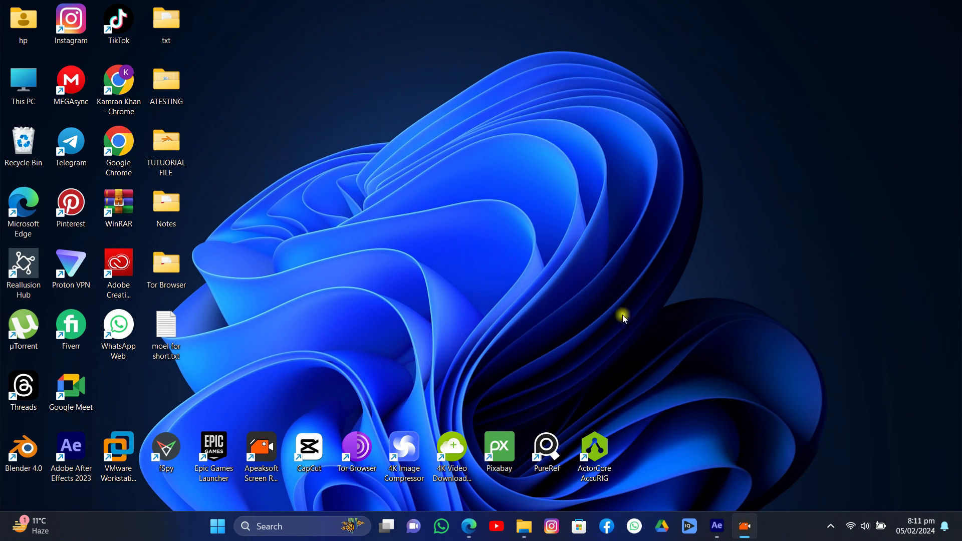
Step: Switch to After Effects, import 0275-0550.mp4 from the Videos folder and create a composition from the clip
left_click(717, 527)
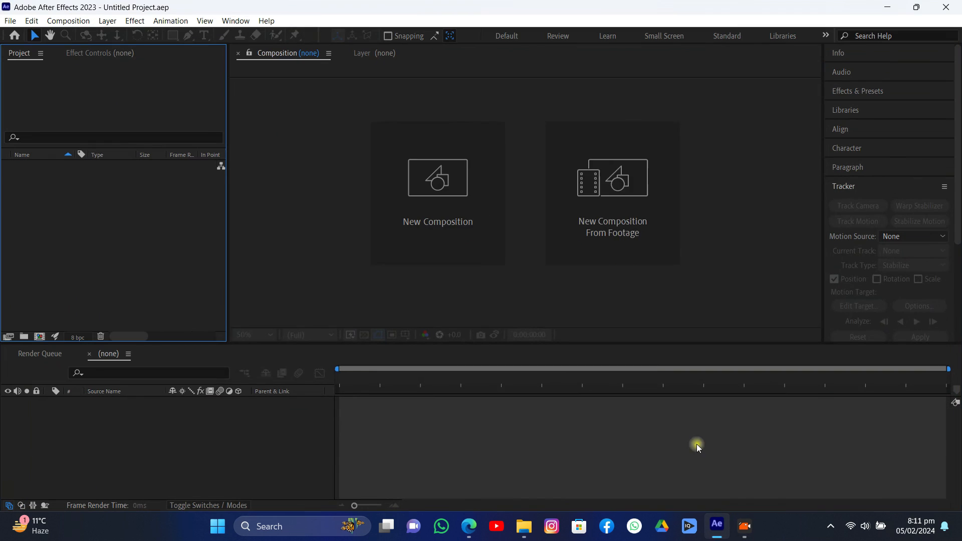
left_click(525, 526)
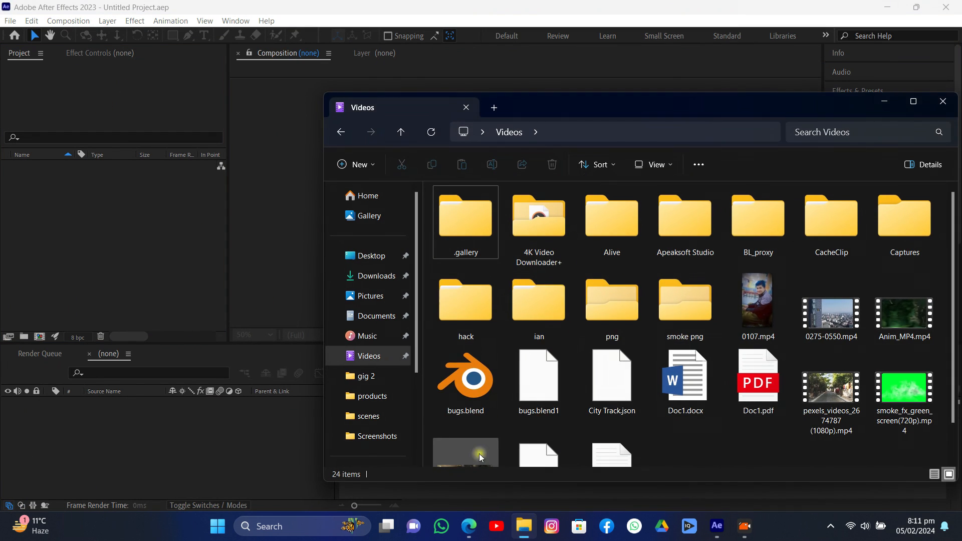
left_click(809, 317)
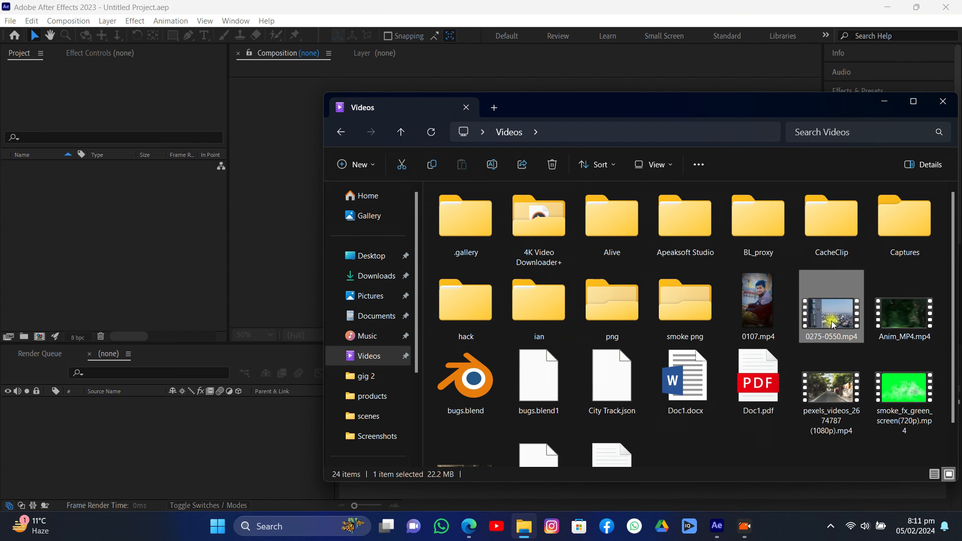
left_click_drag(838, 323, 94, 206)
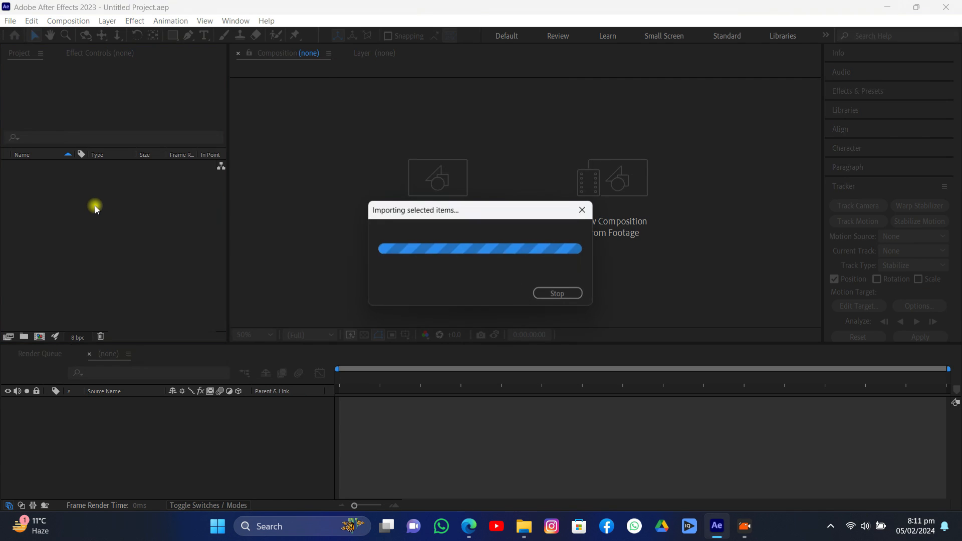
left_click_drag(40, 166, 40, 336)
scroll(427, 230, "down", 2)
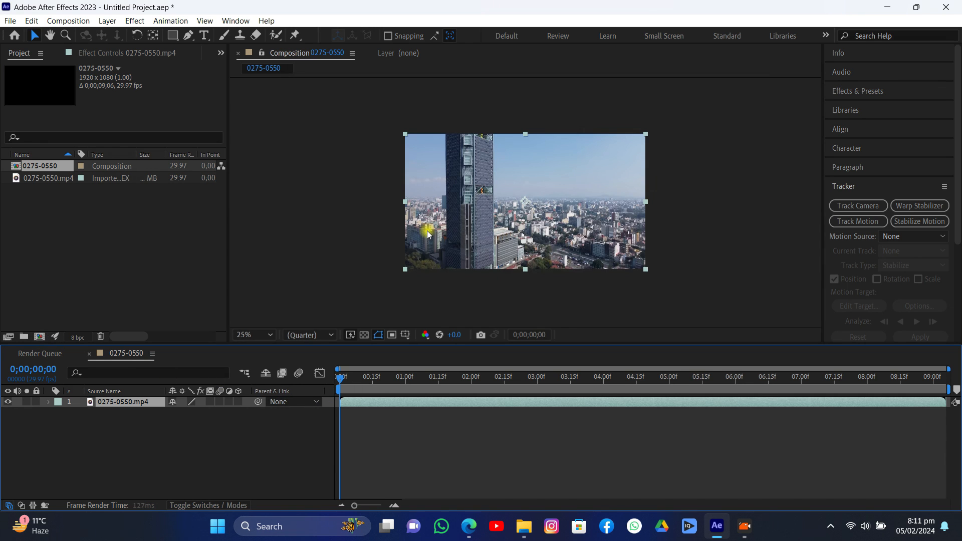
Step: Run the 3D Camera Tracker on the 0275-0550.mp4 layer
left_click(411, 385)
left_click_drag(411, 385, 327, 330)
left_click(860, 207)
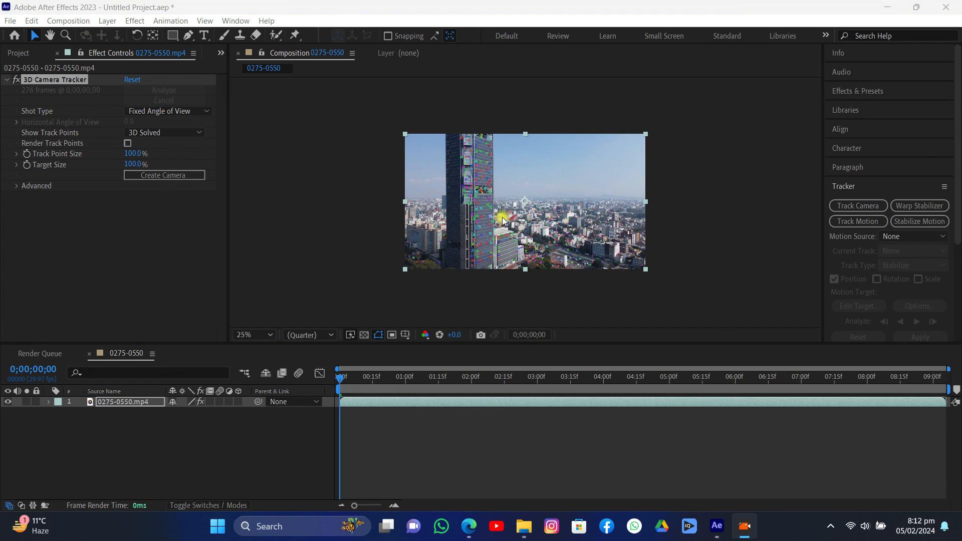
Step: Select the group of track points on the tower's right-hand facade and create a solid and camera from them
scroll(502, 221, "up", 4)
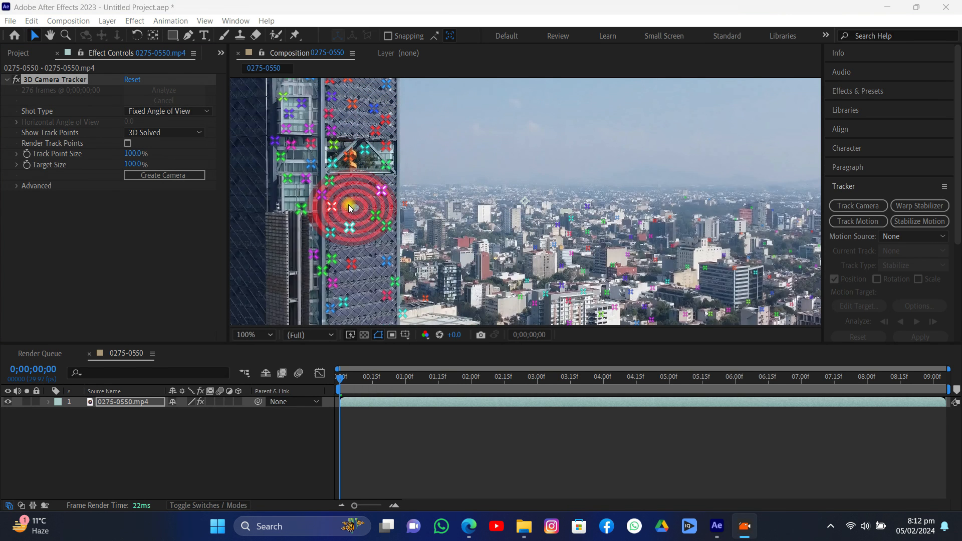
scroll(352, 199, "down", 2)
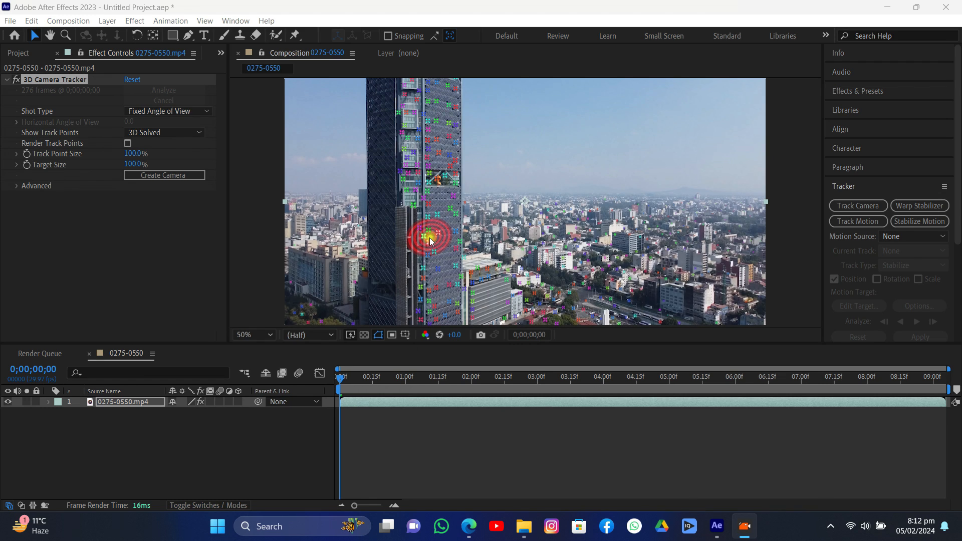
mouse_move(429, 237)
left_mouse_down()
mouse_move(469, 246)
mouse_move(446, 216)
mouse_move(463, 178)
mouse_move(455, 152)
mouse_move(431, 149)
mouse_move(419, 204)
mouse_move(429, 268)
mouse_move(444, 279)
mouse_move(468, 274)
mouse_move(459, 248)
left_mouse_up()
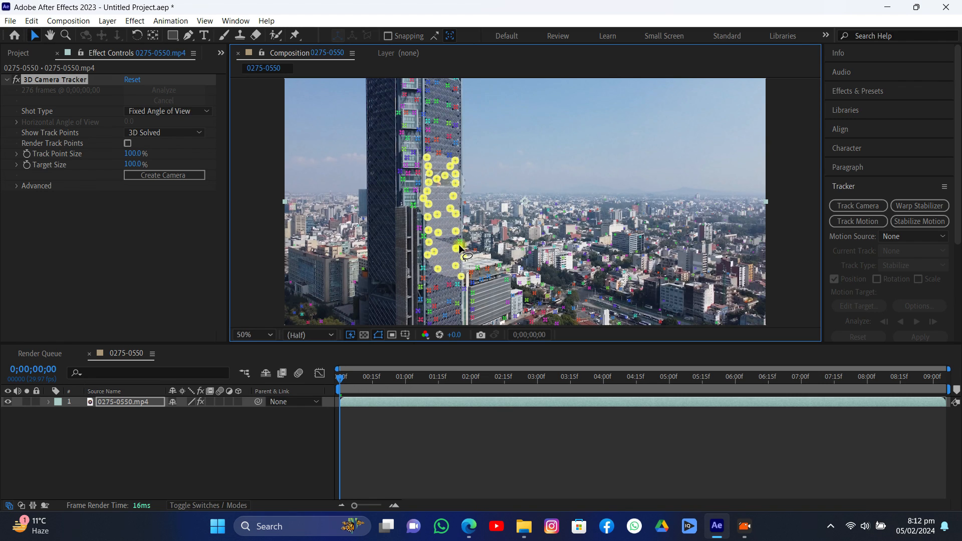
right_click(438, 179)
left_click(472, 201)
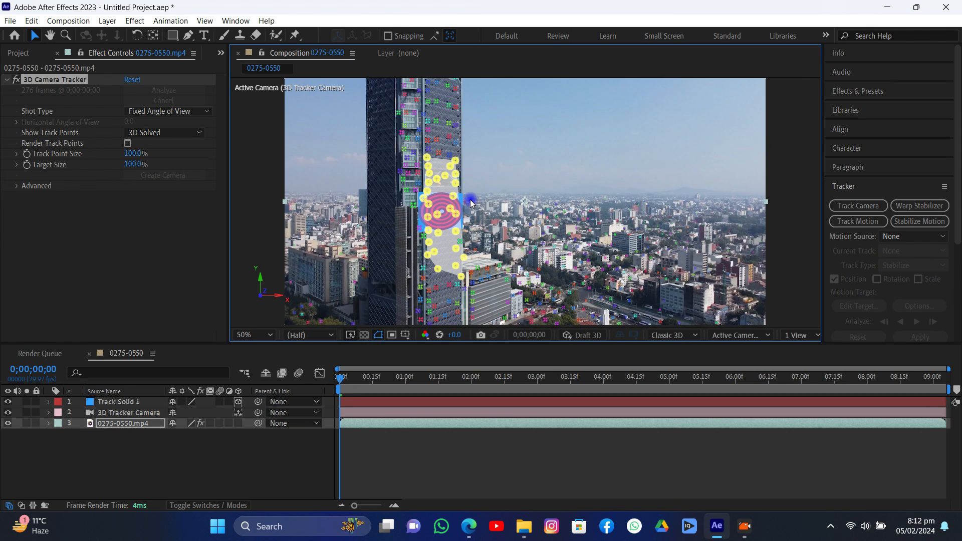
scroll(456, 194, "up", 2)
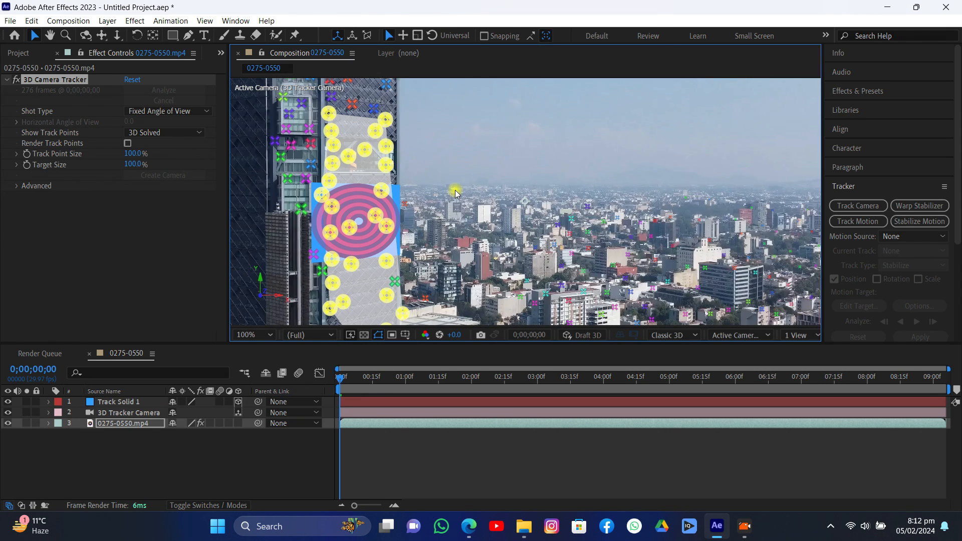
scroll(456, 194, "down", 2)
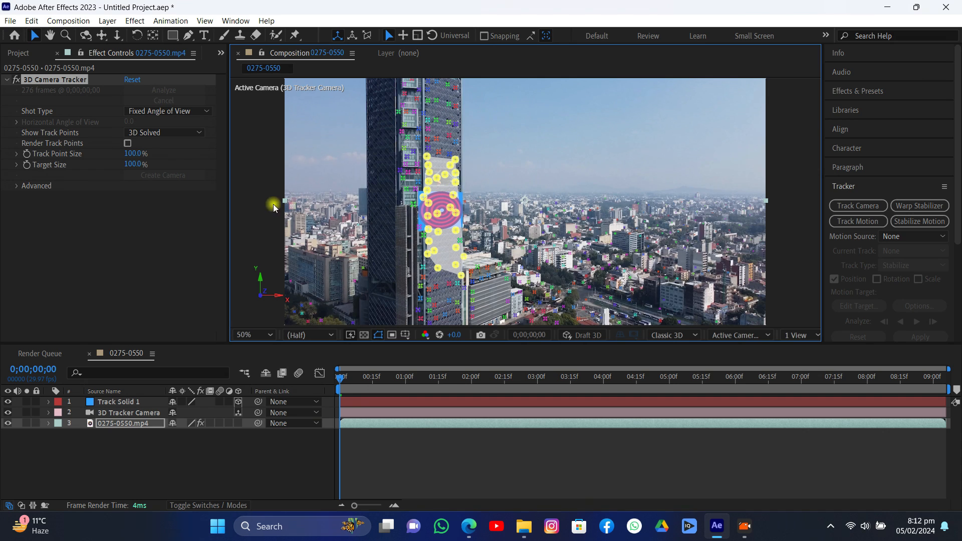
Step: Play back the composition to check that the track solid stays attached to the tower
left_click(439, 454)
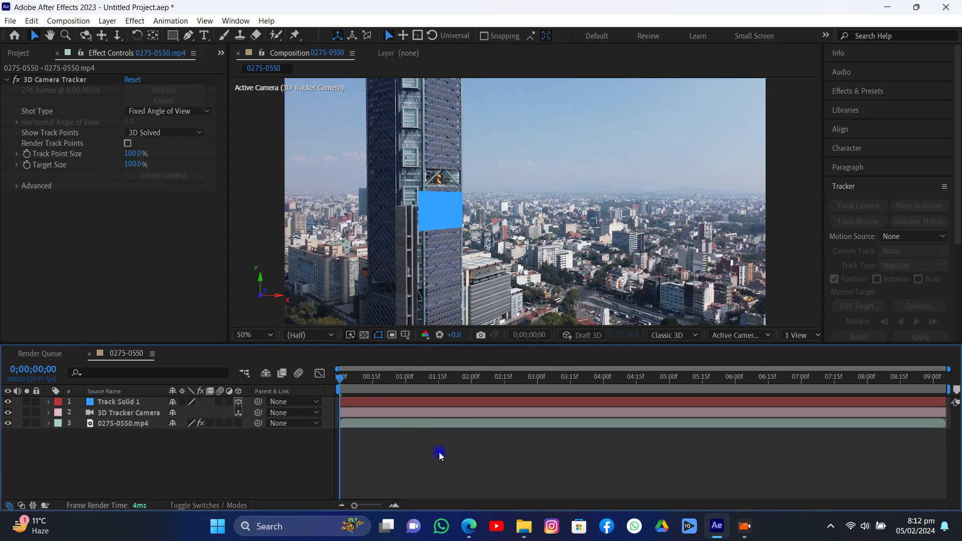
key("space")
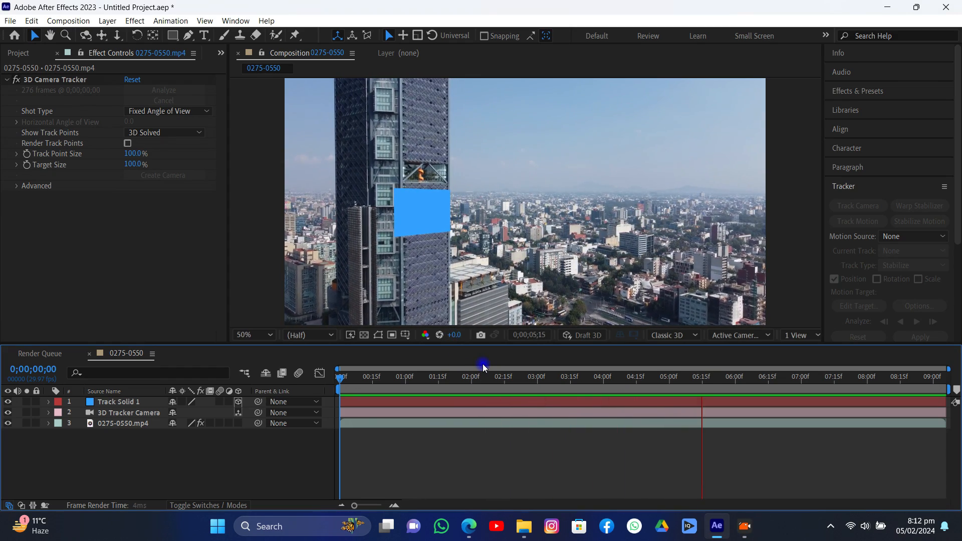
key("space")
Step: Run the Export Composition Data to JSON script with the track solid, tracker camera and footage layers selected
left_click(436, 422)
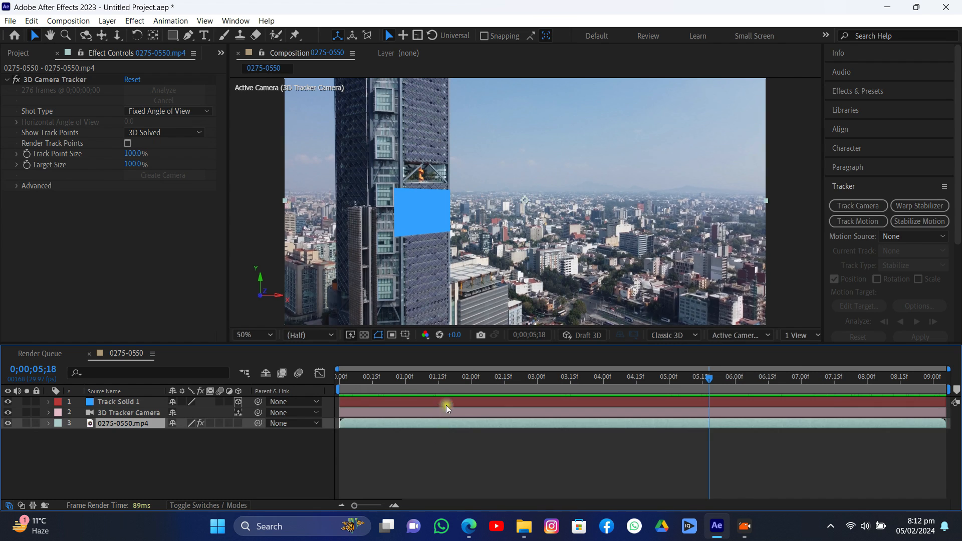
left_click(447, 402, "shift")
left_click(10, 21)
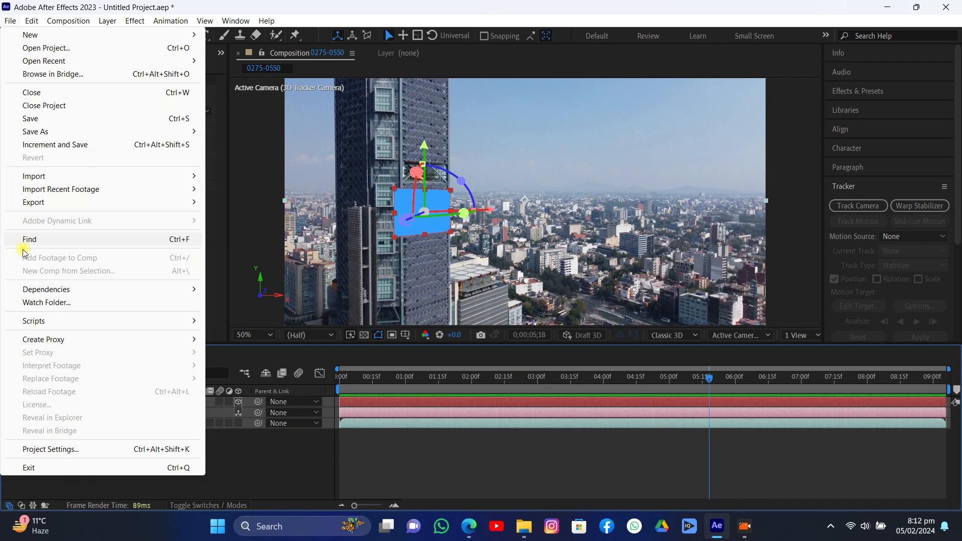
mouse_move(122, 322)
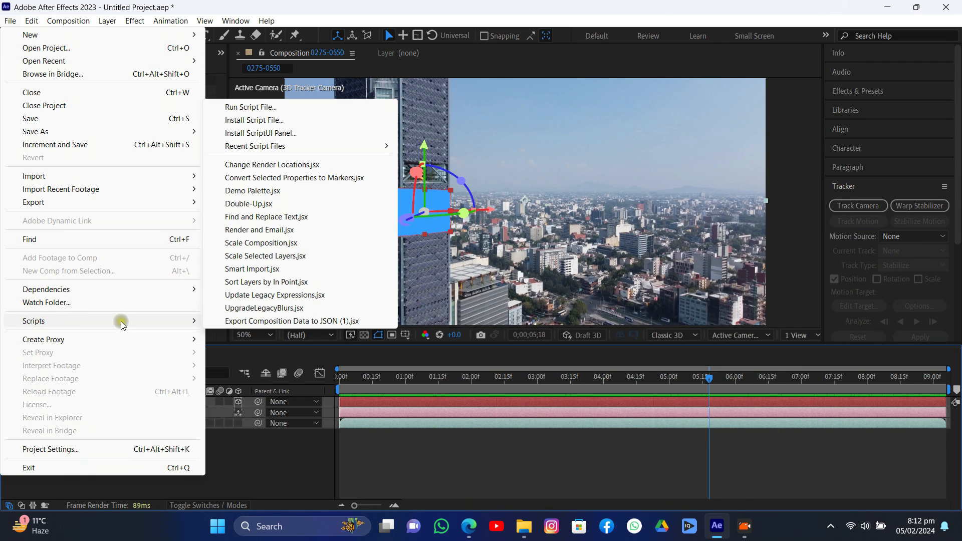
left_click(332, 320)
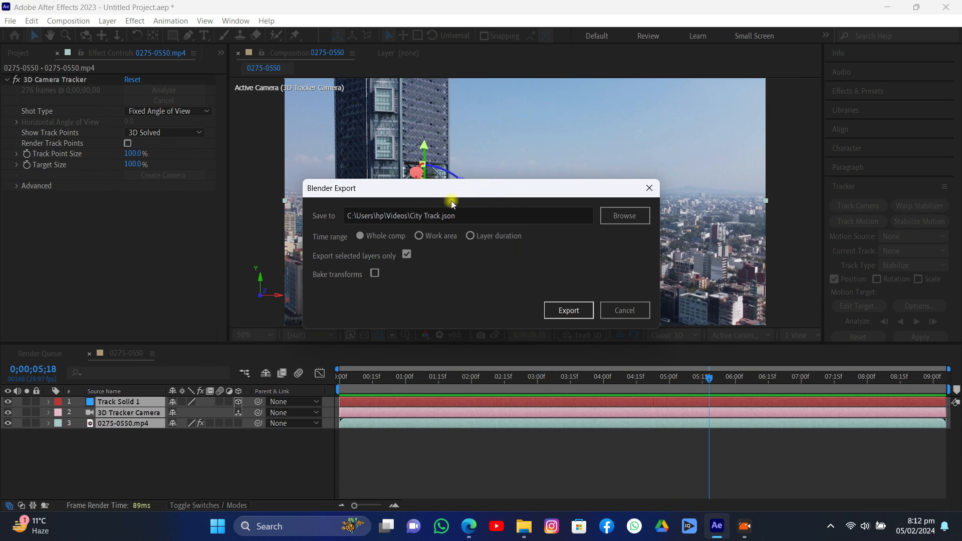
Step: Export the selected layers' data to the Videos folder as City Trcking.json
left_click(630, 217)
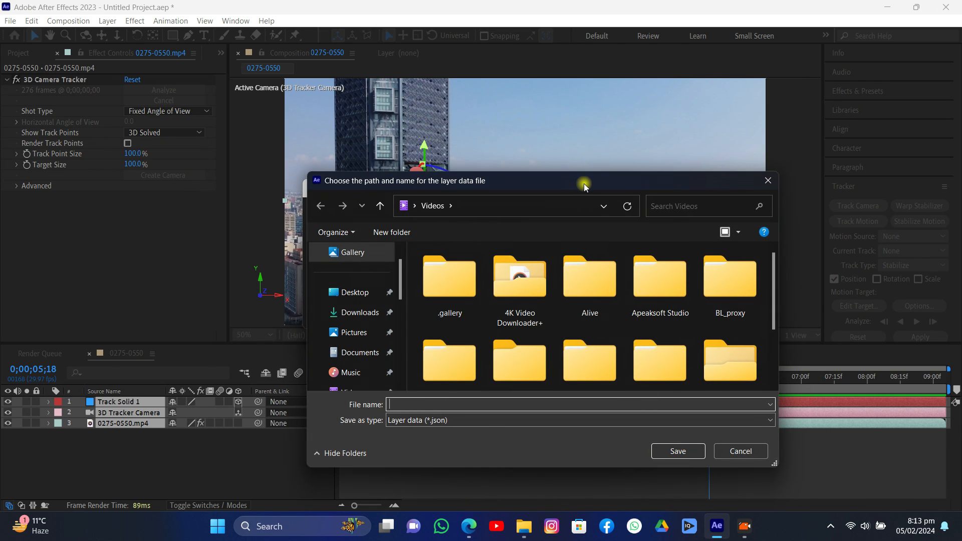
left_click_drag(585, 183, 417, 87)
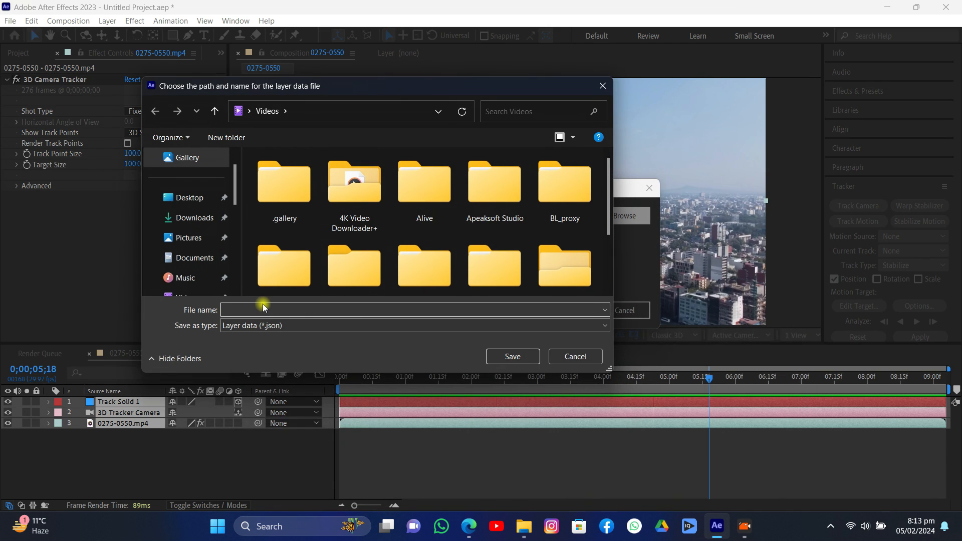
type("City ")
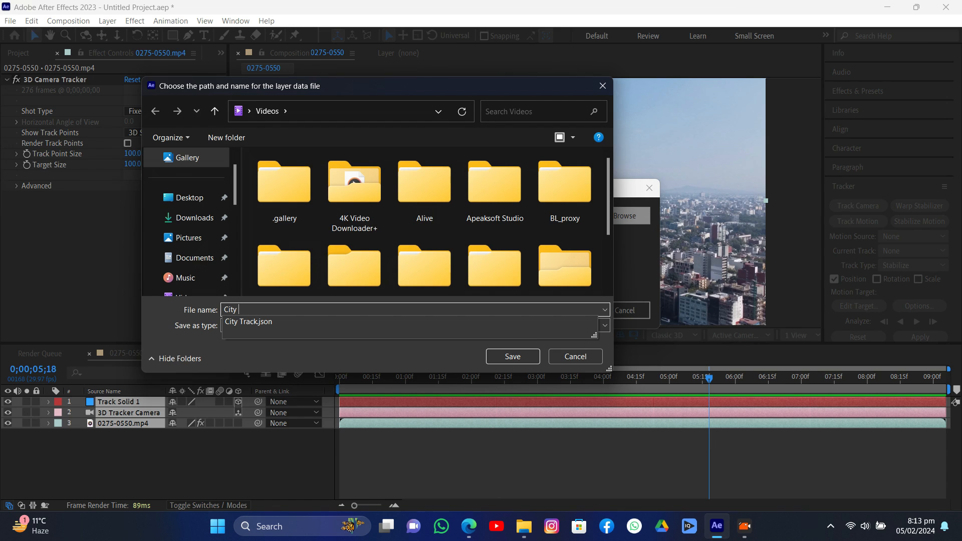
type("Trcking")
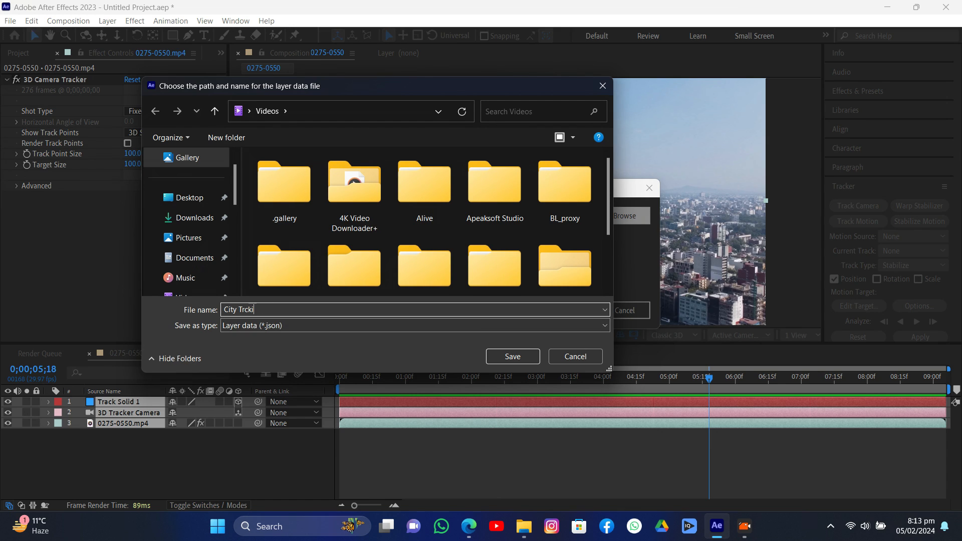
left_click(513, 357)
left_click(565, 311)
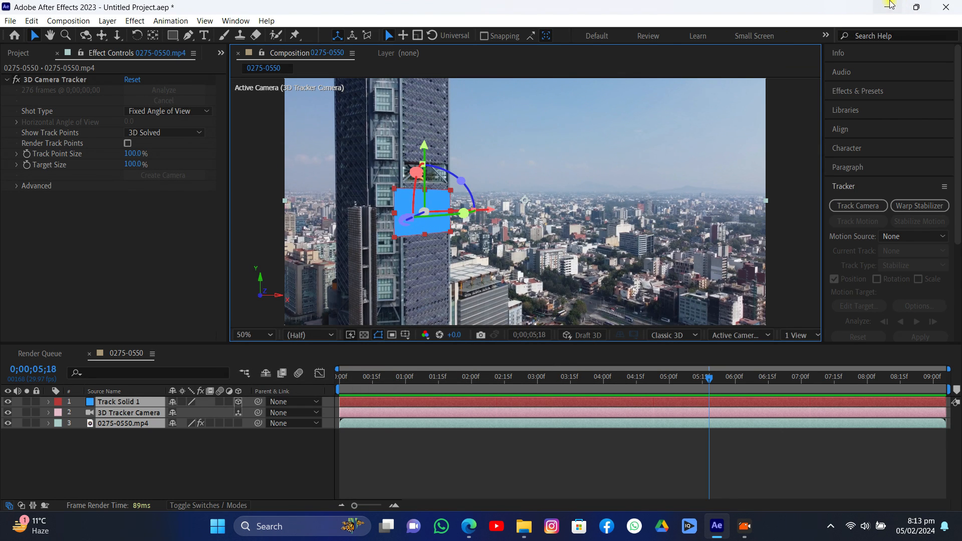
Step: Minimize After Effects, close the Videos folder window and start Blender 4.0 with the default scene
left_click(887, 7)
left_click(943, 102)
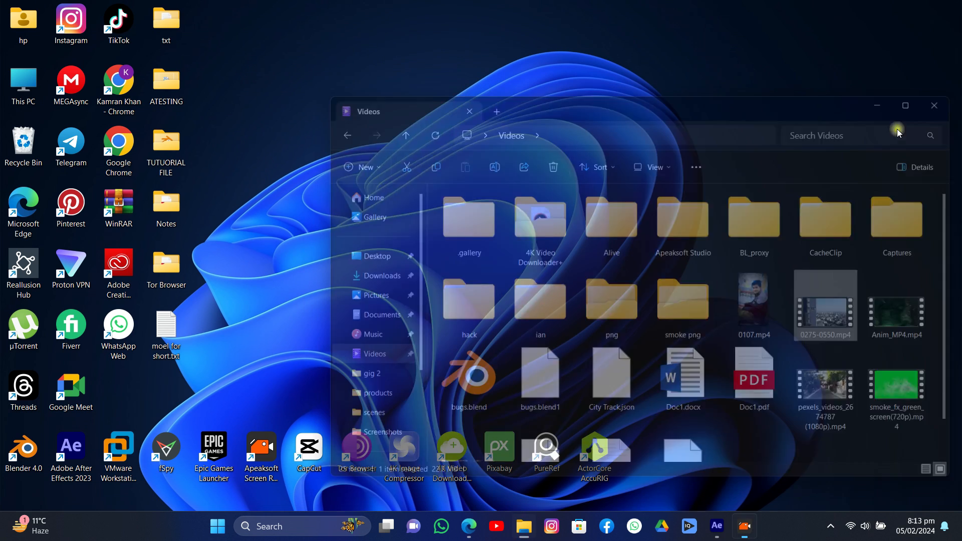
double_click(10, 457)
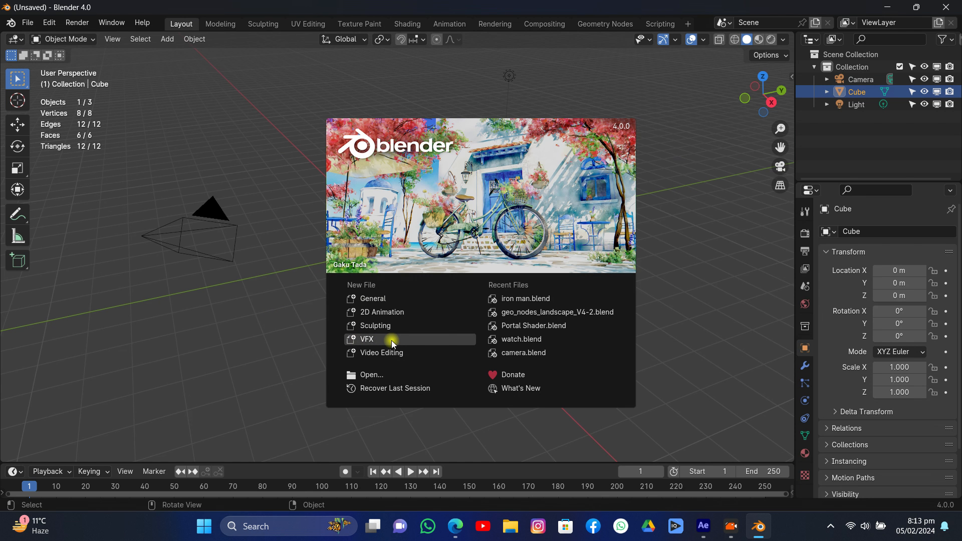
left_click(311, 221)
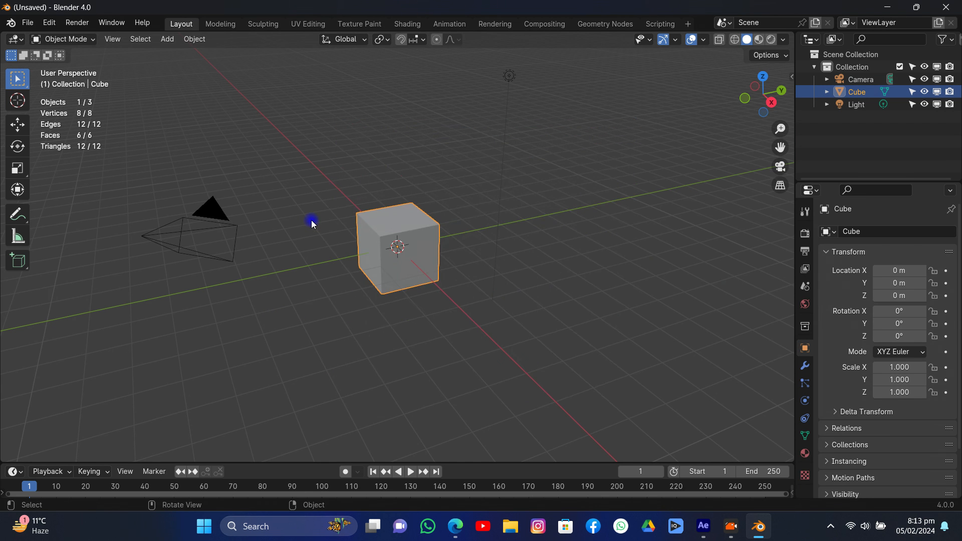
Step: Delete the default camera, cube and light from the scene
key("a")
key("x")
left_click(339, 247)
Step: Import City Trcking.json from the Videos folder as After Effects composition data
left_click(29, 22)
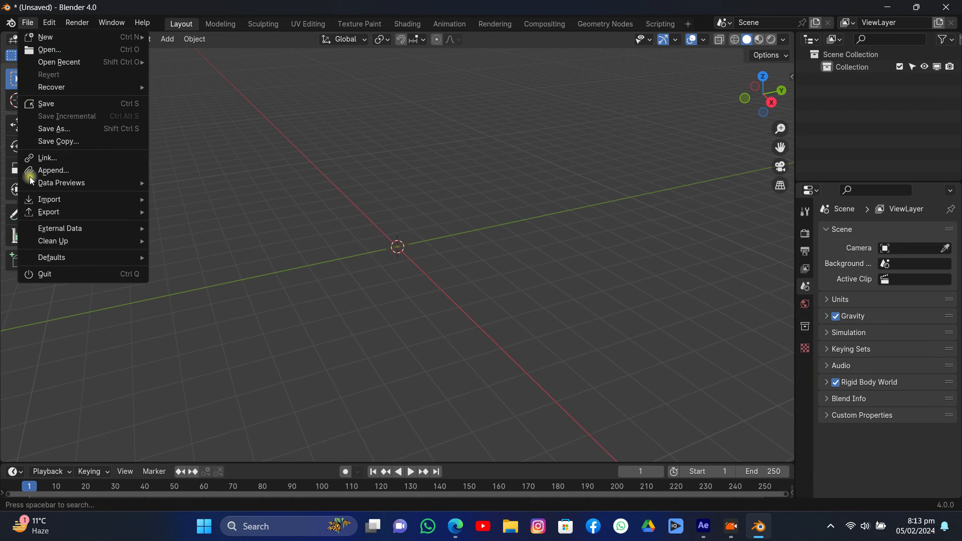
mouse_move(45, 199)
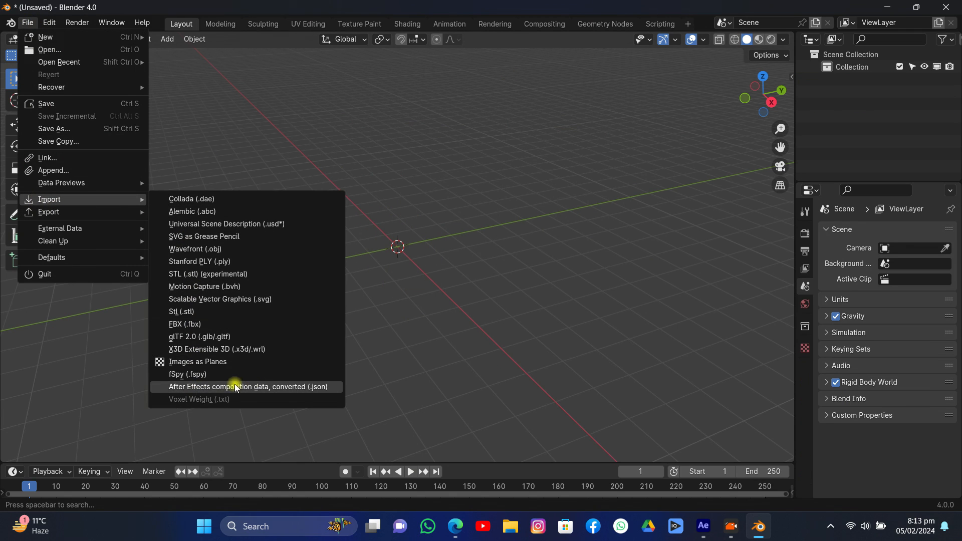
left_click(262, 389)
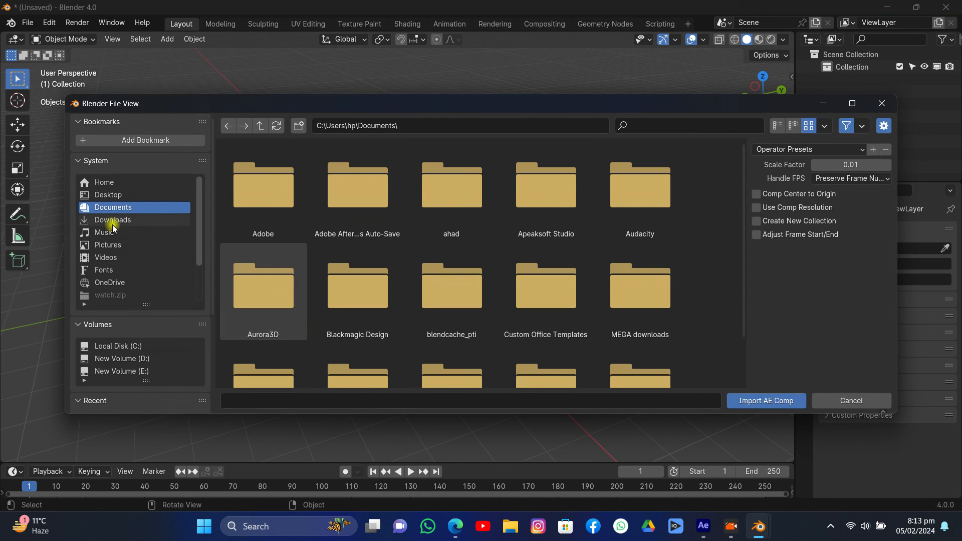
left_click(111, 255)
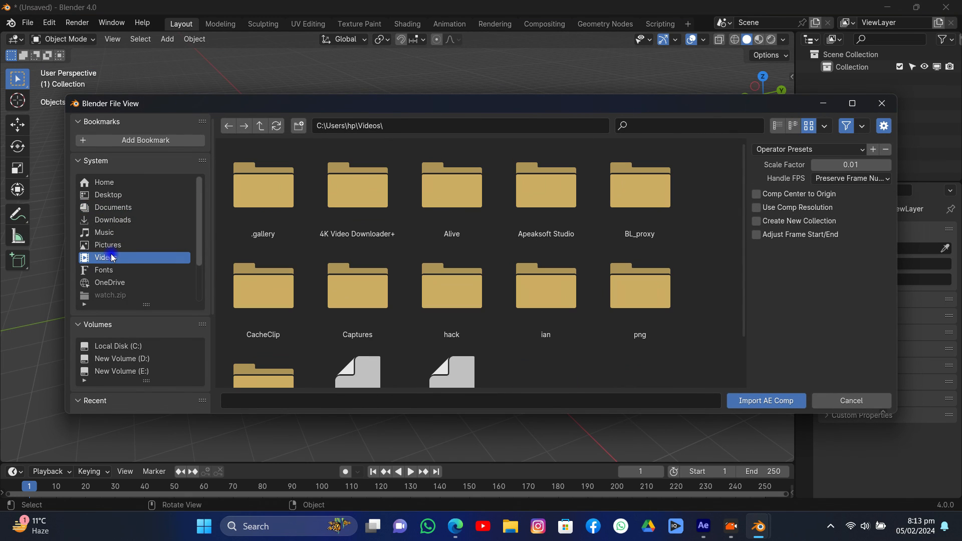
scroll(362, 293, "down", 2)
left_click(439, 324)
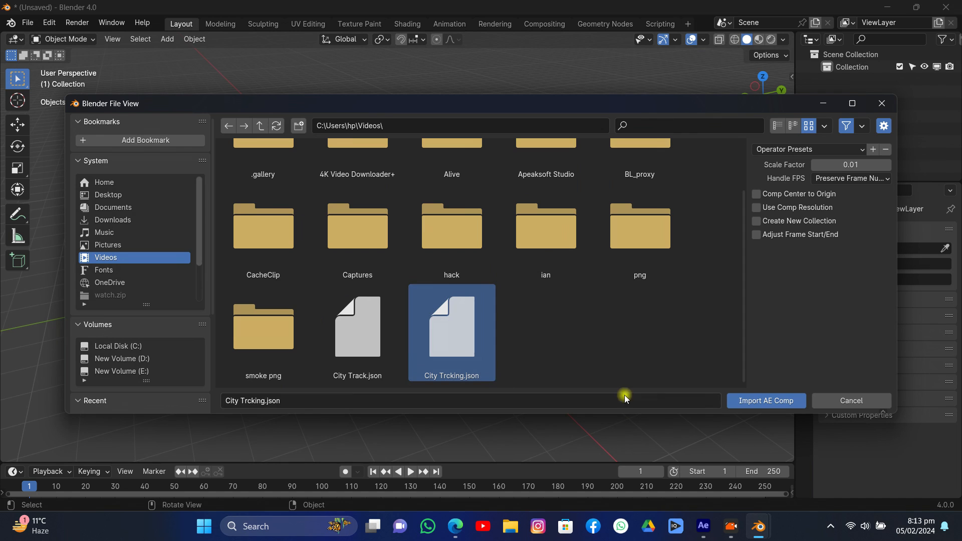
left_click(742, 404)
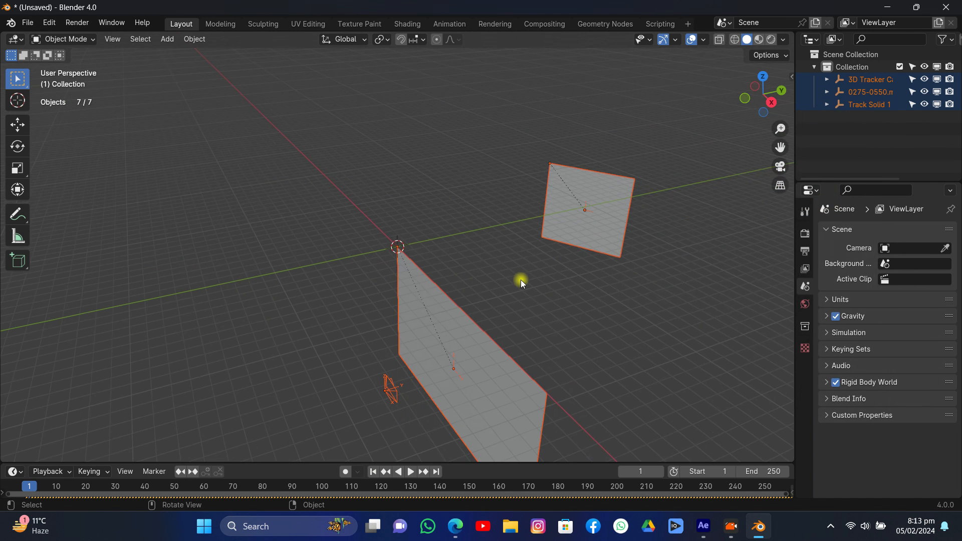
Step: Make the imported tracker camera the scene camera and delete the large 0275-0550.mp4 footage plane
left_click_drag(737, 89, 741, 150)
left_click(742, 154)
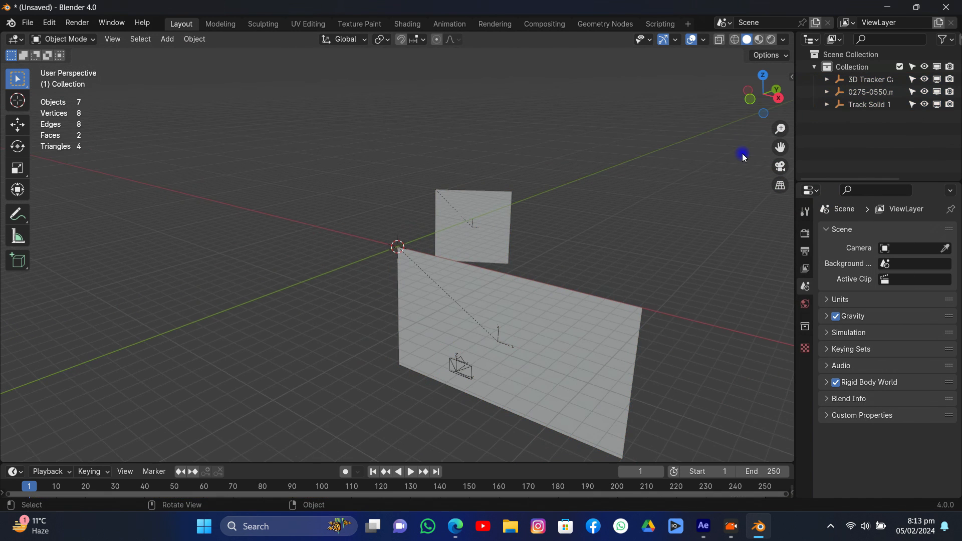
left_click(782, 166)
middle_click_drag(694, 144, 414, 222)
left_click(561, 236)
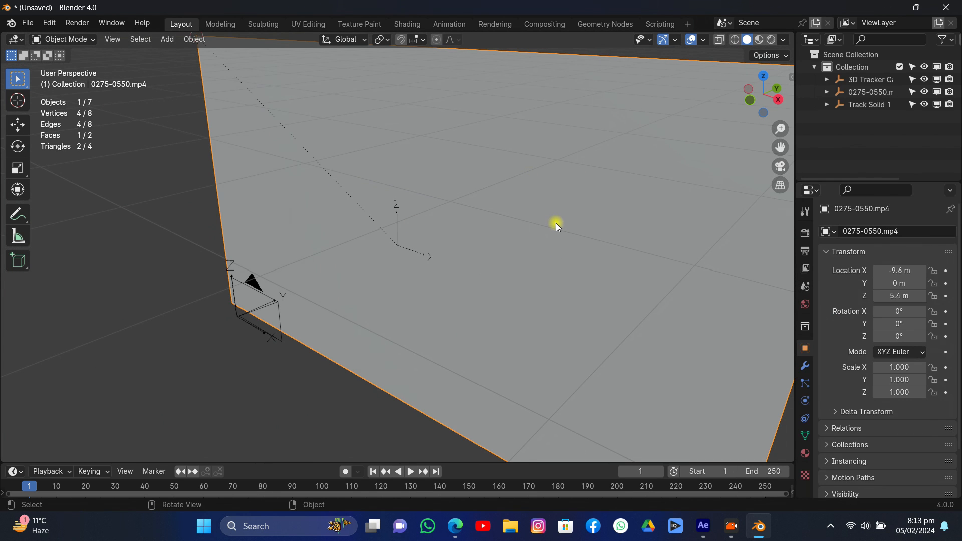
key("x")
left_click(554, 222)
middle_click_drag(490, 223, 592, 185)
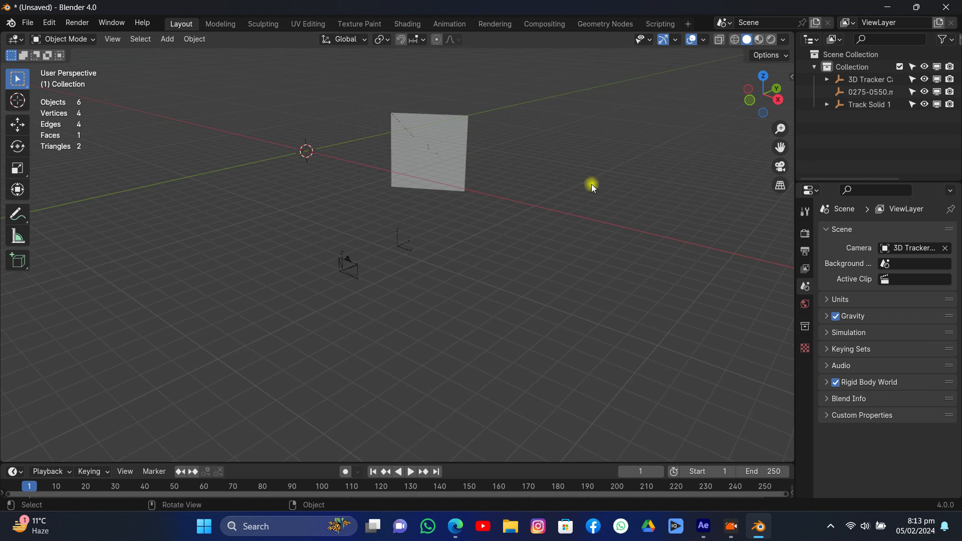
Step: View the scene through the tracker camera and clear any selection
left_click_drag(764, 95, 803, 96)
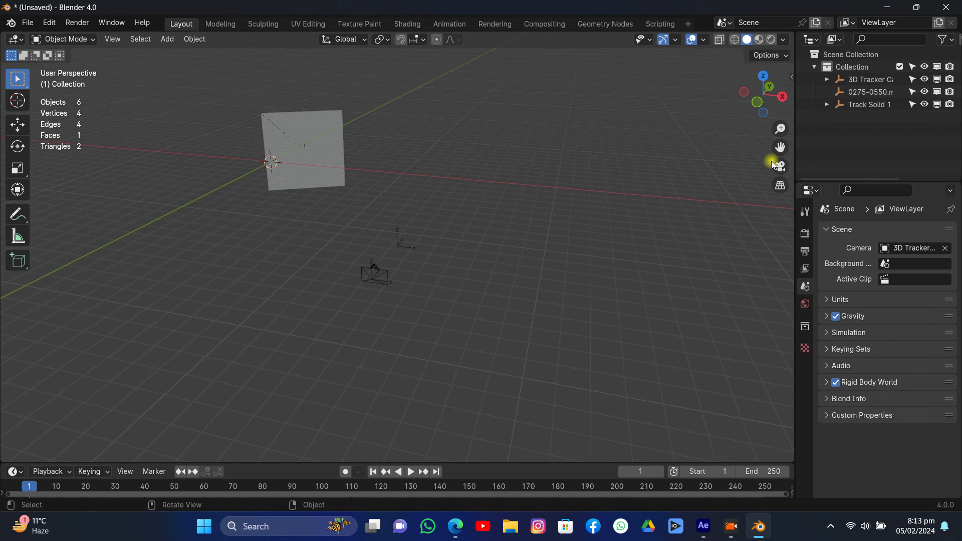
left_click(779, 166)
scroll(526, 243, "up", 2)
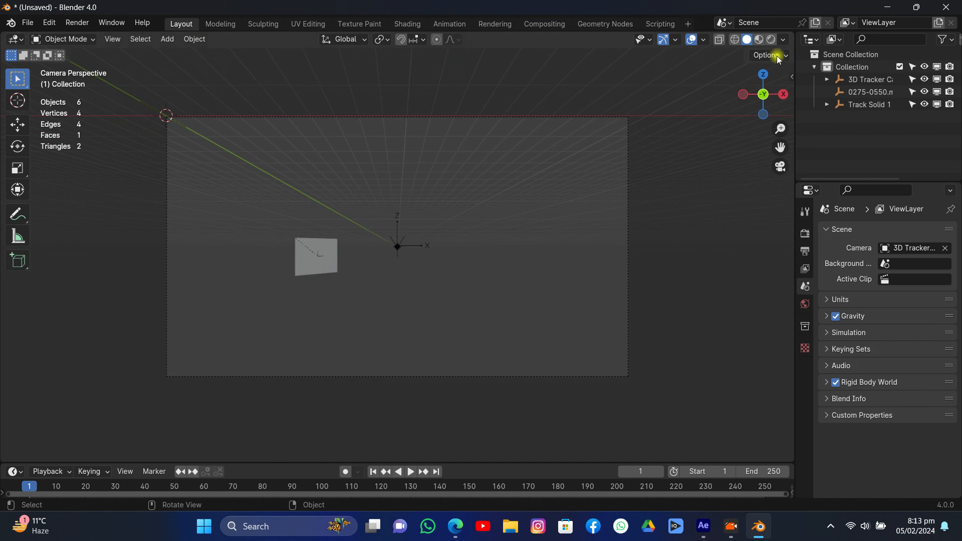
left_click(622, 444)
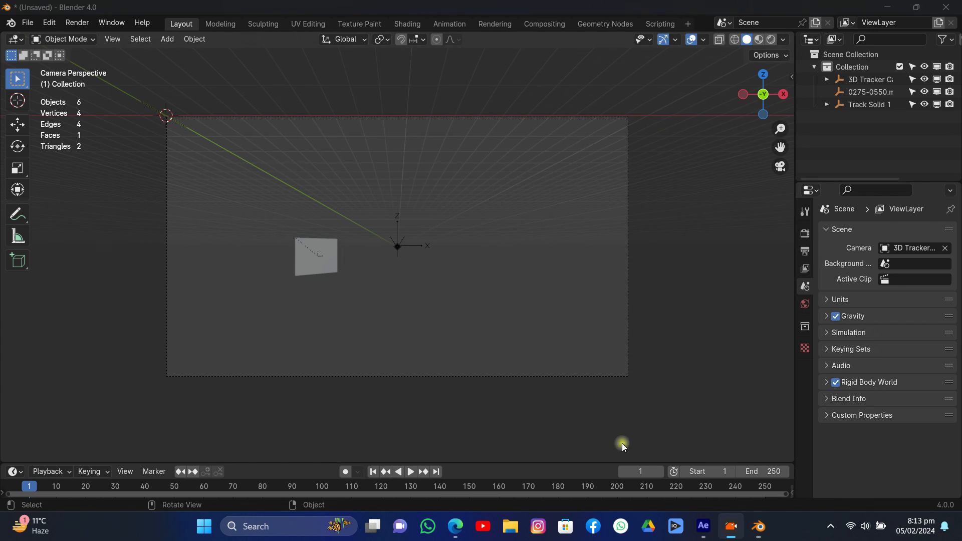
Step: Set the scene's output frame rate to 29.97 fps
left_click(805, 251)
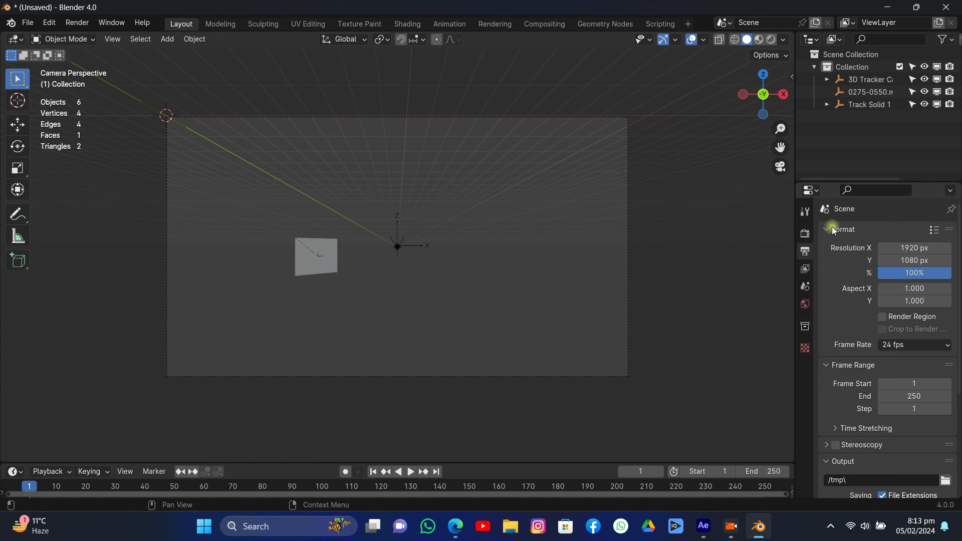
left_click(910, 346)
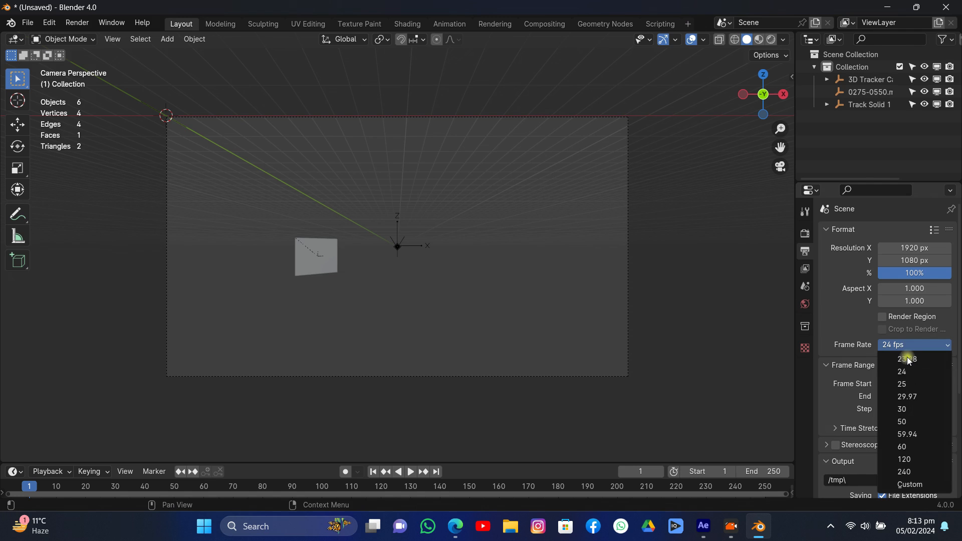
left_click(908, 395)
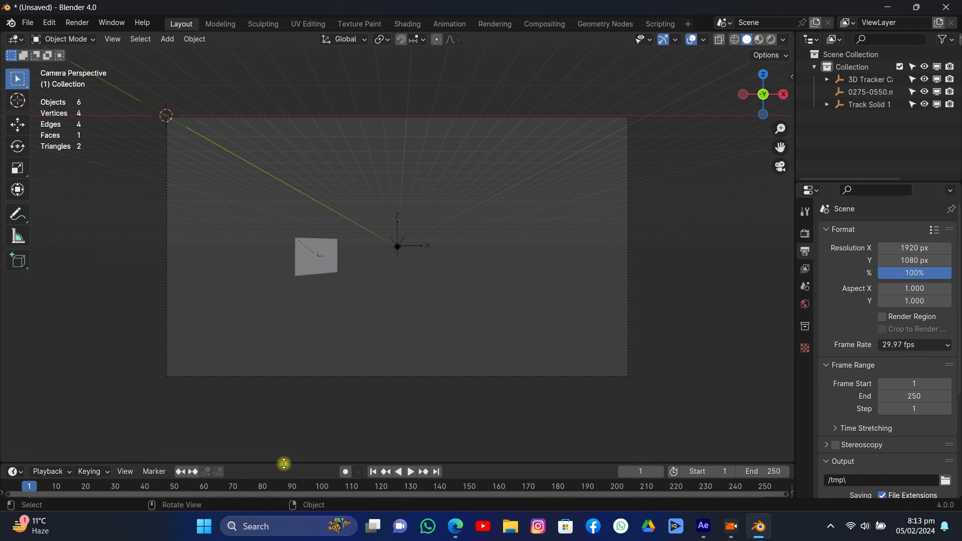
Step: Enlarge the timeline, select all objects and shift all their keyframes so the first one starts at frame 1
left_click_drag(282, 462, 275, 420)
key("a")
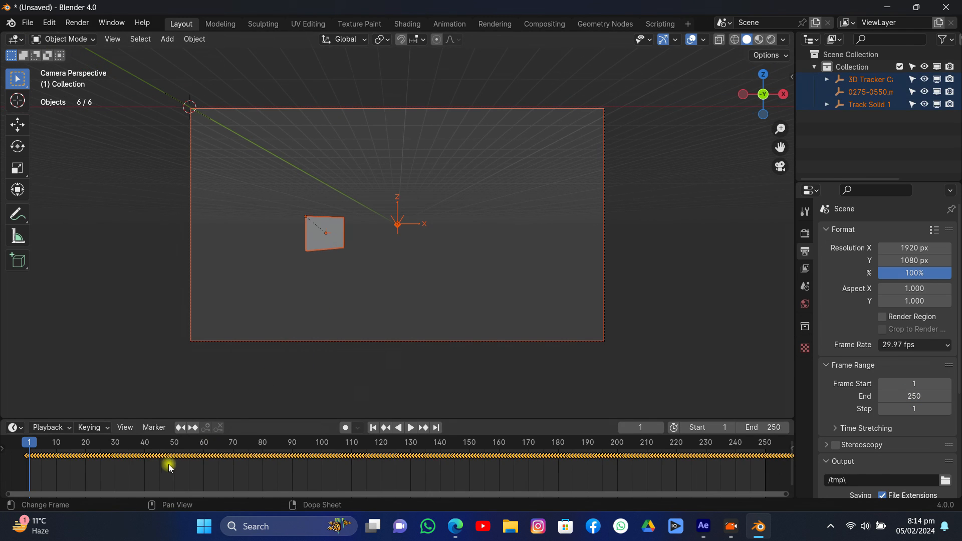
scroll(96, 464, "up", 4)
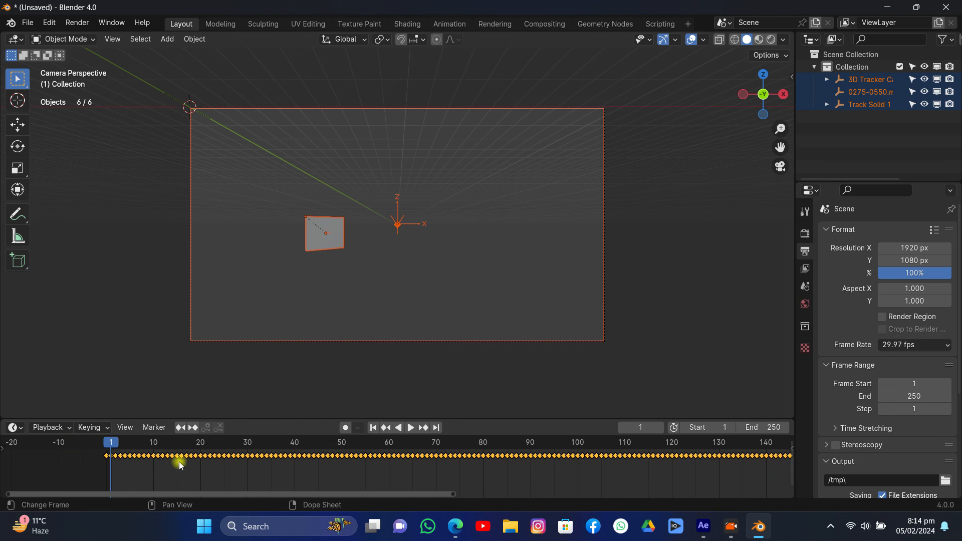
scroll(204, 454, "up", 5)
middle_click_drag(174, 458, 301, 482)
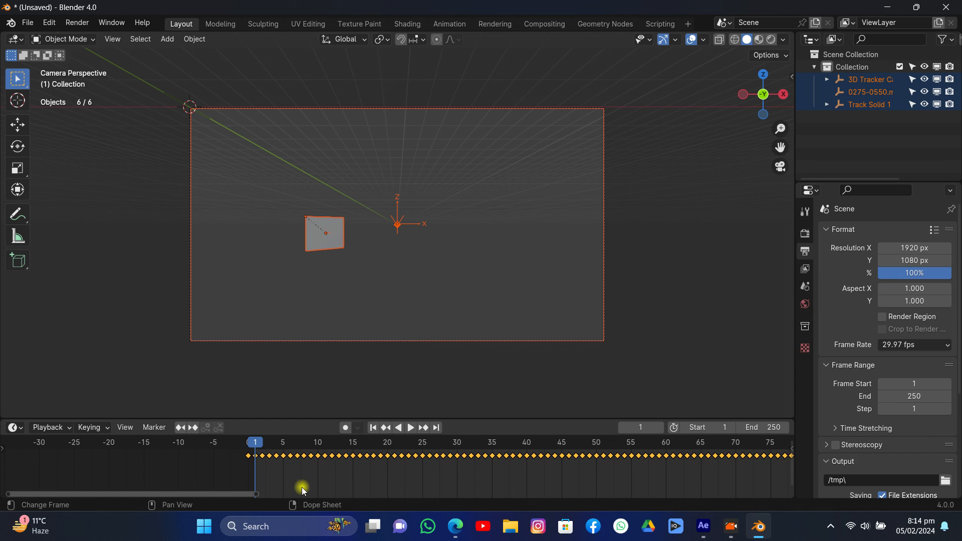
key("g")
left_click(309, 488)
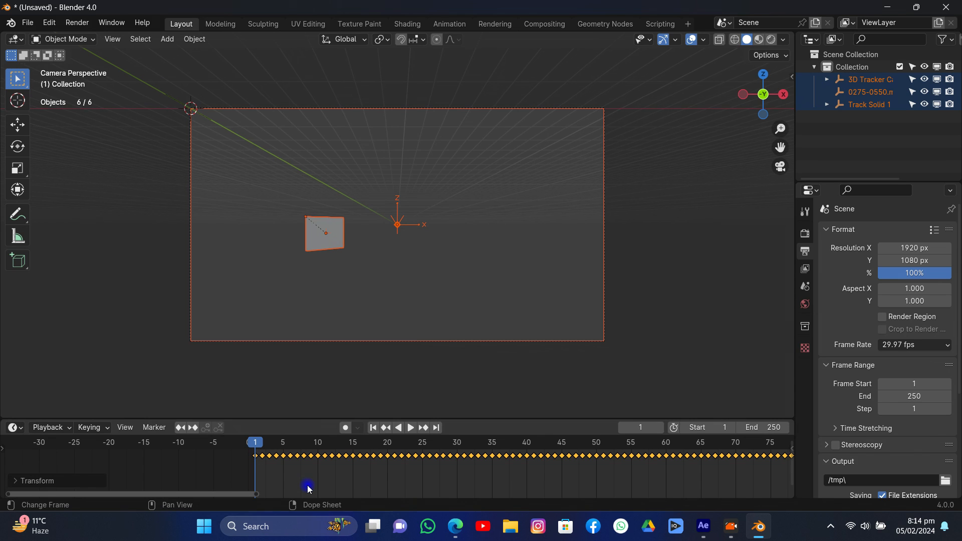
Step: Set the scene's end frame to 277 to match the last keyframe, and deselect all objects
scroll(394, 466, "down", 5)
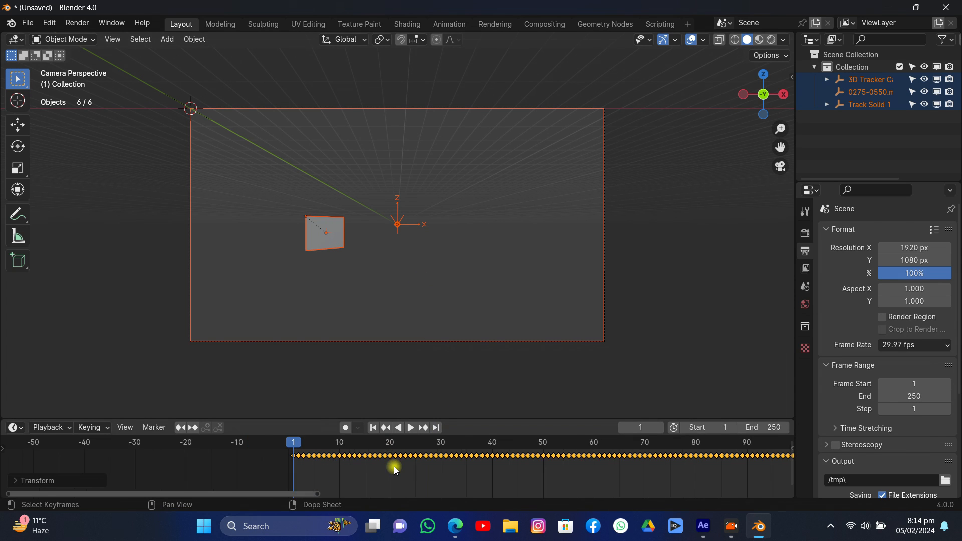
middle_click_drag(394, 465, 150, 479)
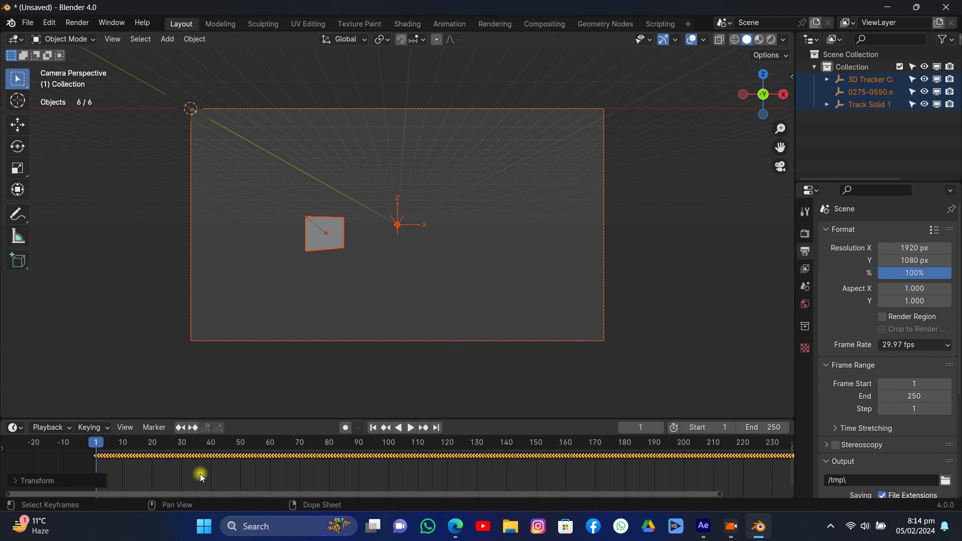
scroll(202, 474, "down", 6)
middle_click_drag(271, 475, 227, 477)
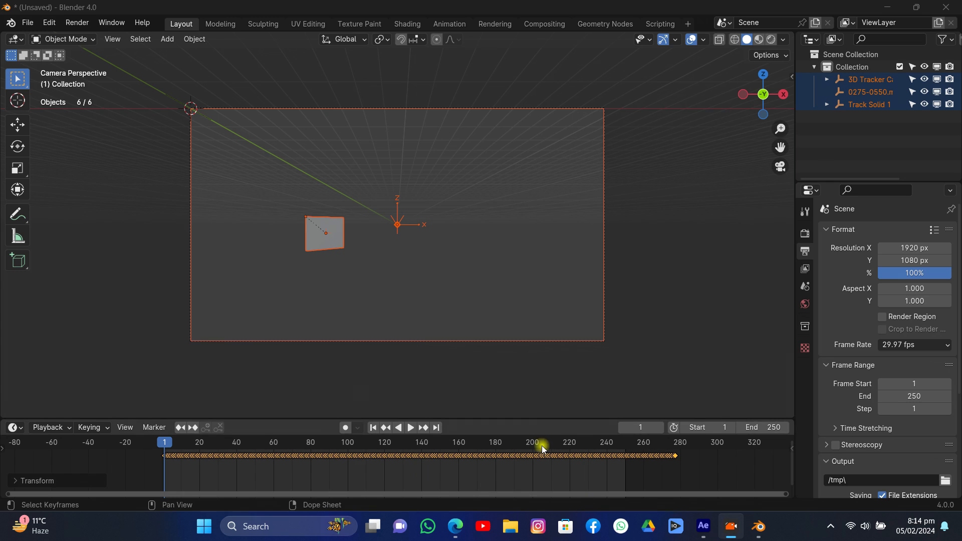
mouse_move(555, 459)
middle_mouse_down()
mouse_move(536, 462)
mouse_move(544, 464)
middle_mouse_up()
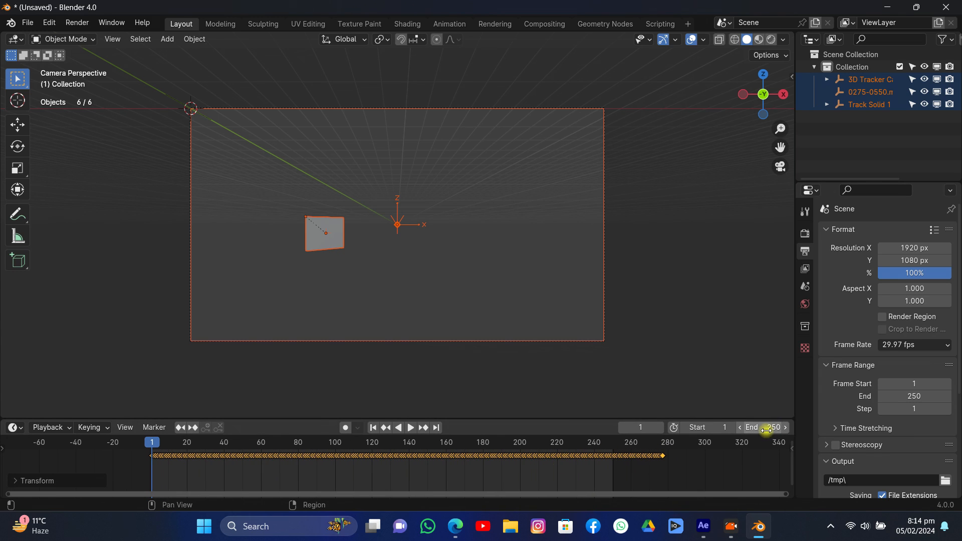
left_click_drag(764, 427, 787, 428)
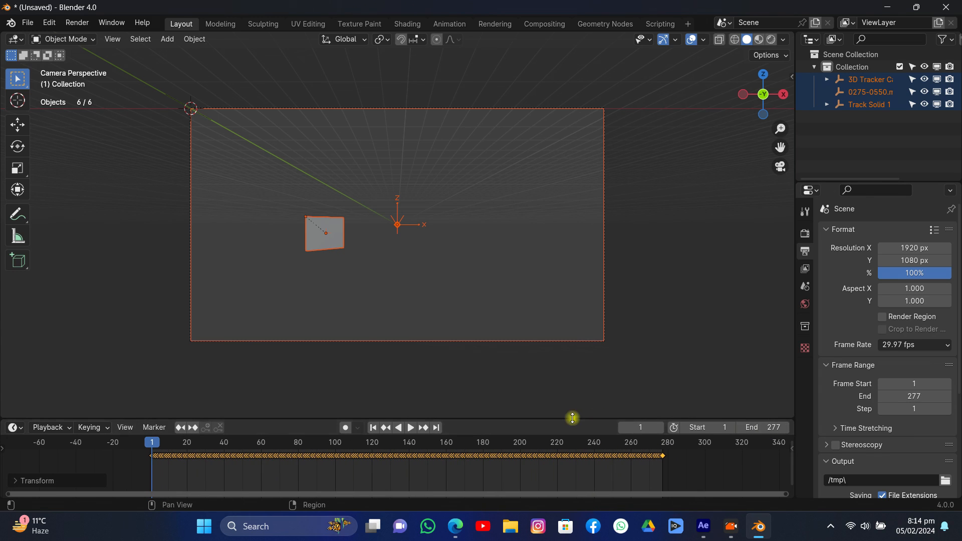
left_click(594, 366)
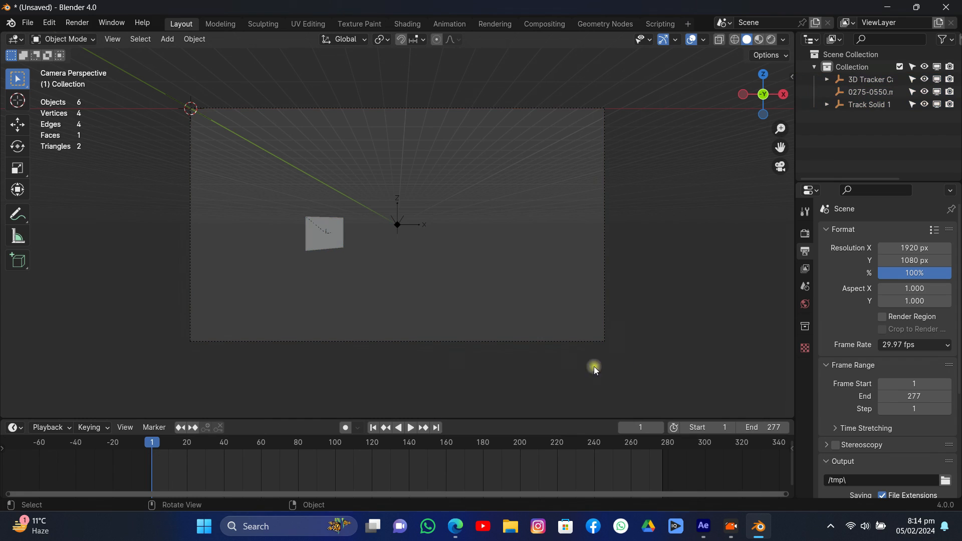
Step: Preview the animation briefly, select the tracker camera and add a background image slot to it with Movie Clip as the source
left_click(411, 428)
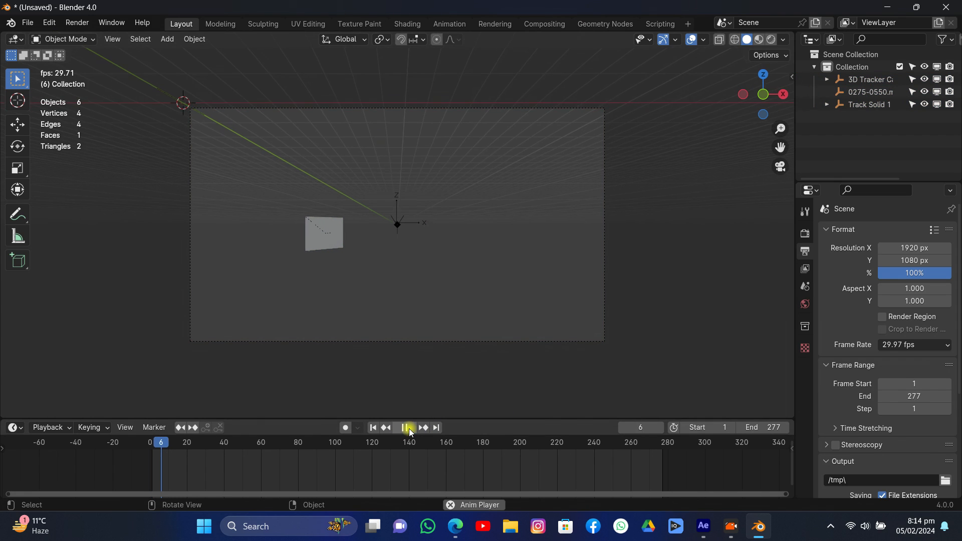
left_click(519, 108)
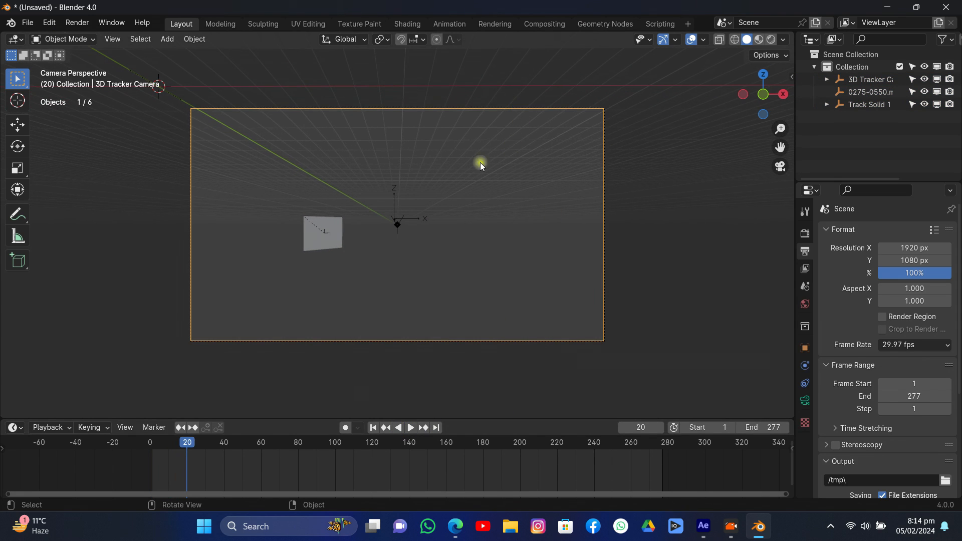
left_click(806, 401)
left_click(827, 438)
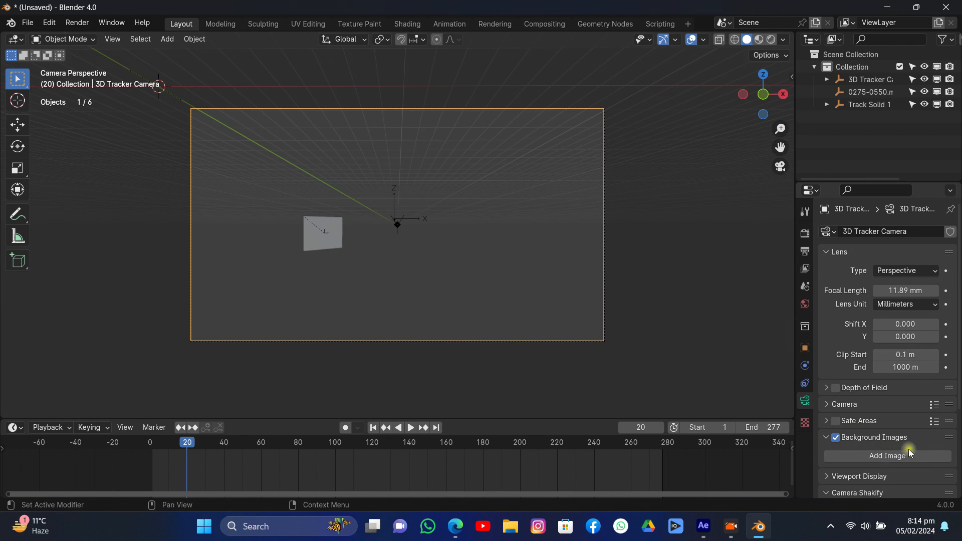
left_click(906, 456)
scroll(910, 454, "down", 3)
left_click(930, 417)
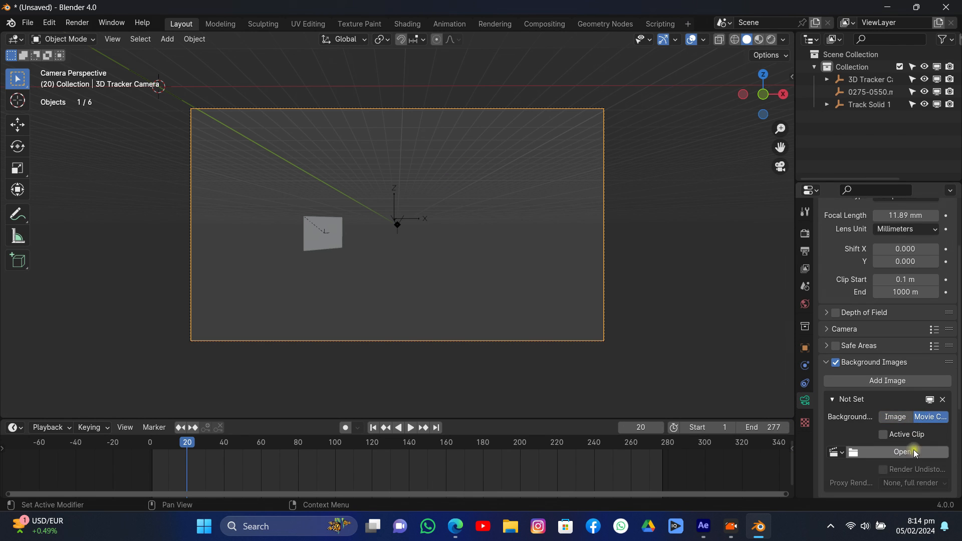
Step: Load 0275-0550.mp4 from the Videos folder as the camera's background movie clip
left_click(914, 452)
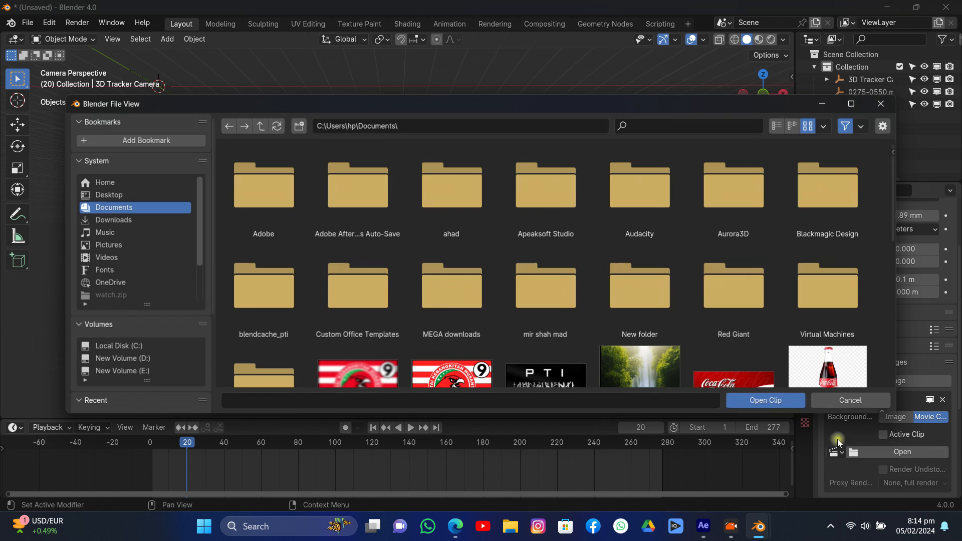
left_click(104, 257)
scroll(603, 294, "down", 2)
double_click(732, 243)
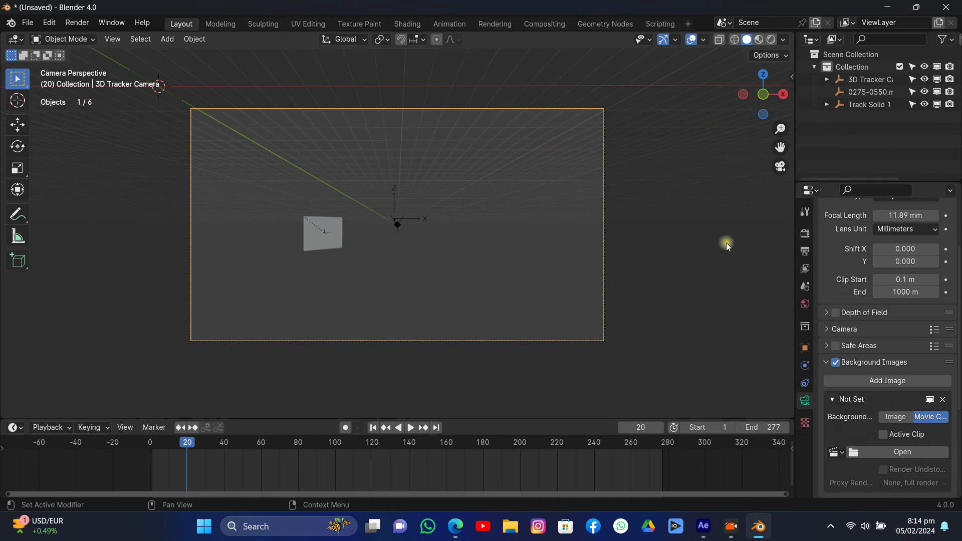
Step: Play the animation over the footage, set the background clip's opacity to 1.000 and stop playback
left_click(412, 431)
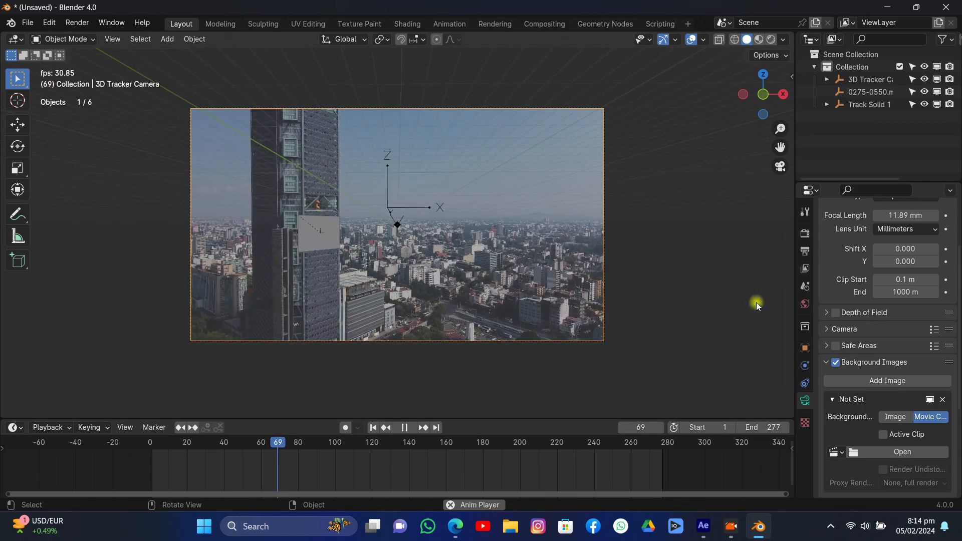
scroll(895, 436, "down", 5)
left_click_drag(902, 414, 950, 414)
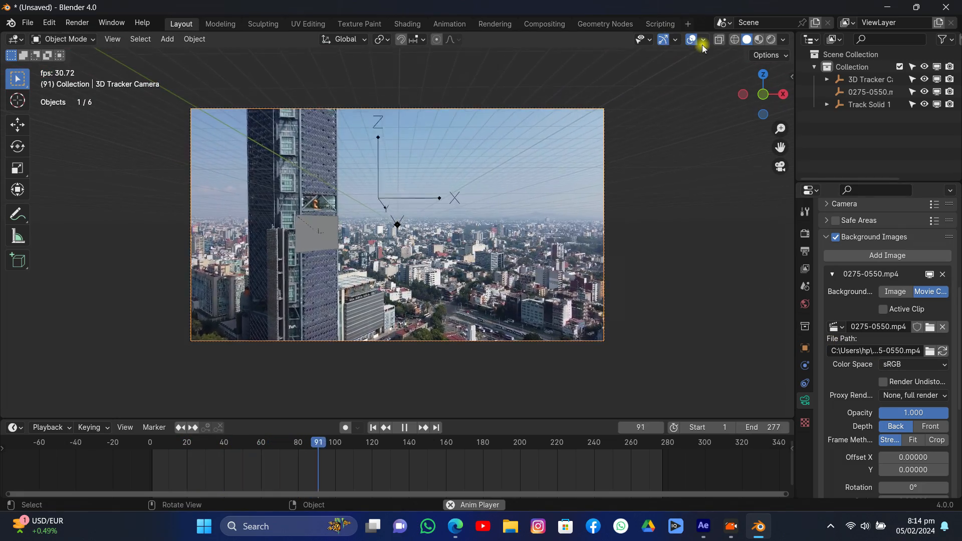
key("space")
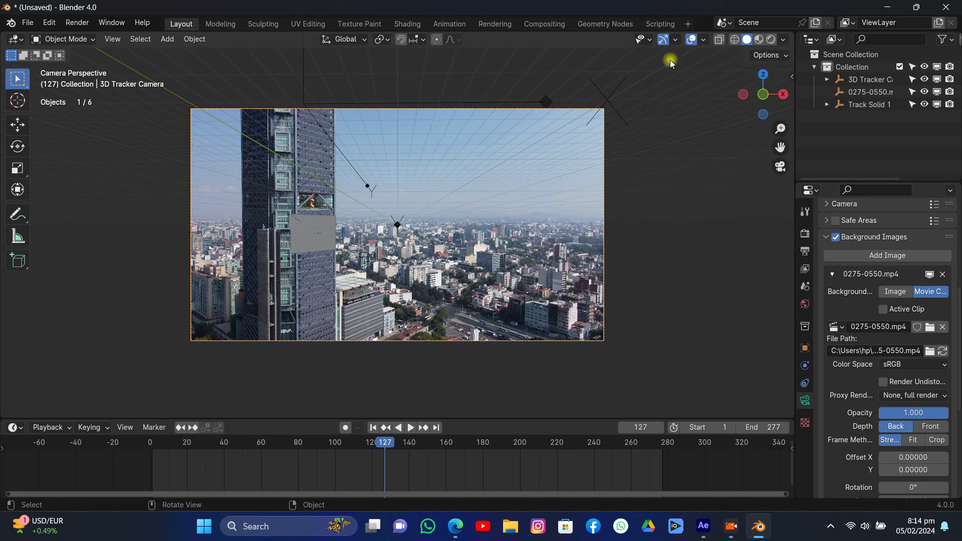
Step: Turn off the Text Info, Statistics, Outline Selected, Extras, Floor, and X and Y axis viewport overlays
left_click(704, 39)
left_click_drag(641, 130, 641, 140)
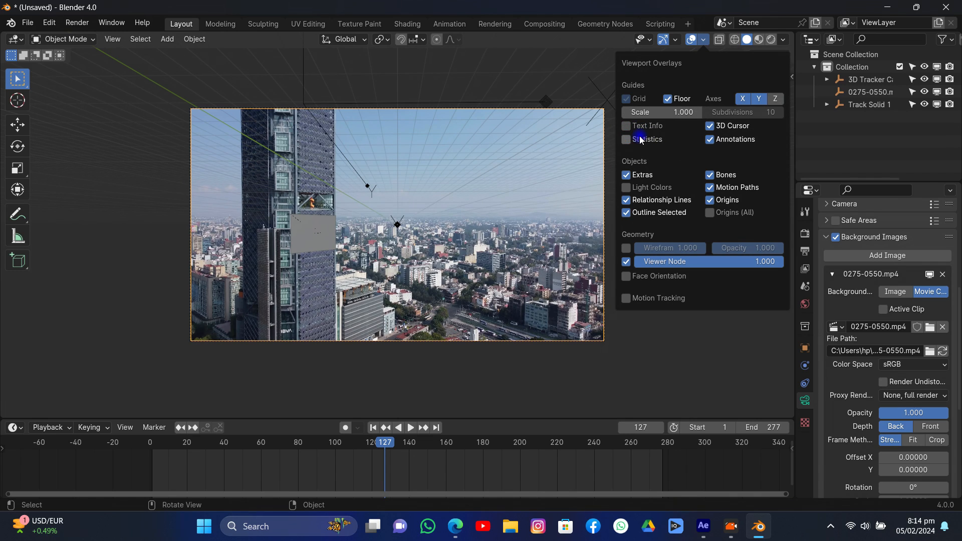
left_click(633, 212)
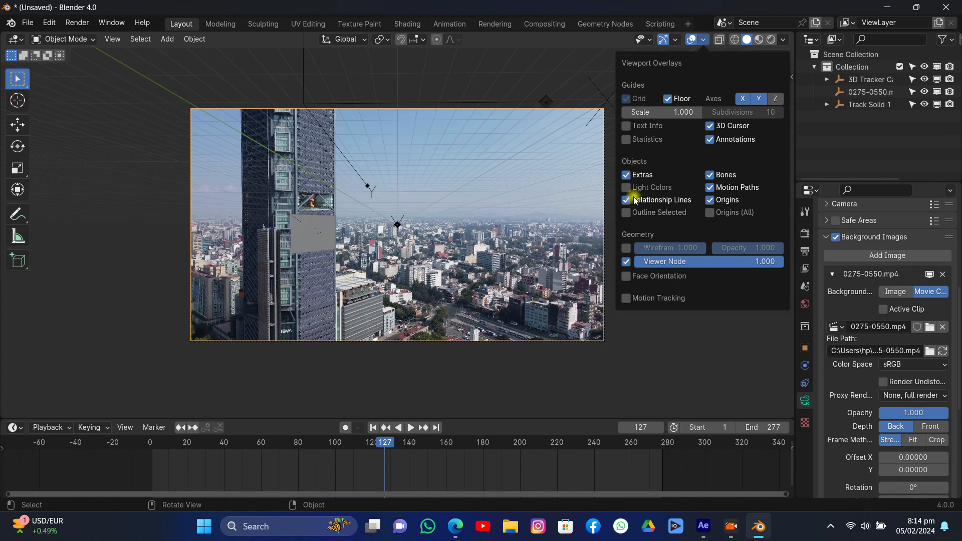
left_click(632, 175)
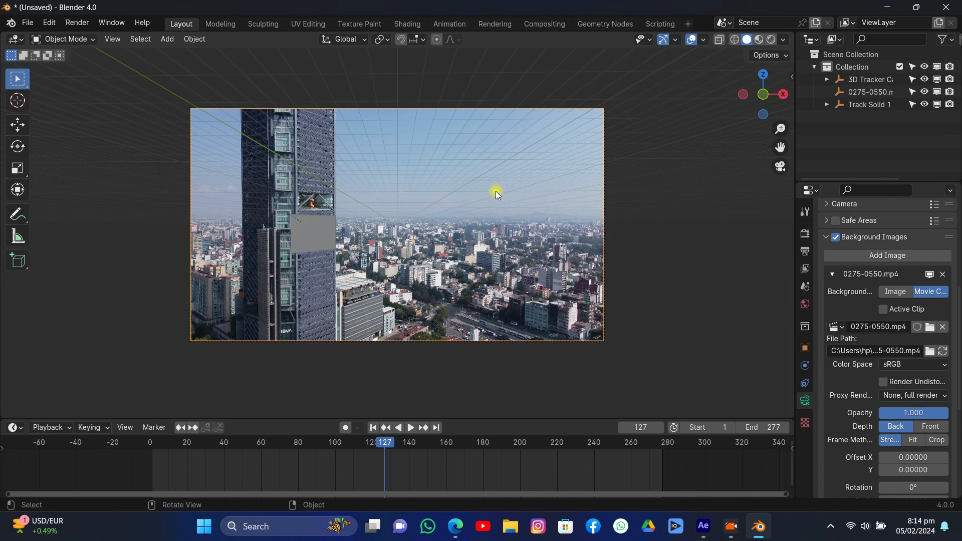
left_click(704, 40)
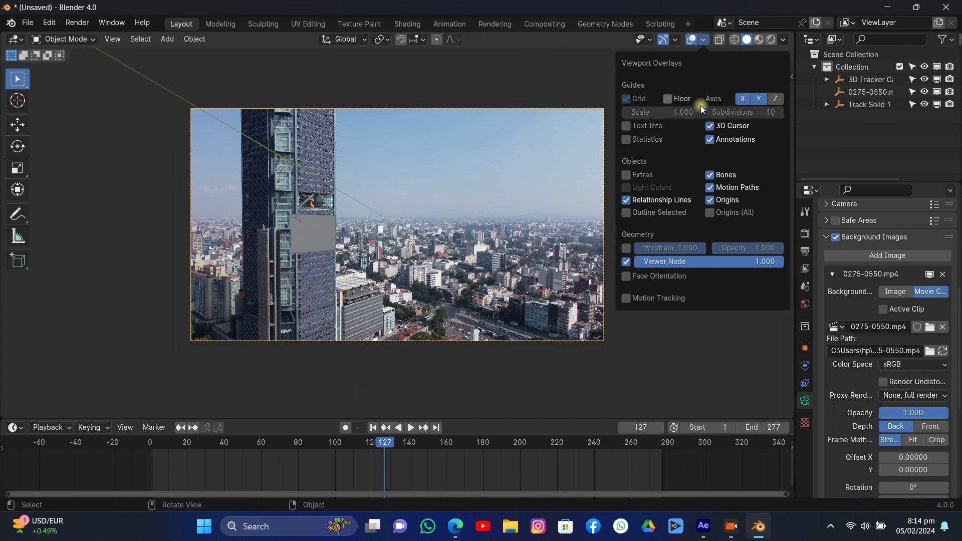
left_click(759, 98)
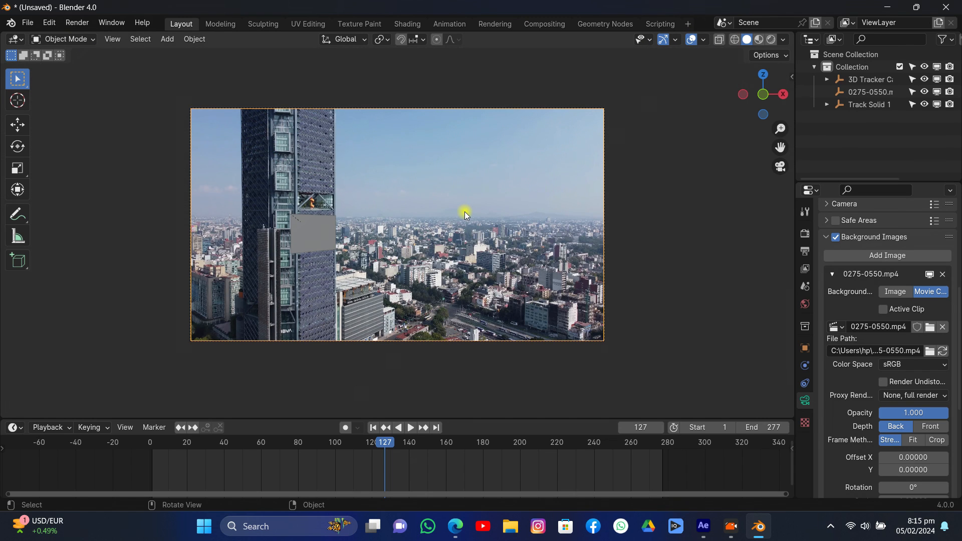
Step: Play back the shot to check the tracked plane against the footage, and set the scene's end frame to 275
key("space")
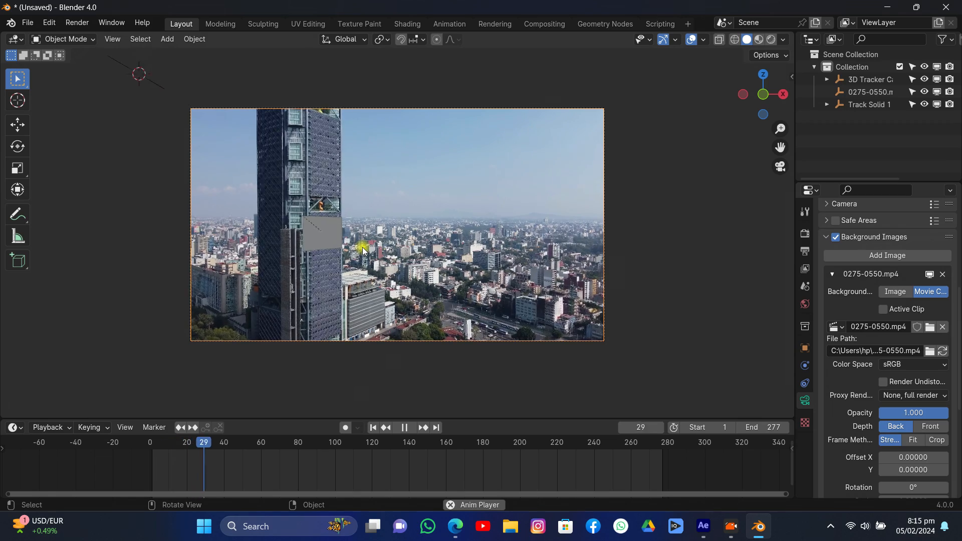
key("space")
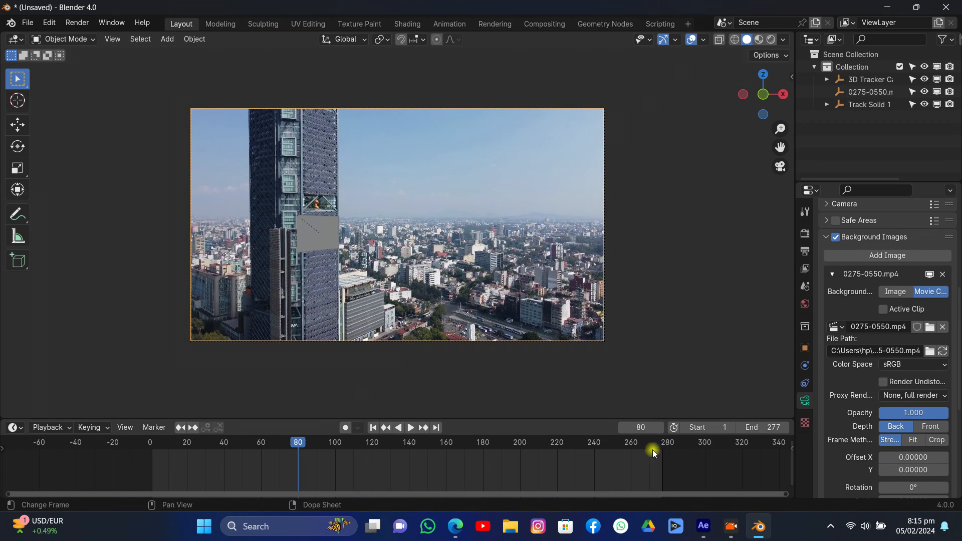
left_click(739, 424)
left_click(739, 424)
left_click(739, 424)
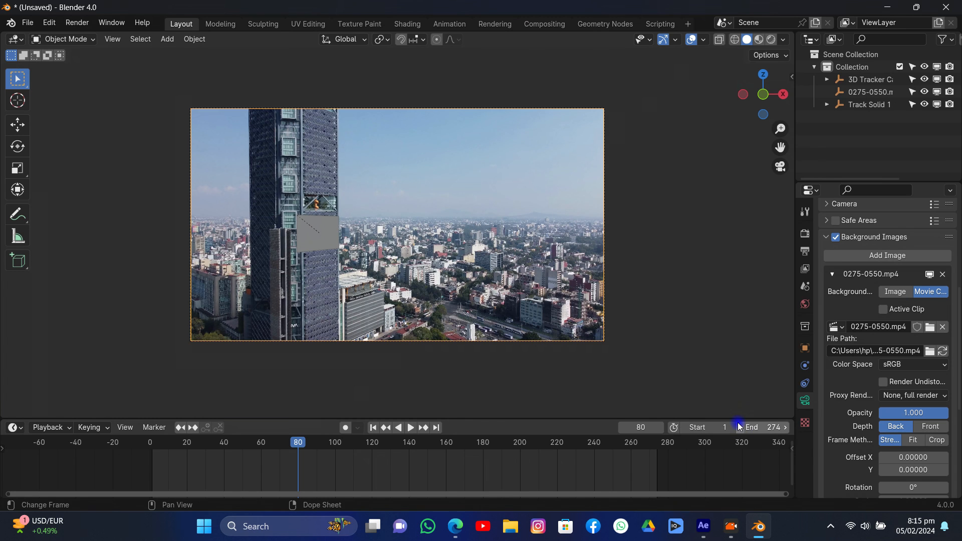
left_click(784, 427)
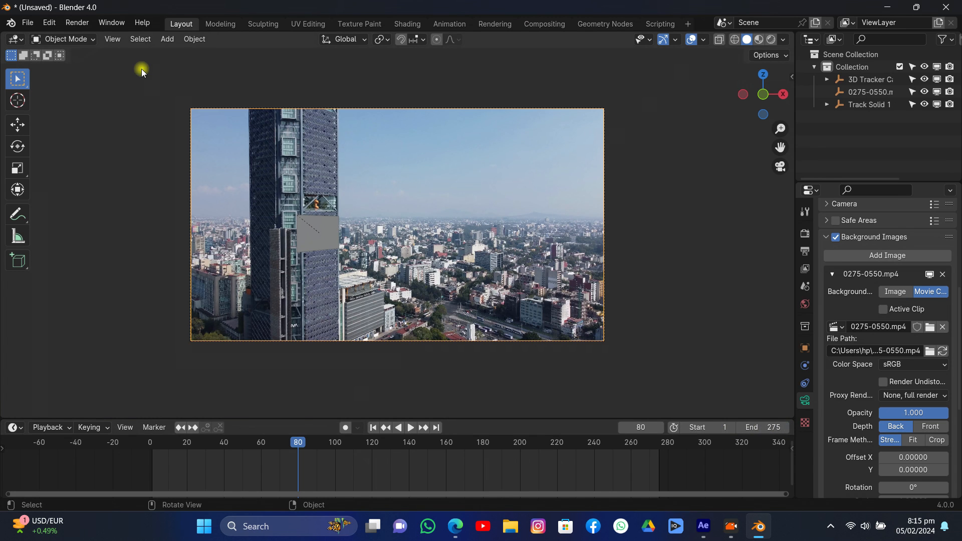
scroll(139, 71, "up", 3)
scroll(402, 187, "down", 4)
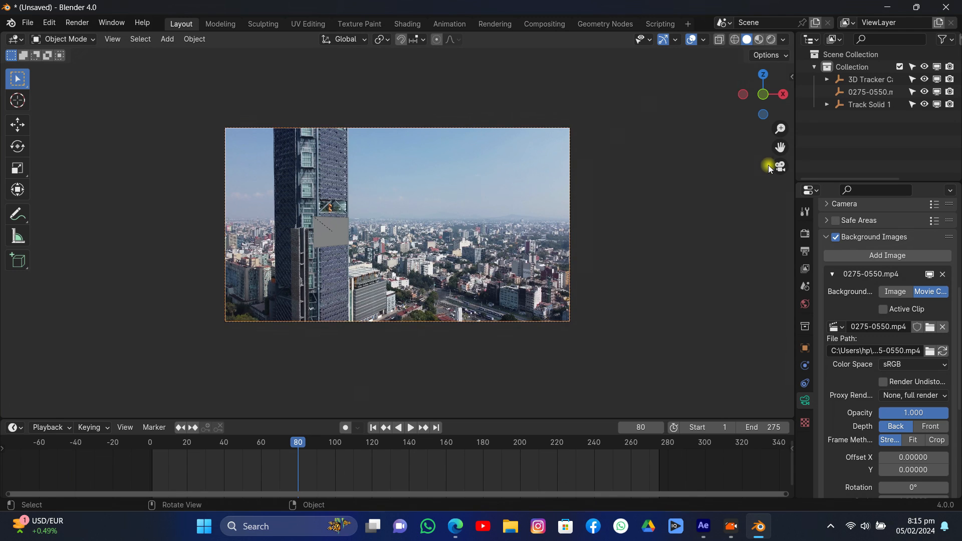
Step: Select the tracked plane on the tower and turn the Outline Selected and Extras viewport overlays back on
left_click_drag(780, 147, 724, 161)
scroll(441, 158, "up", 5)
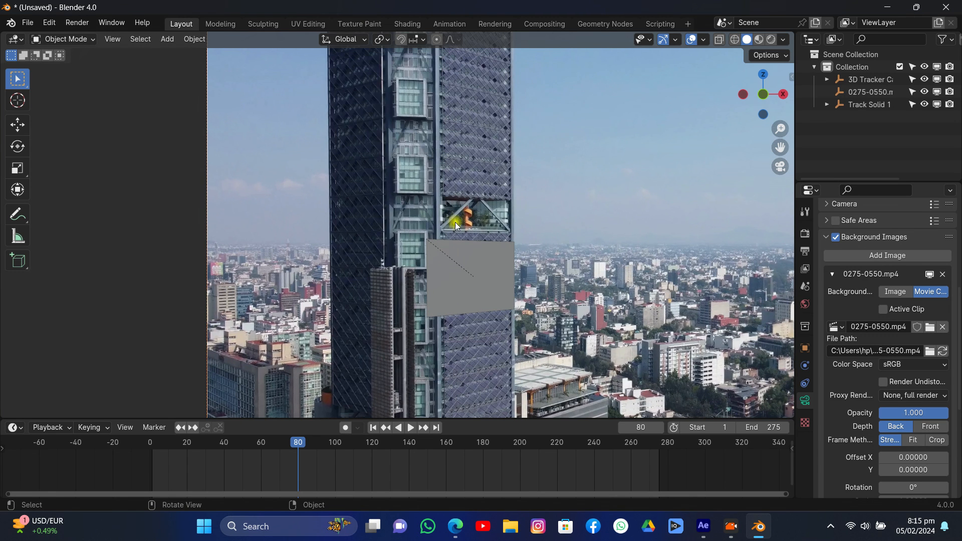
left_click(504, 257)
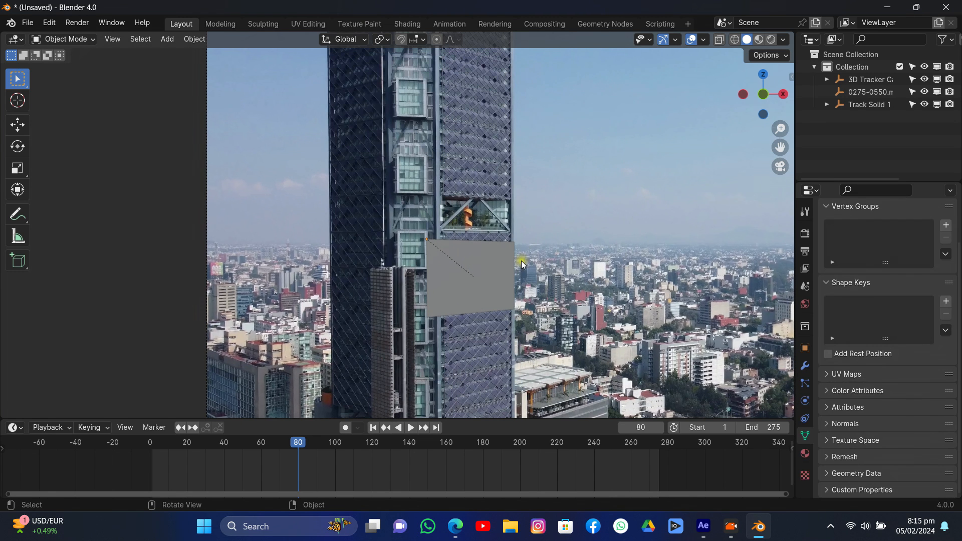
left_click(703, 39)
left_click(652, 212)
left_click(642, 175)
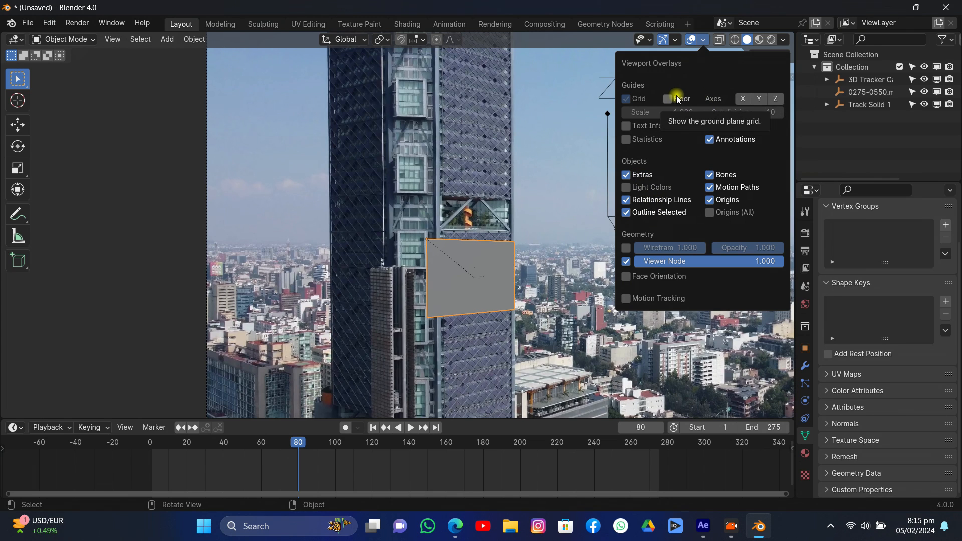
left_click(710, 213)
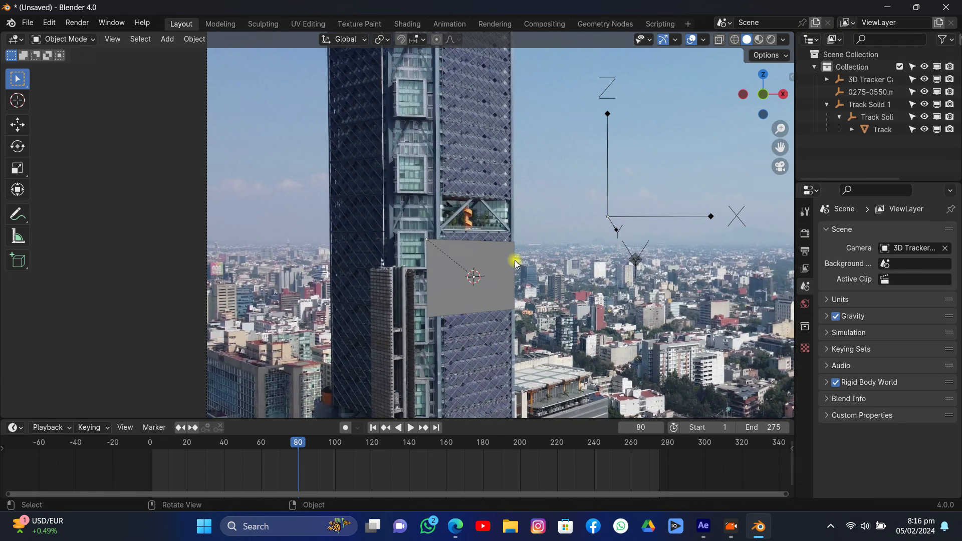
Step: Narrow the tracked plane along global Y and move it about 2.3 m along Y onto the tower's patterned facade
left_click(511, 265)
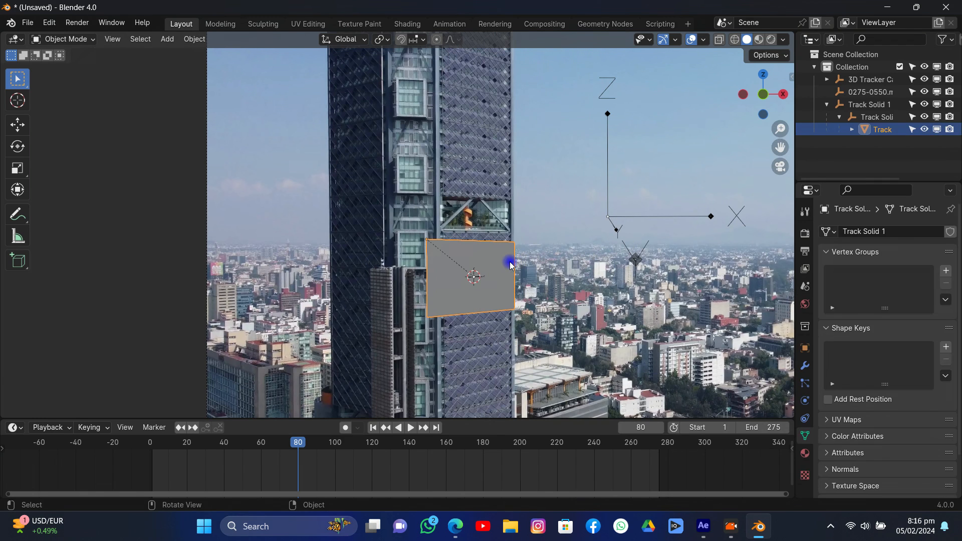
key("s")
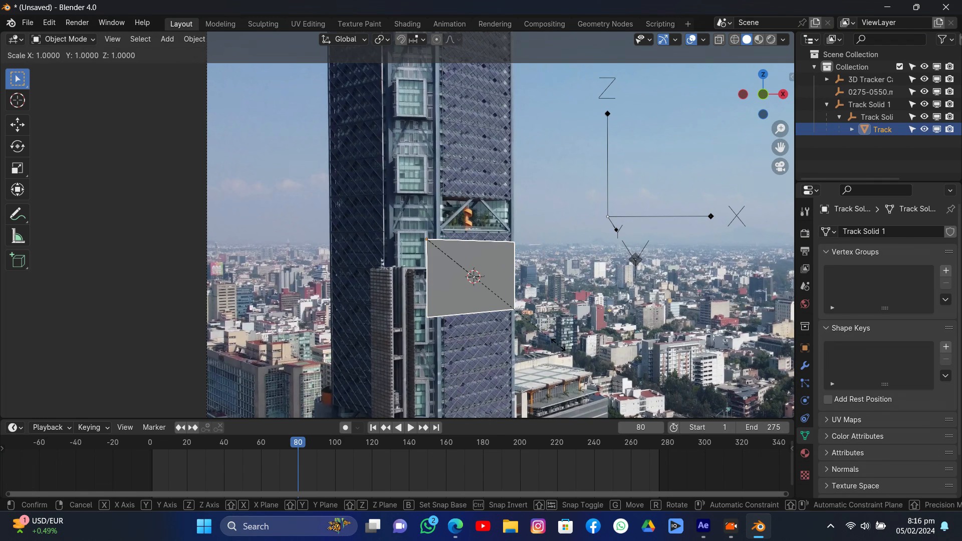
key("y")
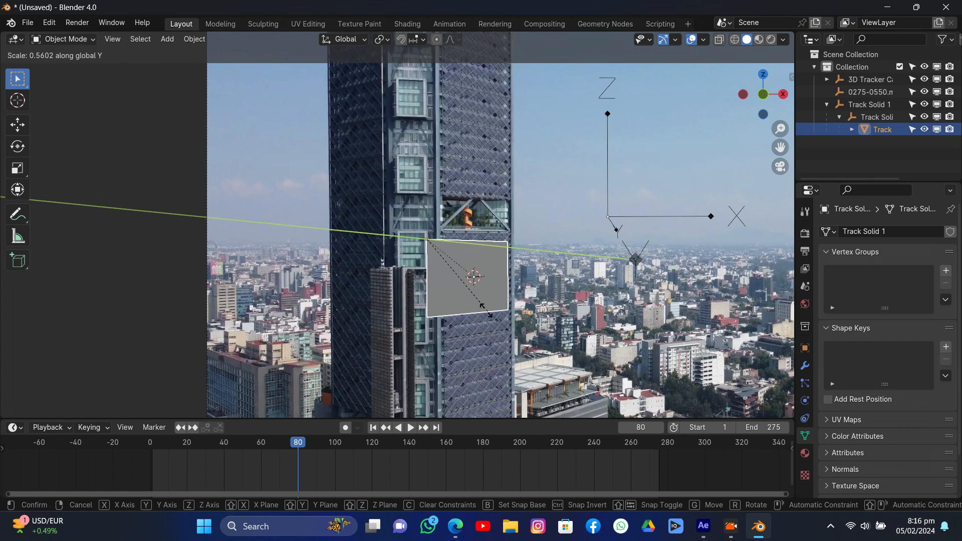
left_click(552, 339)
key("g")
key("y")
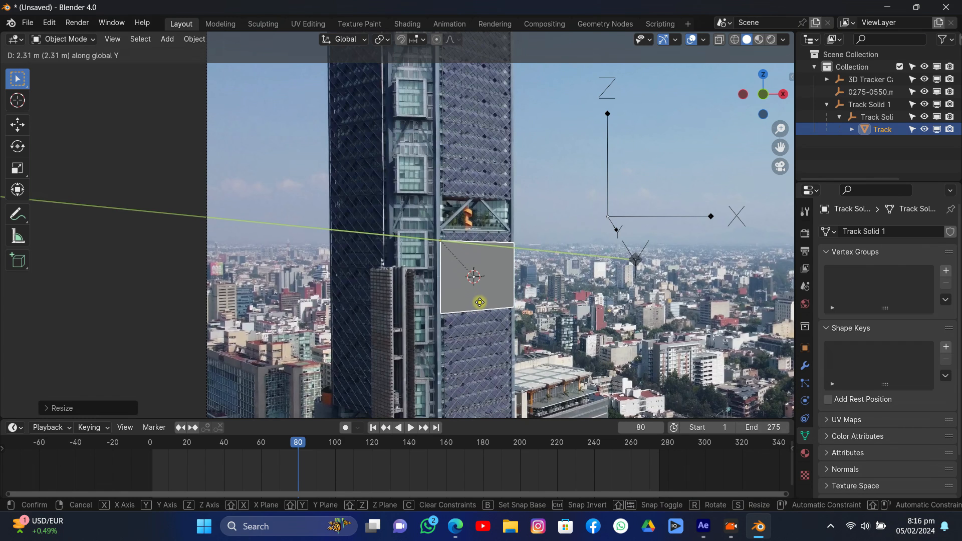
left_click(479, 303)
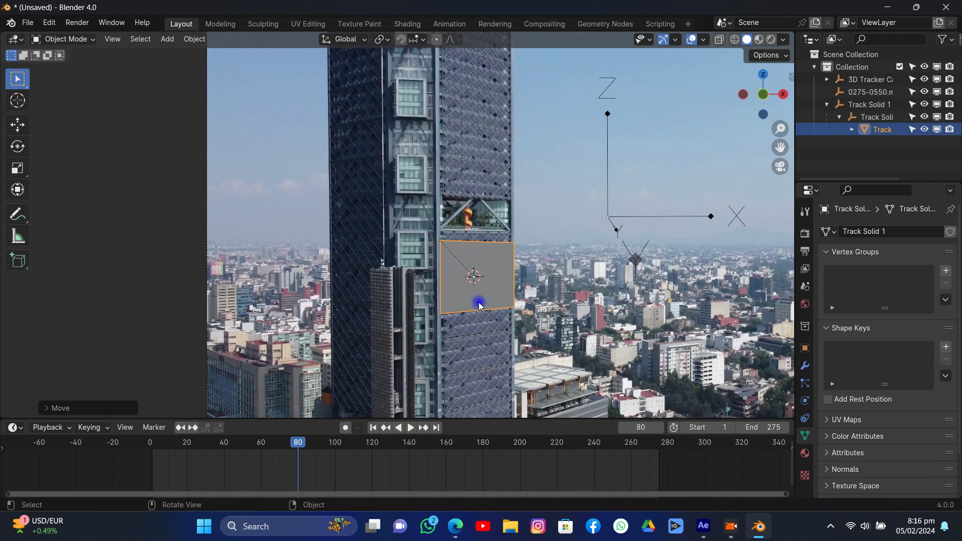
Step: Raise the plane about 7 m along global Z so it covers the terrace opening in the facade
key("g")
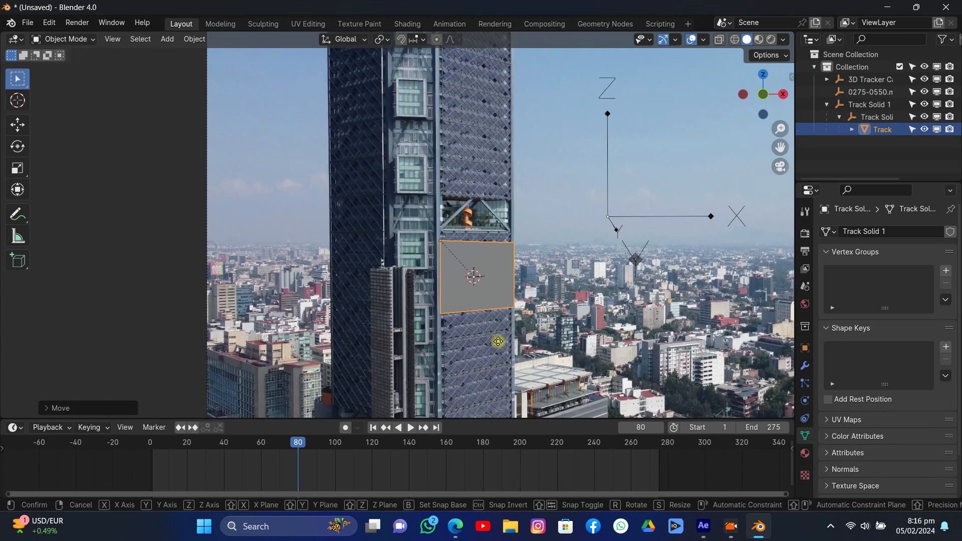
key("z")
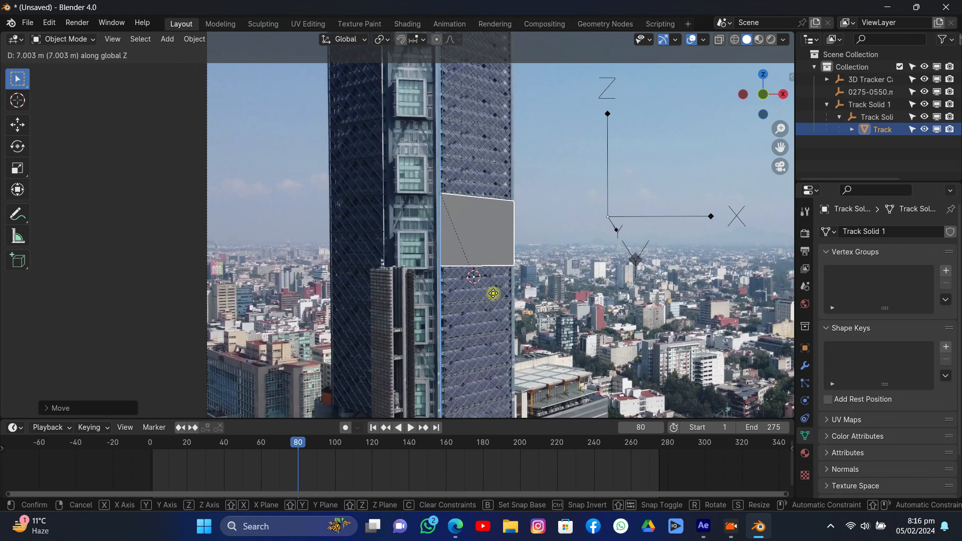
left_click(493, 296)
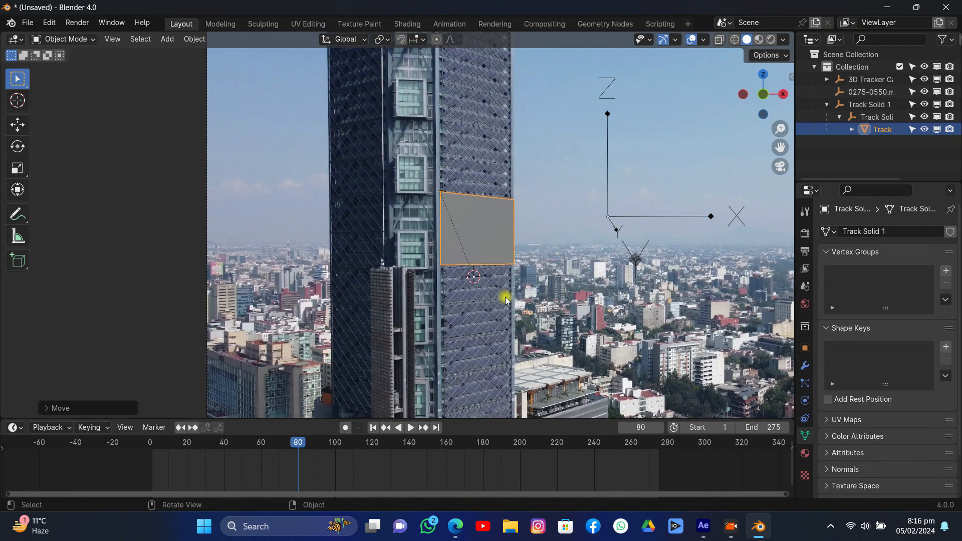
Step: Scale the plane by about 0.82 along global Y and shift it about 0.04 m along Y to fit the facade edges
scroll(506, 300, "up", 2)
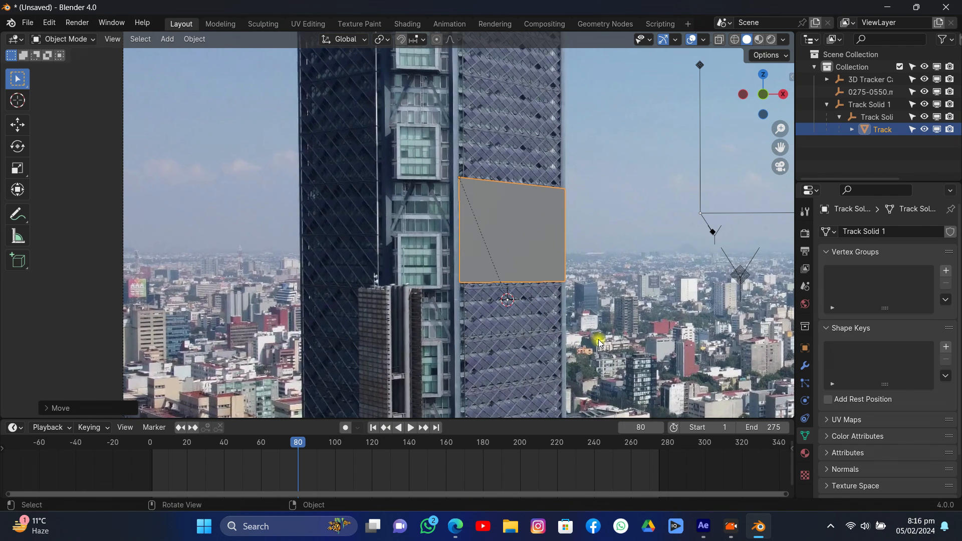
key("s")
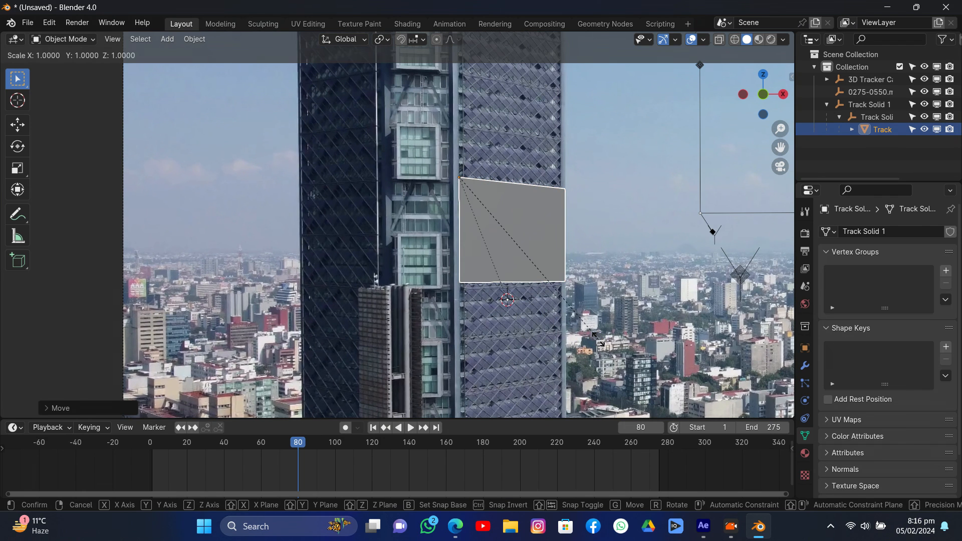
key("y")
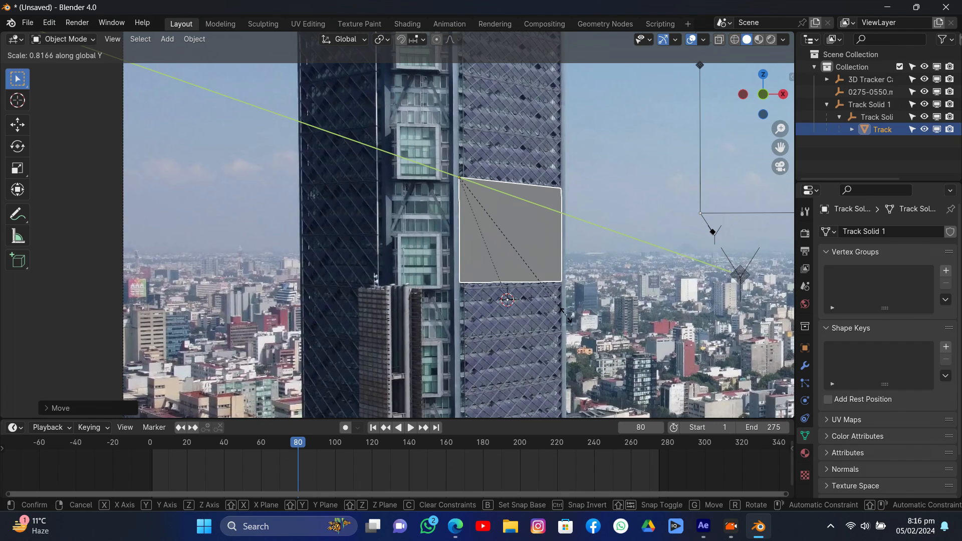
left_click(563, 316)
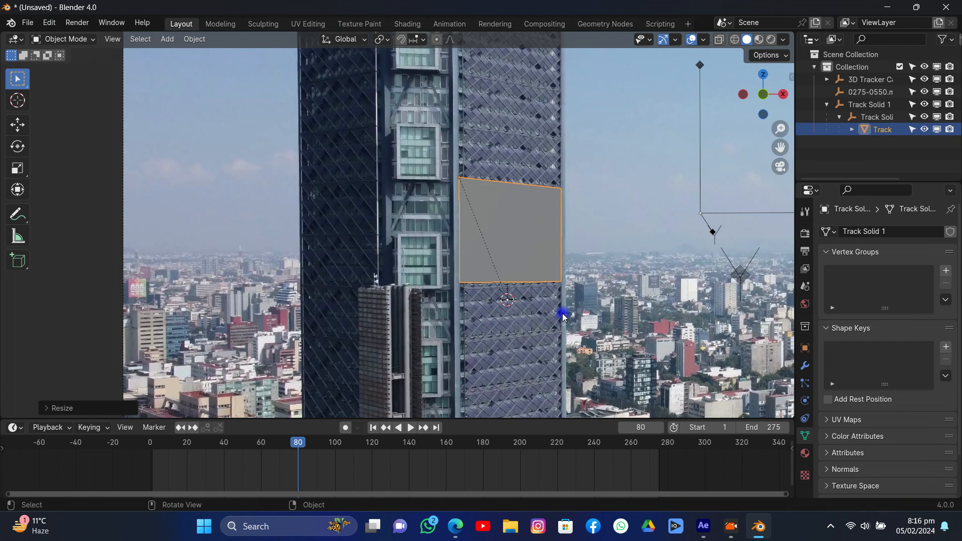
key("g")
key("y")
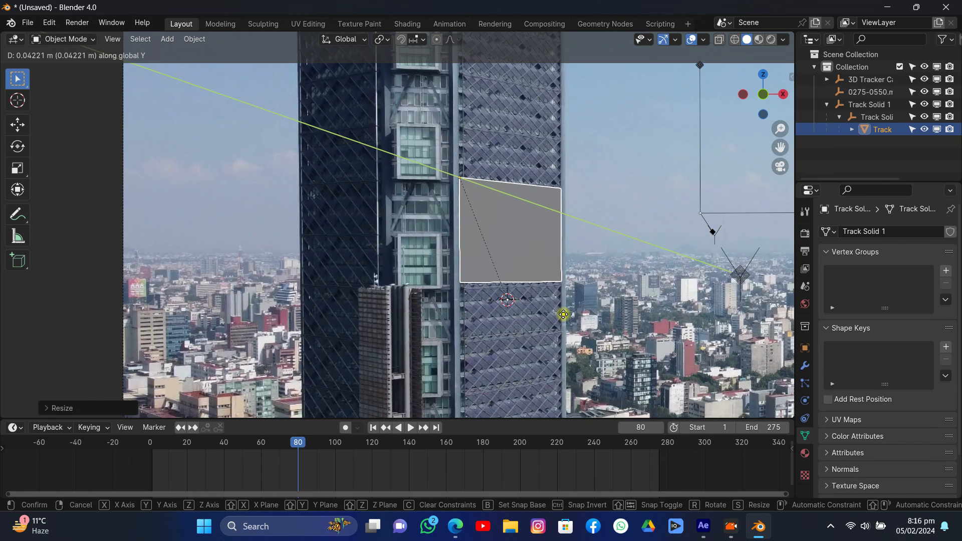
left_click(563, 314)
Step: Fine-tune the plane's width and position along global Y with a scale of about 0.93 and a shift of about 0.01 m
key("s")
key("y")
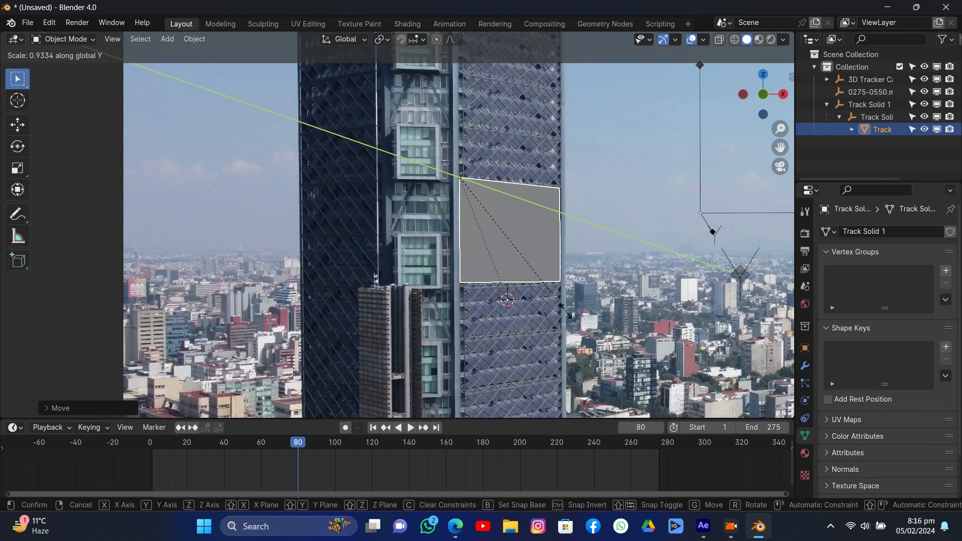
left_click(565, 311)
key("g")
key("y")
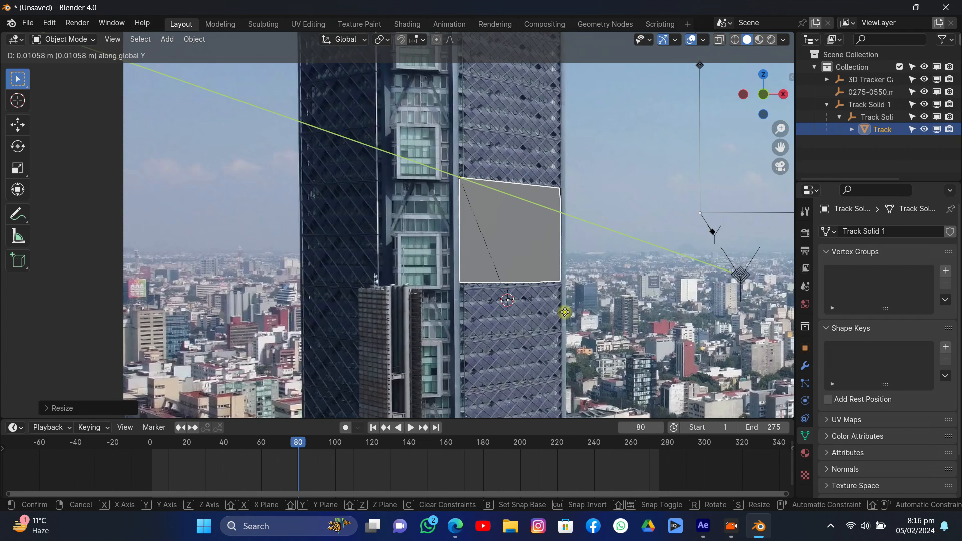
left_click(566, 313)
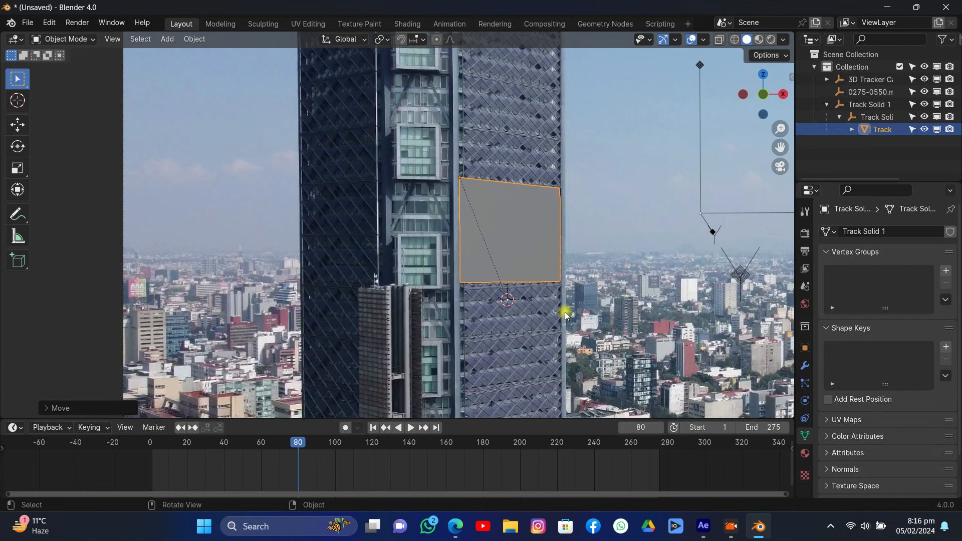
key("s")
key("y")
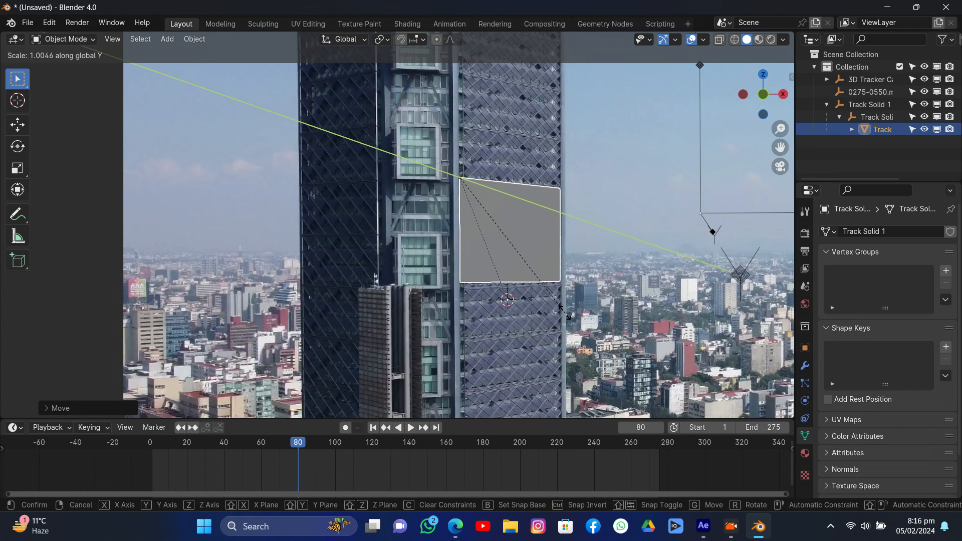
left_click(566, 313)
scroll(566, 315, "down", 2)
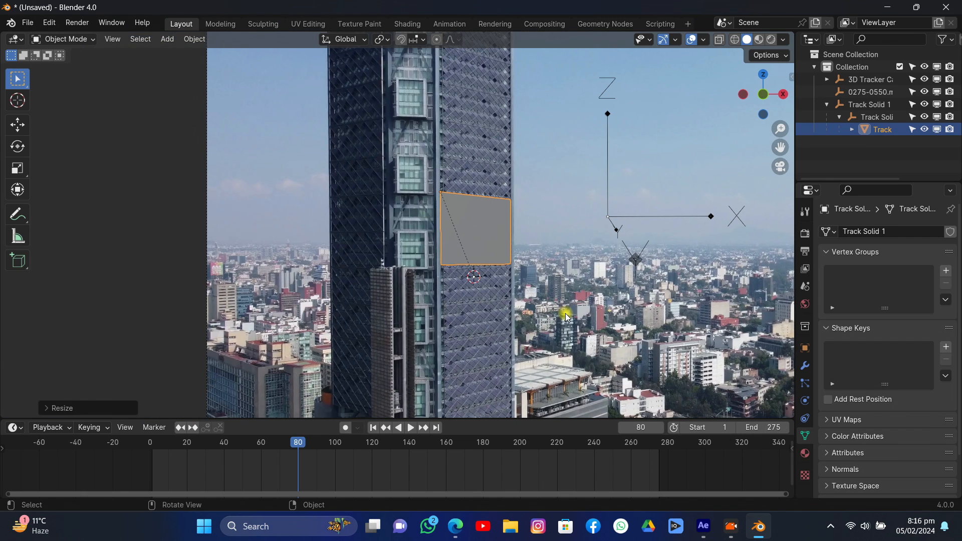
Step: In Edit Mode, select the plane's bottom edge and move it down along global Z to stretch the plane down the facade
key("Tab")
left_click(119, 40)
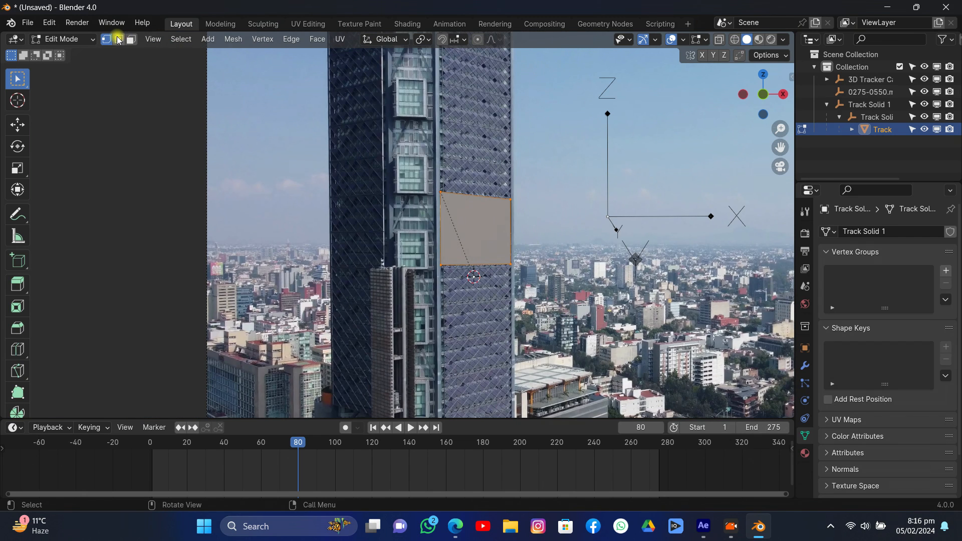
left_click(471, 264)
key("g")
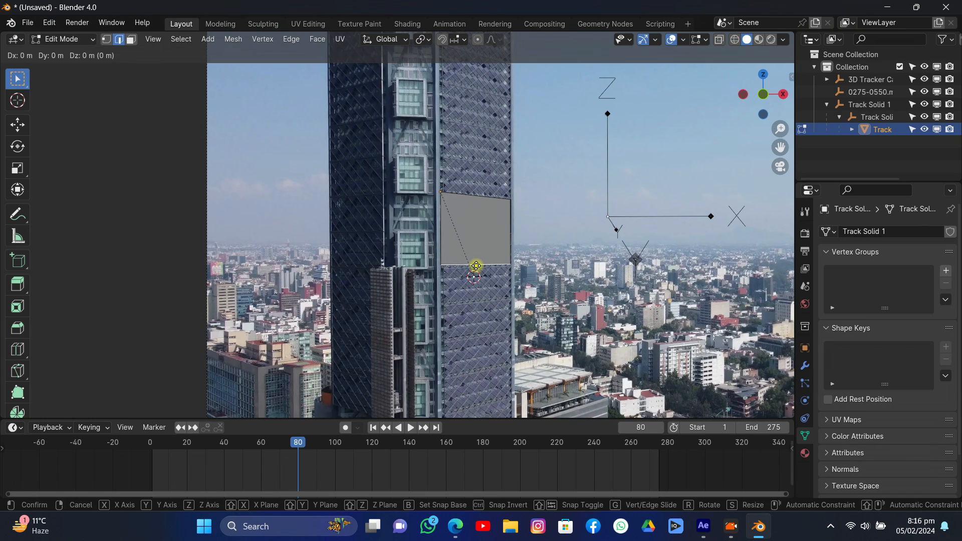
key("Escape")
key("g")
key("z")
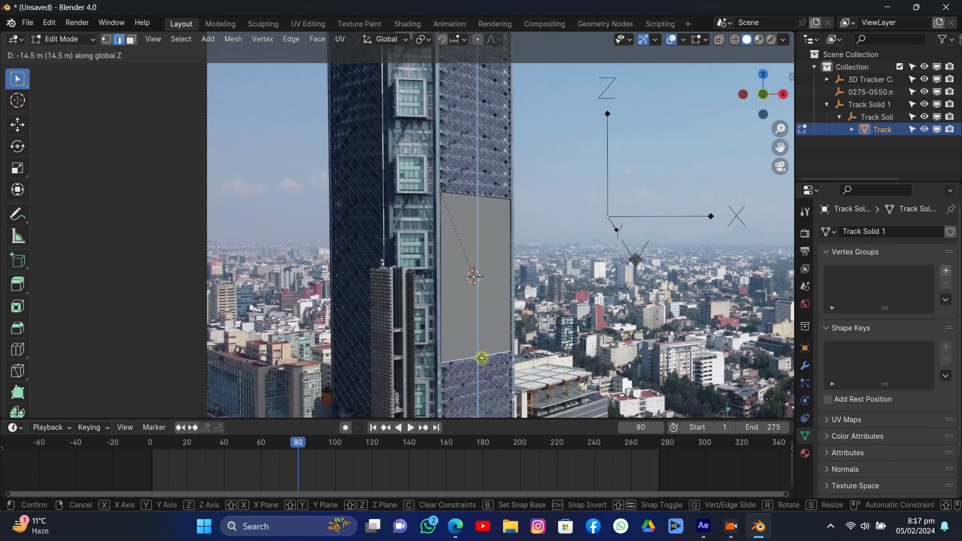
left_click(482, 351)
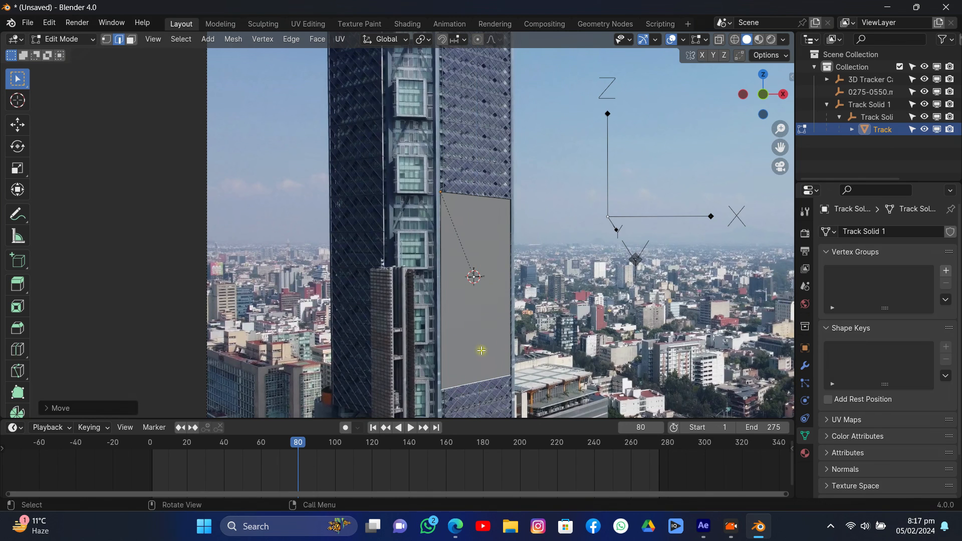
Step: Lower the plane's bottom edge slightly further along global Z
scroll(446, 264, "down", 4)
scroll(447, 264, "up", 1)
scroll(447, 264, "down", 3)
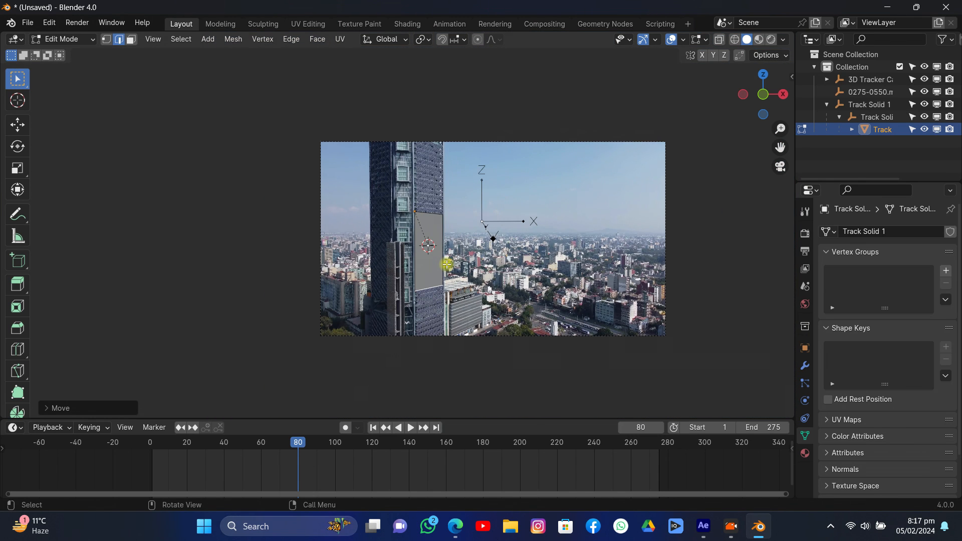
key("g")
key("z")
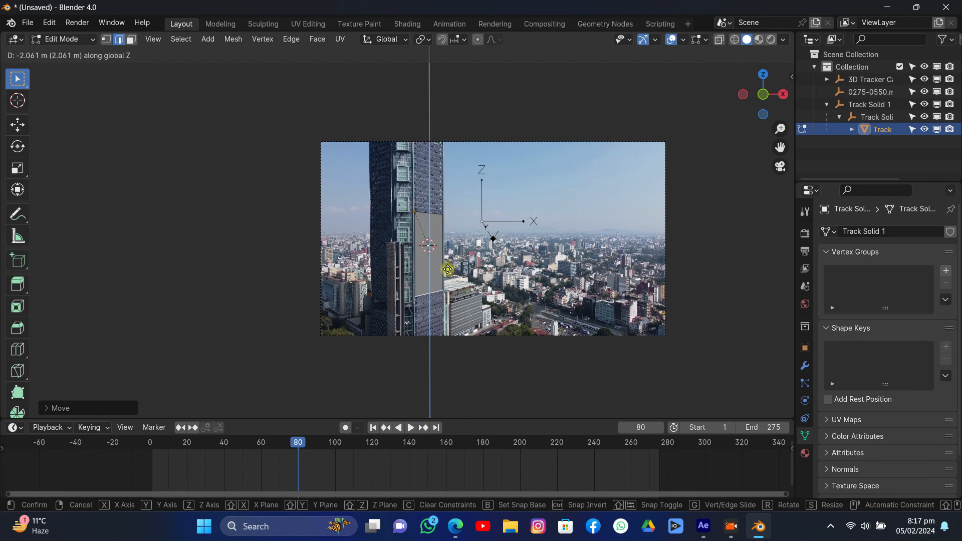
left_click(448, 271)
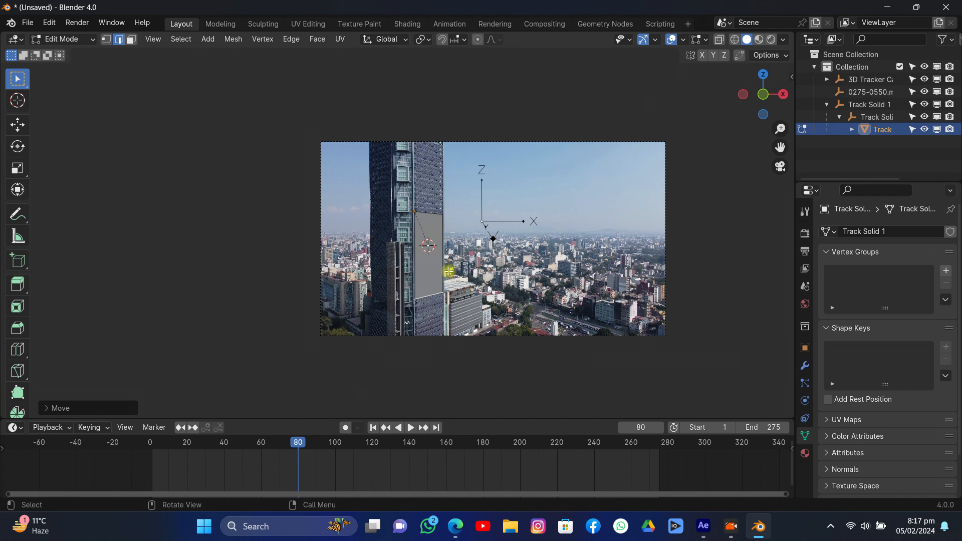
Step: Select all four border edges of the plane in edge select mode
scroll(449, 271, "up", 2)
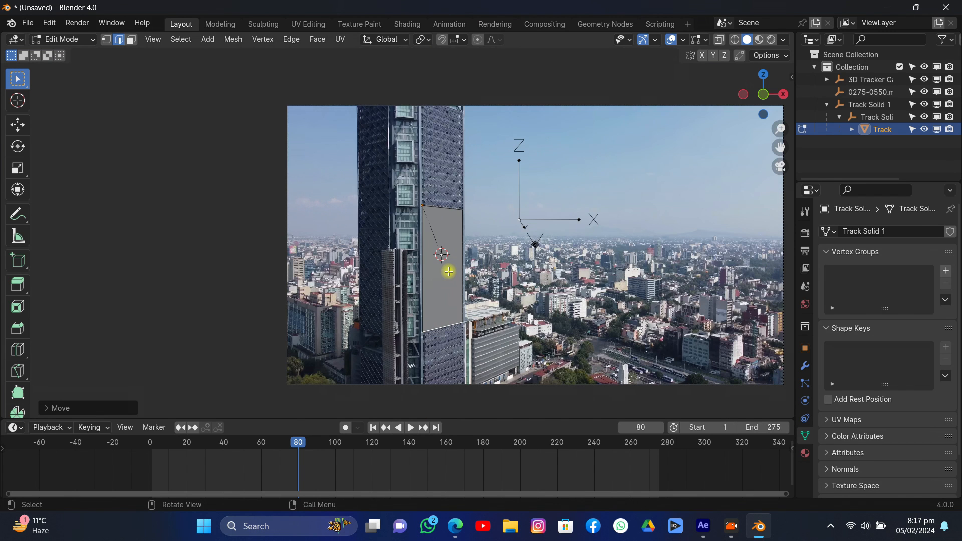
left_click(133, 41)
left_click(434, 278)
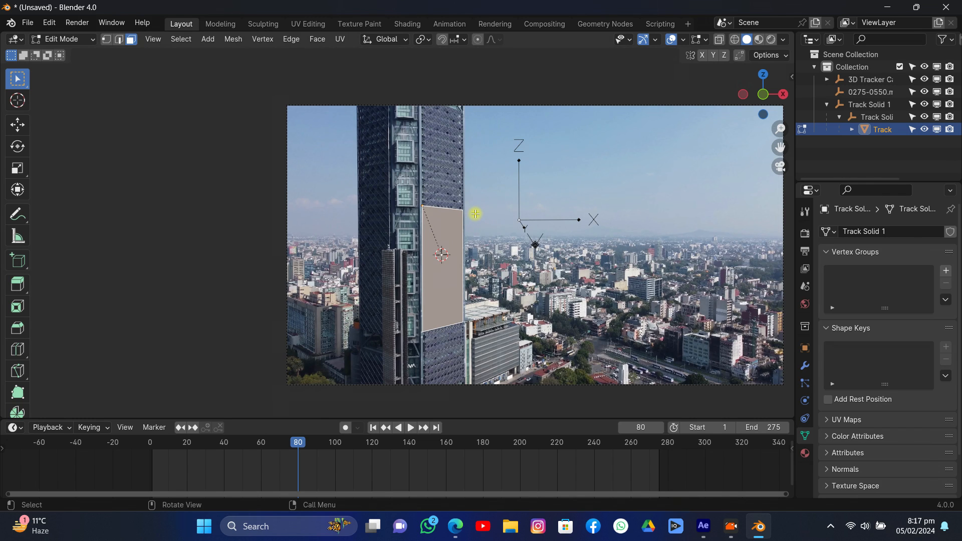
left_click(119, 40)
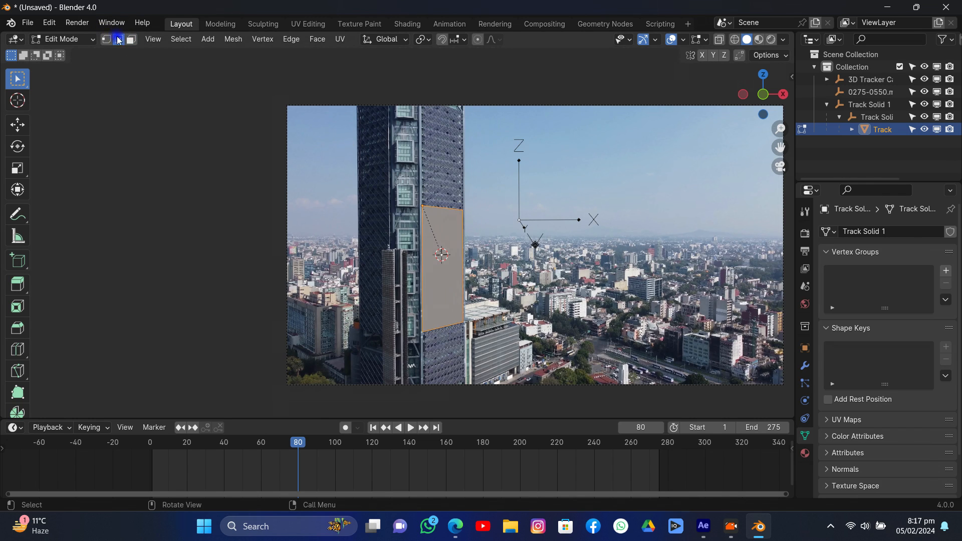
left_click(445, 207)
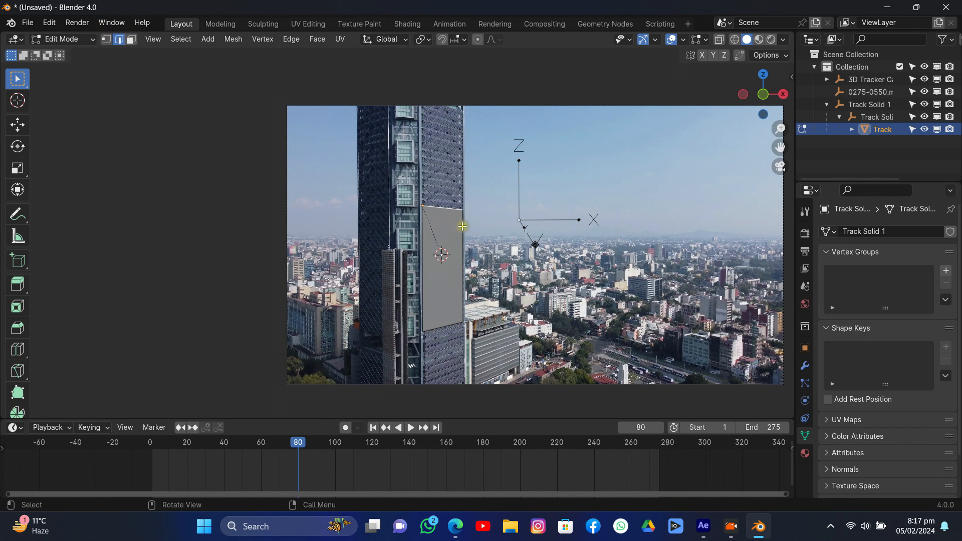
left_click(442, 321, "shift")
left_click(421, 275, "shift")
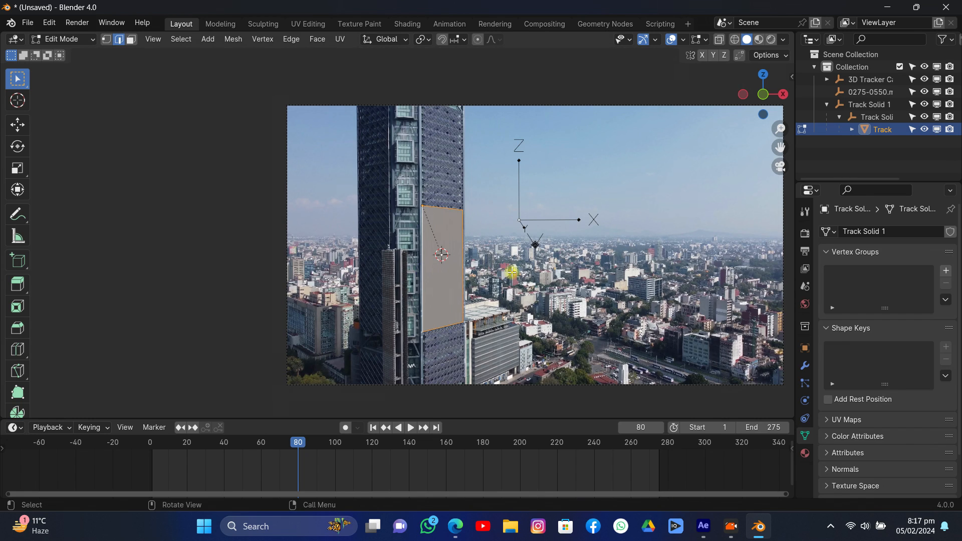
Step: Try extruding the plane's border edges outward at a scale of about 1.95 and rescaling them along global Y, and undo the extrusion
key("s")
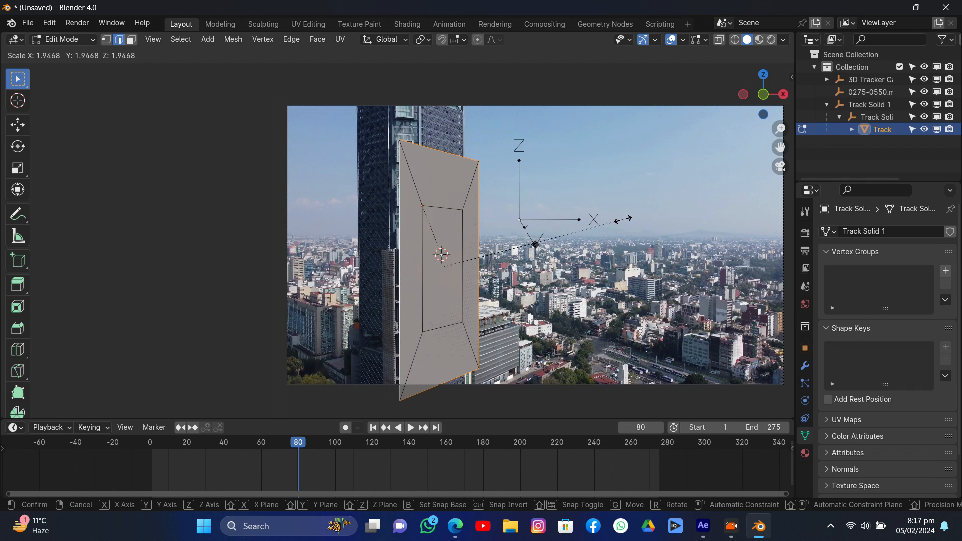
left_click(624, 219)
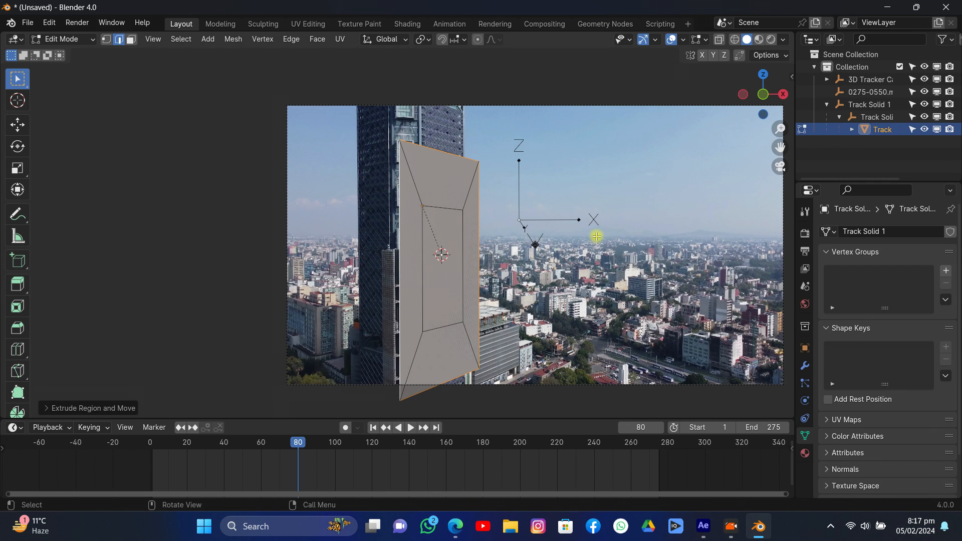
key("s")
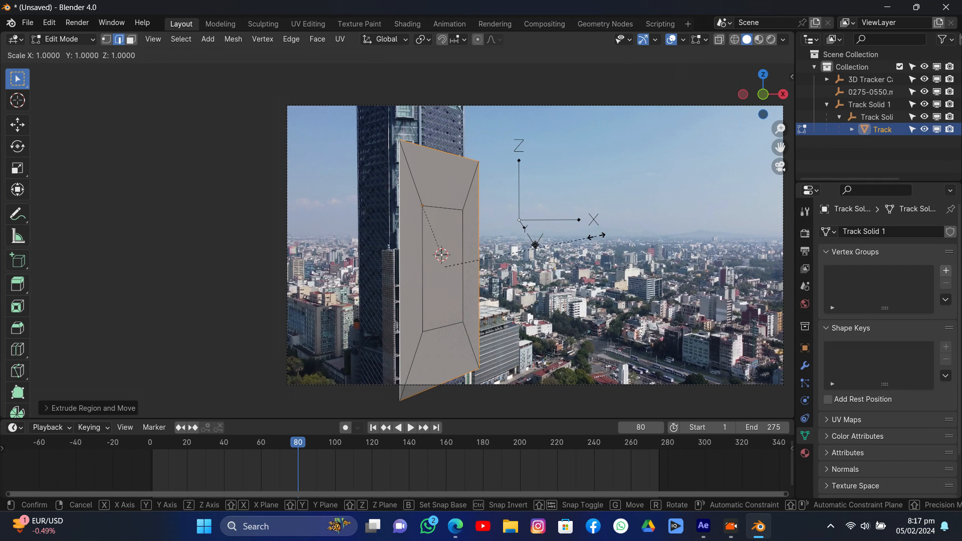
key("x")
key("y")
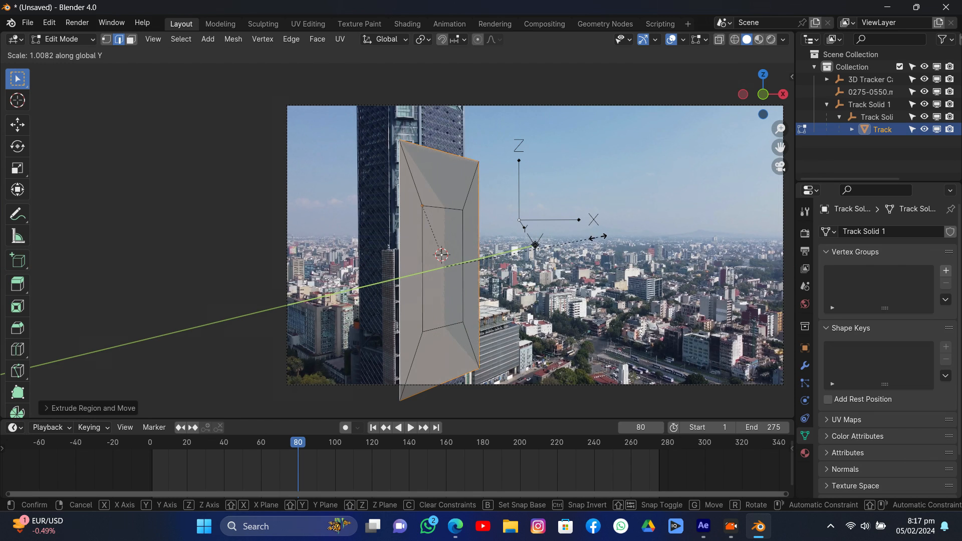
left_click(611, 239)
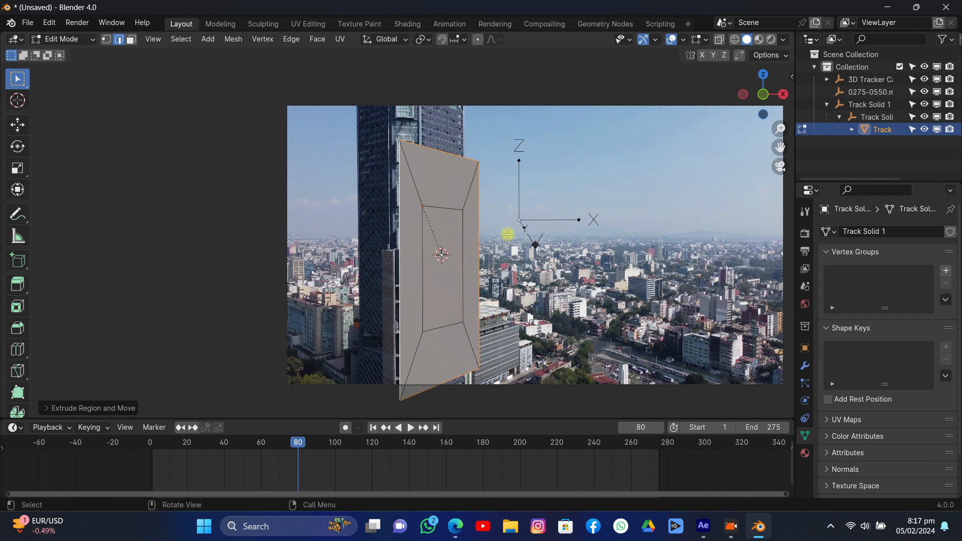
key("ctrl+z")
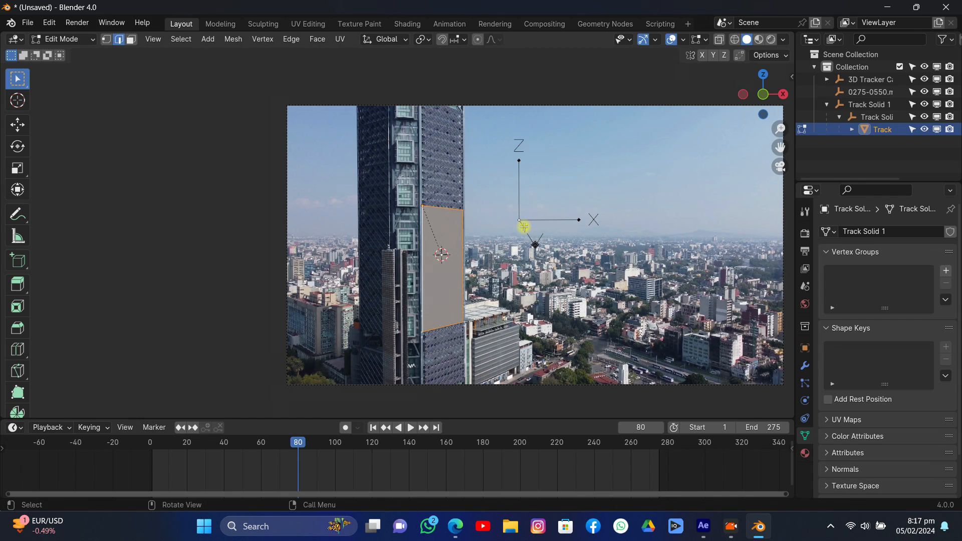
Step: In Object Mode, apply all transforms to the plane and move the timeline to frame 85
key("Tab")
key("ctrl+a")
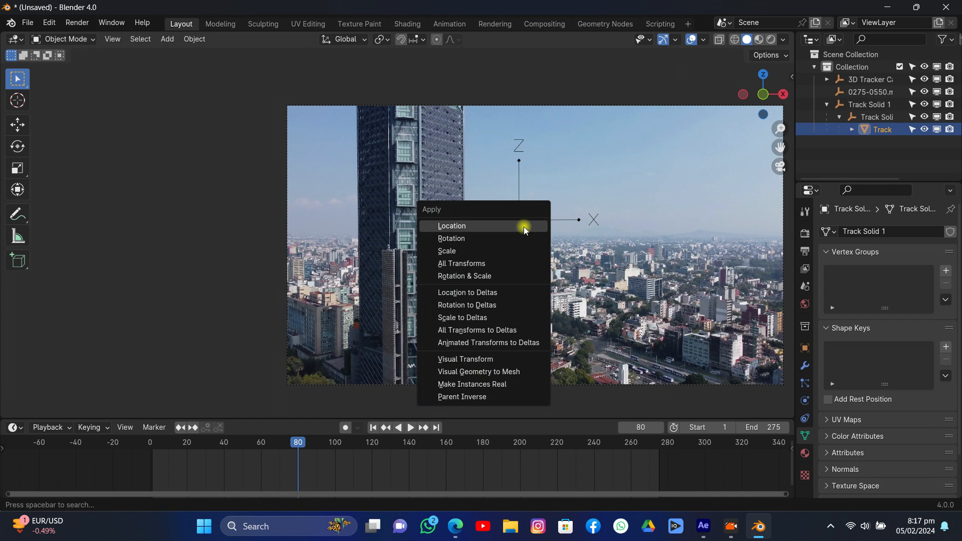
left_click(489, 264)
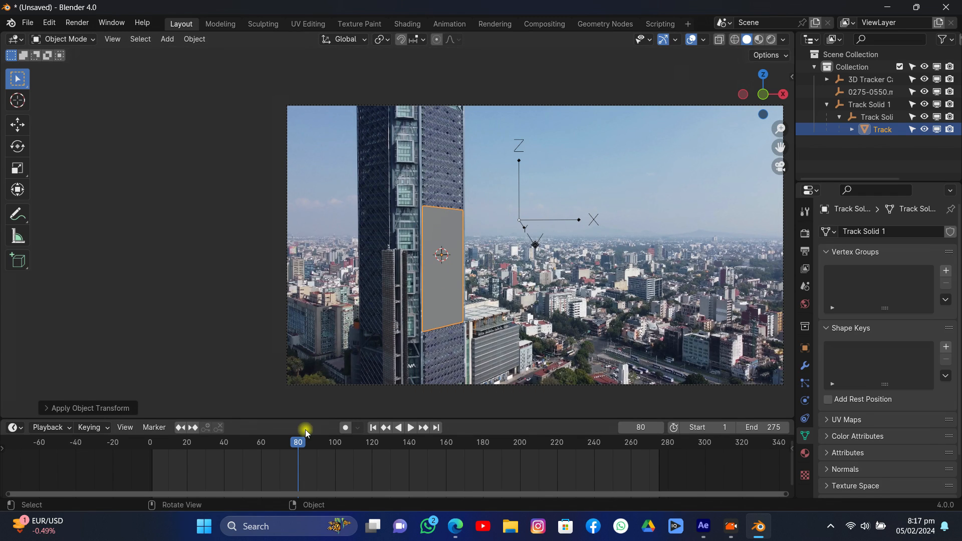
key("space")
key("space")
left_click(307, 443)
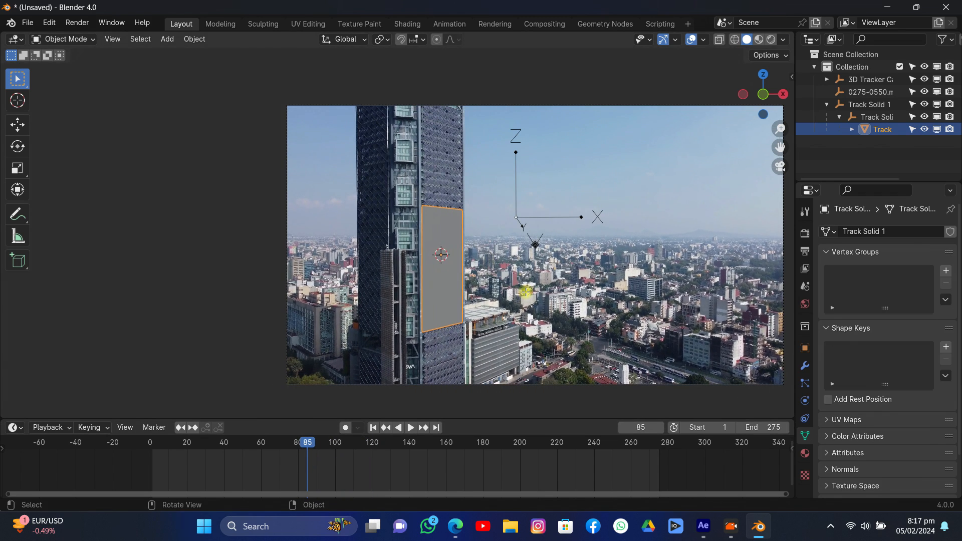
Step: In Edit Mode, extrude the plane's border edges outward at a scale of about 2.34 to form a surrounding frame
key("Tab")
key("s")
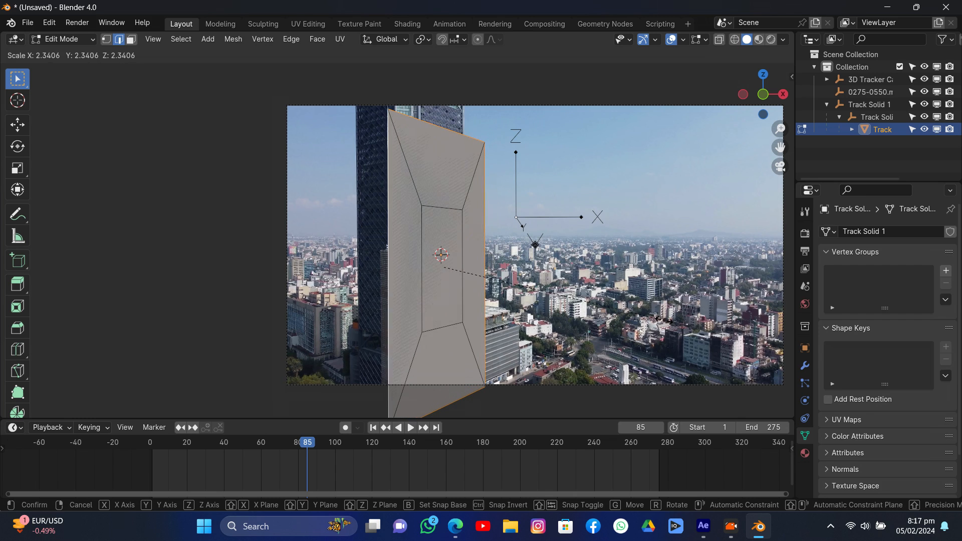
left_click(661, 320)
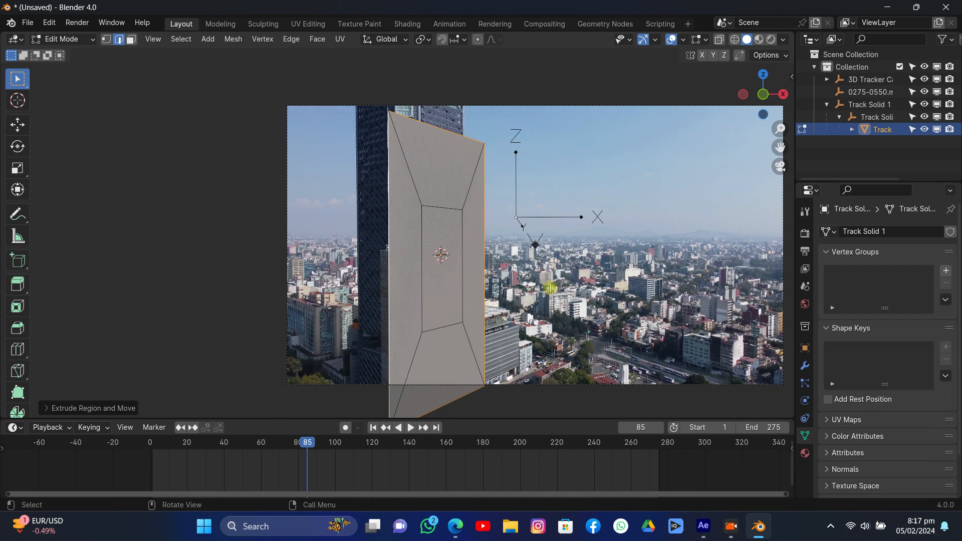
Step: Select the inner rectangular face in face select mode and try to extrude it along global X
left_click(131, 39)
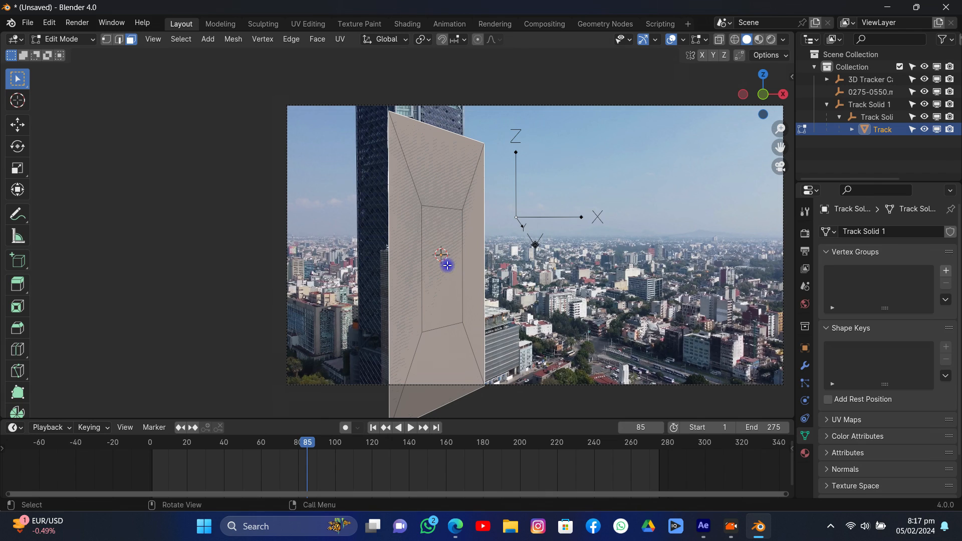
left_click(441, 248)
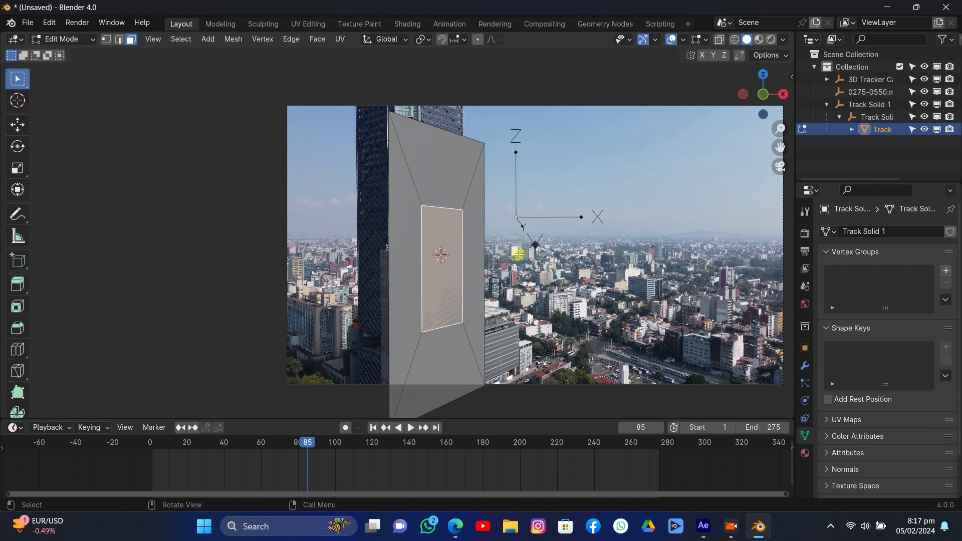
key("e")
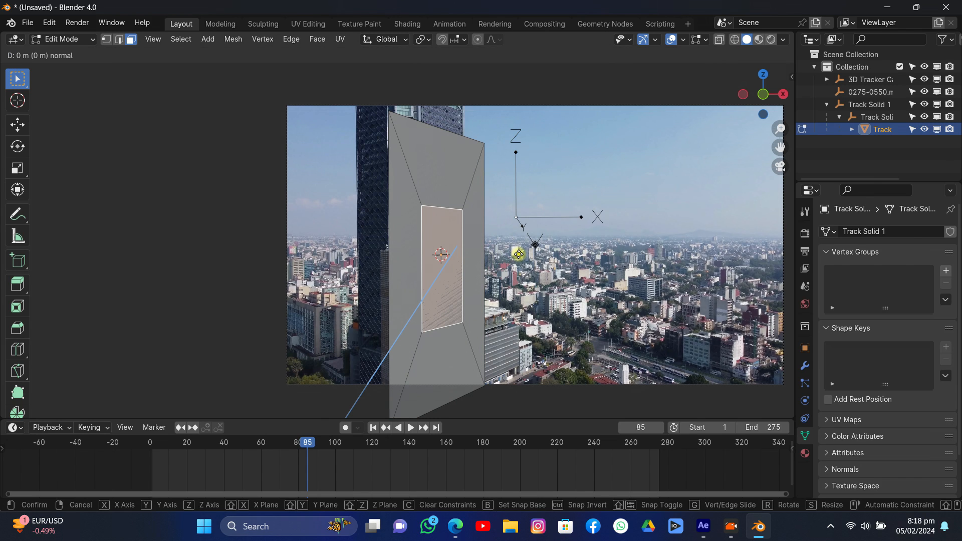
key("x")
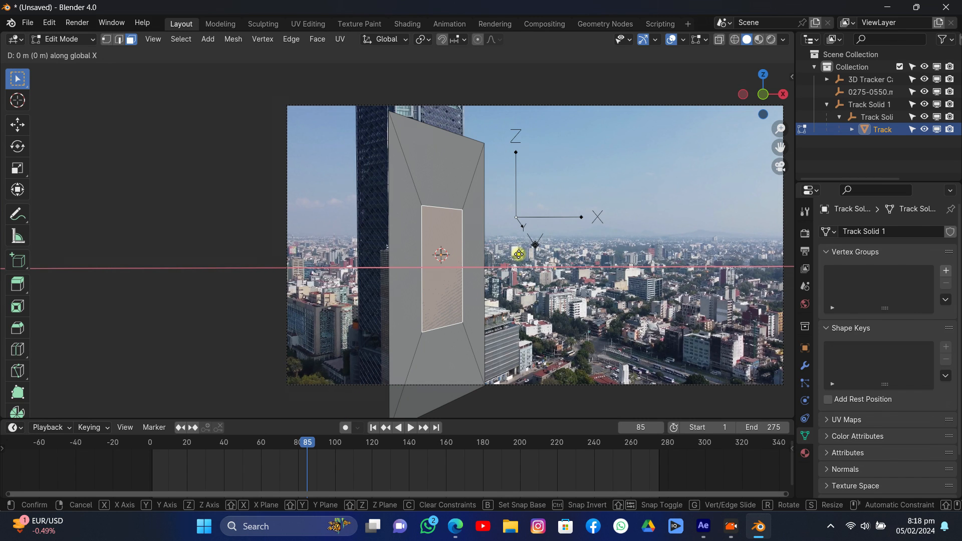
left_click(519, 254)
Step: Set the transform orientation to Local and view the mesh from the top
mouse_move(752, 93)
left_mouse_down()
mouse_move(761, 115)
mouse_move(748, 106)
mouse_move(758, 96)
left_mouse_up()
scroll(555, 221, "down", 10)
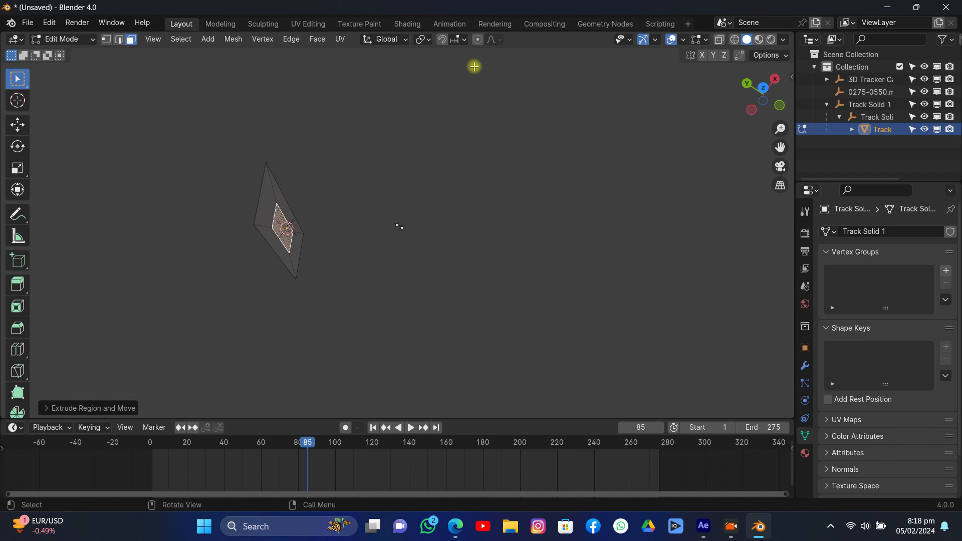
left_click(393, 44)
left_click(365, 90)
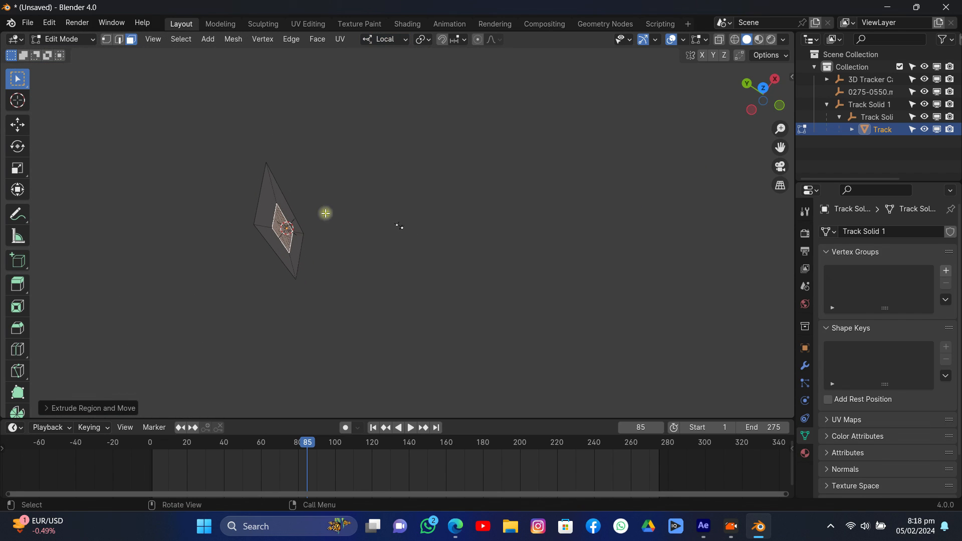
left_click(763, 89)
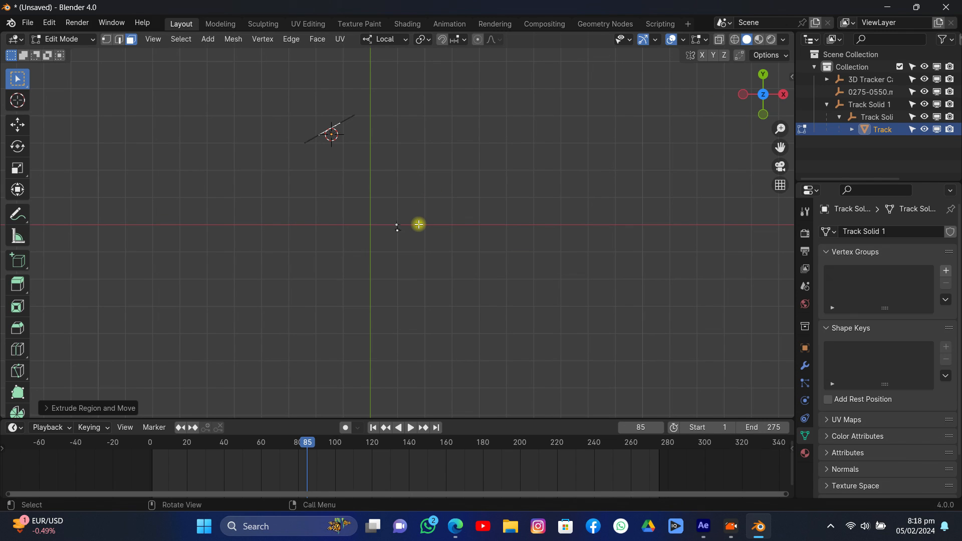
Step: Extrude the inner face backward along its normal to form a box behind the plane, and return to the camera view
key("g")
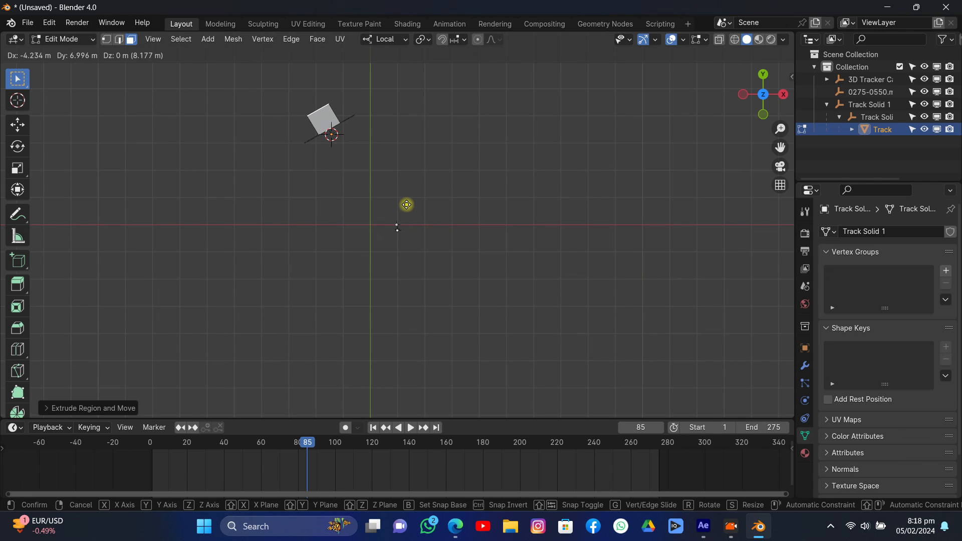
right_click(405, 203)
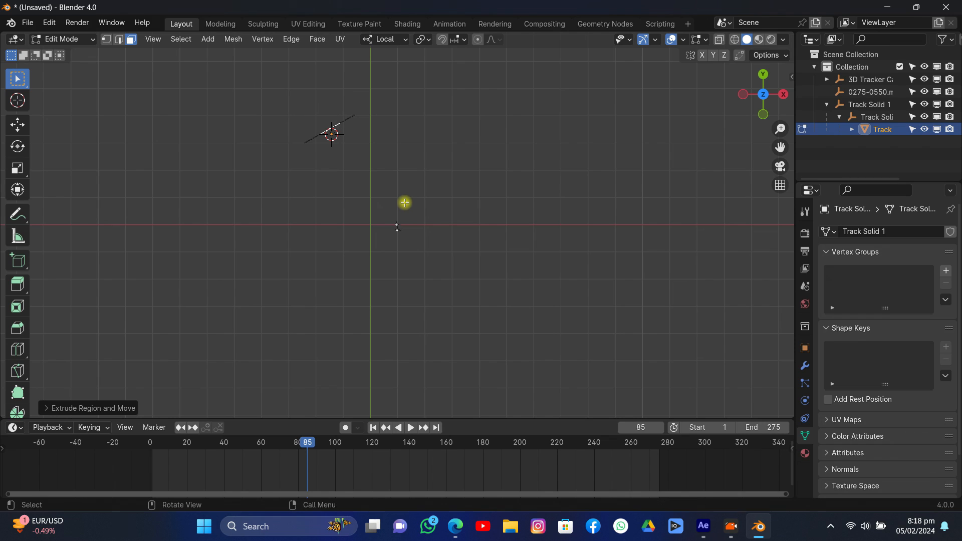
key("e")
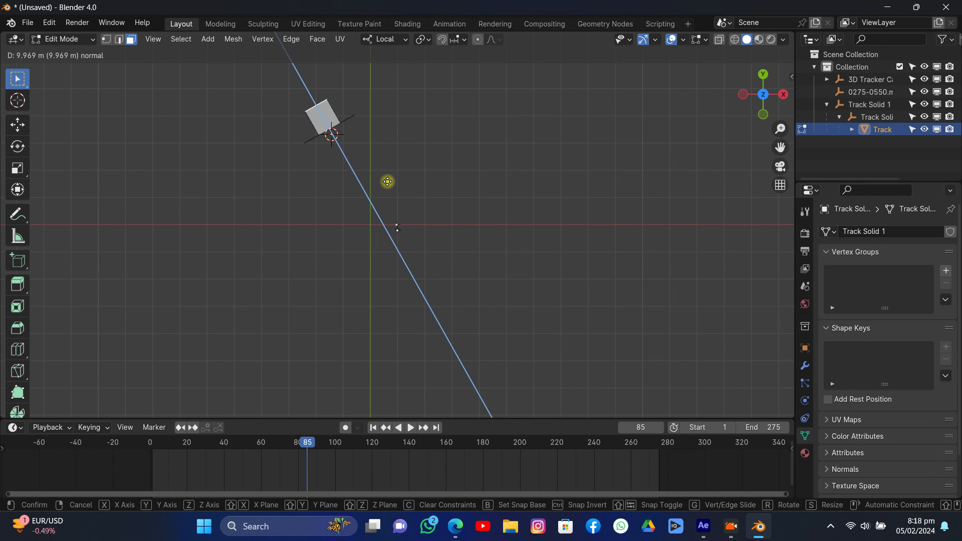
right_click(396, 192)
left_click(779, 168)
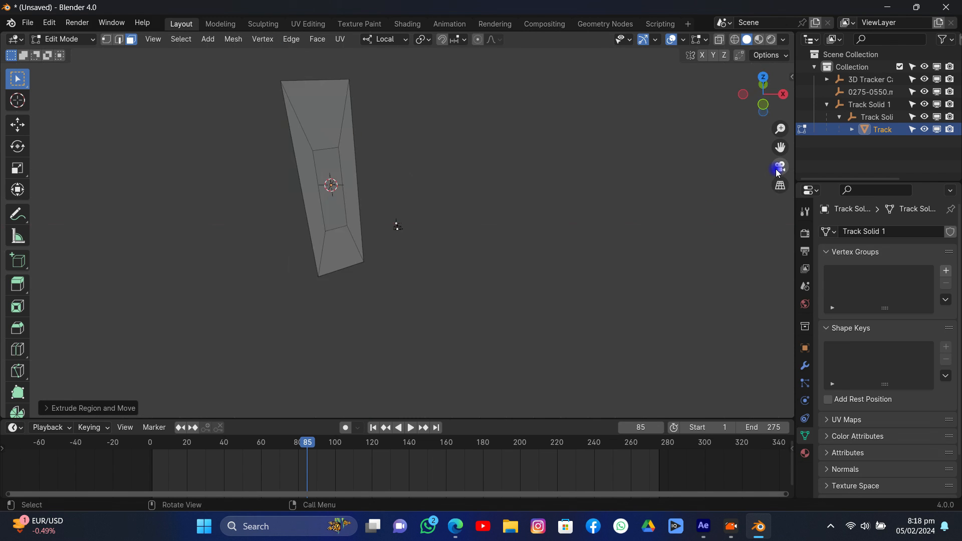
scroll(513, 233, "down", 2)
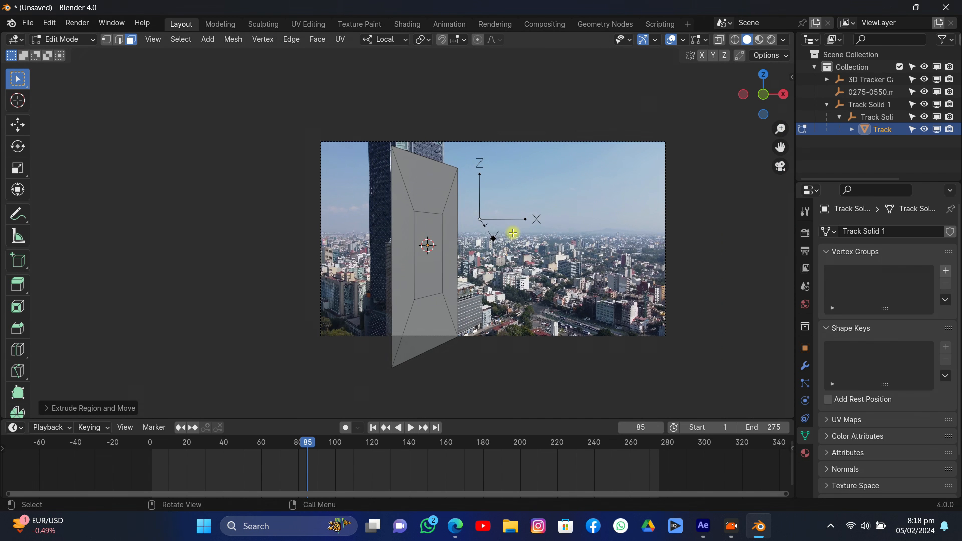
Step: Delete the large front face covering the box's opening using the Faces option, and check the recess through the camera
left_click_drag(761, 105, 627, 197)
left_click_drag(756, 99, 810, 96)
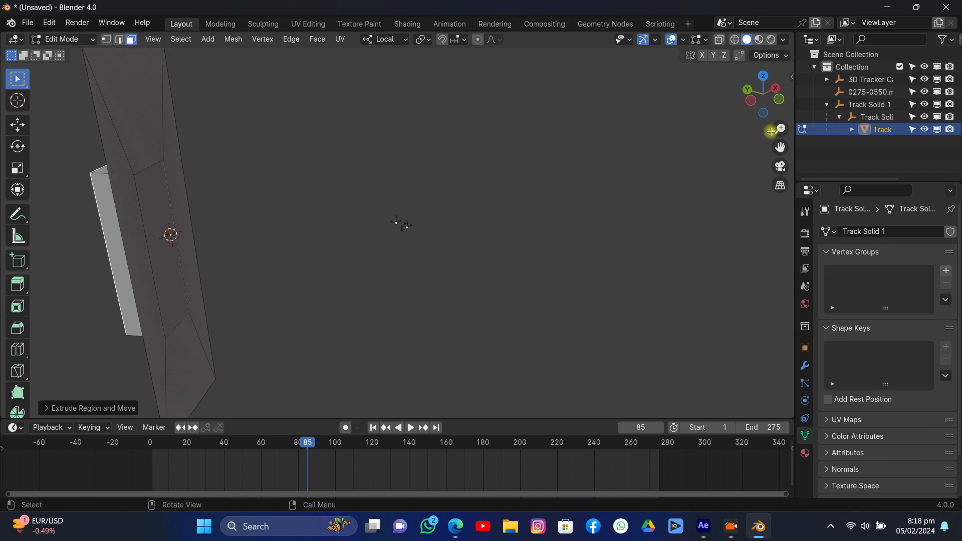
left_click_drag(780, 147, 961, 167)
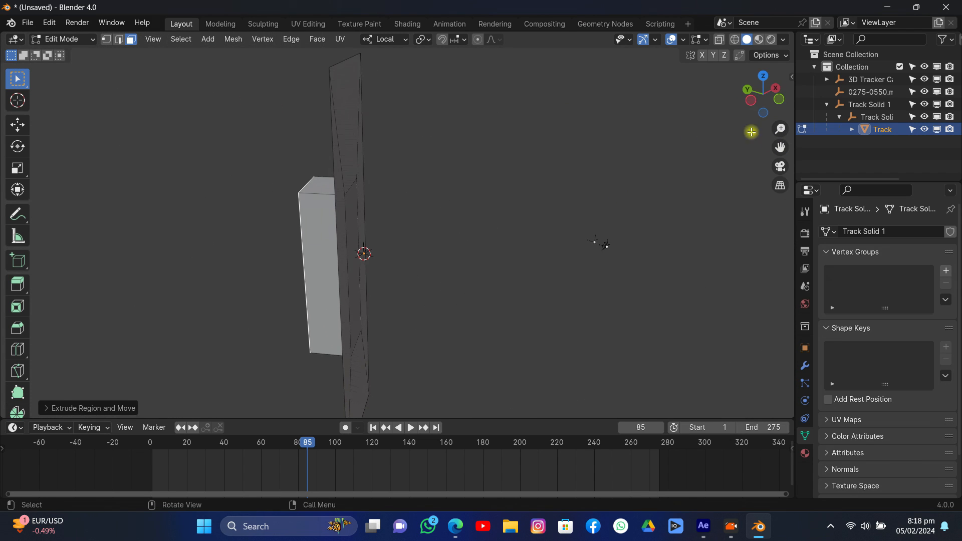
left_click(356, 228)
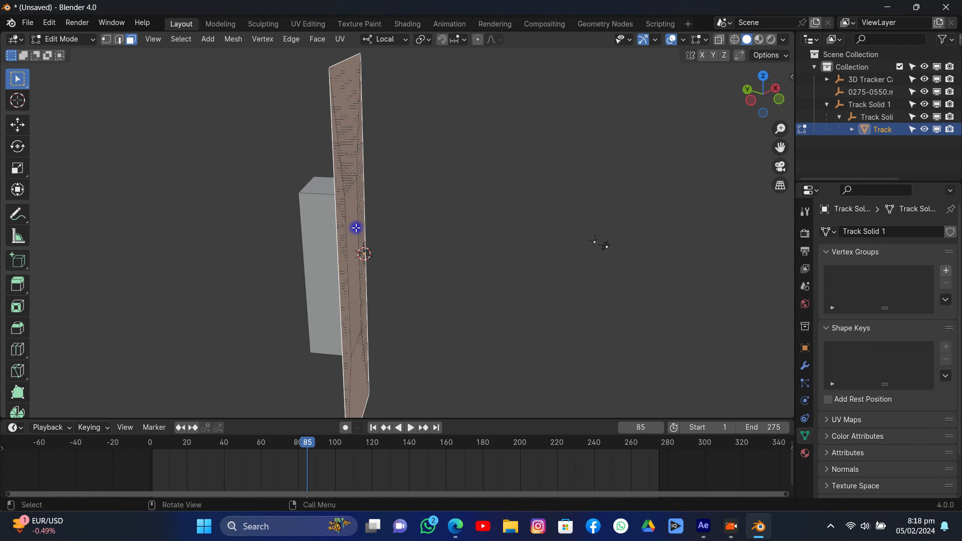
left_click_drag(763, 94, 802, 95)
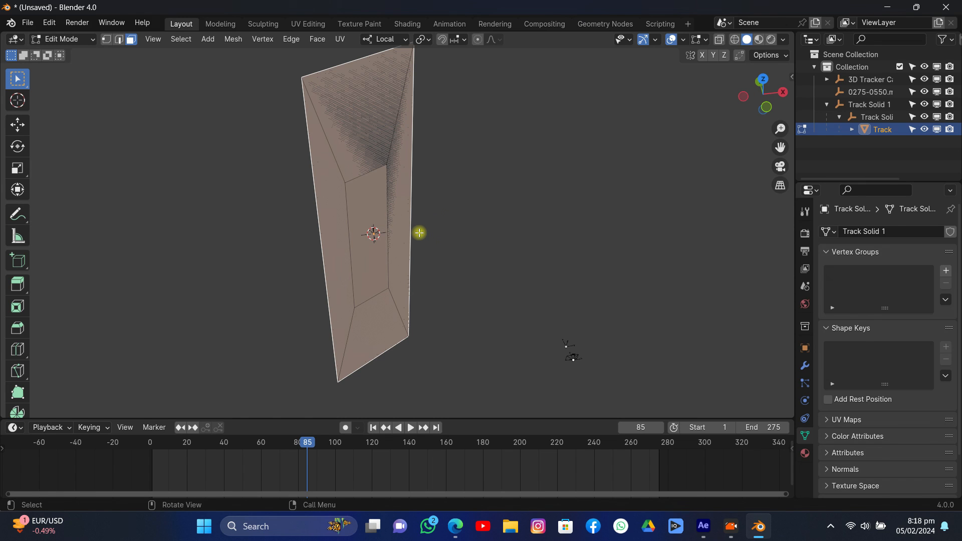
key("g")
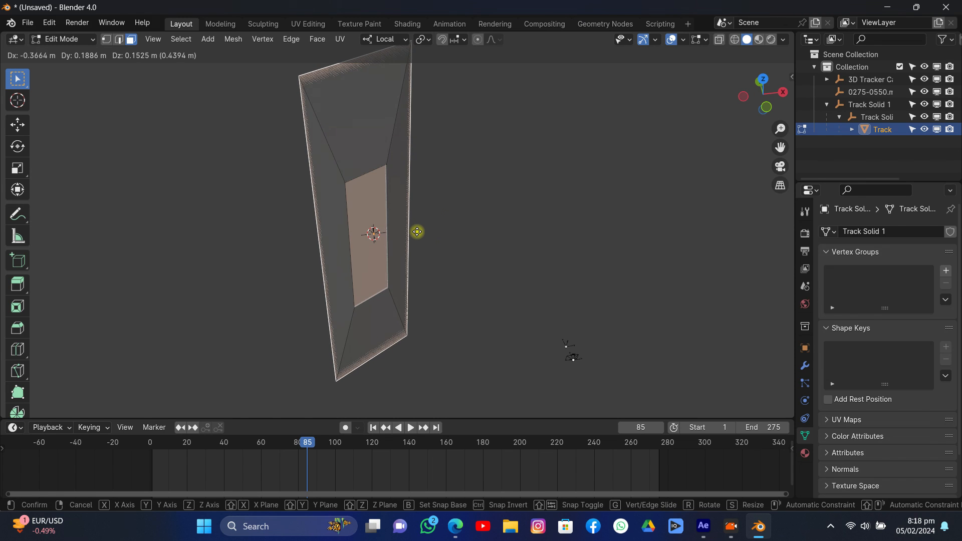
left_click(418, 234)
key("x")
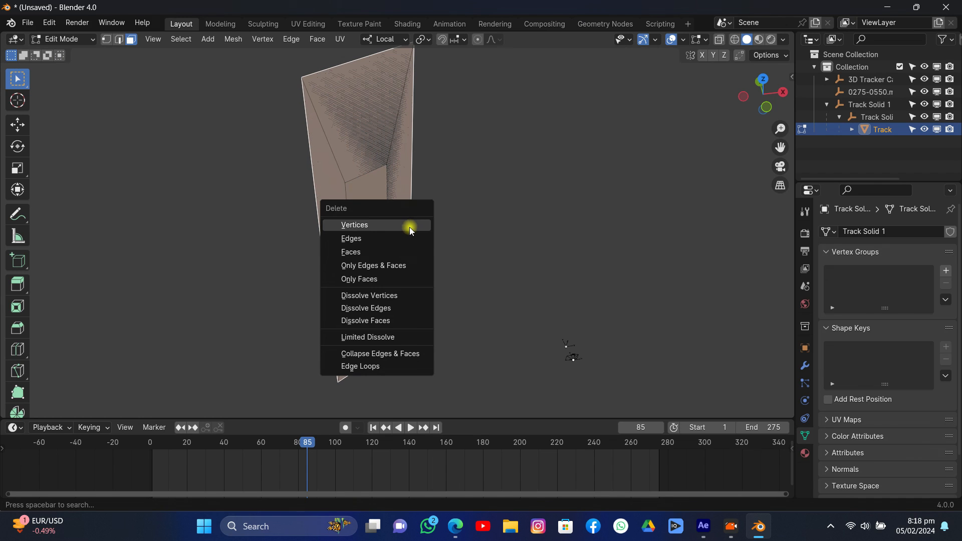
left_click(390, 253)
left_click_drag(775, 104, 799, 56)
left_click(780, 168)
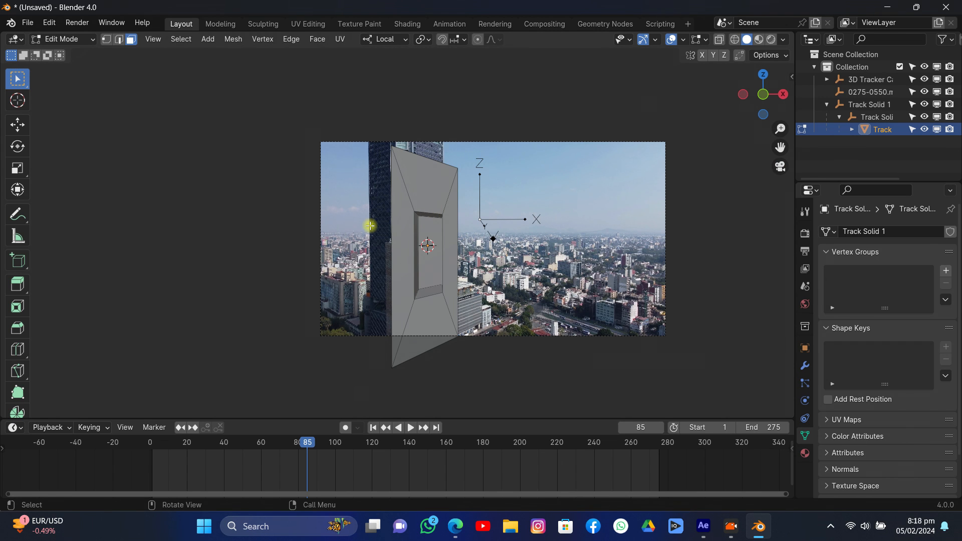
Step: Select the back face of the recessed box and move it in the negative local X direction
scroll(422, 211, "up", 5)
left_click(492, 261)
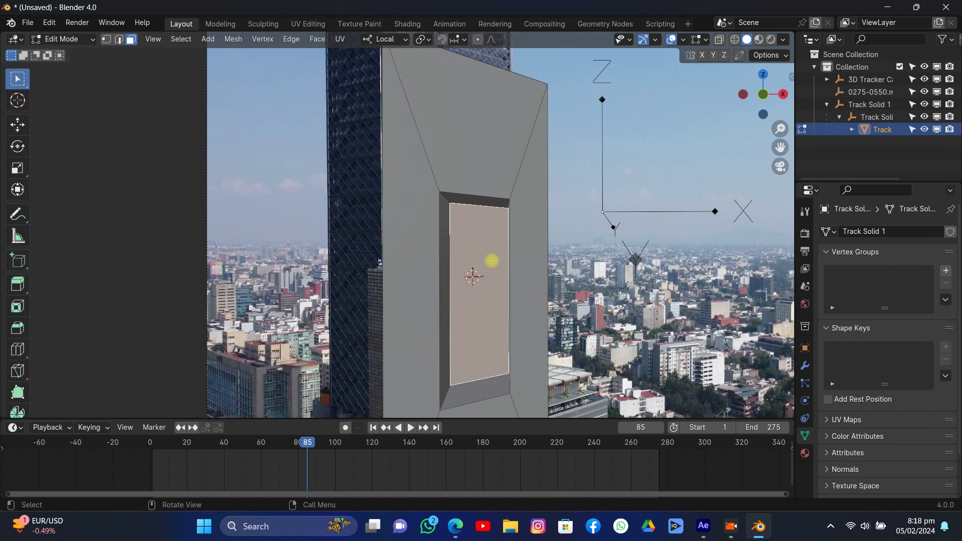
key("g")
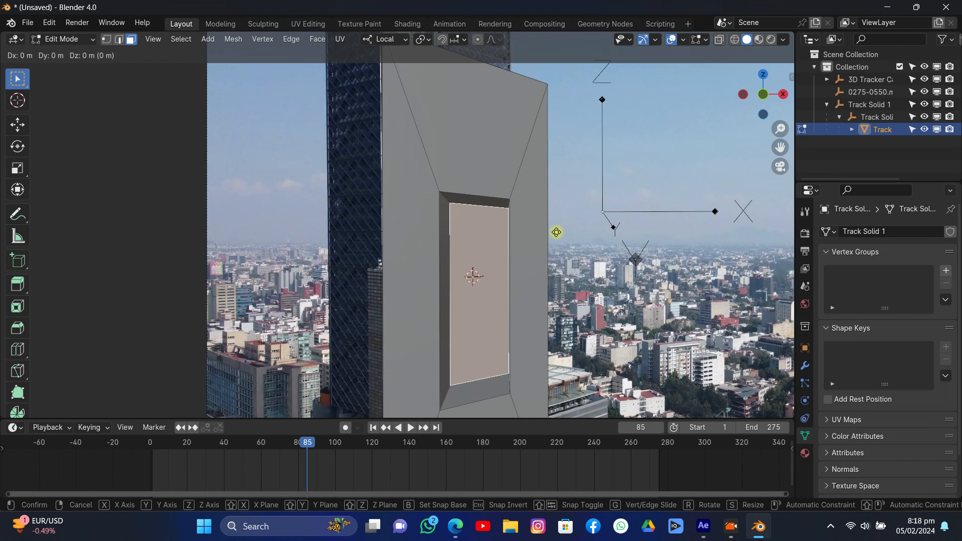
key("y")
key("x")
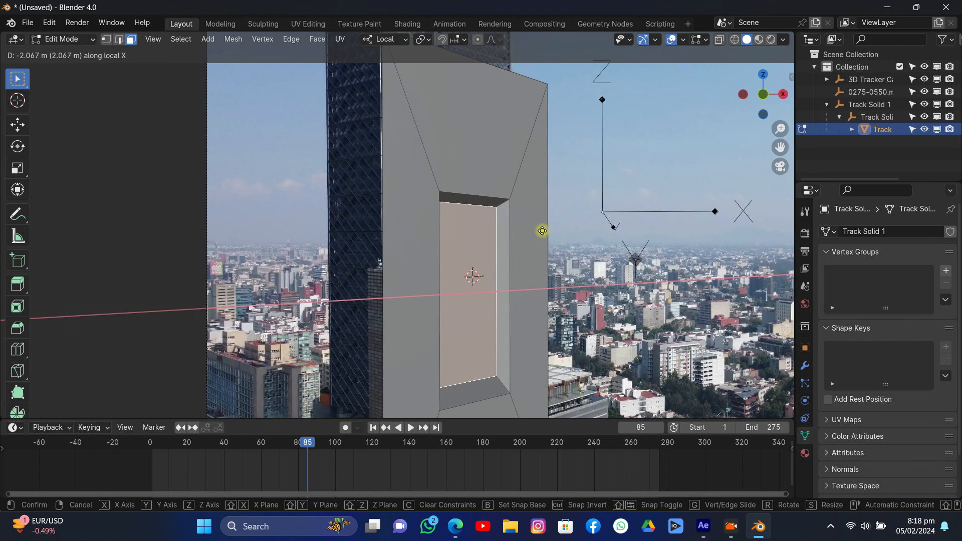
left_click(524, 228)
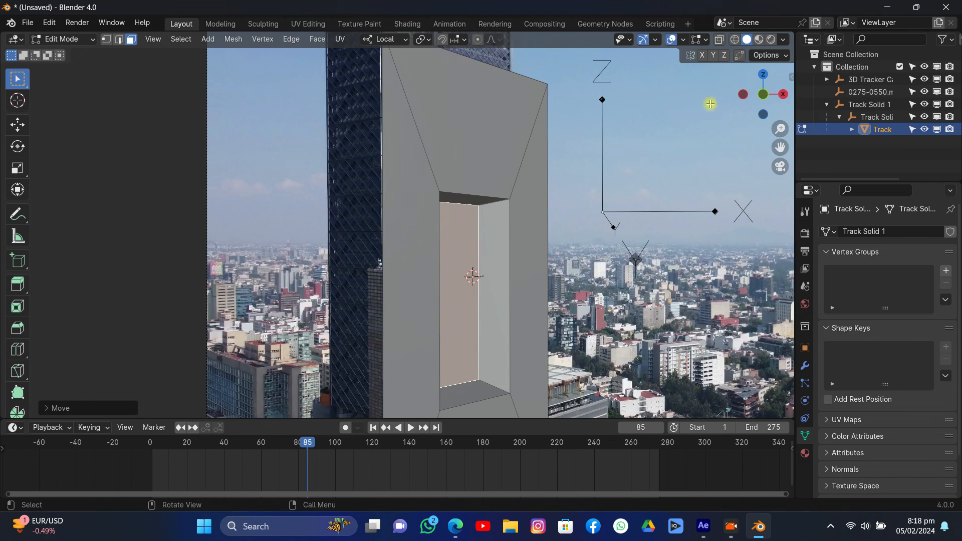
Step: Inspect the skewed box from outside the camera, and play the animation from frame 1 in the camera view
left_click_drag(747, 110, 754, 120)
scroll(696, 171, "down", 2)
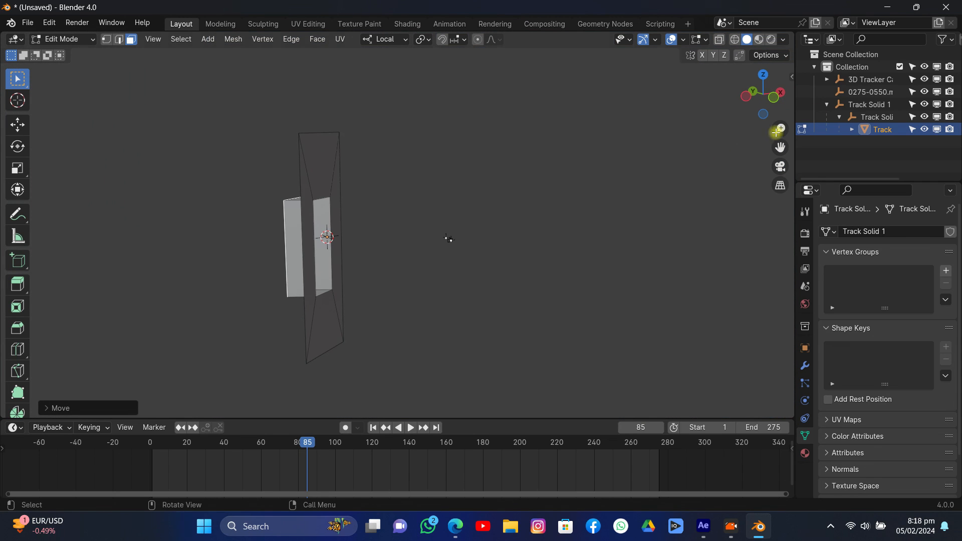
left_click_drag(796, 93, 810, 118)
middle_click_drag(479, 246, 487, 221)
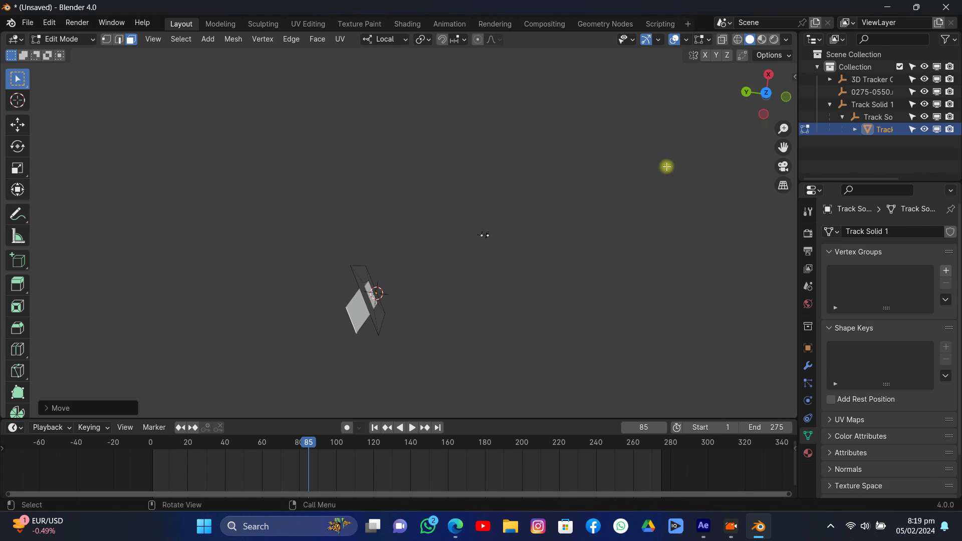
left_click(784, 163)
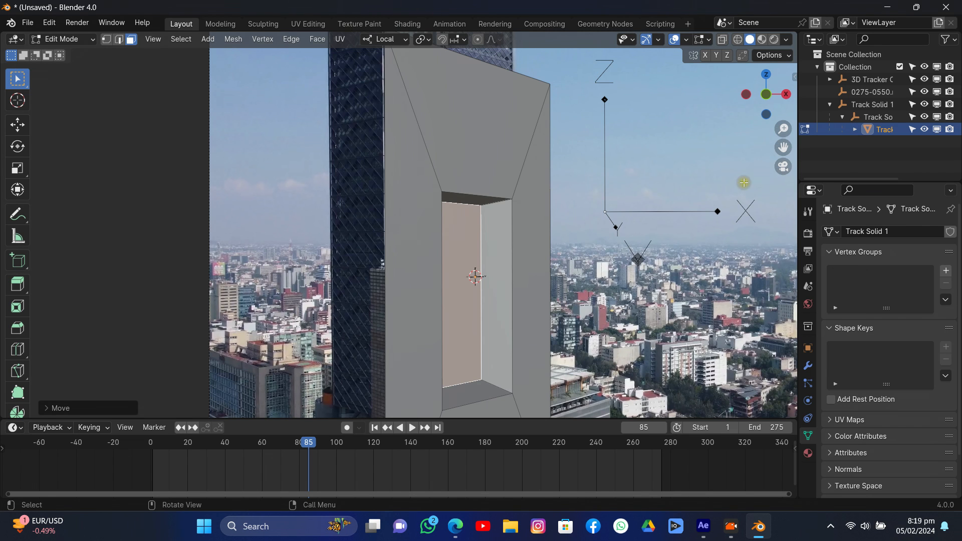
scroll(466, 135, "down", 4)
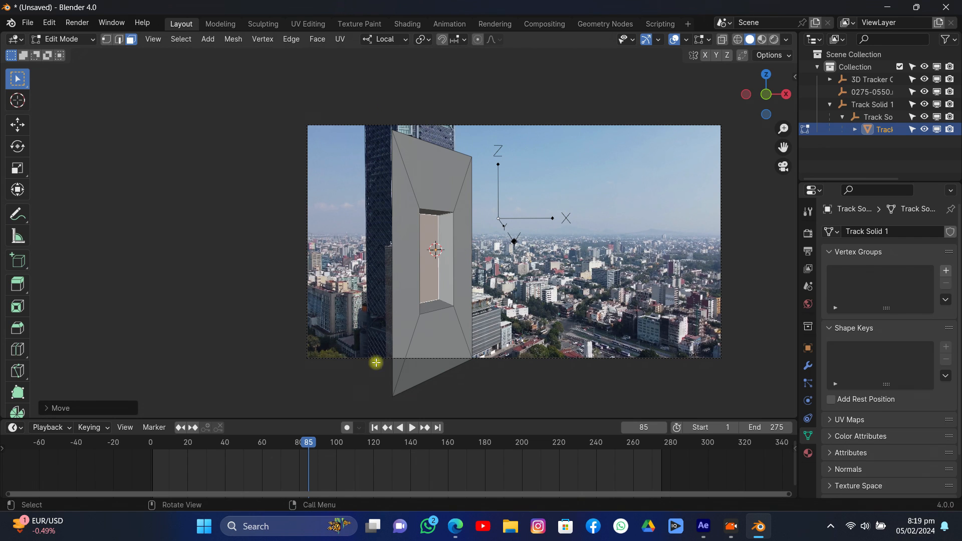
left_click(376, 428)
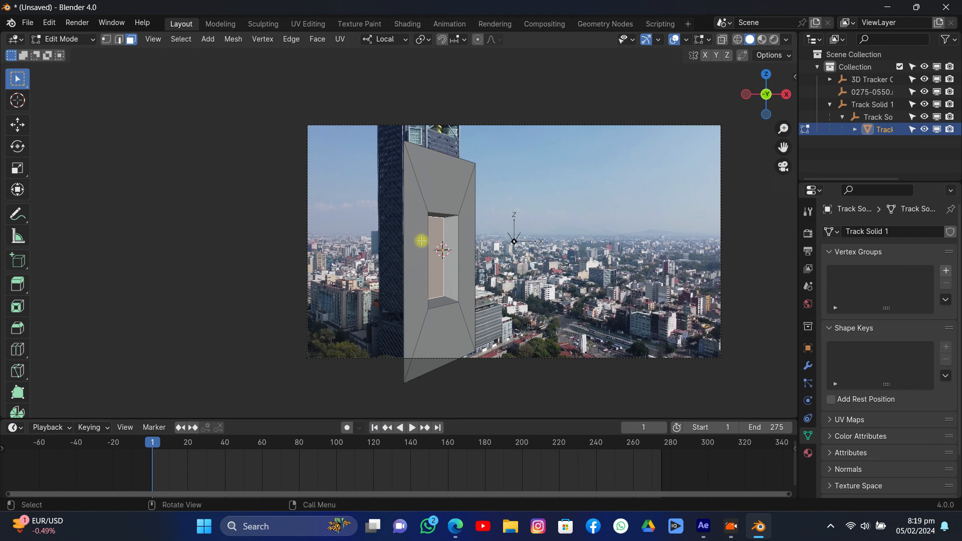
key("space")
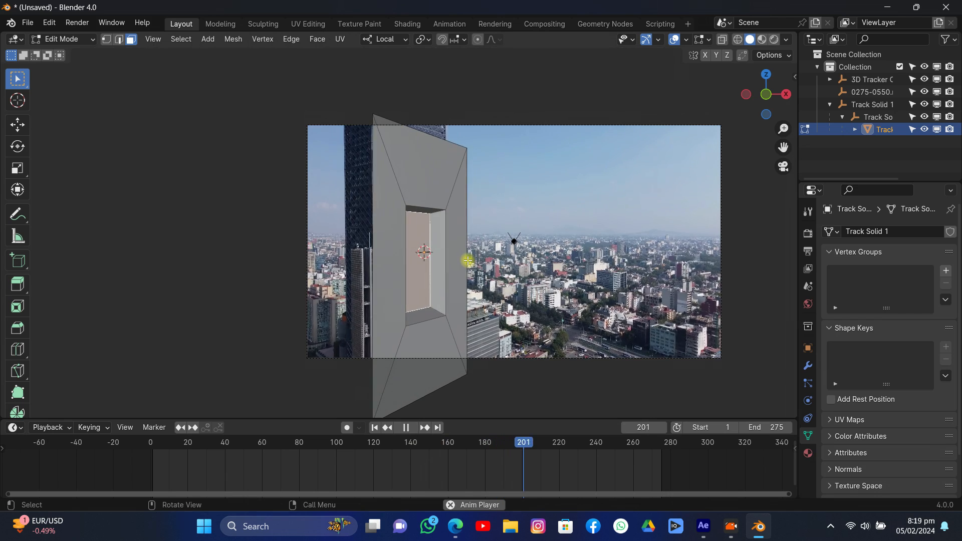
key("space")
Step: Shift the box's back face slightly further in the negative local X direction at frame 230
key("g")
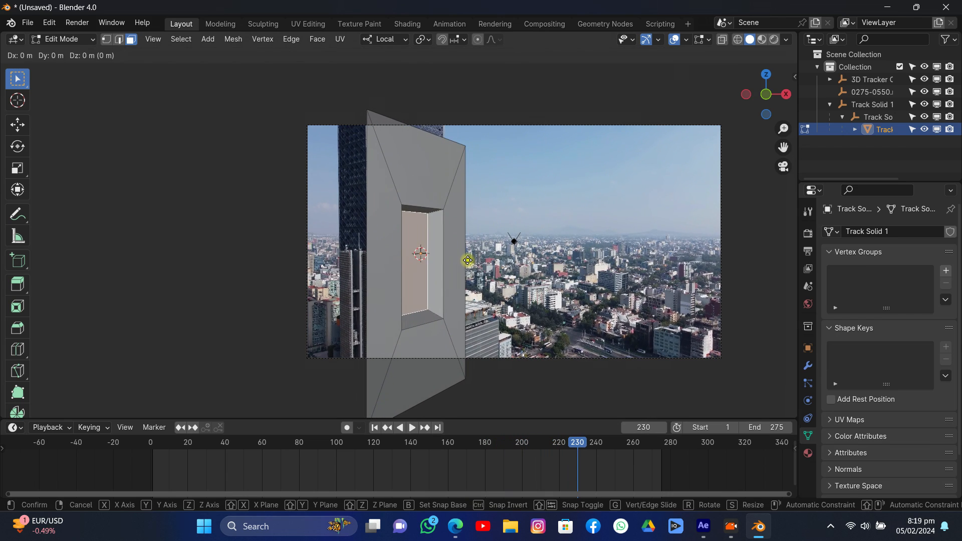
key("x")
key("x")
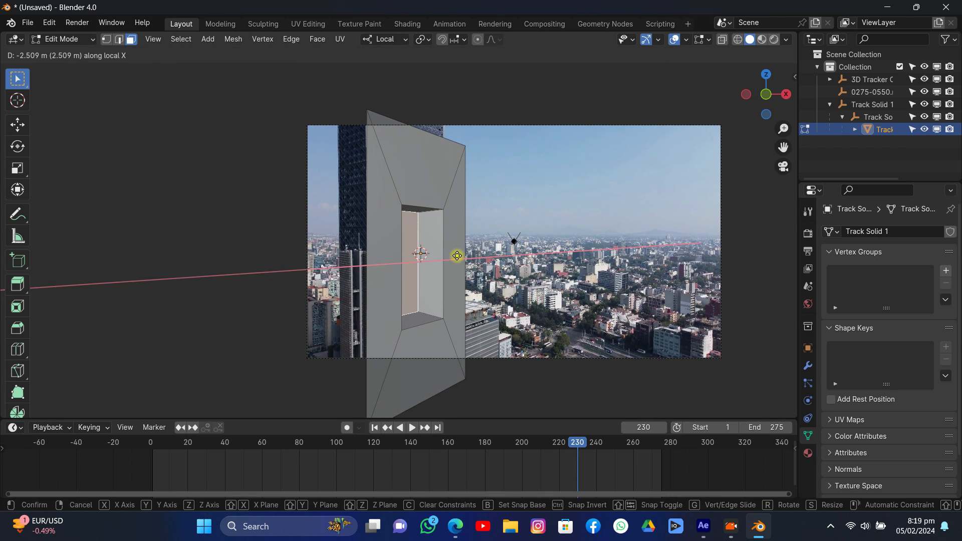
left_click(462, 256)
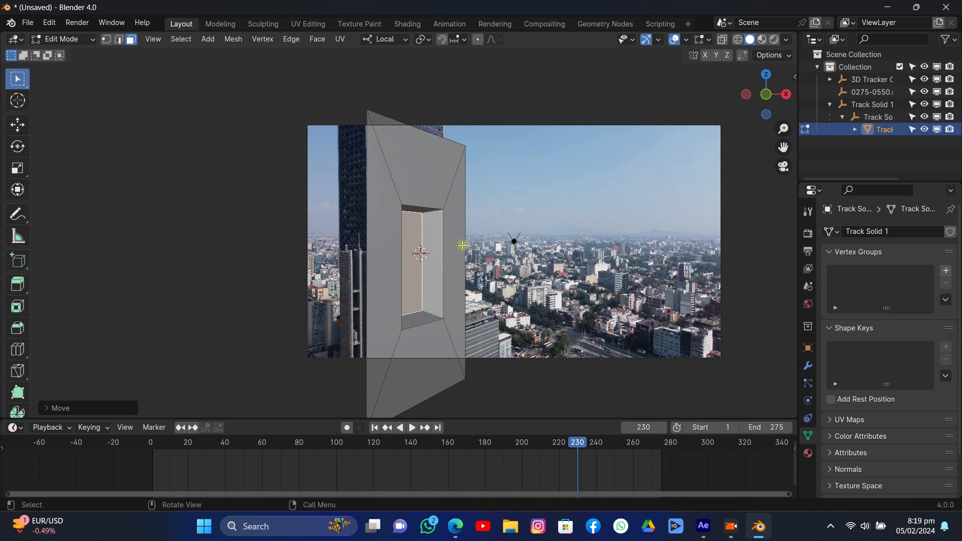
Step: Show the mesh's material properties in a widened area and add two empty material slots, with the first one active
left_click(808, 453)
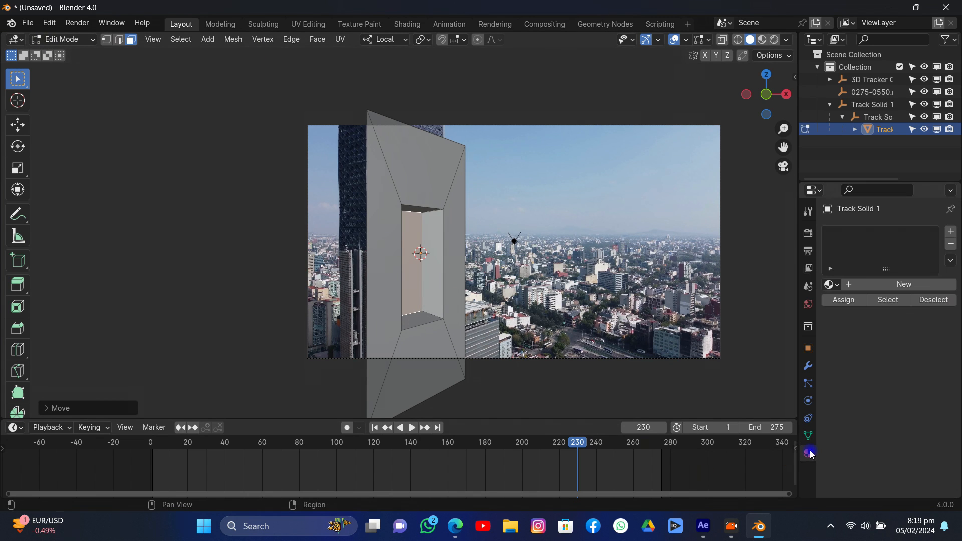
left_click_drag(799, 357, 694, 358)
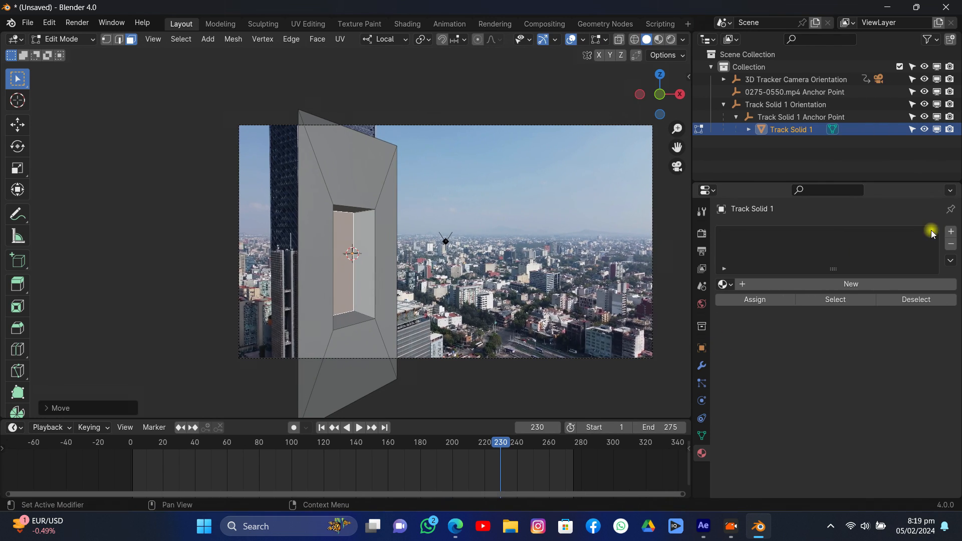
left_click(951, 232)
left_click(951, 233)
left_click(808, 234)
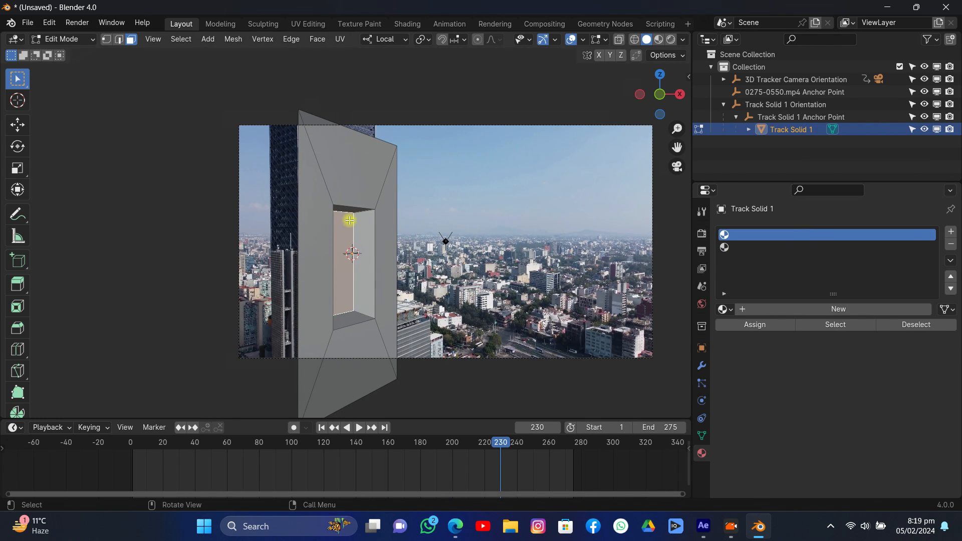
Step: Assign all the recess faces to the first material slot and the surrounding frame faces to the second
key("ctrl+KP_Add")
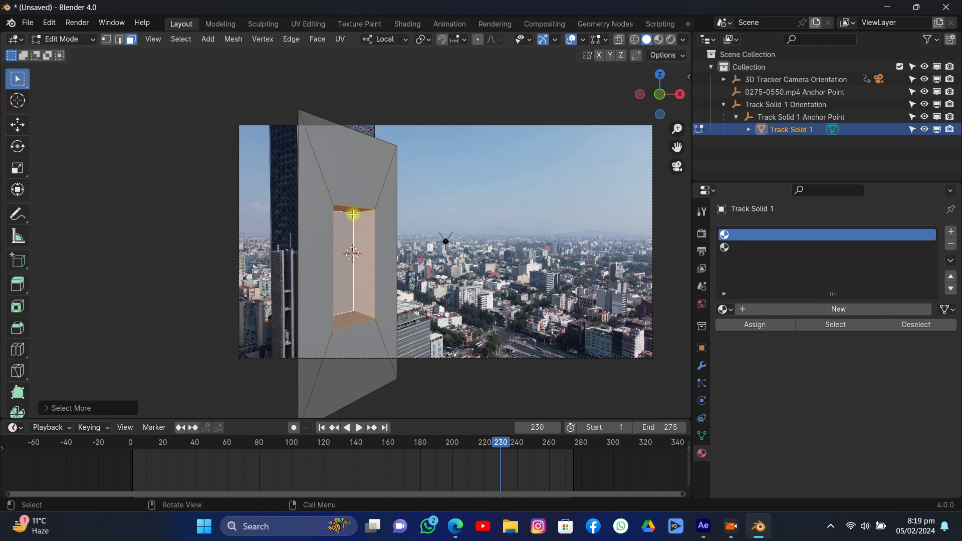
left_click(727, 323)
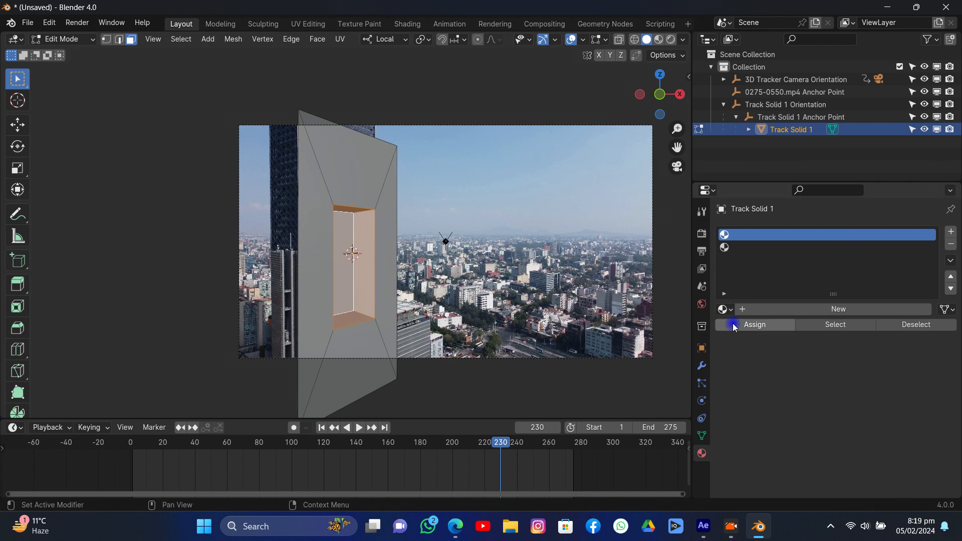
left_click(730, 247)
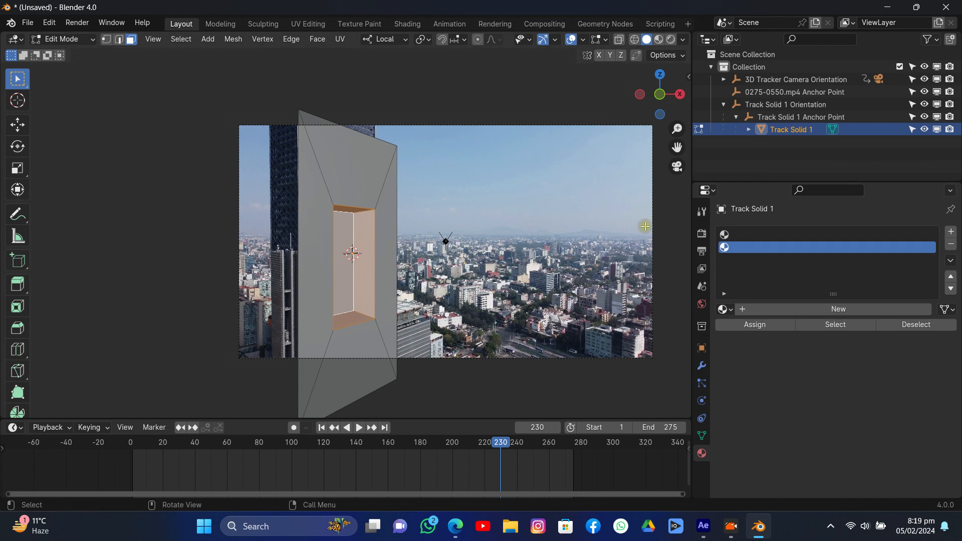
left_click(181, 39)
left_click(188, 78)
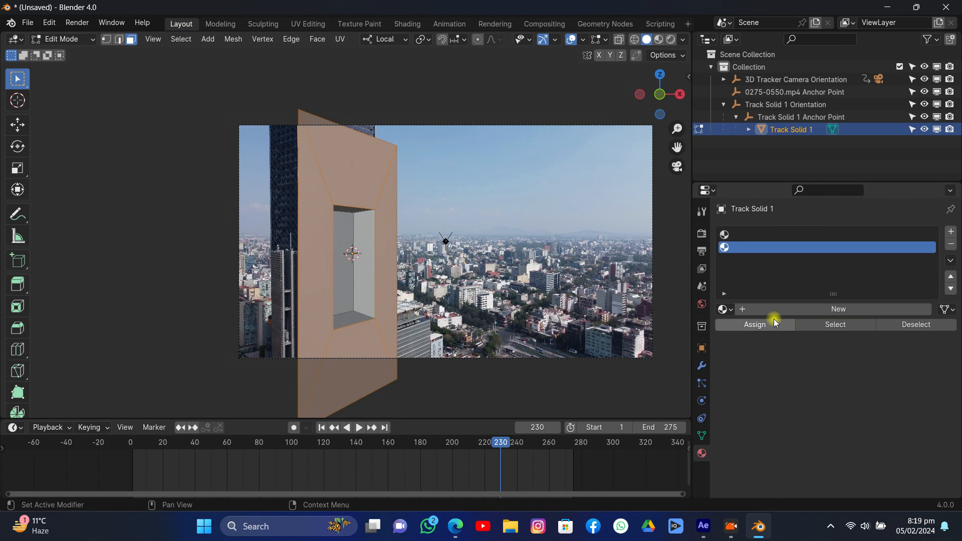
Step: Create a new material in each of the two material slots
left_click(741, 234)
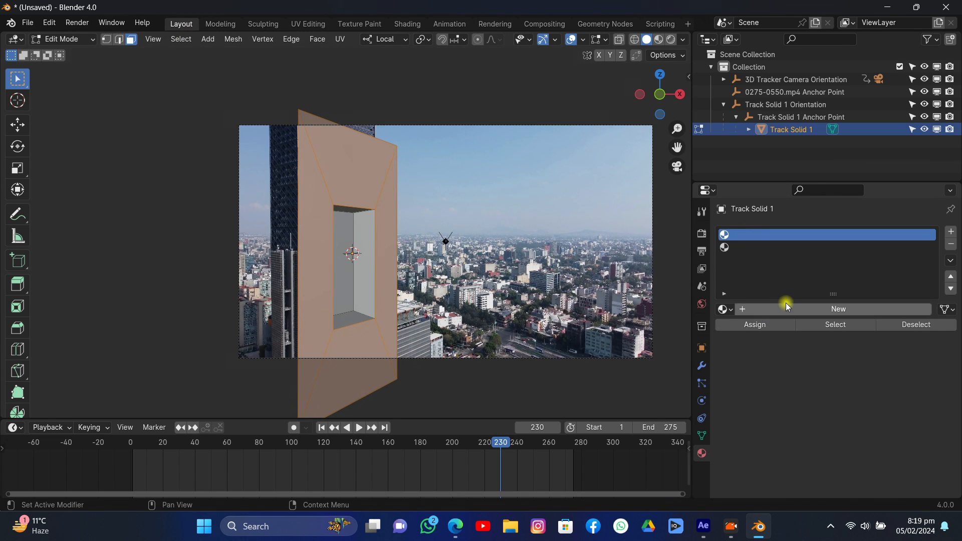
left_click(786, 308)
left_click(740, 247)
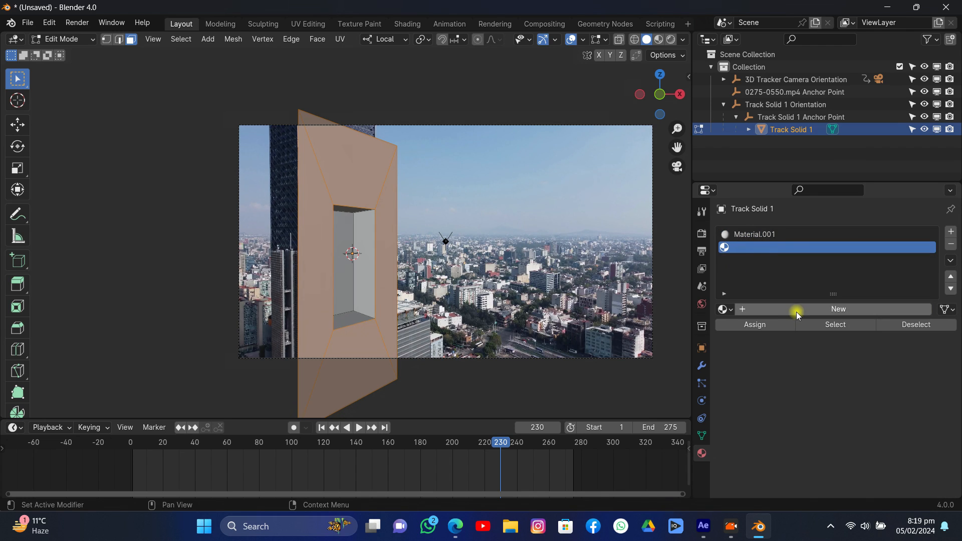
left_click(796, 311)
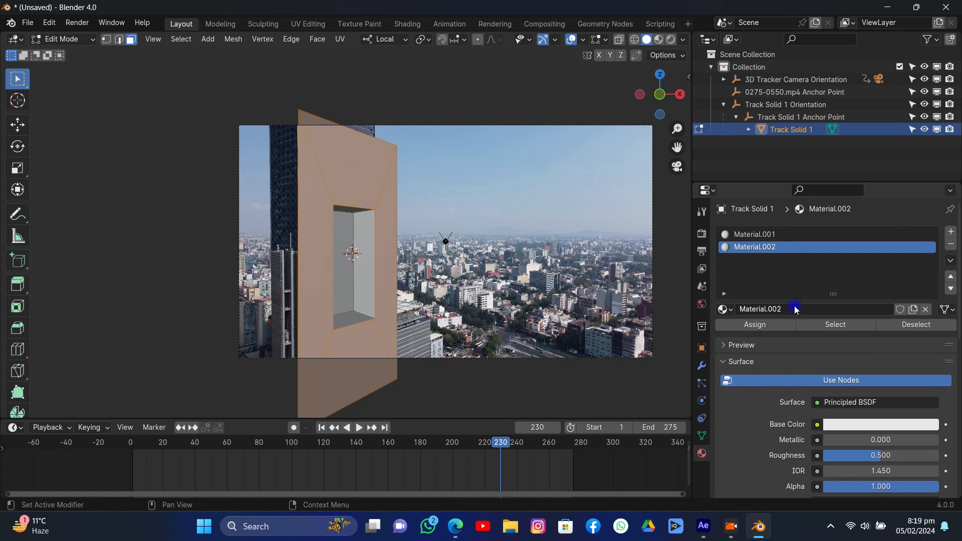
Step: Rename the second slot's material Holdout and the first slot's material Mat 1
double_click(760, 248)
type("Holdout")
left_click(762, 233)
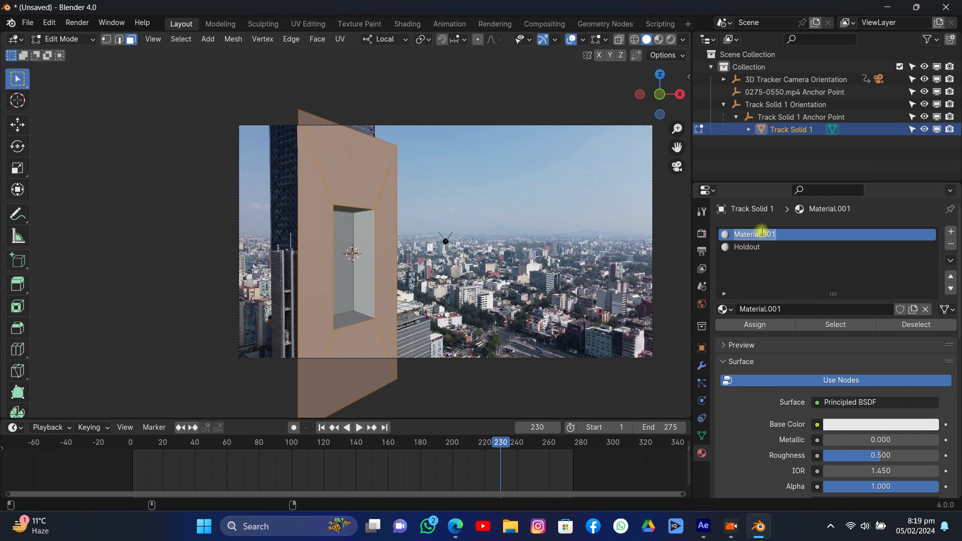
type("Mat 1")
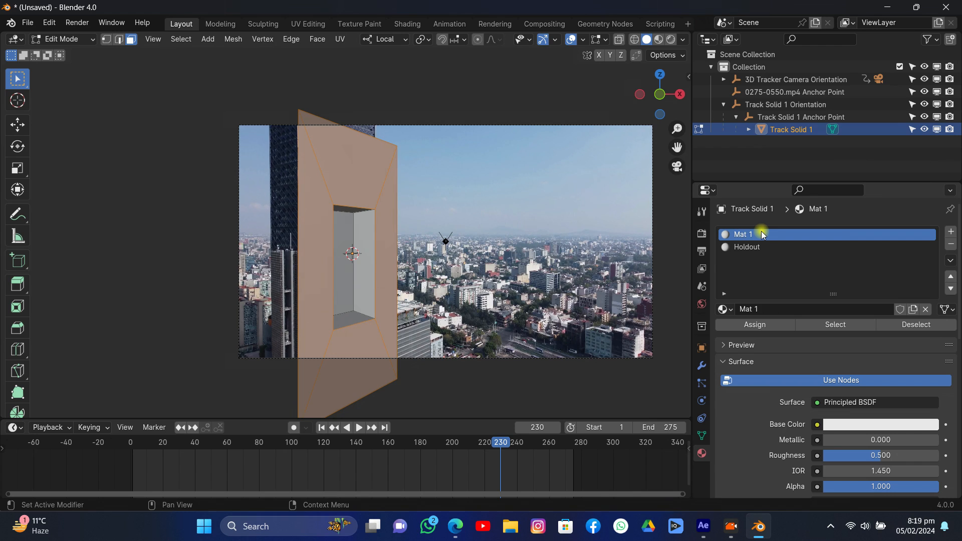
Step: Change the Holdout material's surface shader to Holdout
left_click(759, 246)
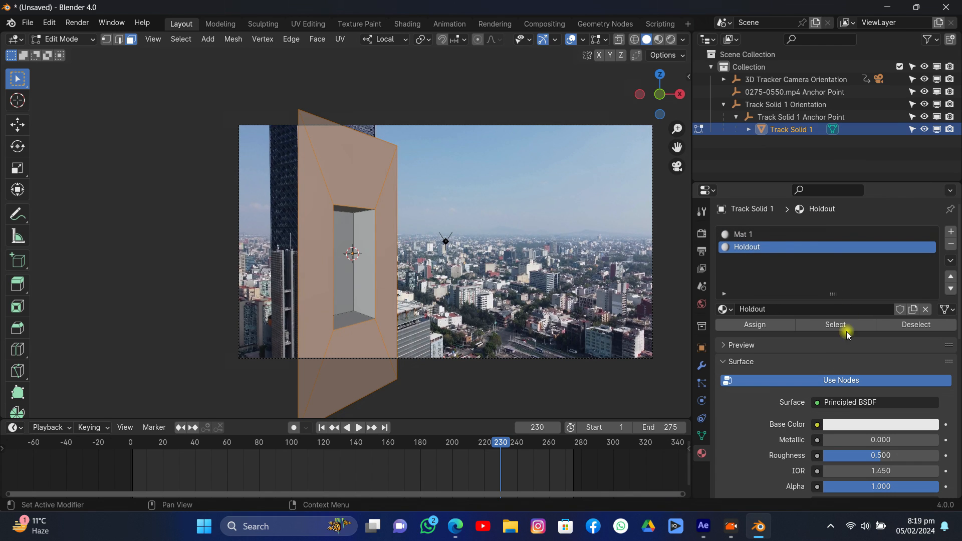
left_click(846, 401)
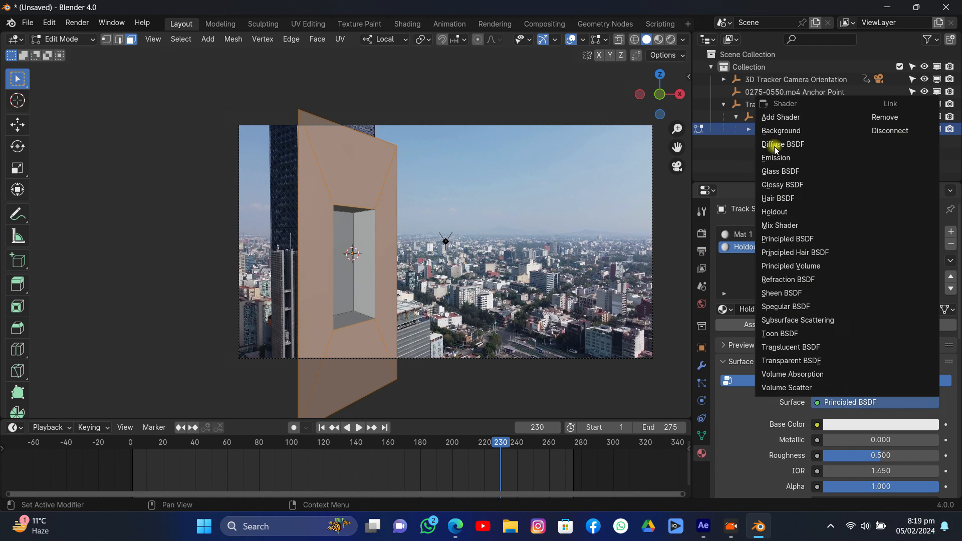
left_click(780, 214)
Step: Set the scene's render engine to Cycles
left_click(701, 234)
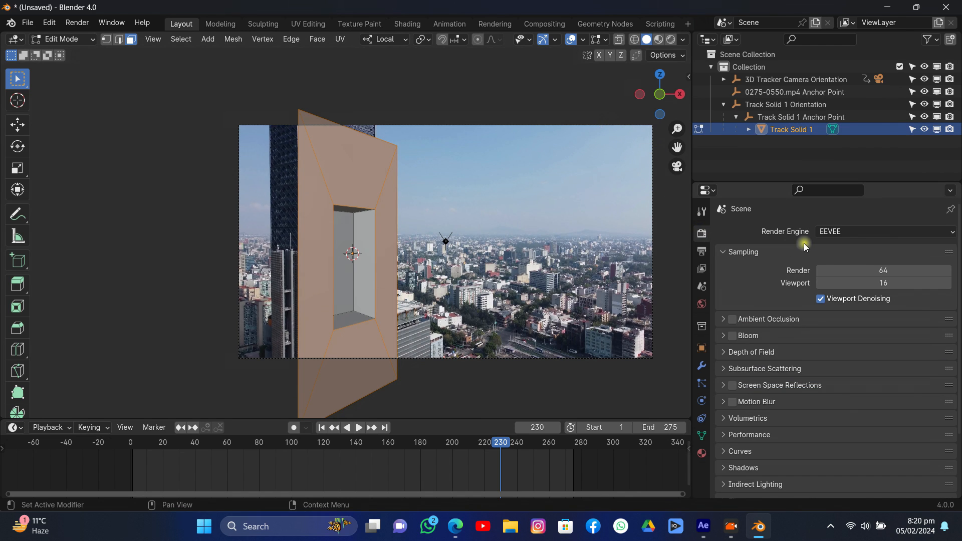
left_click(847, 232)
left_click(840, 273)
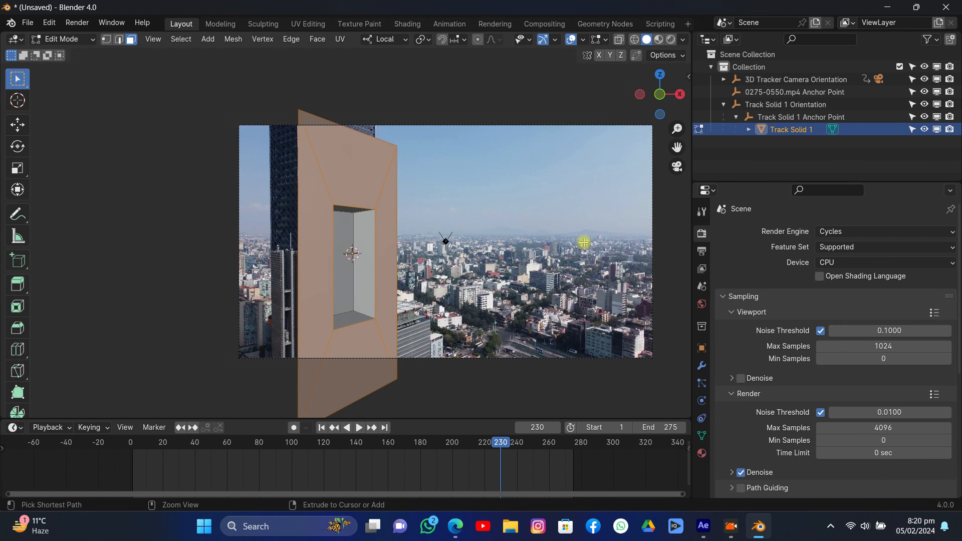
Step: Save the project as untitled.blend in the Videos folder
key("ctrl+s")
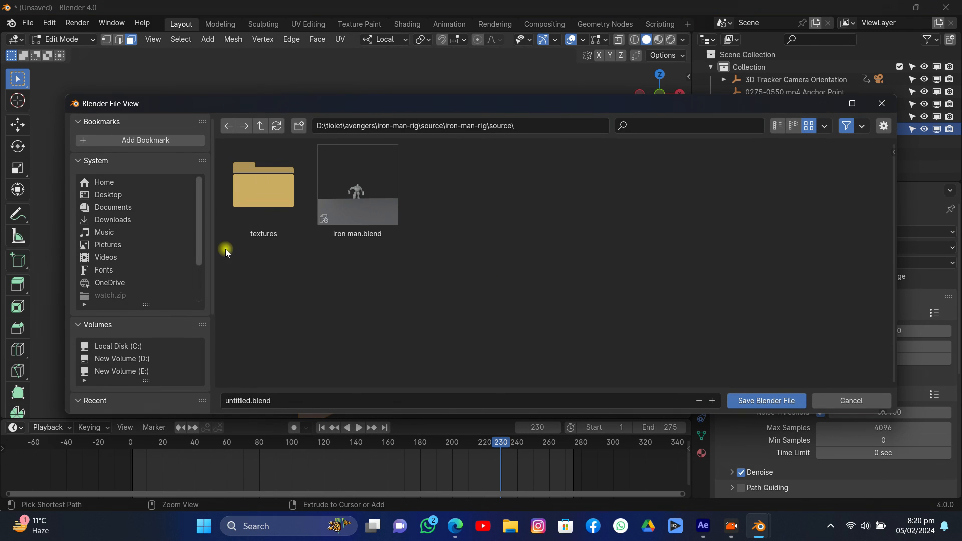
left_click(115, 258)
left_click(751, 397)
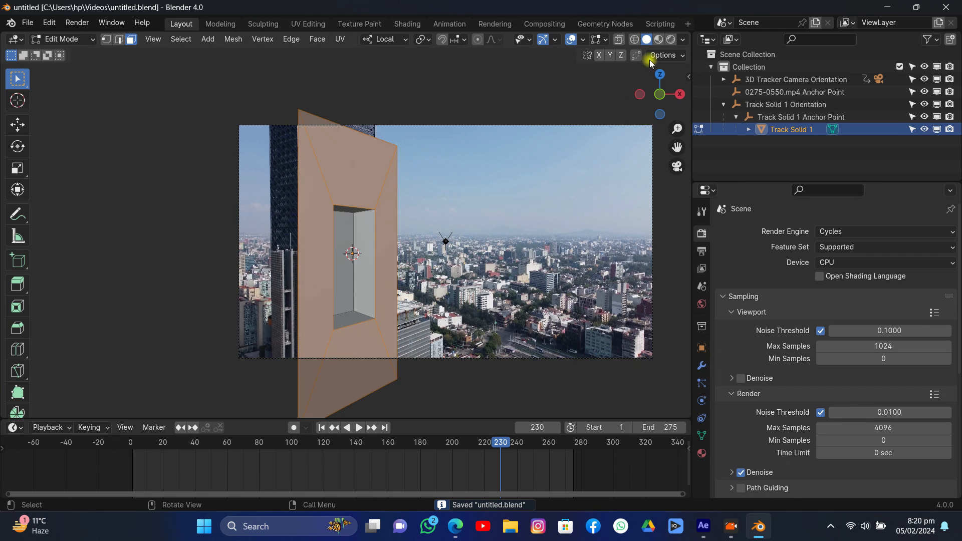
Step: Display the viewport in rendered shading and review the Mat 1 and Holdout material settings
left_click(670, 40)
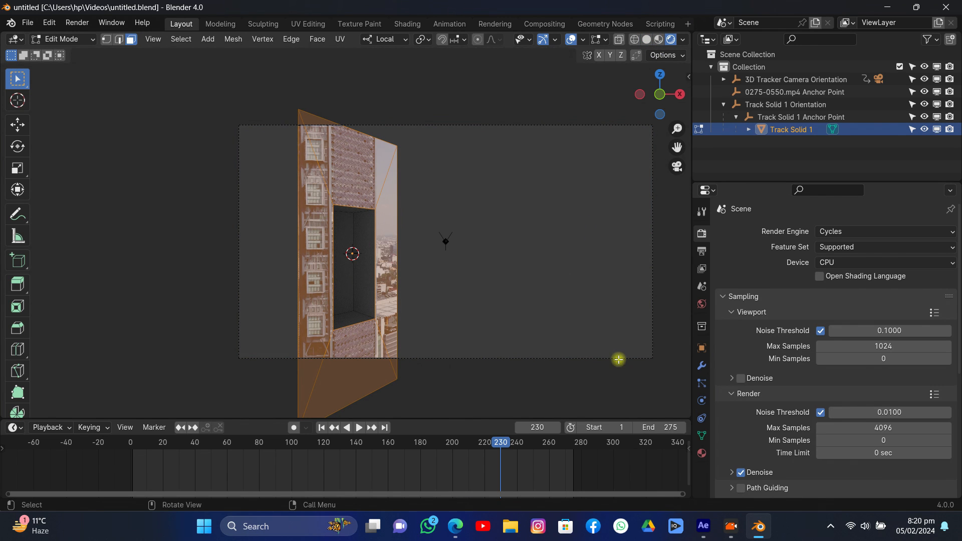
left_click(701, 454)
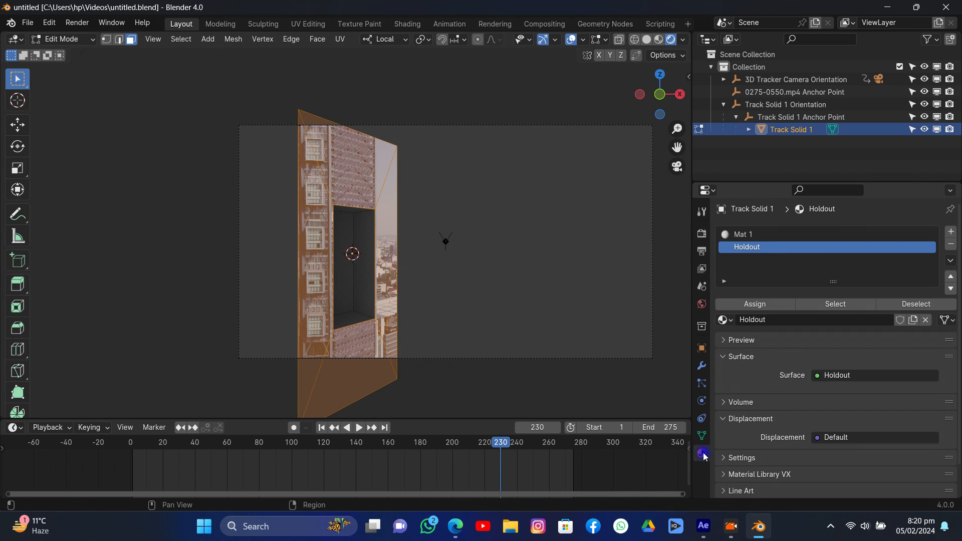
left_click(754, 236)
left_click(745, 248)
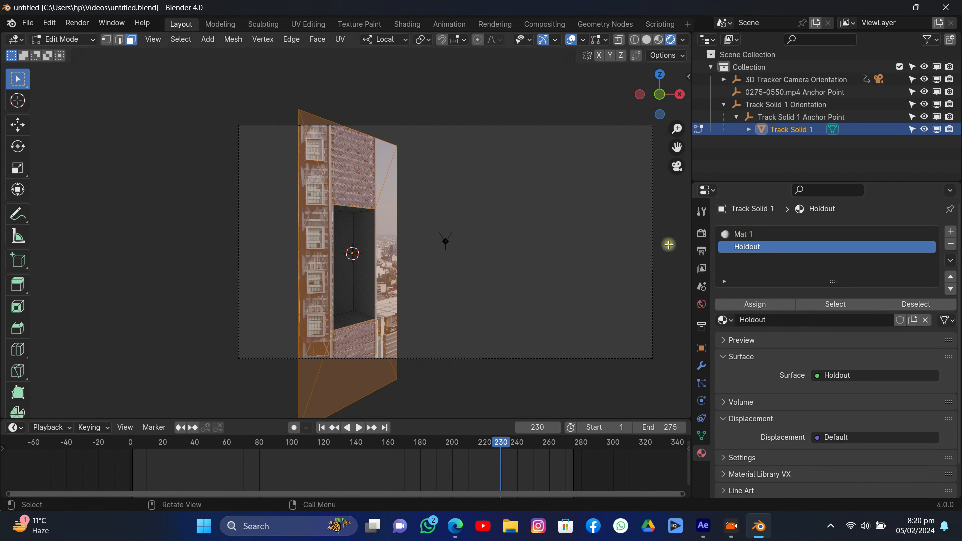
Step: Enable a transparent film background in the scene's Cycles render settings
left_click(702, 233)
scroll(764, 374, "down", 8)
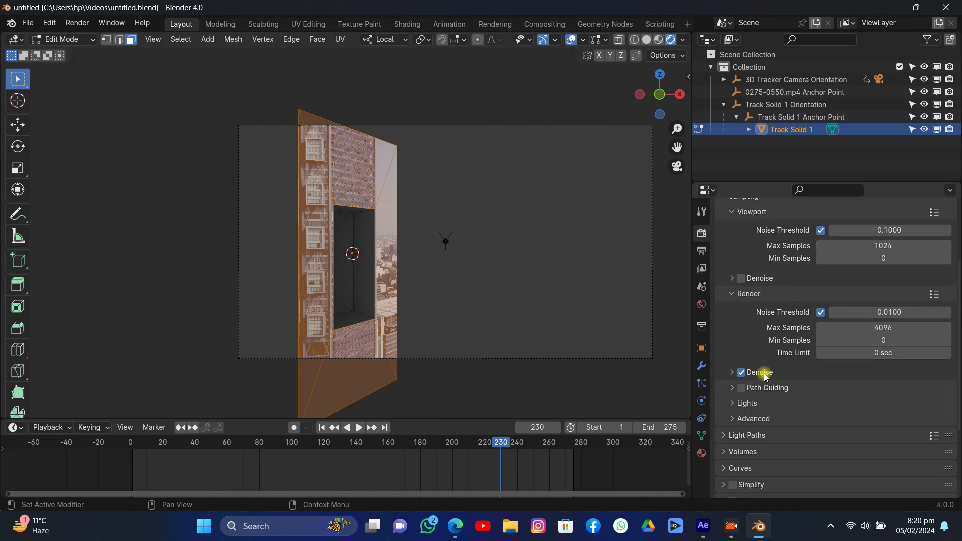
left_click(736, 407)
scroll(758, 403, "down", 5)
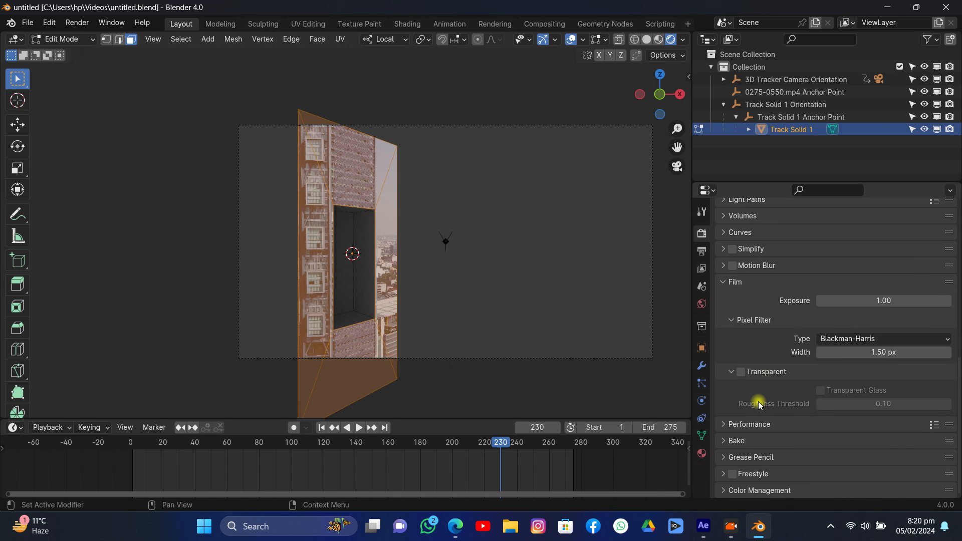
left_click(742, 373)
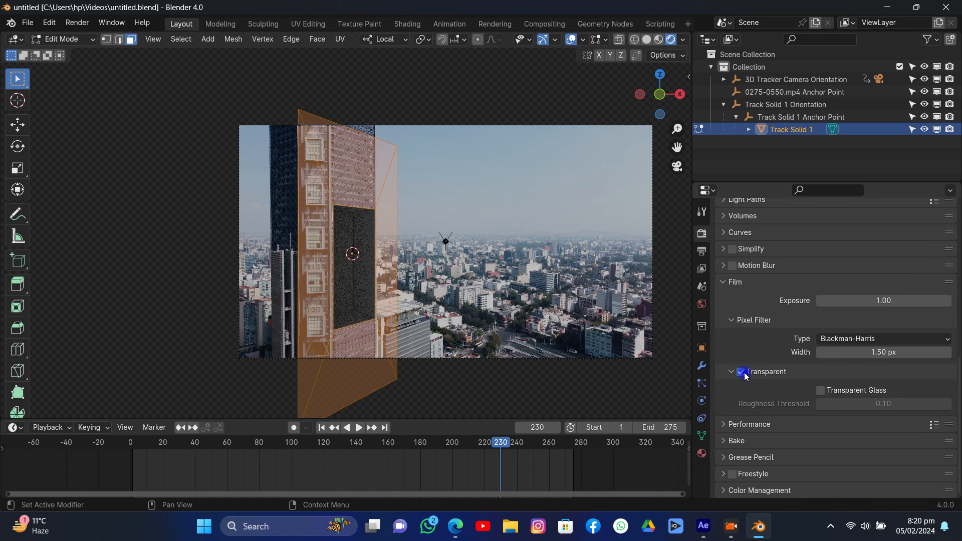
Step: Toggle the viewport overlays off and on to inspect the rendered opening without the mesh highlight
left_click(570, 40)
left_click(570, 40)
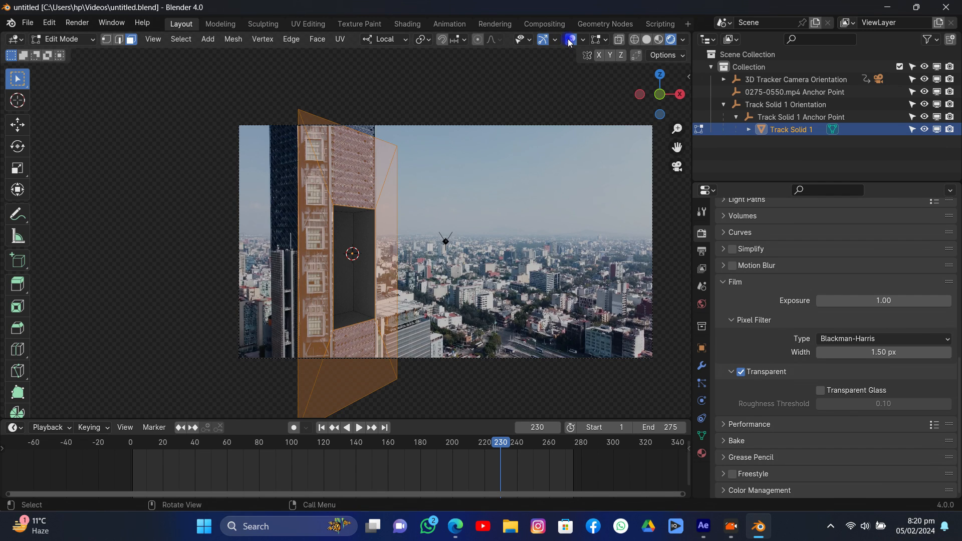
left_click(571, 40)
scroll(355, 211, "up", 5)
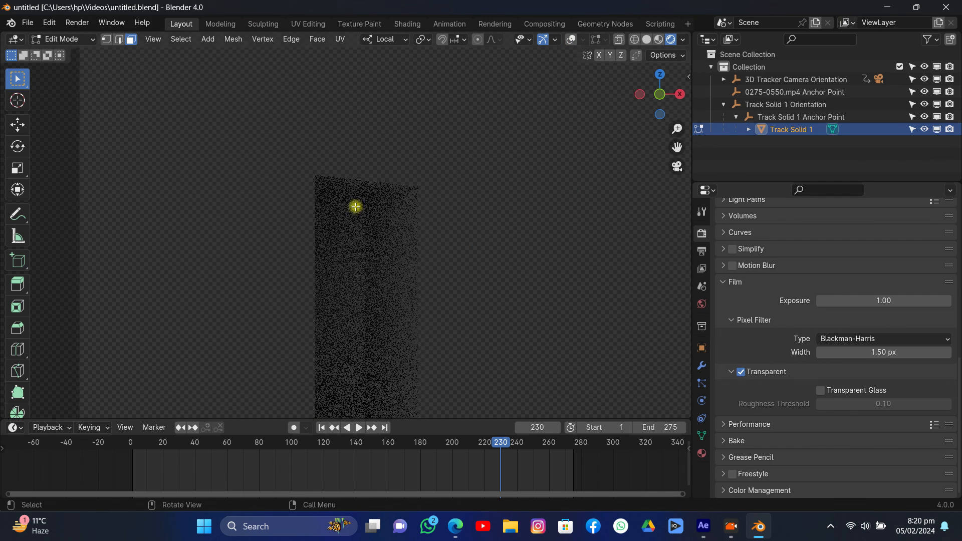
left_click(571, 41)
Step: Leave mesh editing for Object Mode and check the opening against the background footage
key("Tab")
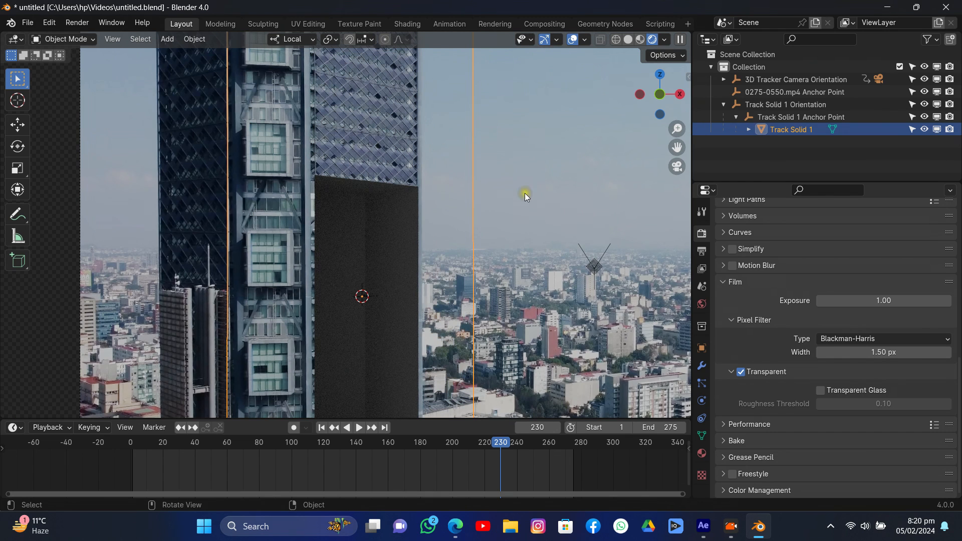
scroll(554, 220, "down", 2)
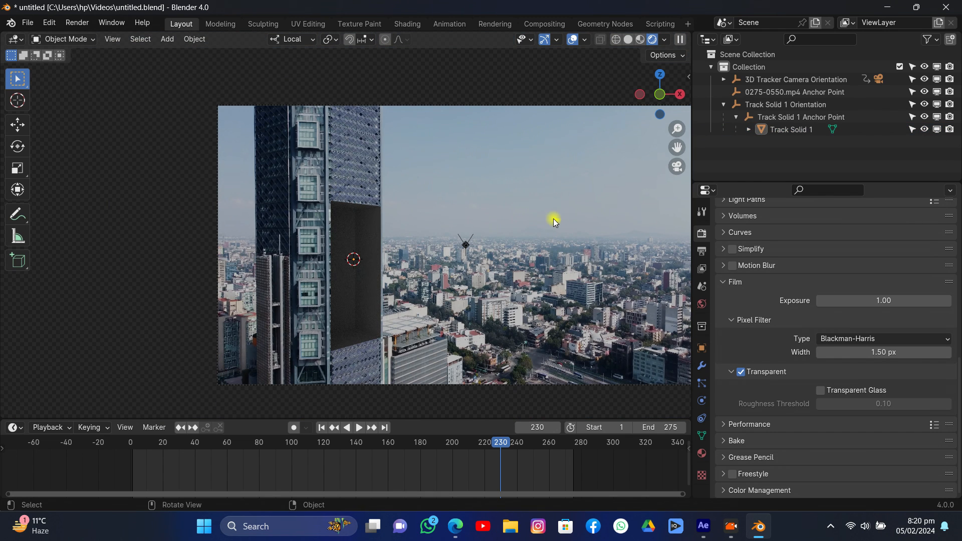
scroll(553, 218, "down", 3)
scroll(553, 219, "up", 3)
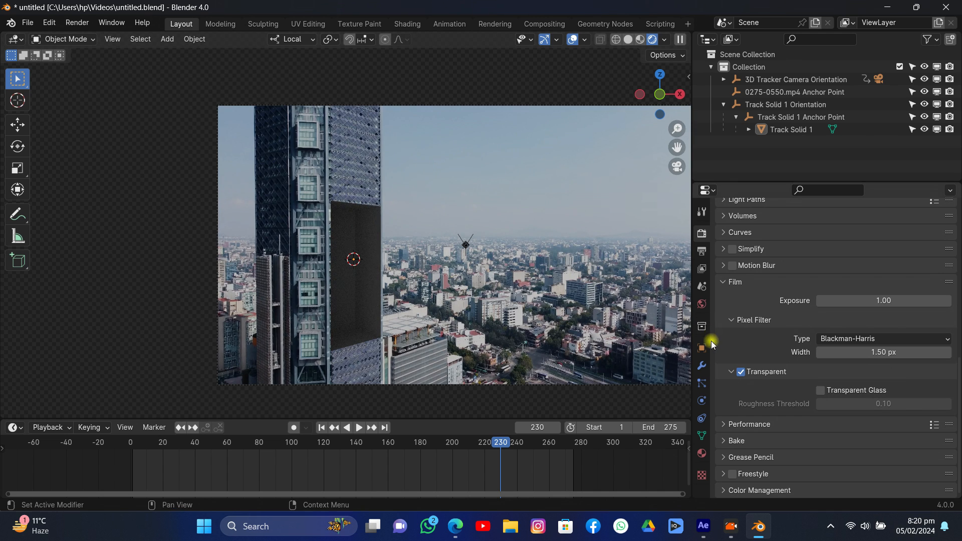
key("n")
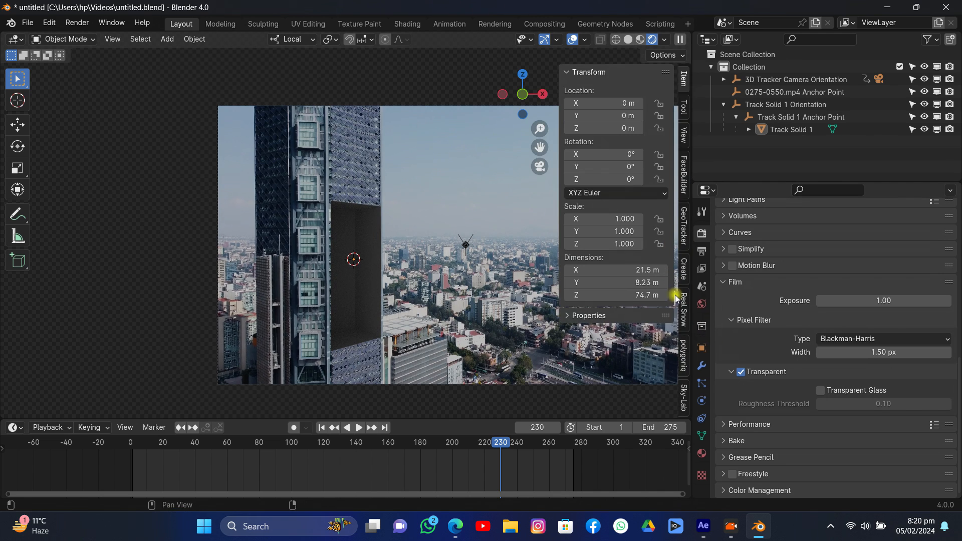
key("n")
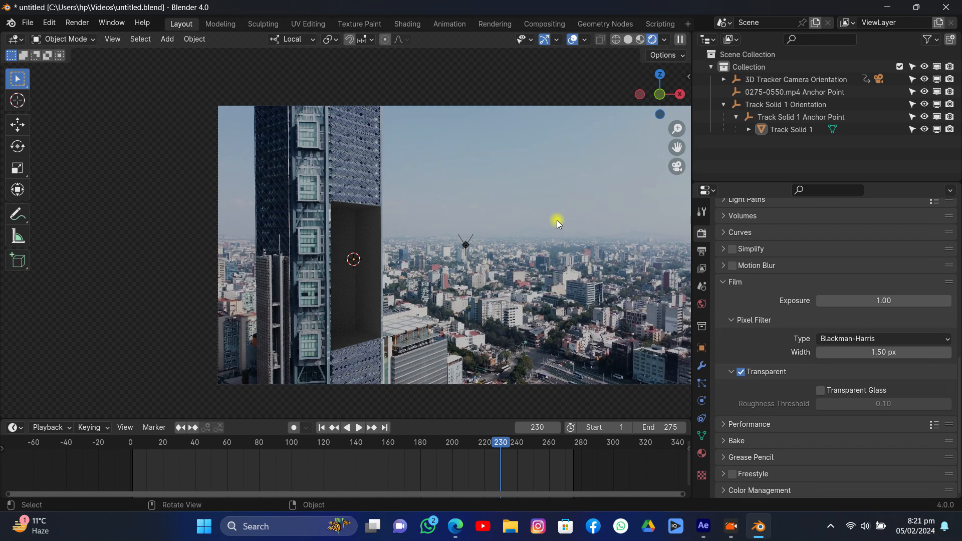
Step: Add a sun light and move it along the X axis, out from the tower opening over the city
key("shift+a")
mouse_move(522, 370)
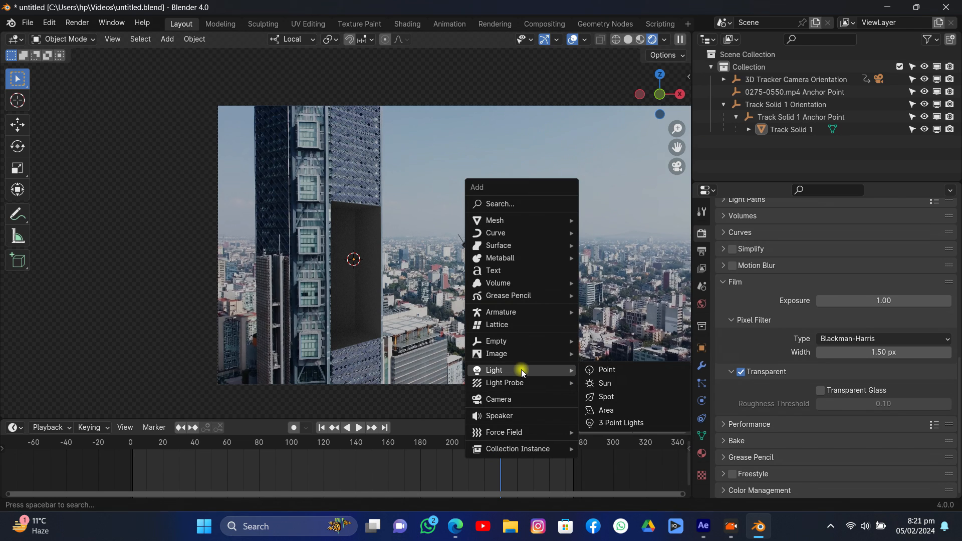
left_click(592, 385)
key("g")
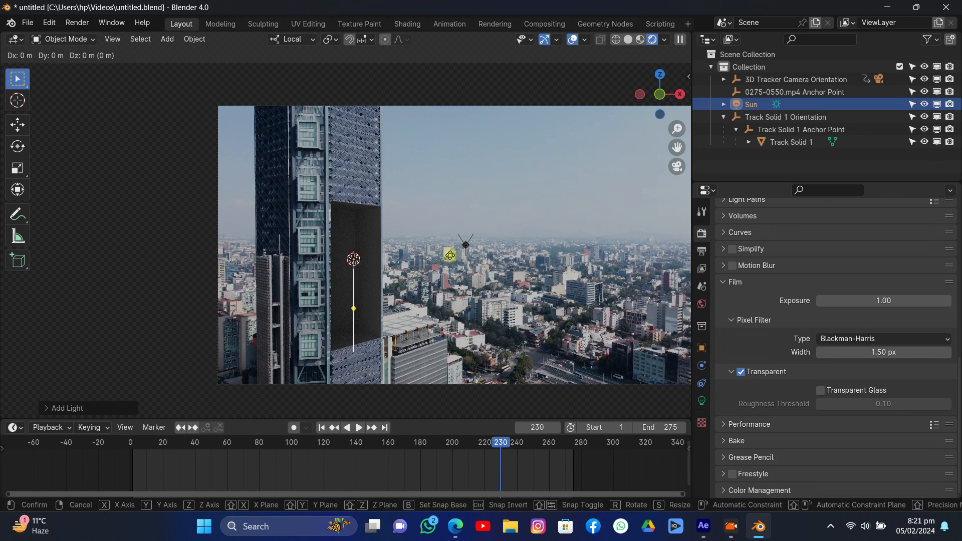
key("x")
left_click(546, 268)
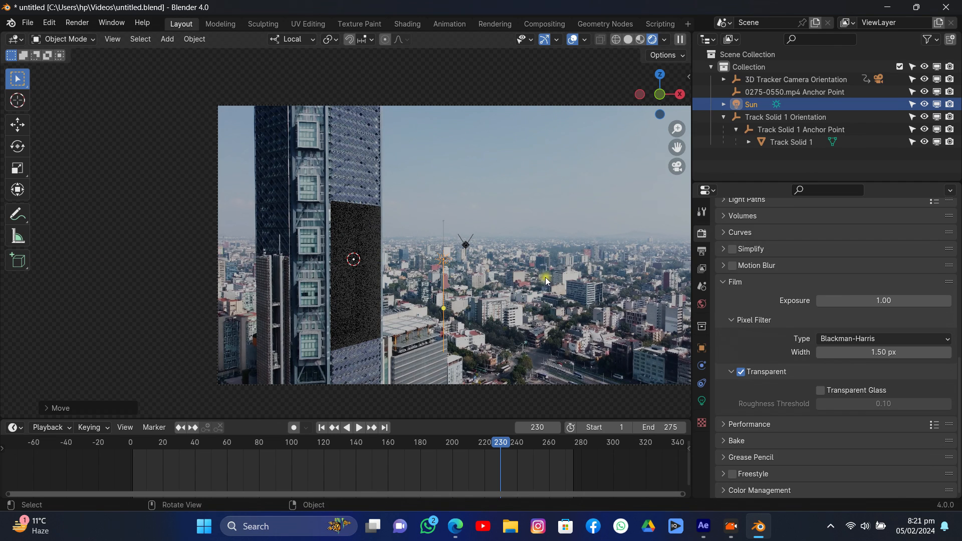
Step: Rotate the sun about 86° around its local Y axis toward the opening and move it back along its local Z axis
key("r")
key("y")
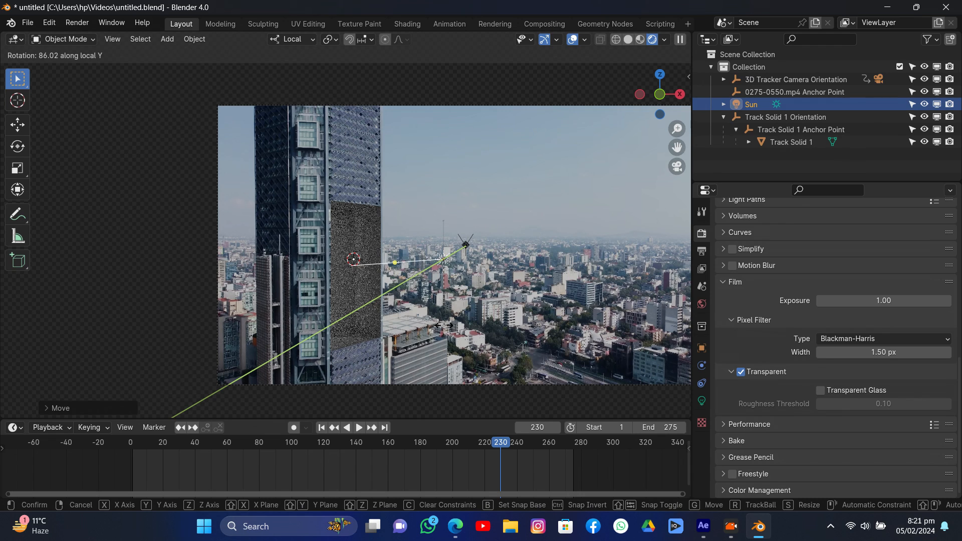
left_click(445, 327)
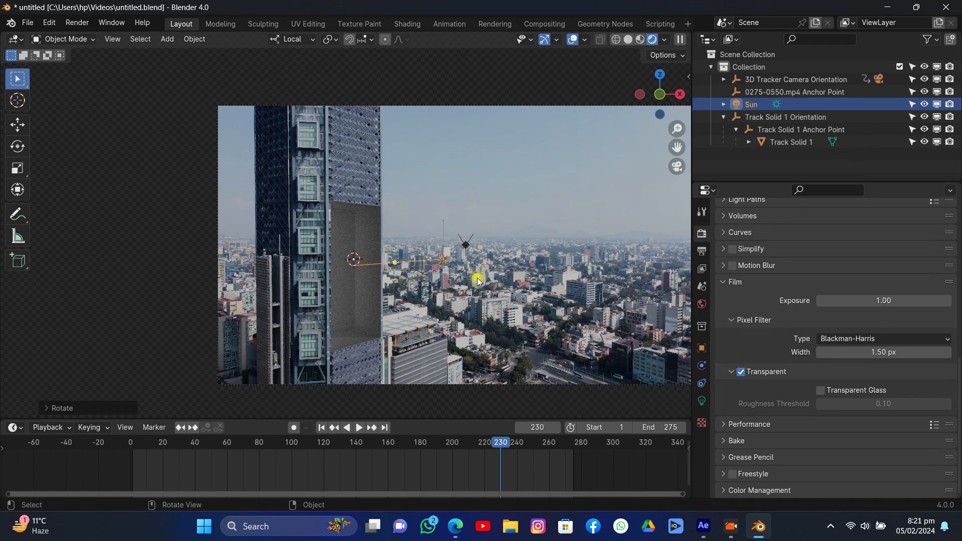
key("g")
key("z")
key("z")
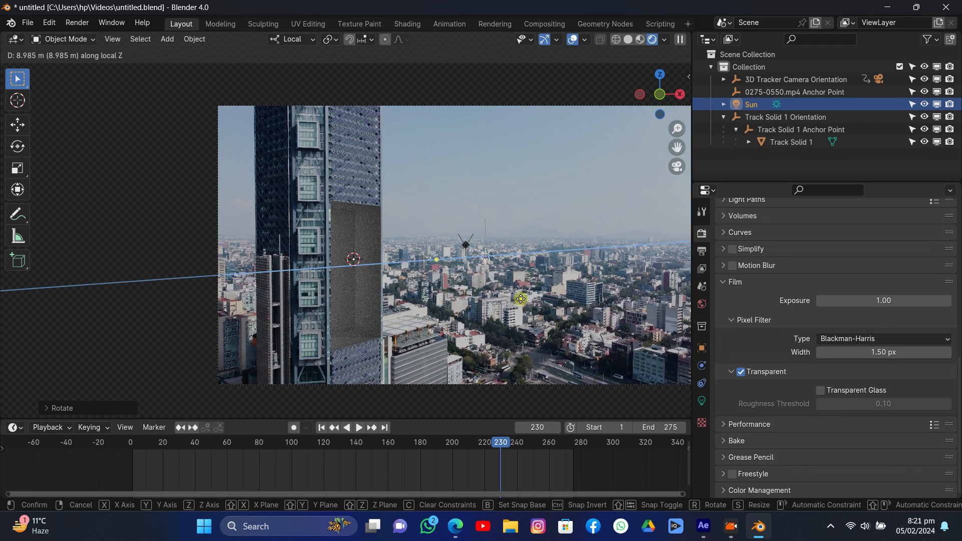
left_click(552, 309)
Step: Raise the sun light's strength to 6.41, checking its direction toward the opening from another angle
left_click(705, 403)
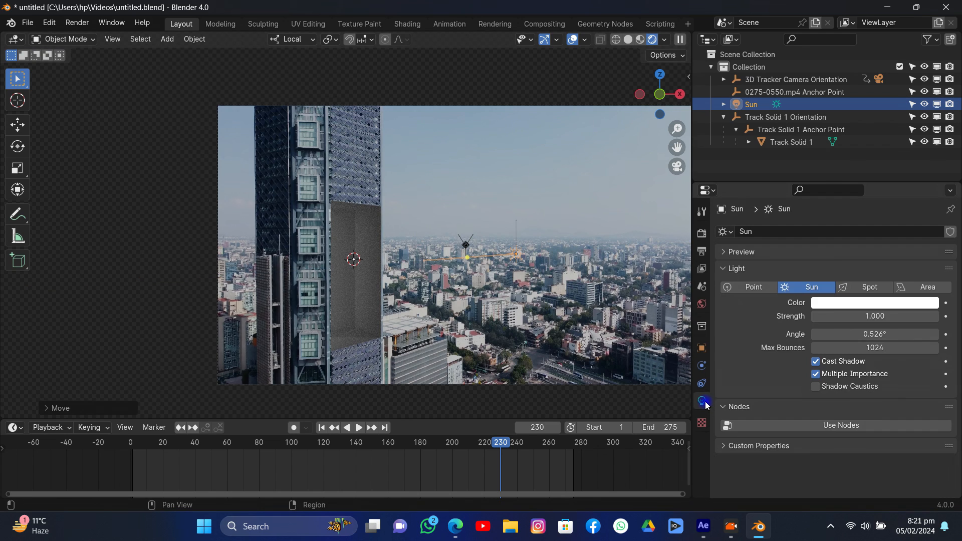
left_click_drag(852, 317, 926, 316)
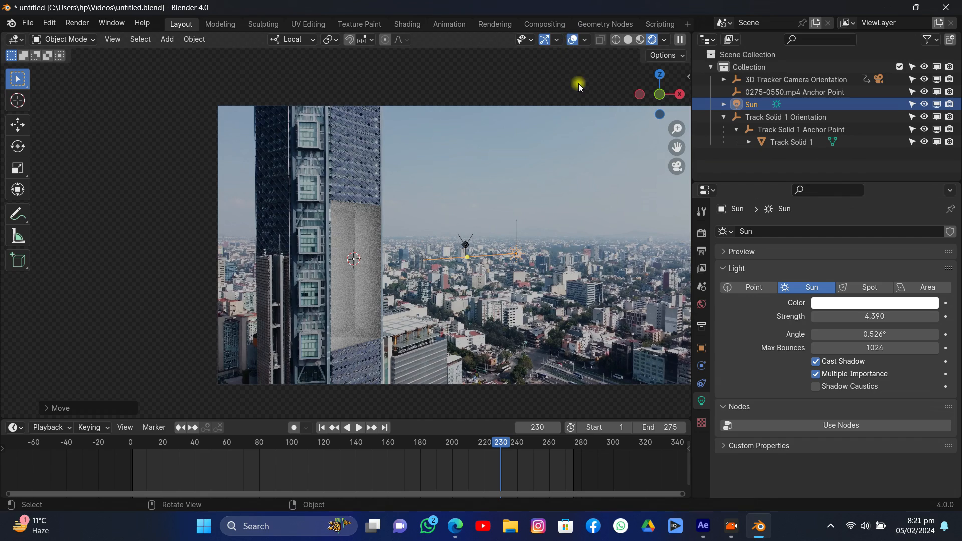
mouse_move(656, 91)
left_mouse_down()
mouse_move(591, 91)
mouse_move(607, 102)
mouse_move(657, 95)
left_mouse_up()
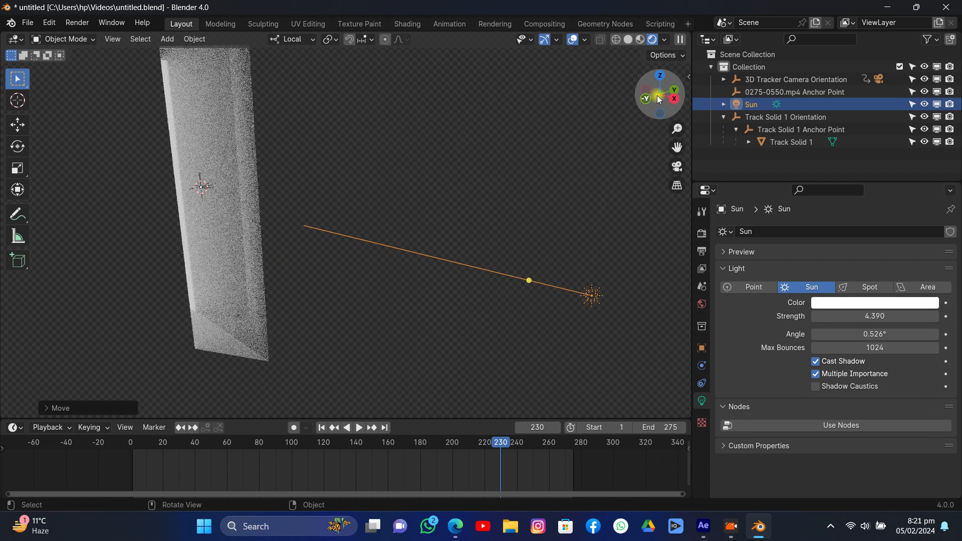
left_click(683, 166)
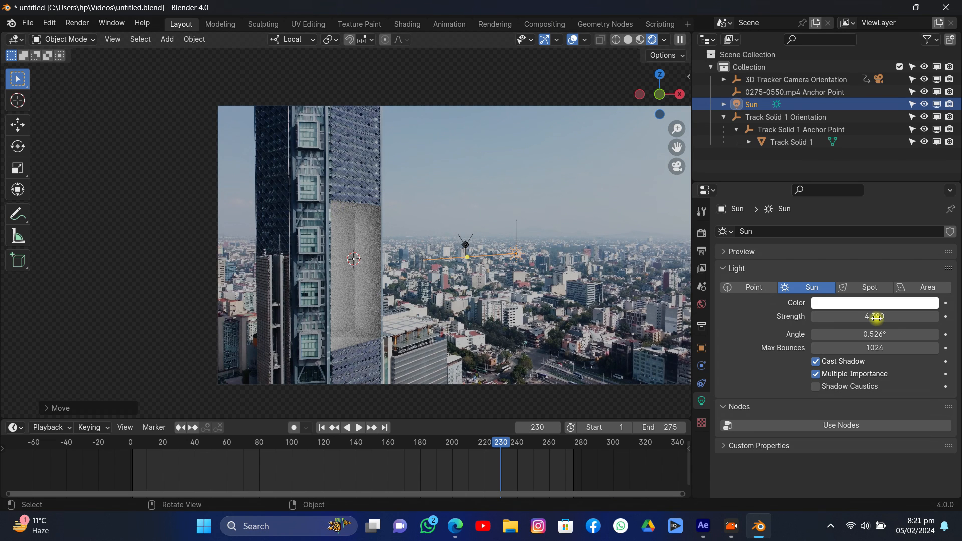
left_click_drag(870, 316, 902, 316)
Step: Set the Cycles device to GPU Compute and enable denoising for the viewport
left_click(702, 234)
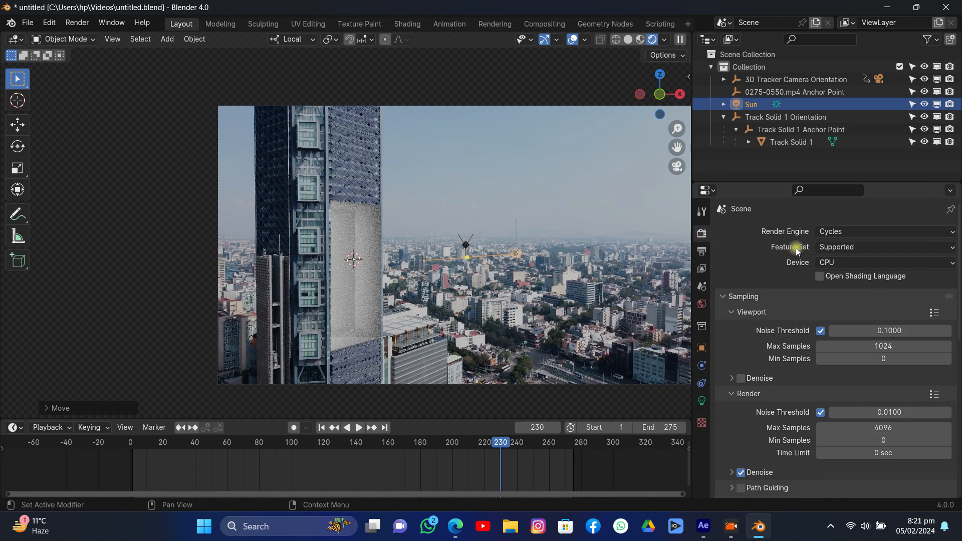
left_click(837, 263)
left_click(742, 379)
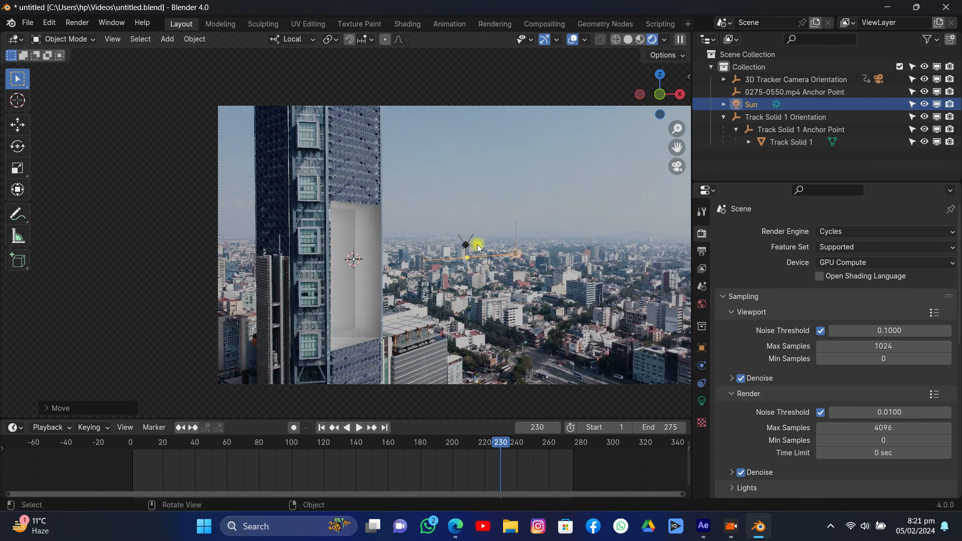
Step: Change the base color of Track Solid 1's Mat 1 to a soft yellow with hue 0.147 and saturation 0.659
left_click(353, 271)
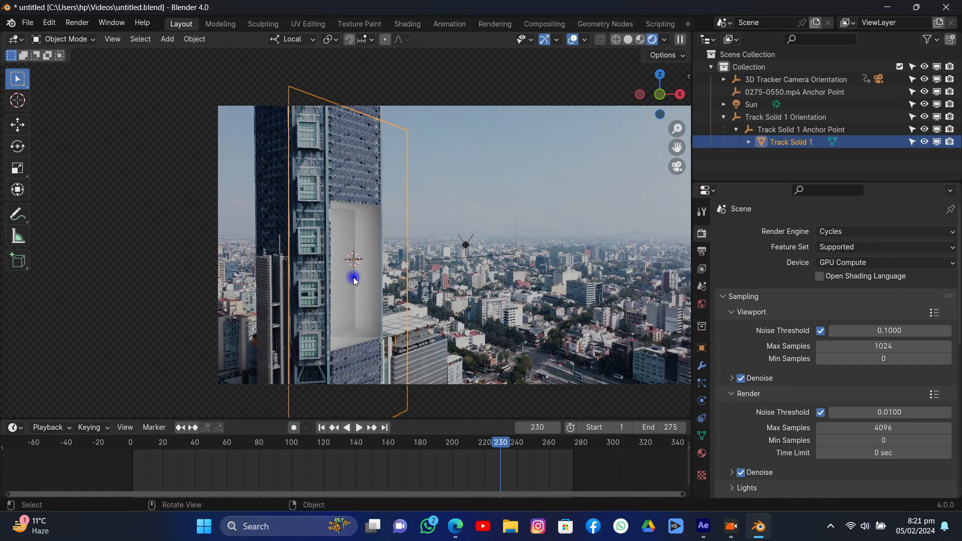
left_click(702, 454)
left_click(745, 234)
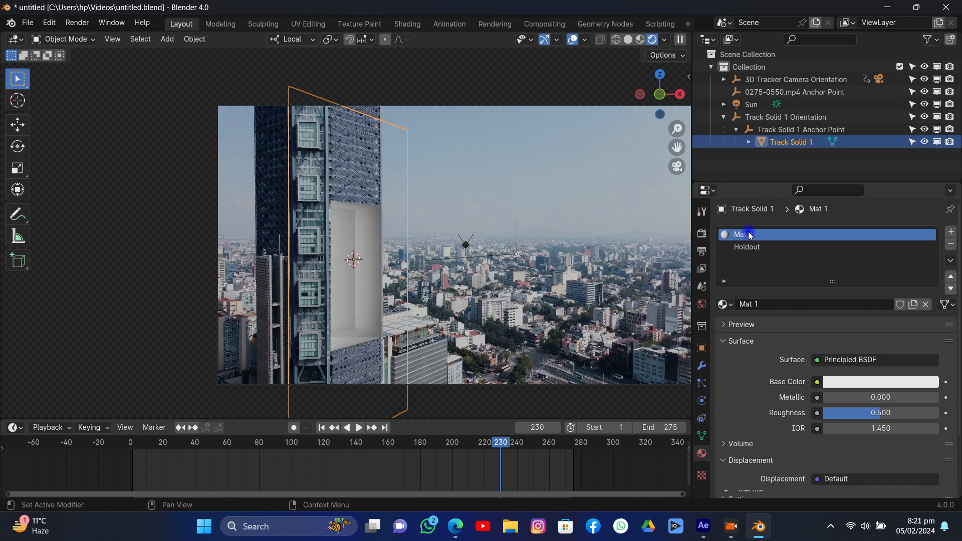
left_click(859, 381)
left_click_drag(855, 250, 819, 271)
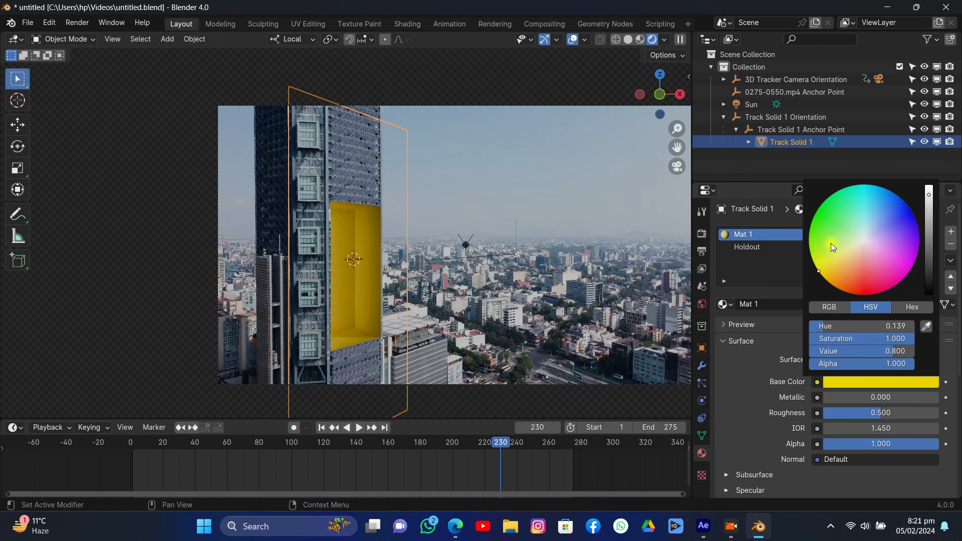
left_click(848, 255)
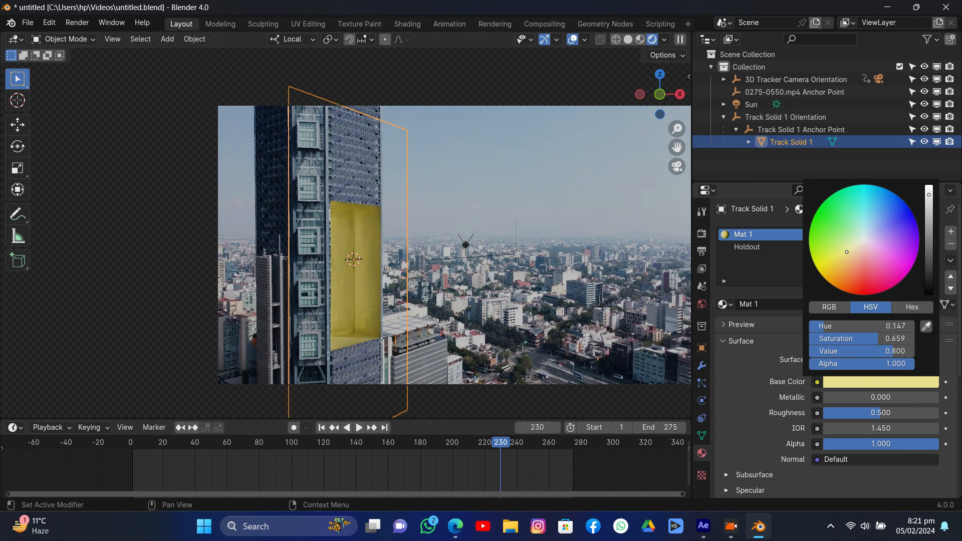
Step: Rotate the sun about 16° around its local X axis and set its strength to 5
scroll(456, 241, "down", 2)
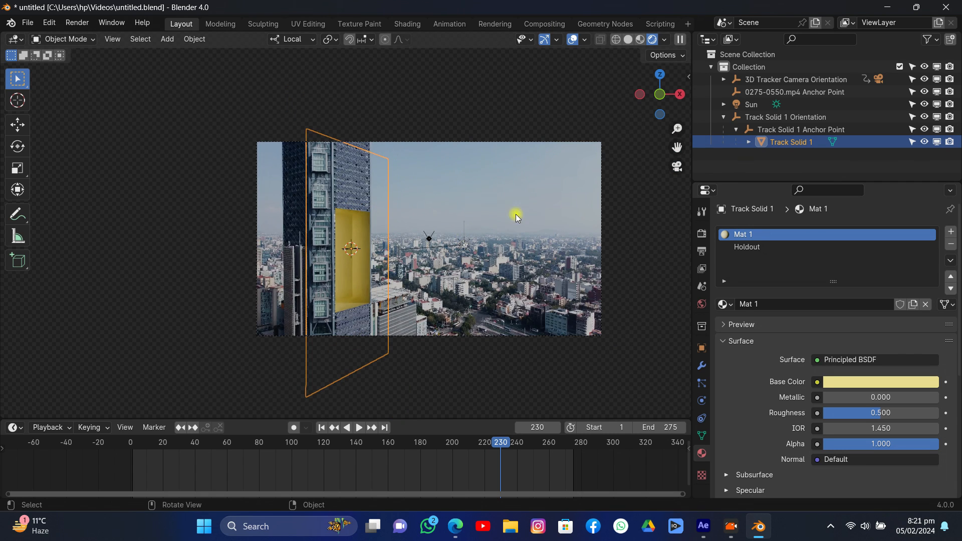
left_click(752, 104)
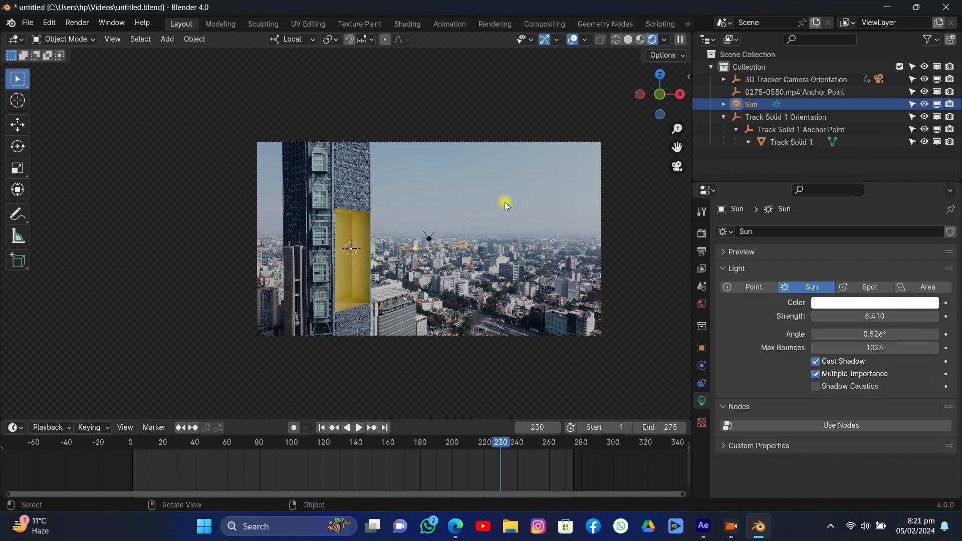
key("r")
key("x")
key("x")
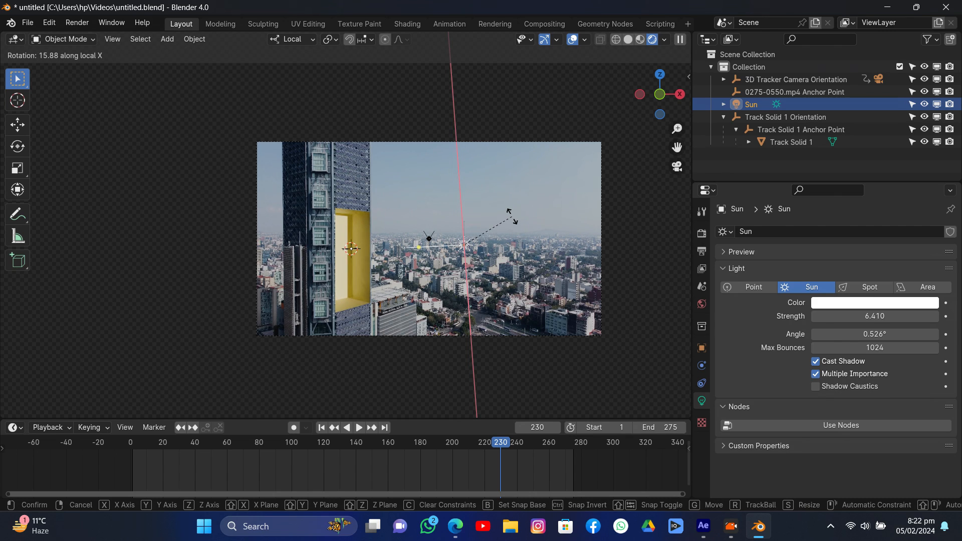
left_click(511, 216)
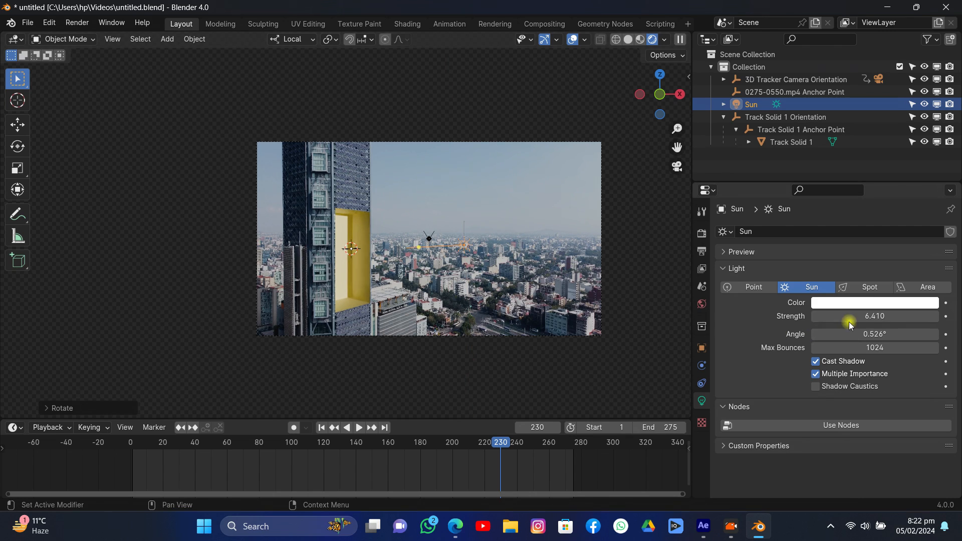
left_click_drag(849, 317, 833, 317)
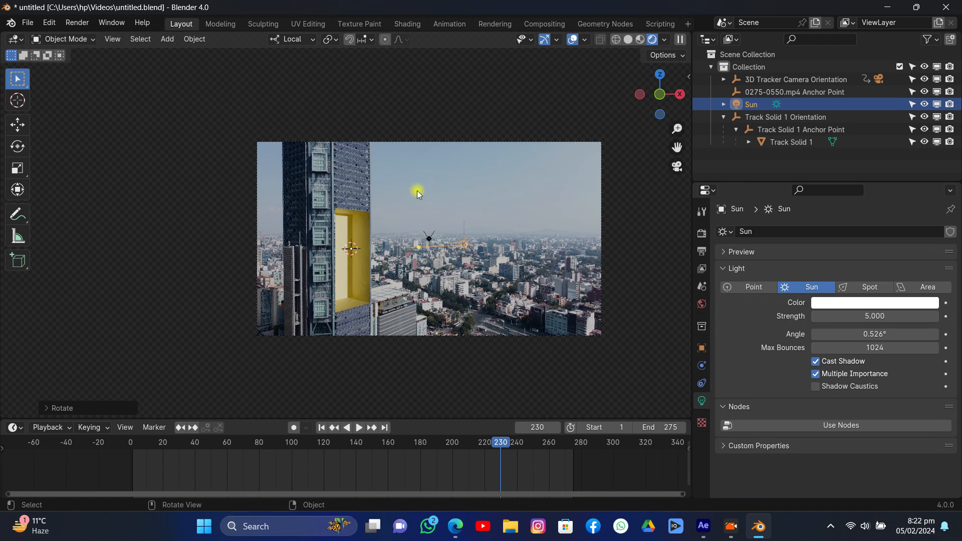
Step: Play the animation from frame 14 to check how the opening tracks with the footage
left_click_drag(303, 441, 153, 461)
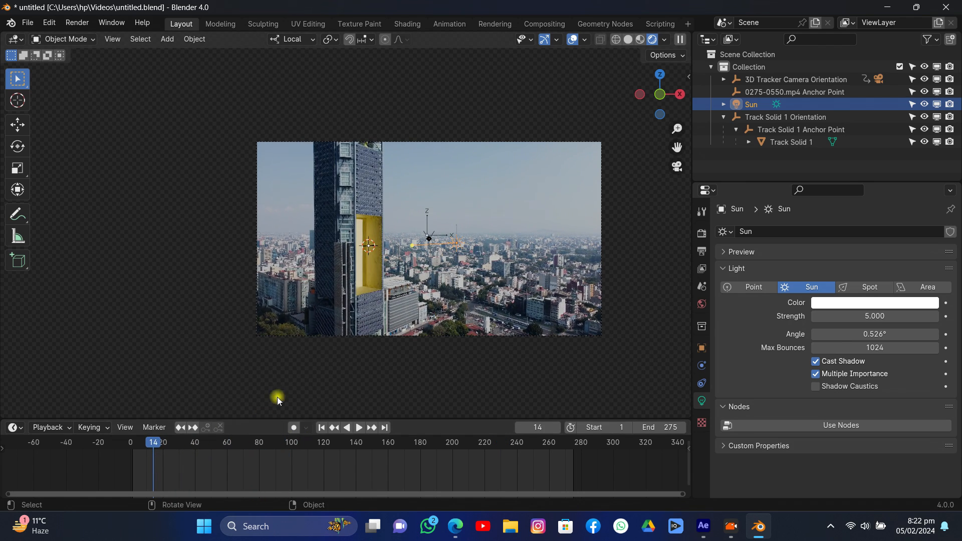
left_click(359, 429)
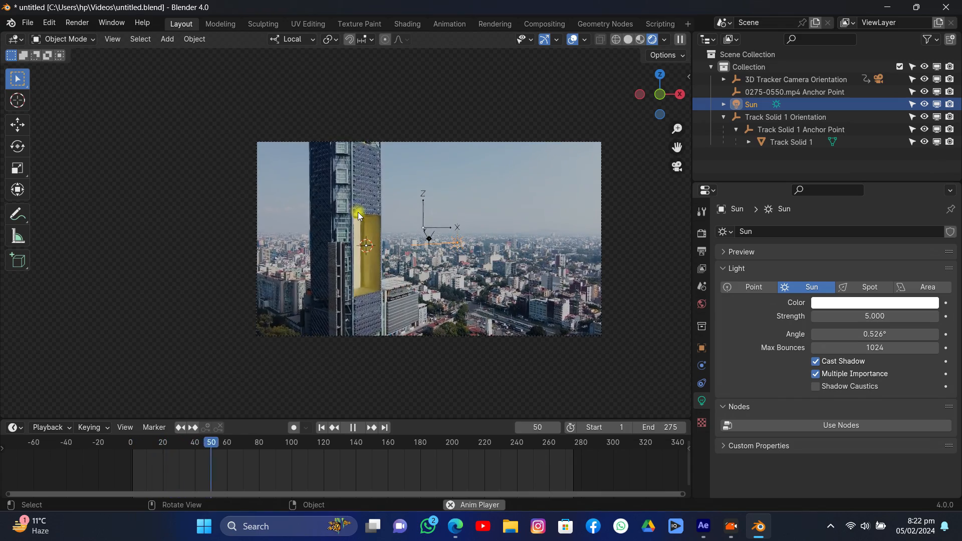
Step: Hide the 3D cursor, annotations, extras, relationship lines, selection outline and origins in the viewport overlays
left_click(585, 39)
left_click(591, 126)
left_click(592, 139)
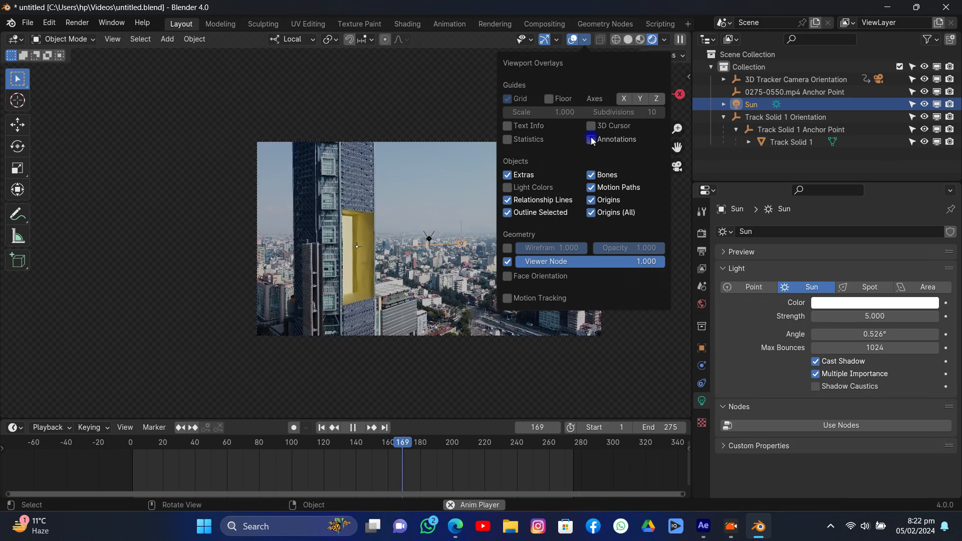
left_click(508, 175)
left_click(518, 200)
left_click(508, 212)
left_click(591, 213)
left_click(591, 200)
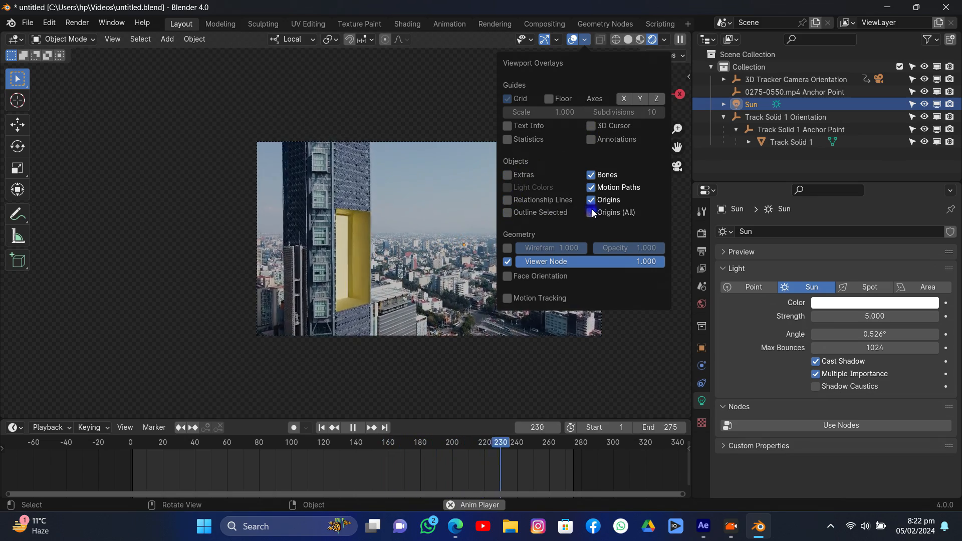
Step: Hide motion paths and bones in the viewport overlays and close the viewport sidebar
left_click(592, 187)
left_click(592, 175)
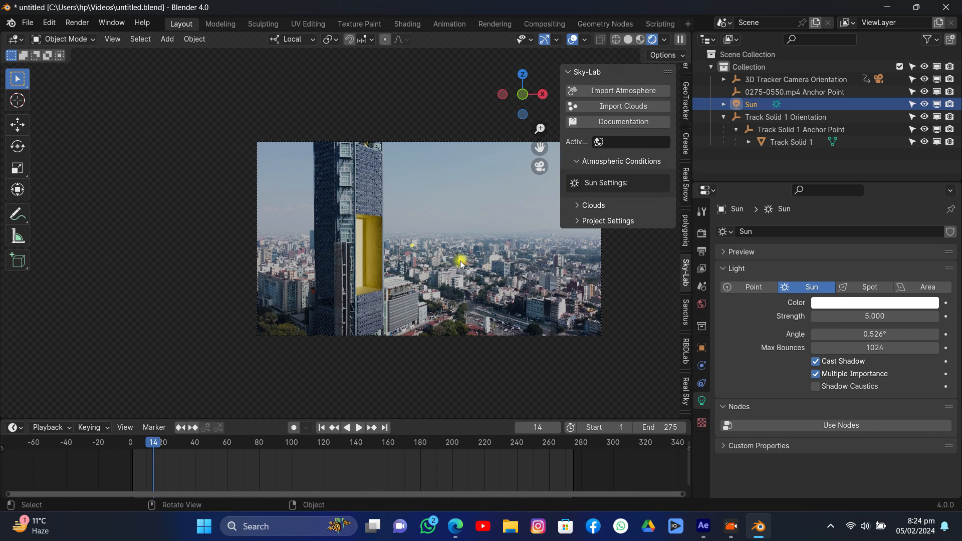
key("n")
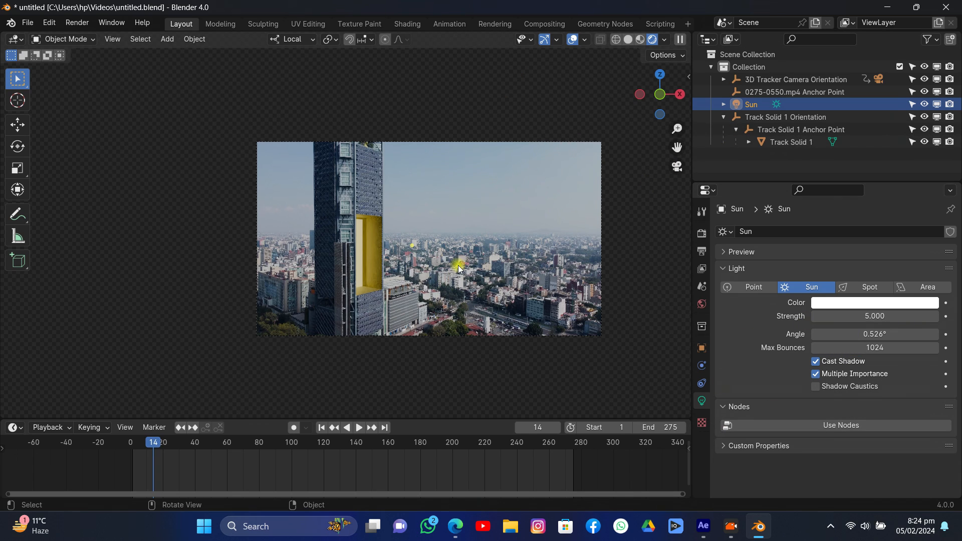
Step: Rotate the sun freely with Trackball by about 9.74° and -13.18°, and set its strength to 3.840
key("r")
key("r")
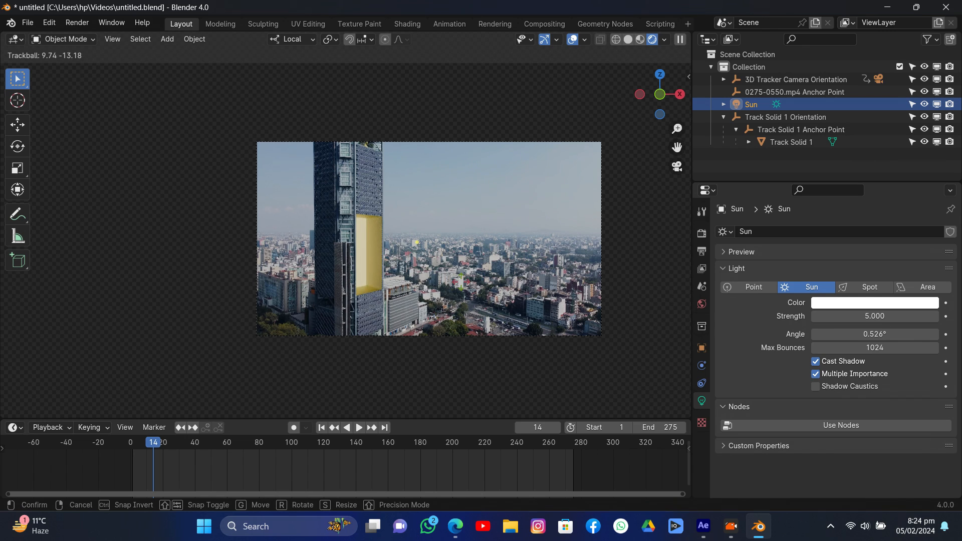
left_click(460, 277)
left_click_drag(859, 316, 852, 316)
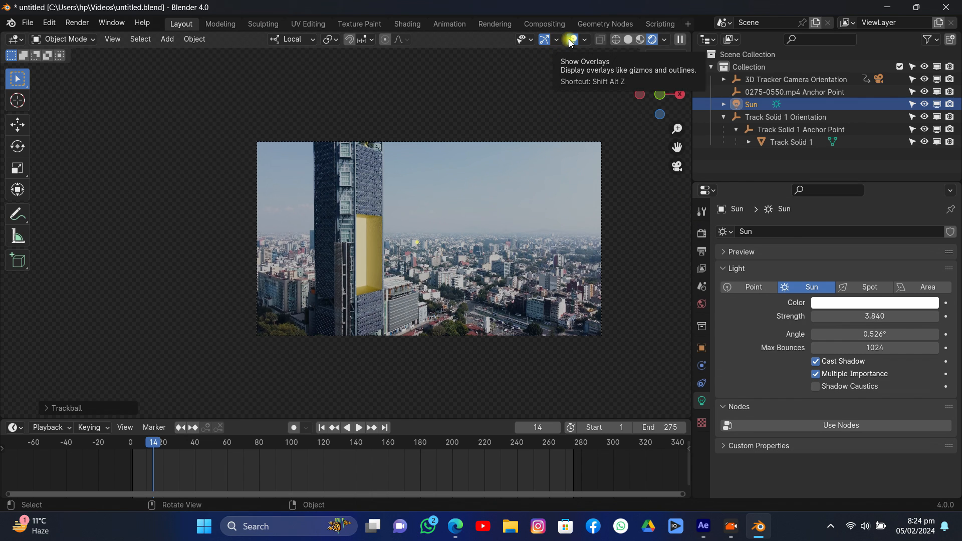
Step: Scale Track Solid 1 by about 1.008 along its local Y axis
scroll(459, 179, "up", 6)
scroll(459, 179, "up", 3)
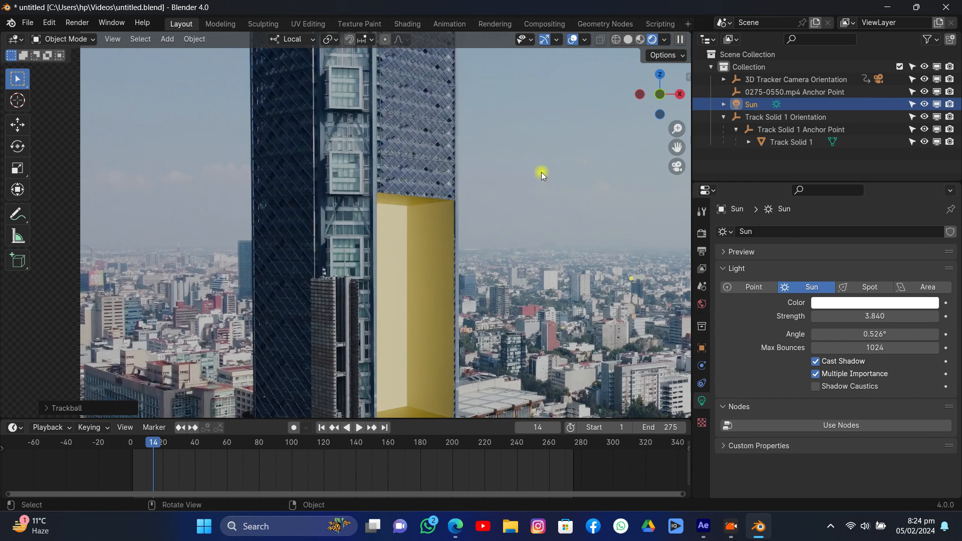
left_click_drag(675, 145, 509, 179)
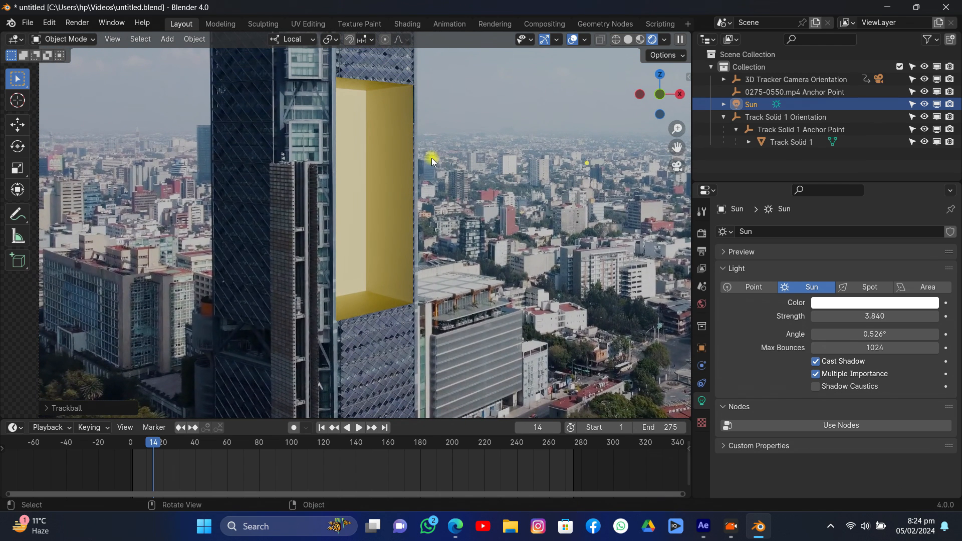
left_click(399, 143)
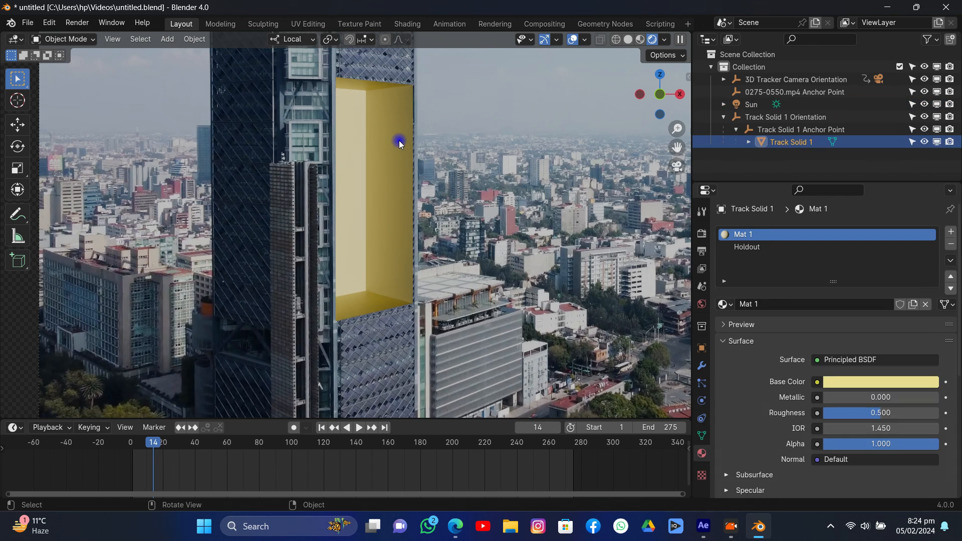
key("s")
key("y")
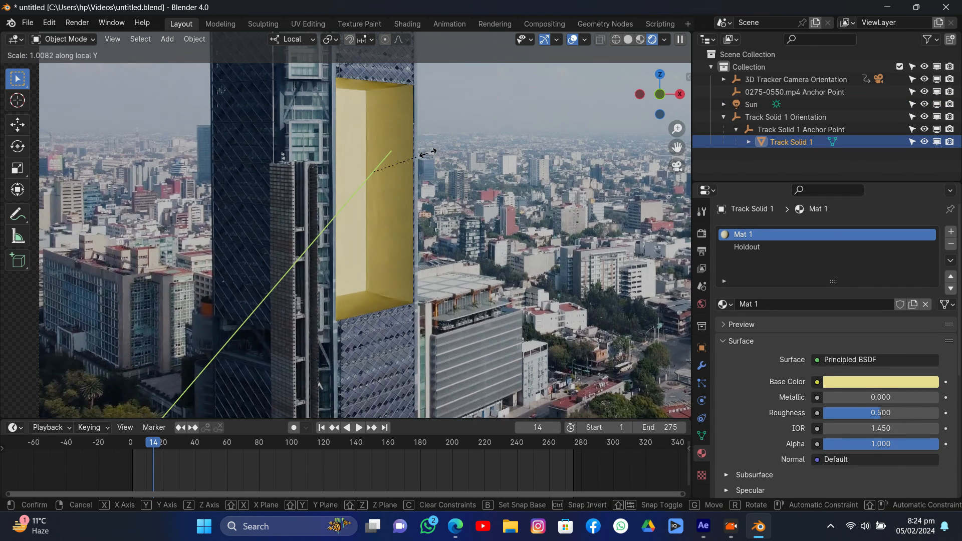
left_click(428, 154)
Step: Change the transform orientation to Global and scale Track Solid 1 by about 1.131 along the global Y axis
left_click(298, 40)
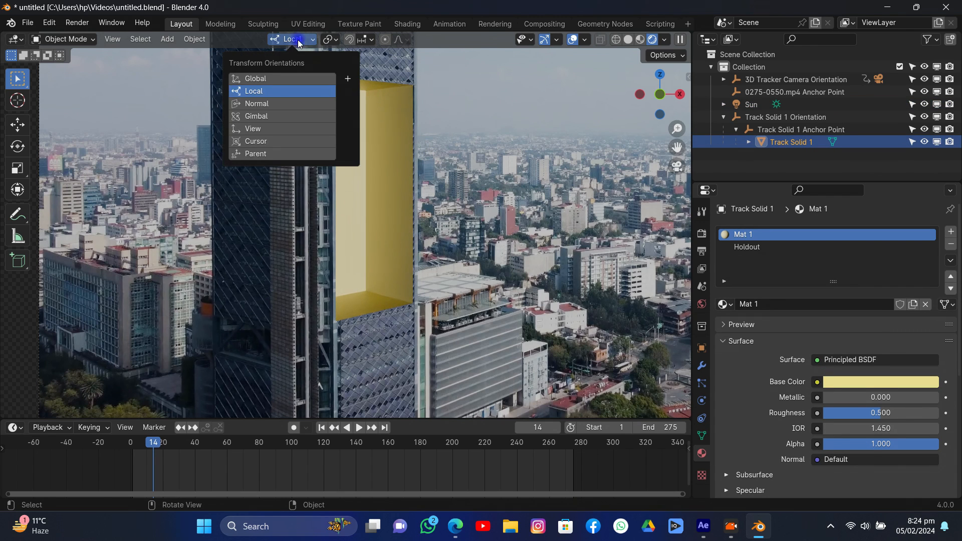
left_click(280, 78)
key("s")
key("y")
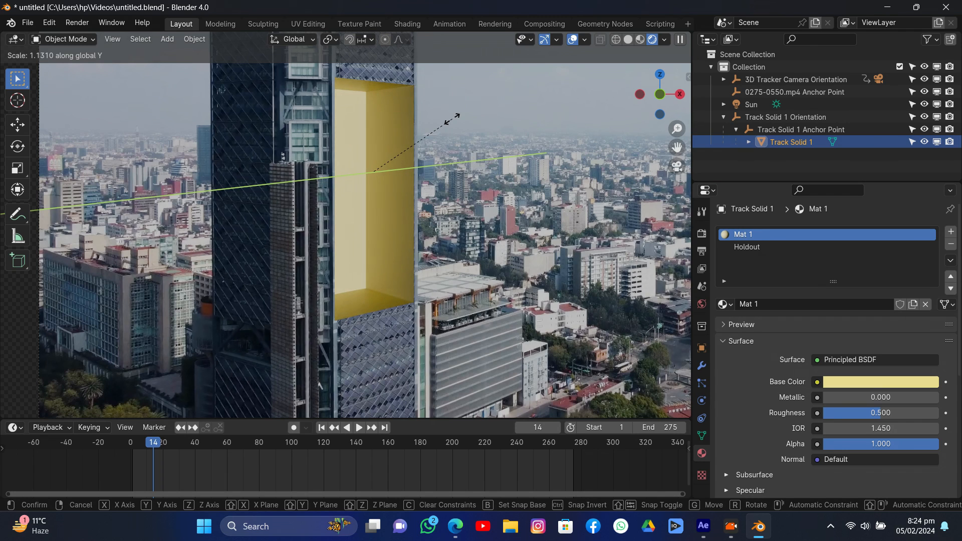
left_click(453, 118)
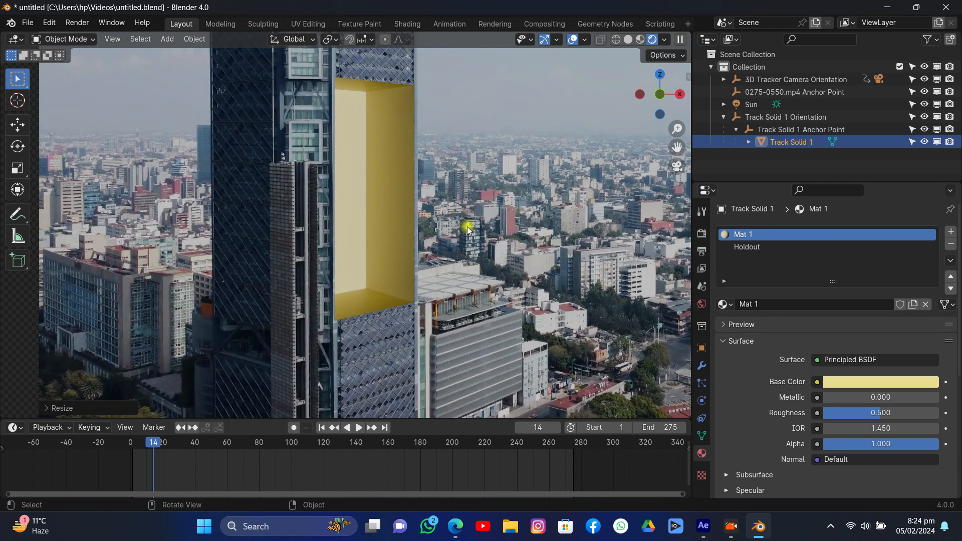
Step: Display the scene in solid shading, inspect the recessed box from above, and undo the last scaling of Track Solid 1
left_click(627, 39)
left_click_drag(658, 103, 582, 89)
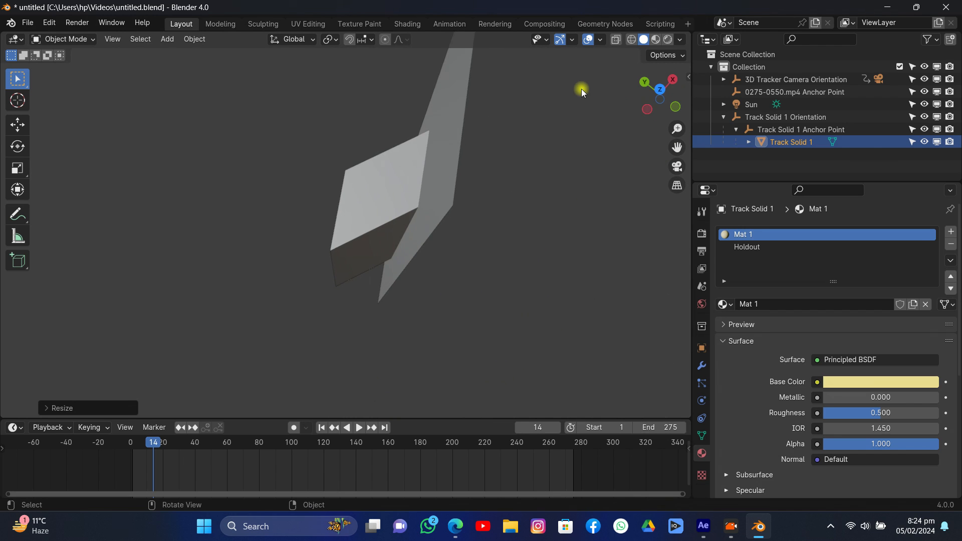
key("ctrl+z")
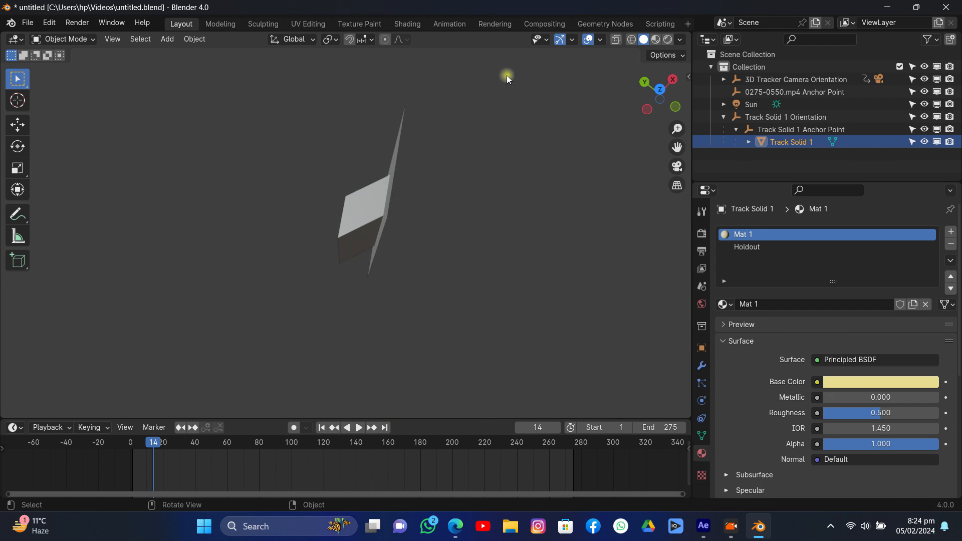
Step: Turn on the 3D cursor, extras and selected-object outline in the viewport overlays
left_click(601, 40)
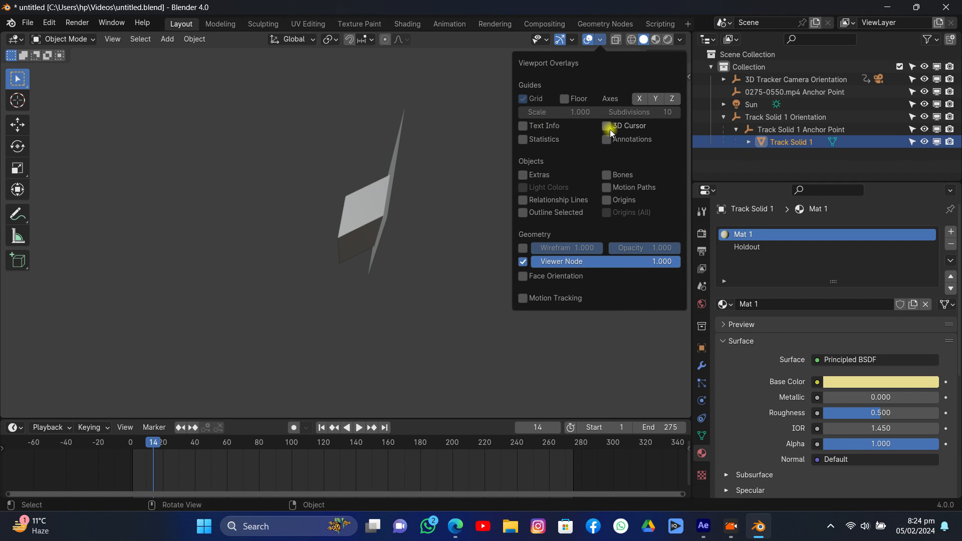
left_click(541, 175)
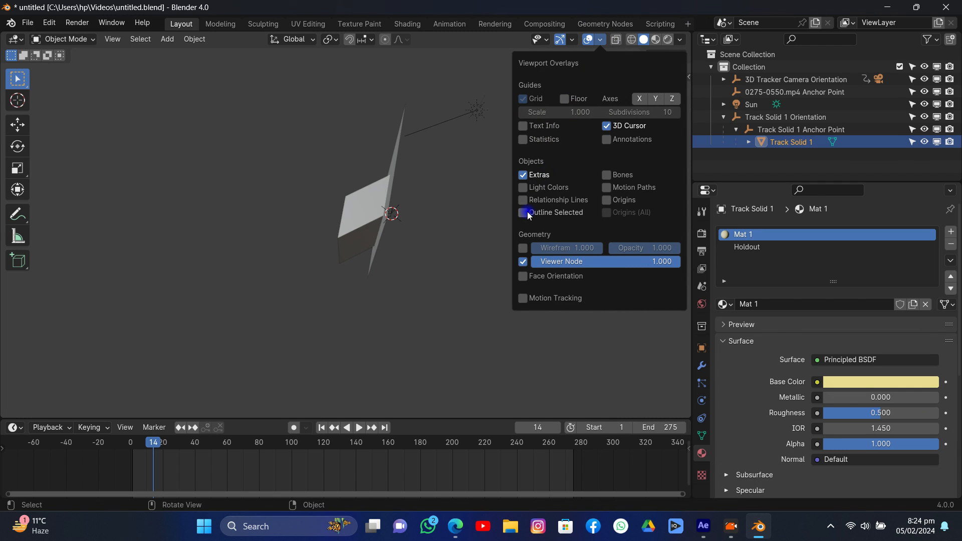
left_click(525, 213)
Step: Select the back face of the Track Solid 1 recess in edit mode and show it through the camera with rendered shading
key("Tab")
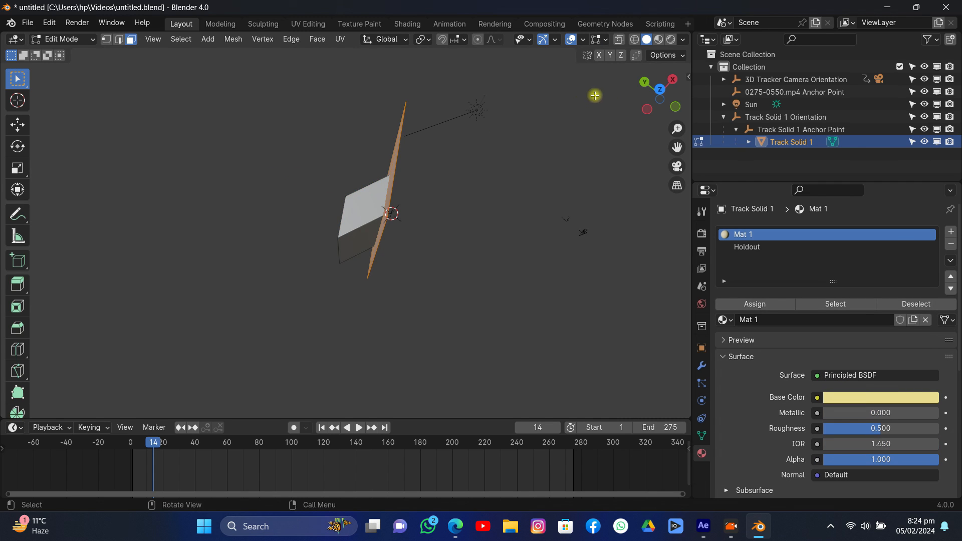
left_click_drag(655, 95, 647, 103)
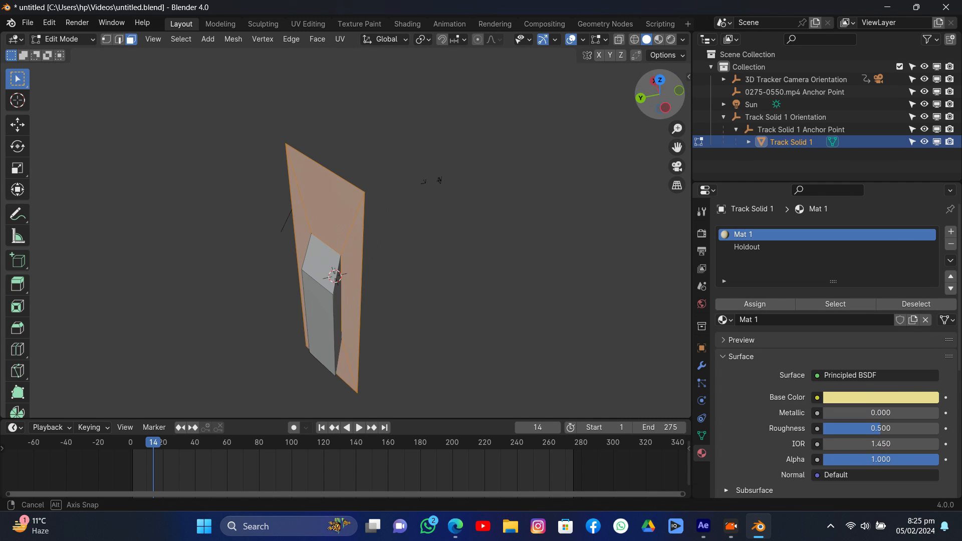
left_click(329, 326)
left_click(678, 167)
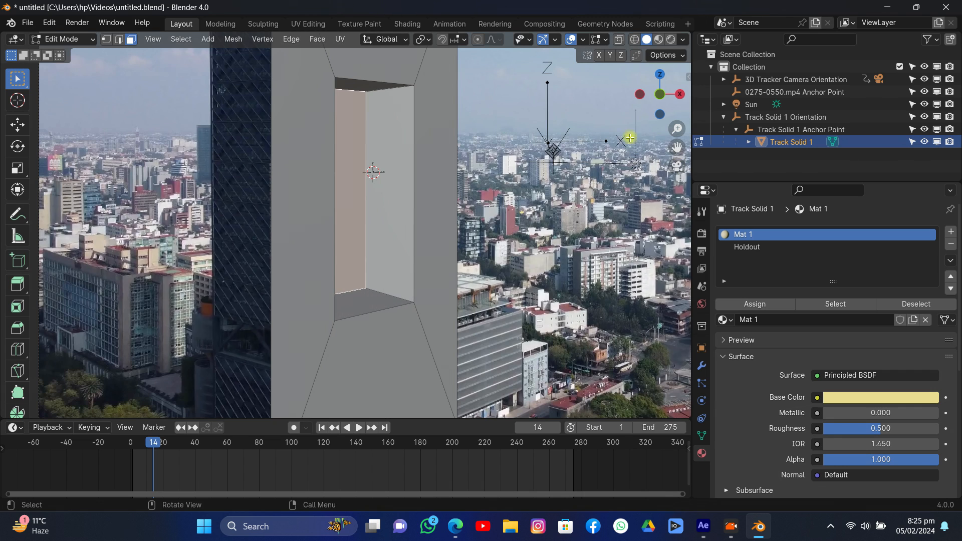
left_click(671, 40)
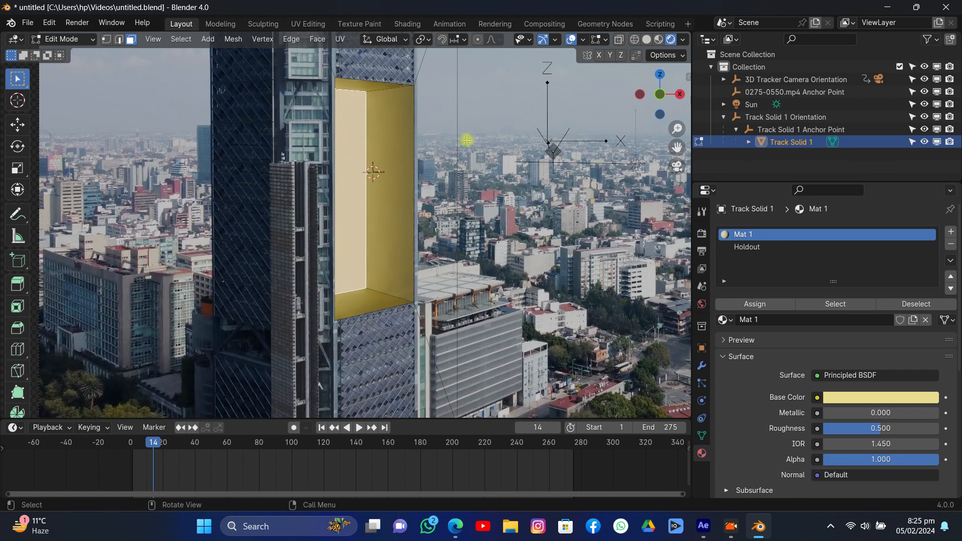
Step: Move the recess's back face slightly along the global Y axis
key("g")
key("y")
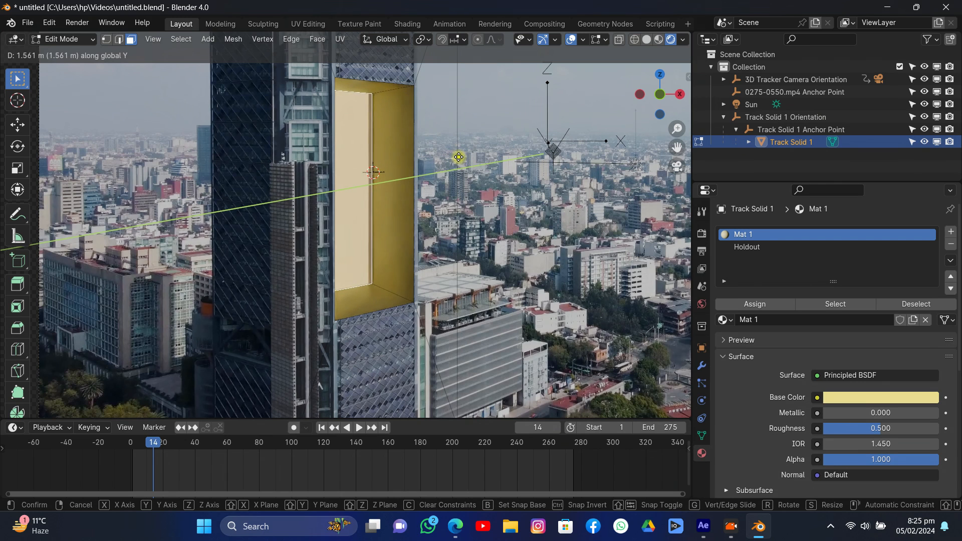
left_click(457, 155)
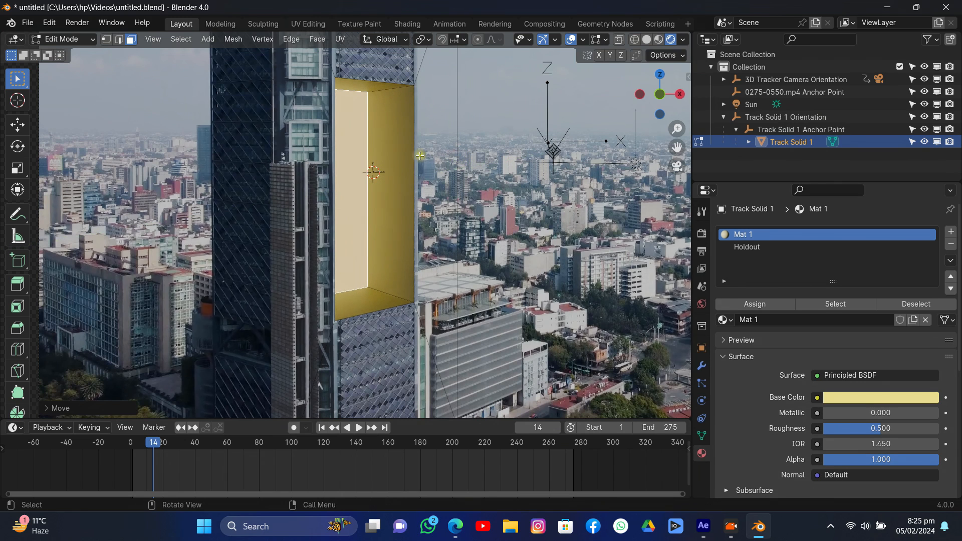
Step: Shift the recess's back face freely in the horizontal plane from the top view
scroll(449, 156, "down", 3)
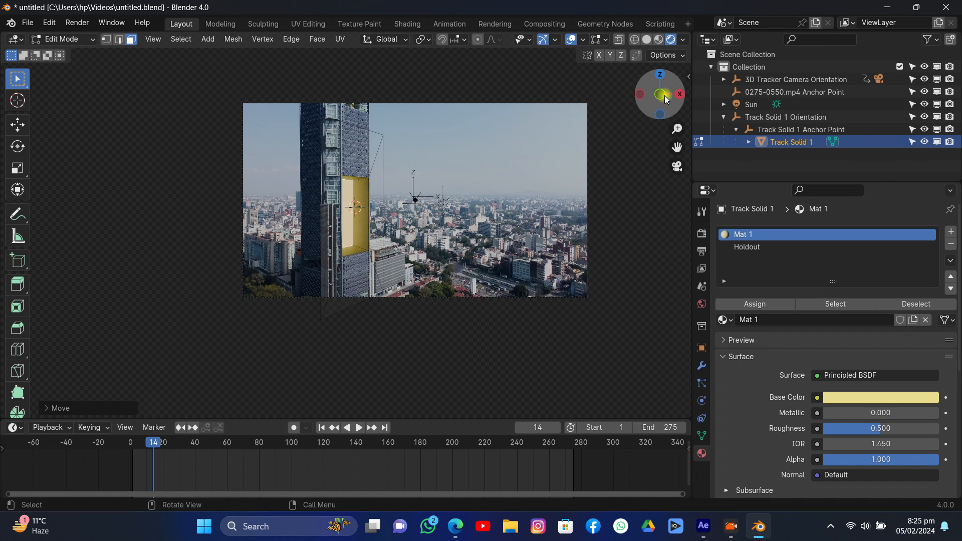
left_click_drag(660, 96, 642, 163)
scroll(432, 196, "down", 5)
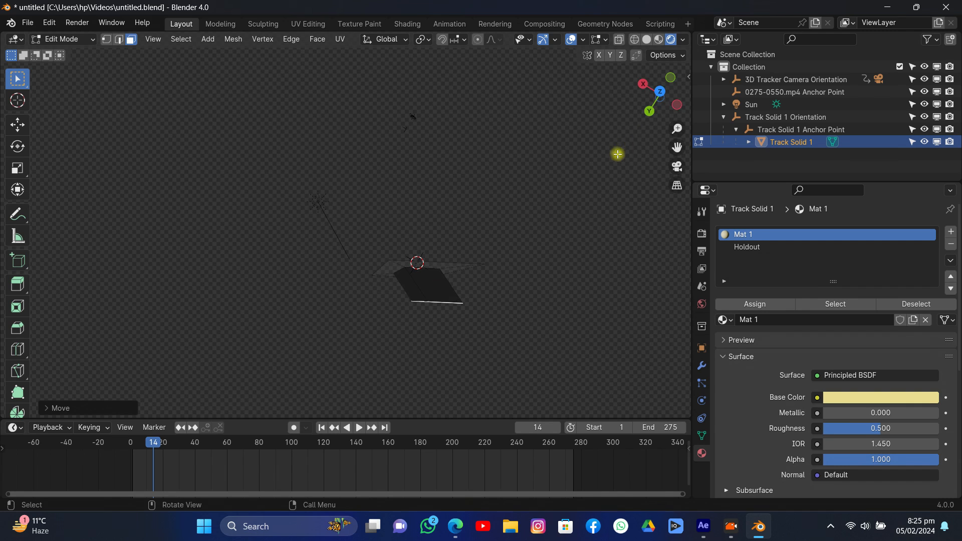
left_click(658, 93)
key("r")
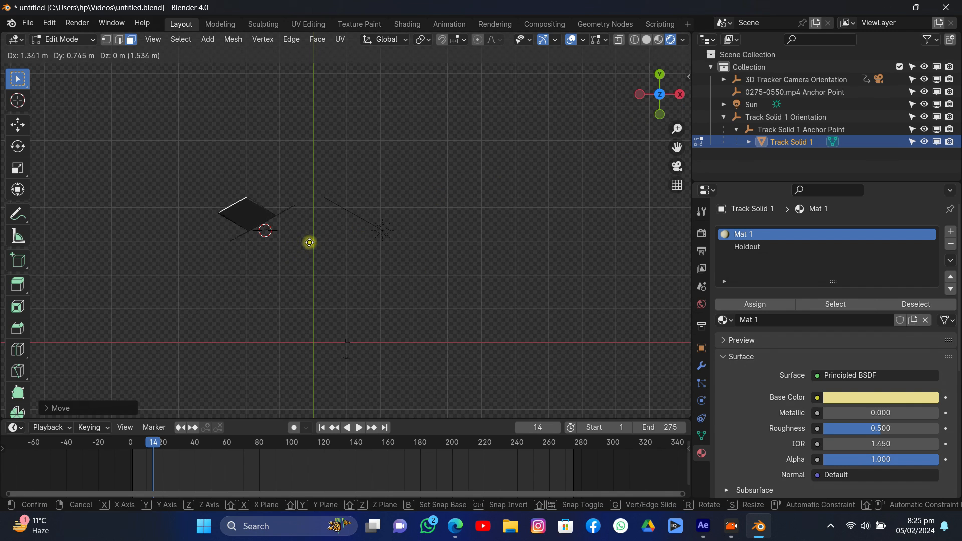
left_click(318, 241)
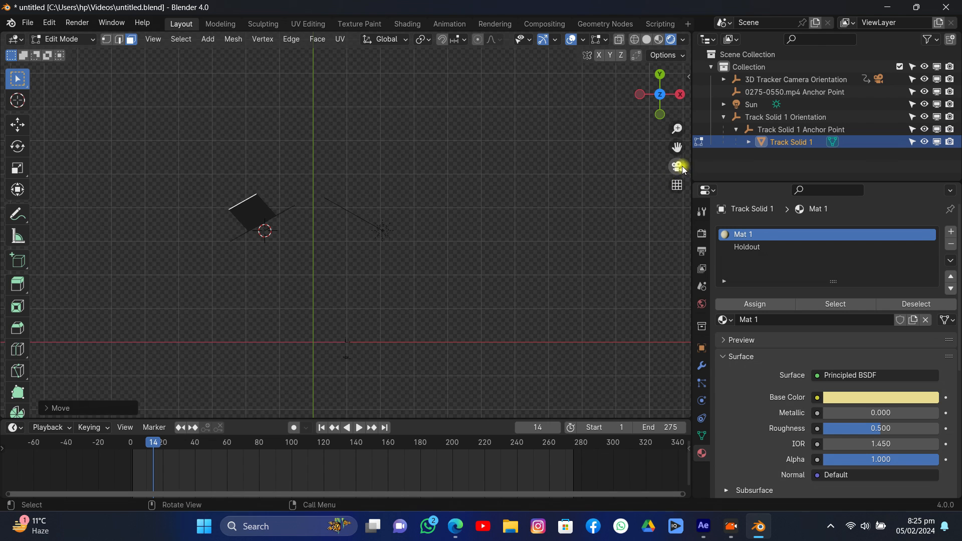
Step: Check the recess's shape through the camera with the viewport overlays hidden, and restore the overlays
left_click(678, 166)
left_click(571, 39)
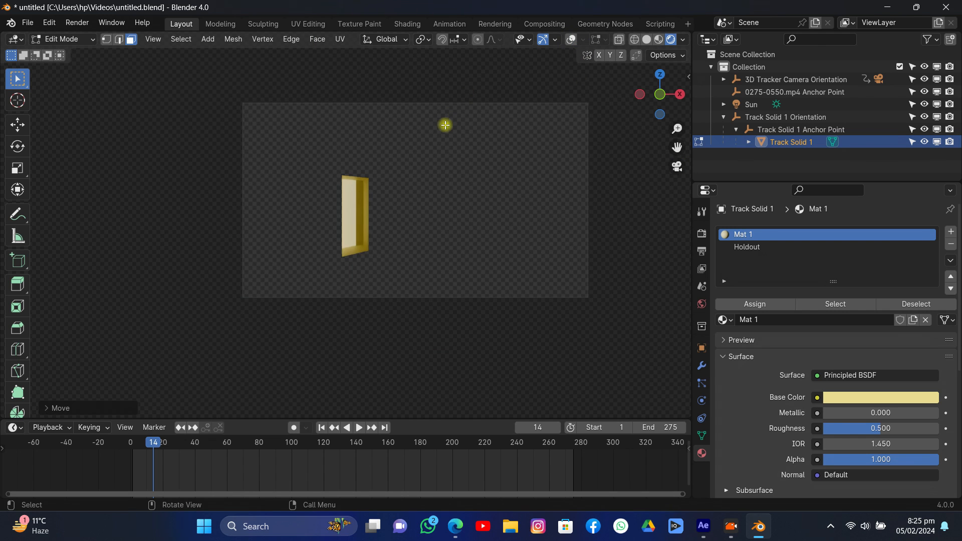
scroll(444, 122, "up", 5)
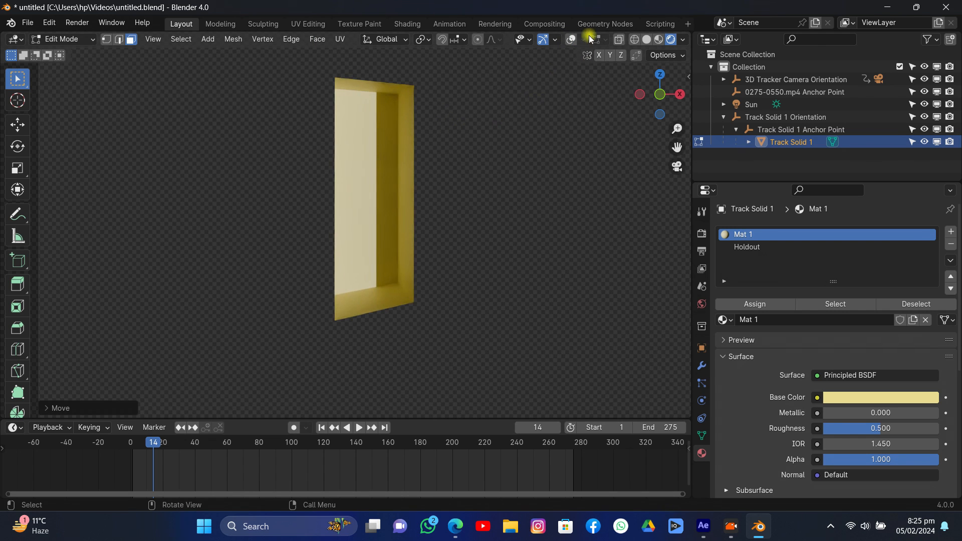
left_click(571, 40)
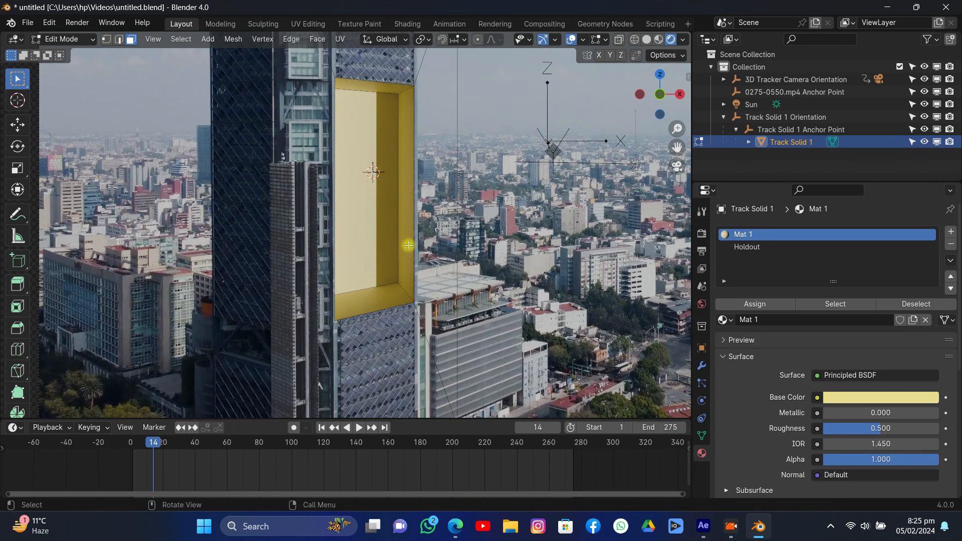
Step: Undo the last changes made to the recess's back face
left_click(368, 229)
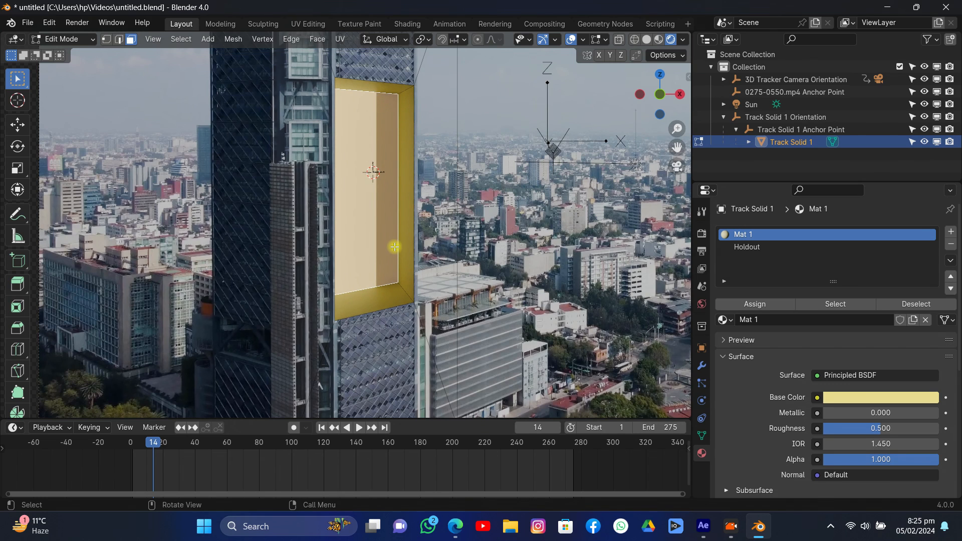
key("ctrl+z")
key("ctrl+z")
key("ctrl+z")
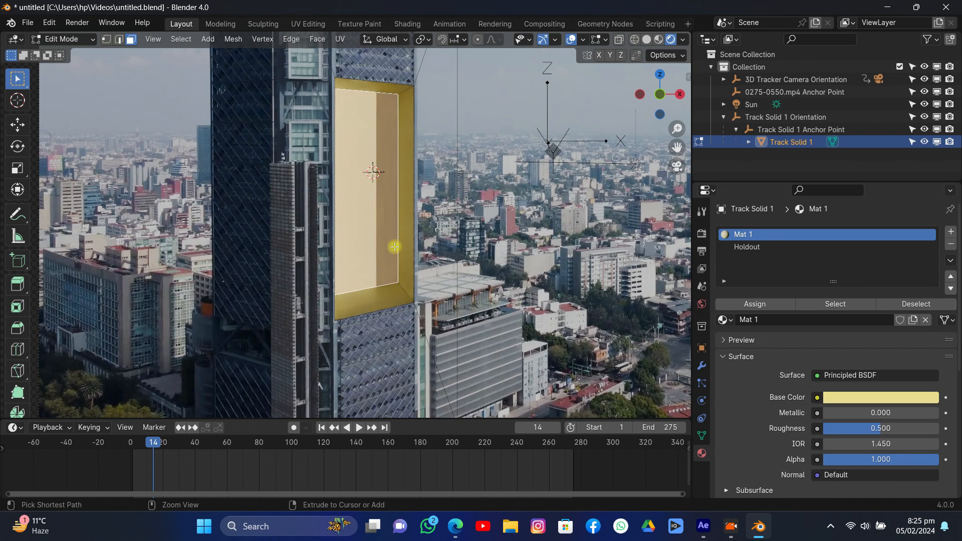
Step: Return to object mode and change Mat 1's base color to pink with hue 0.901, saturation 0.526 and value 0.803
left_click(71, 40)
left_click(63, 51)
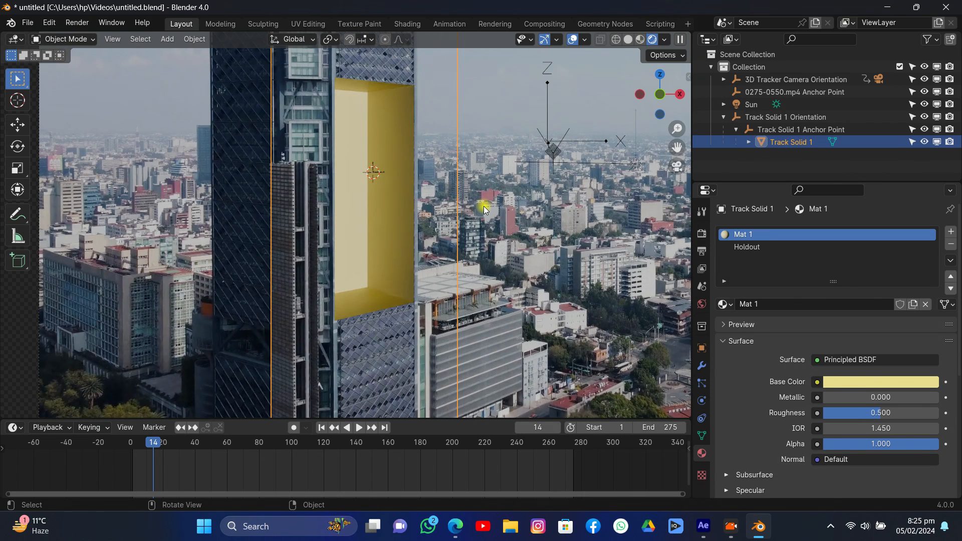
scroll(483, 206, "down", 4)
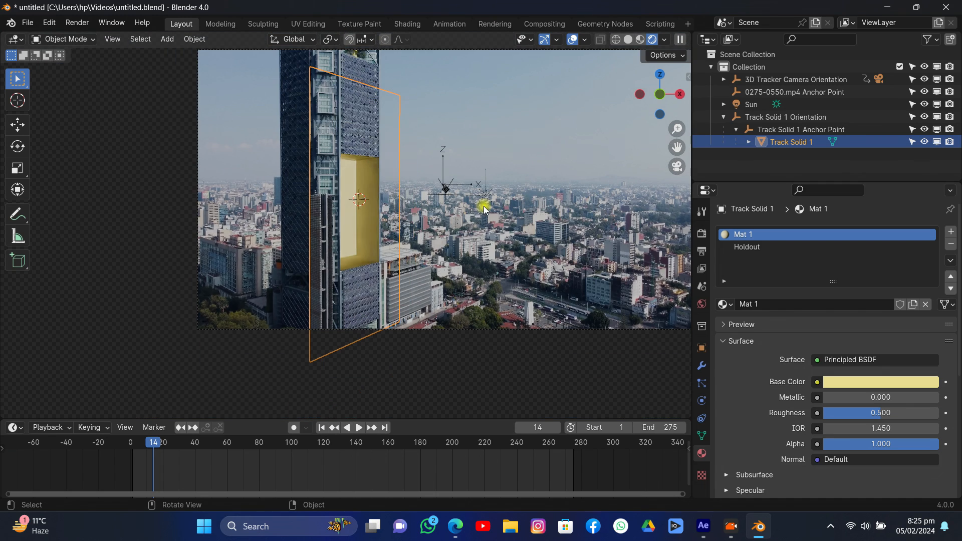
left_click(879, 380)
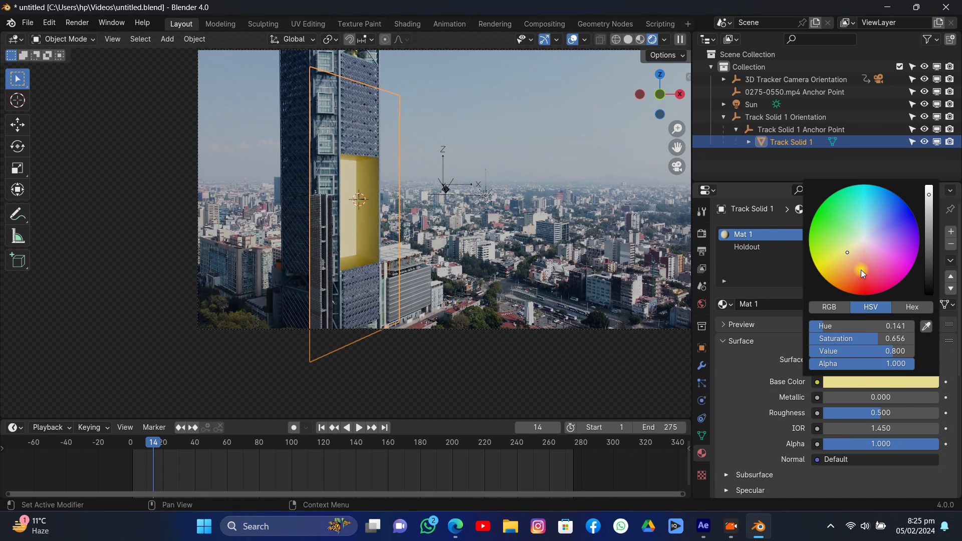
mouse_move(862, 269)
left_mouse_down()
mouse_move(868, 229)
mouse_move(898, 271)
mouse_move(900, 252)
mouse_move(832, 278)
mouse_move(821, 204)
mouse_move(897, 263)
mouse_move(879, 227)
mouse_move(886, 239)
mouse_move(876, 252)
left_mouse_up()
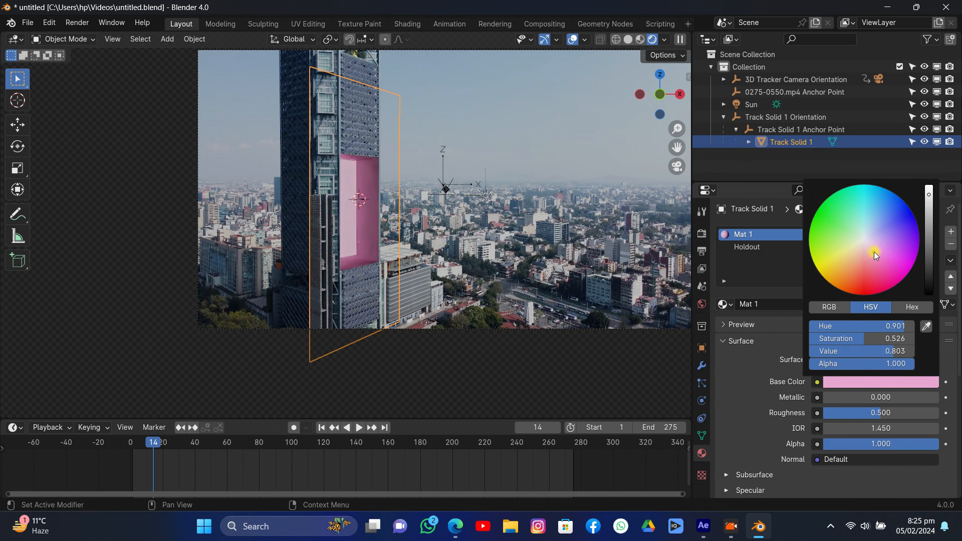
Step: Scrub the timeline to frame 134 with nothing selected to preview the recess, and switch the viewport to solid shading
left_click(573, 40)
left_click(573, 39)
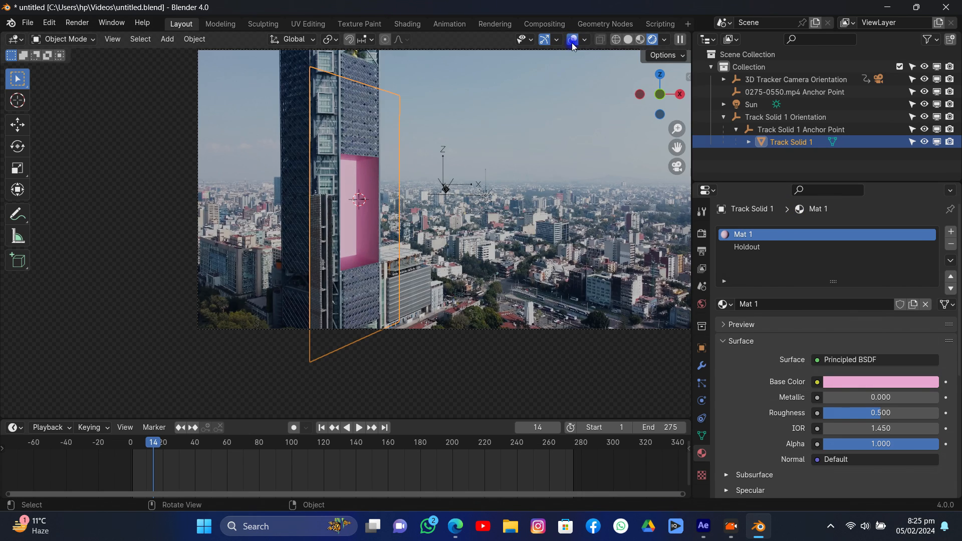
left_click(536, 144)
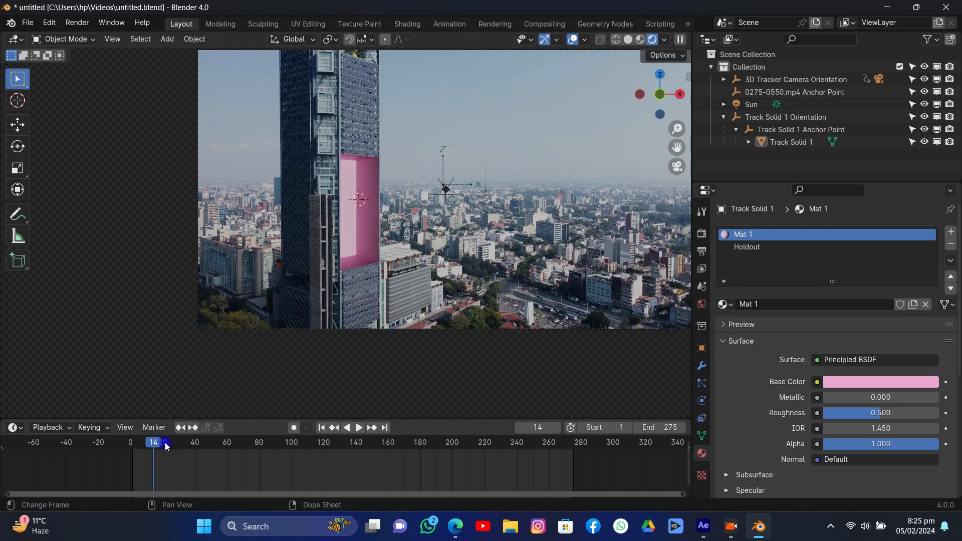
left_click_drag(165, 446, 346, 444)
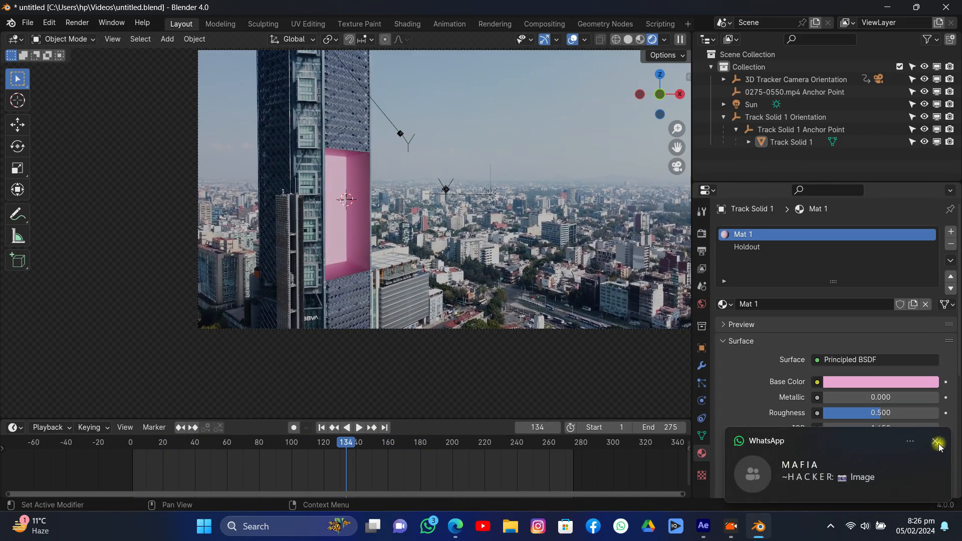
left_click(937, 443)
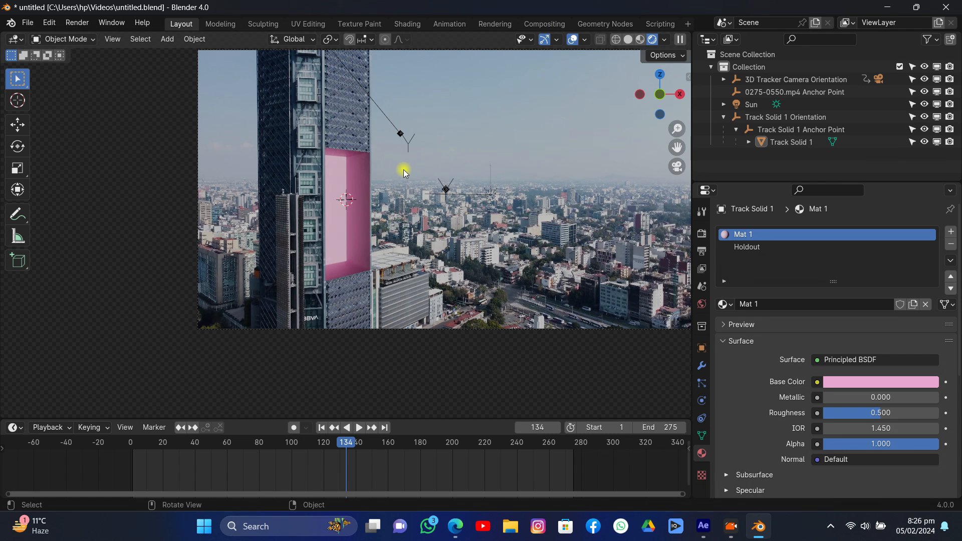
left_click(629, 40)
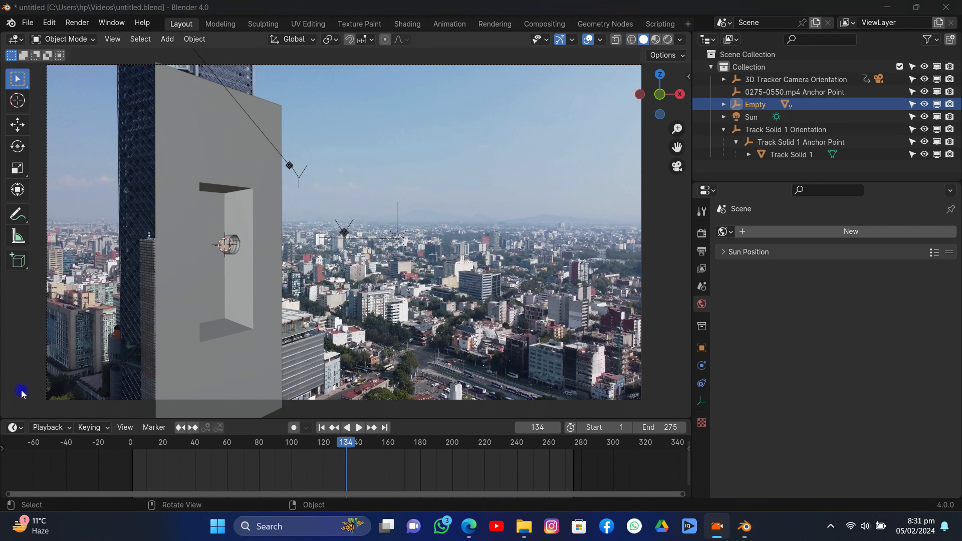
Step: Scale the watch's parent empty up to more than twice its size and rotate it about the global Z axis
scroll(112, 303, "up", 3)
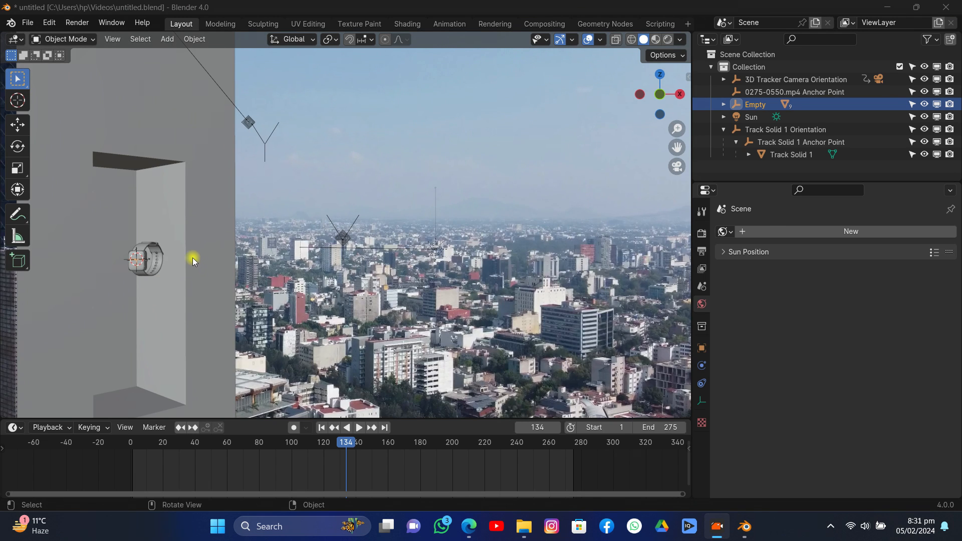
key("s")
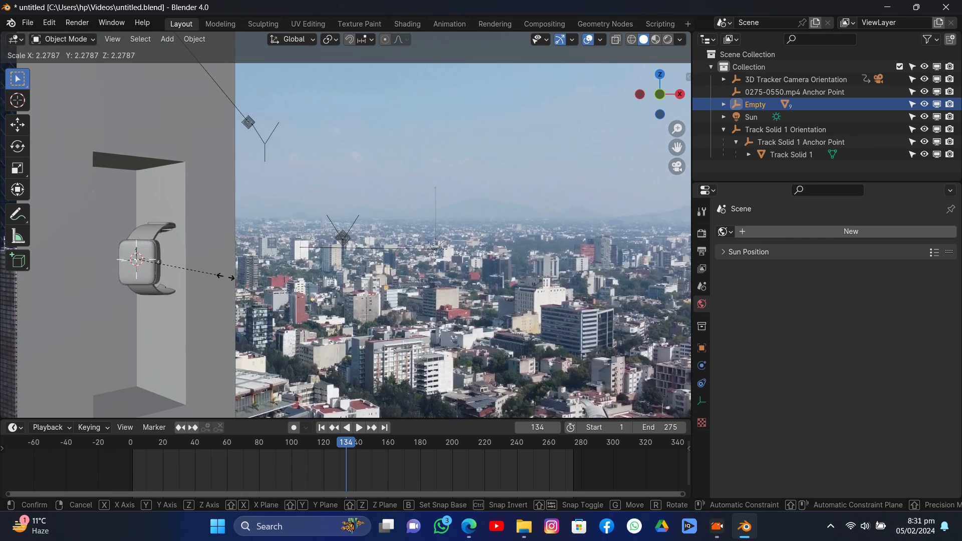
left_click(222, 275)
key("r")
key("z")
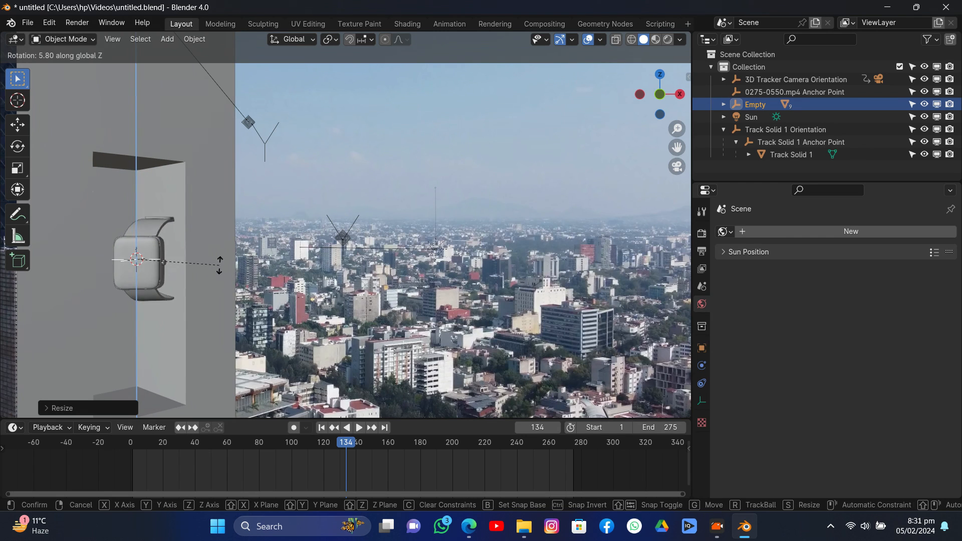
left_click(186, 166)
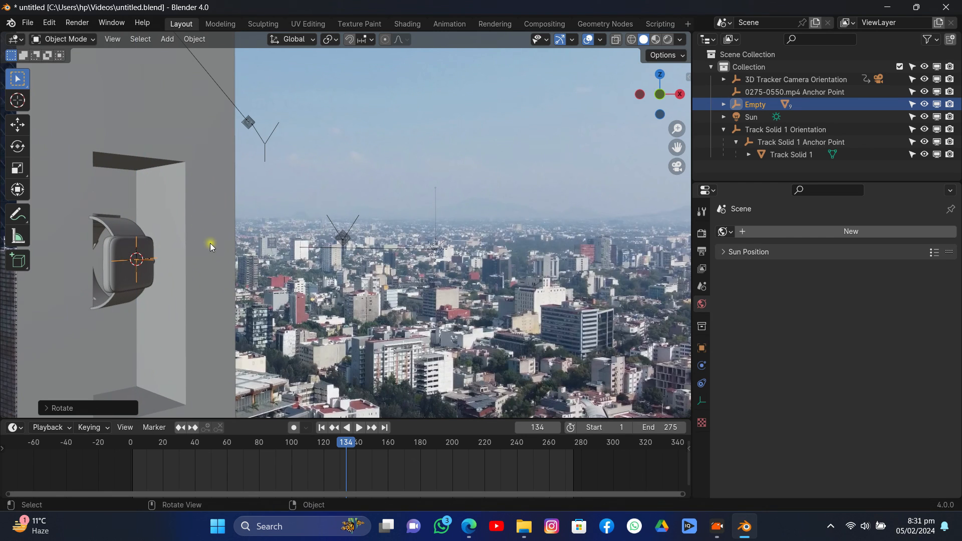
Step: Move the watch along the global X axis toward the recess's far side wall
key("g")
key("y")
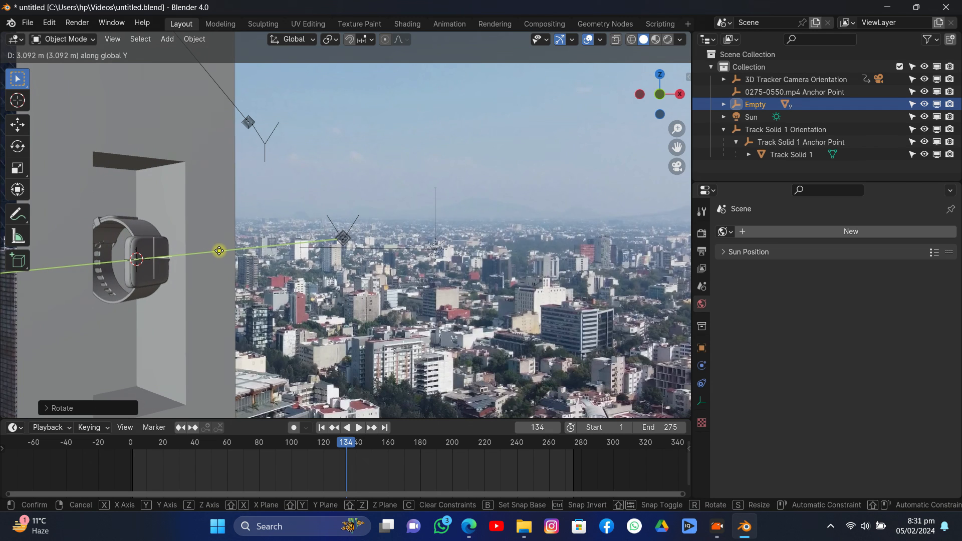
key("x")
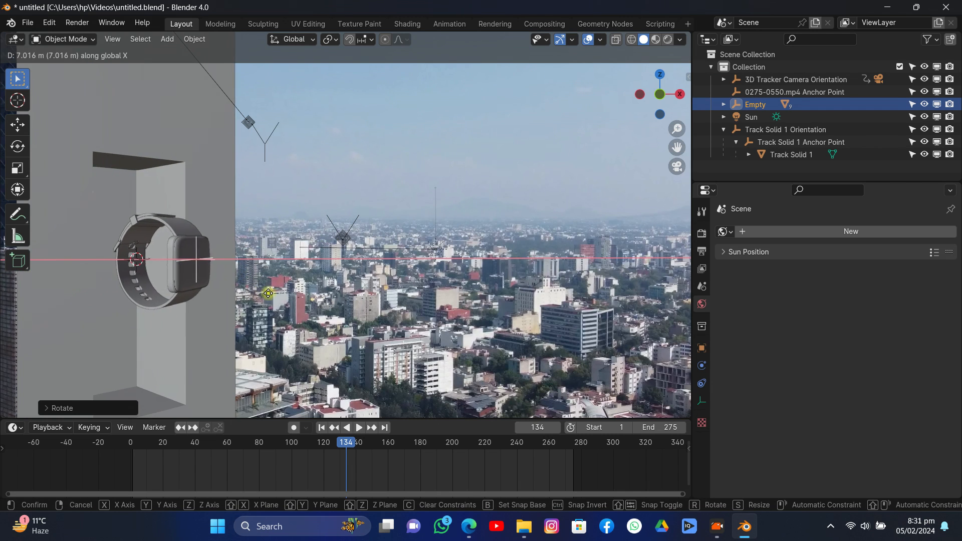
left_click(230, 269)
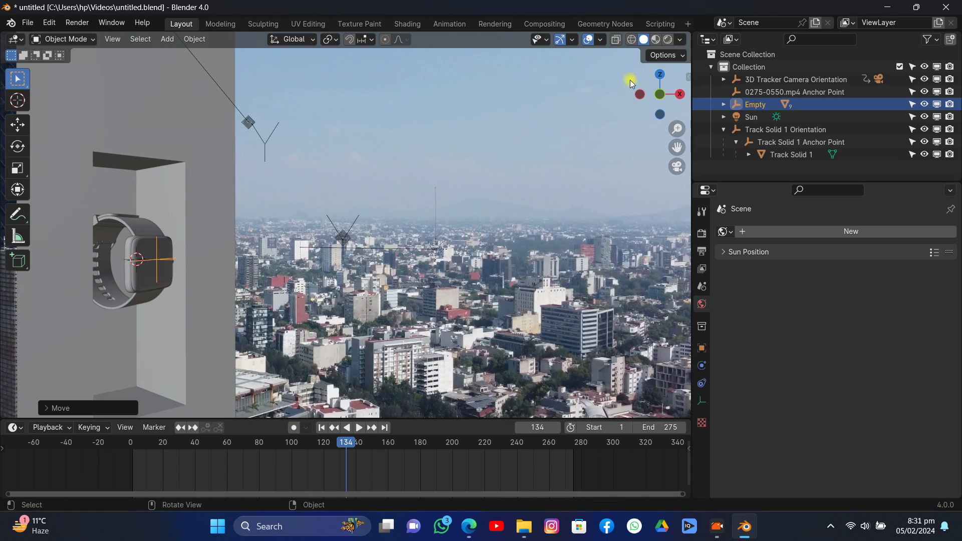
Step: Rotate the watch about the global Z axis so its face points straight out of the recess, and return to the camera view
left_click_drag(646, 86, 626, 125)
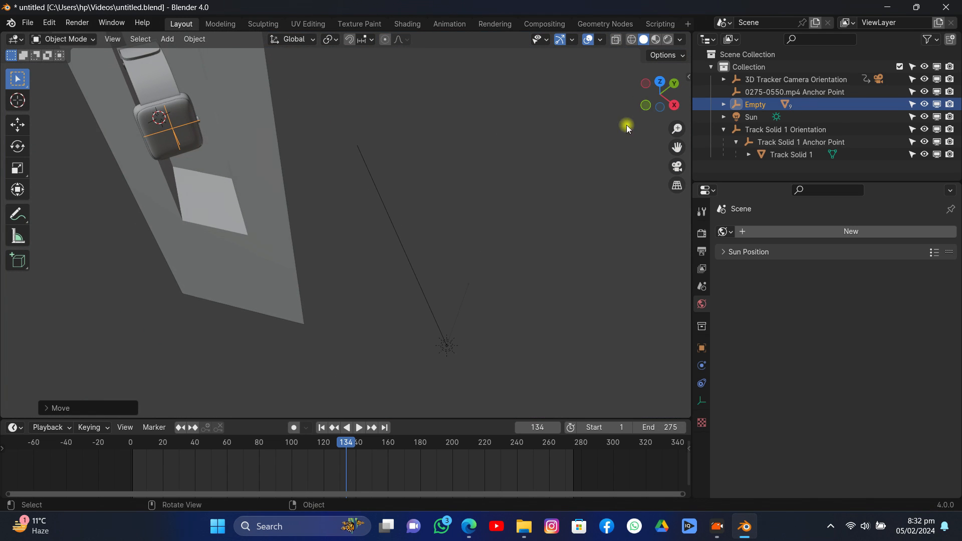
left_click_drag(674, 147, 842, 288)
key("r")
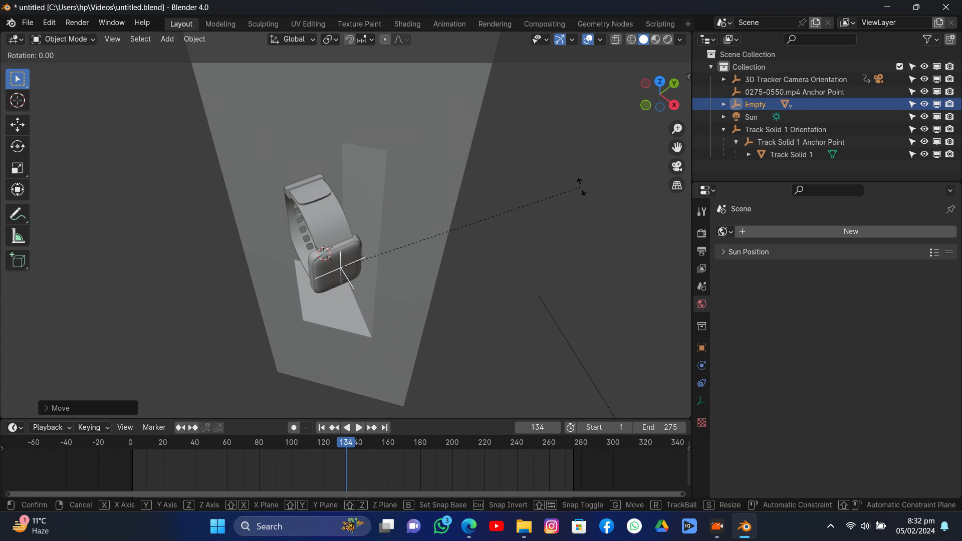
key("z")
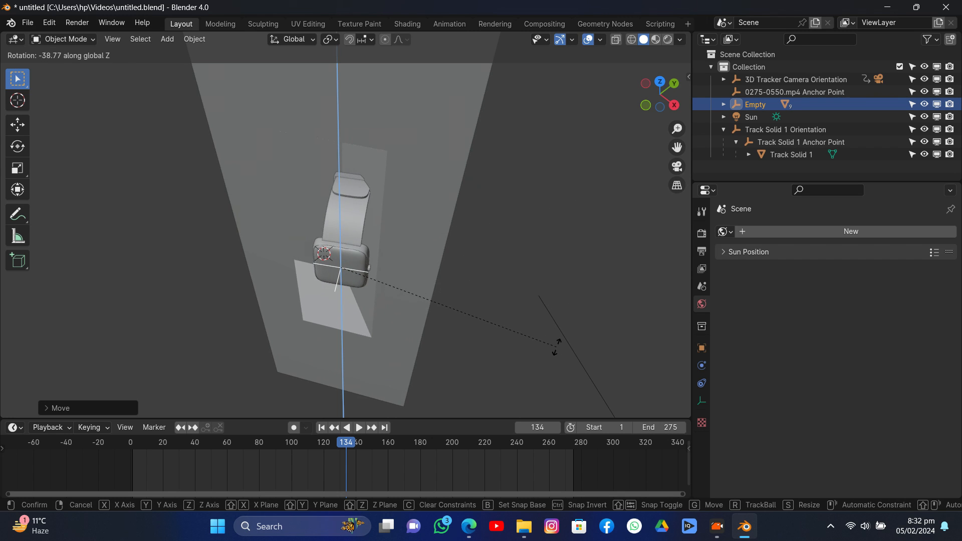
left_click(551, 290)
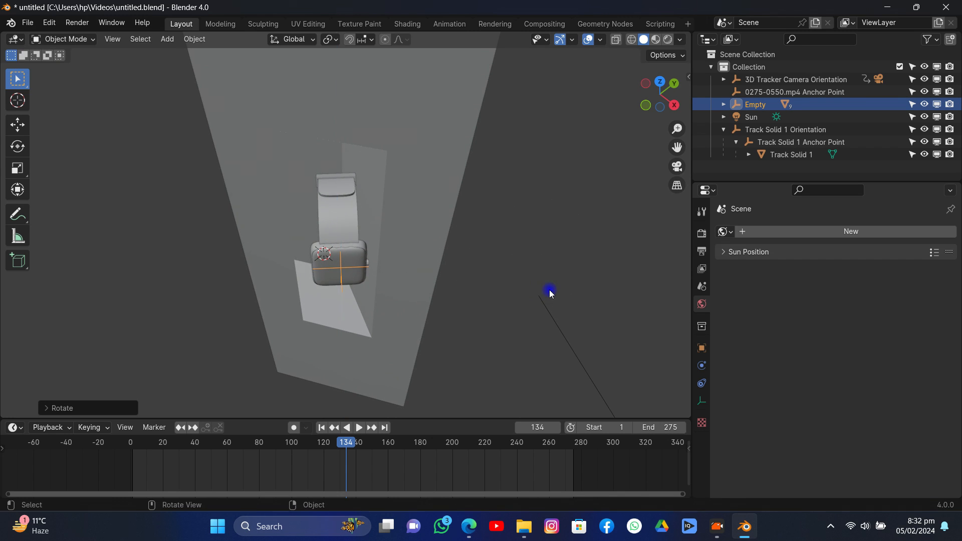
left_click(678, 169)
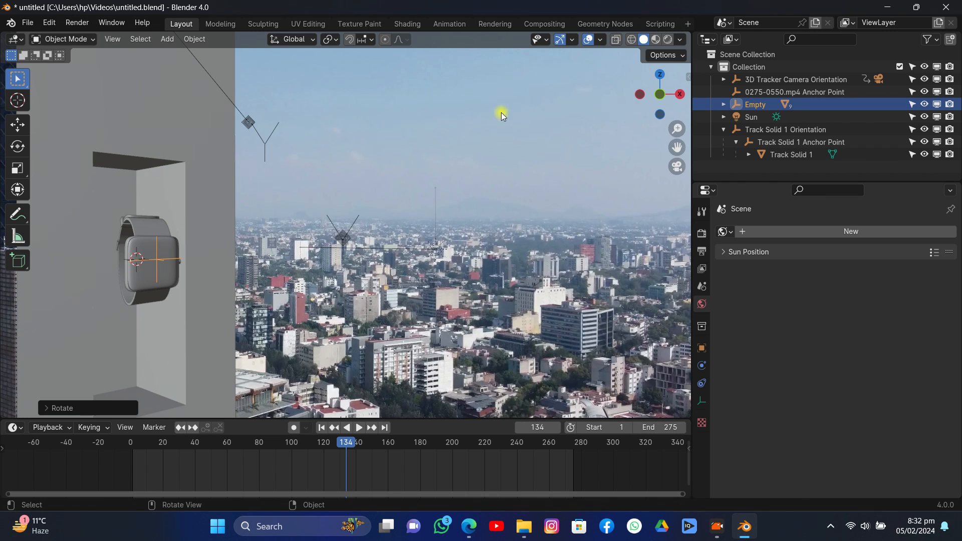
key("Home")
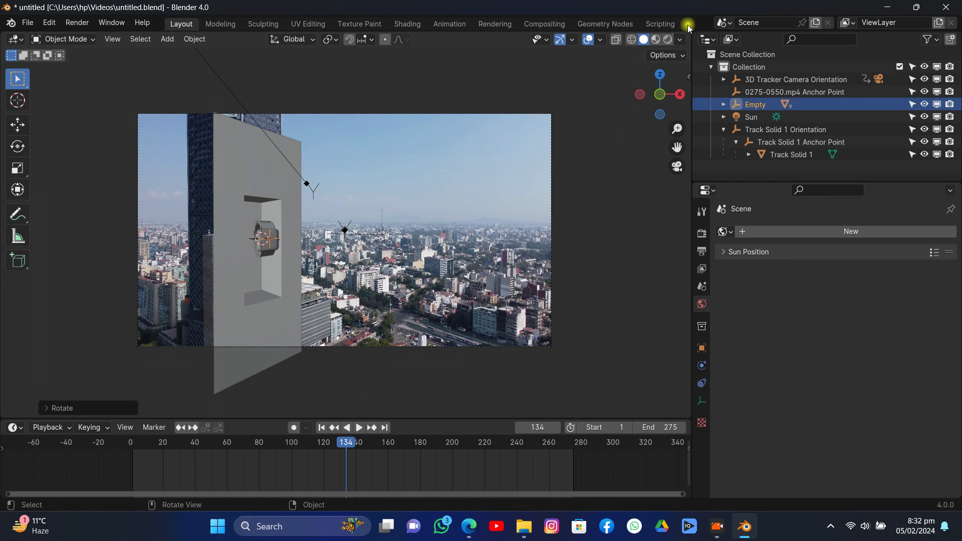
left_click(681, 39)
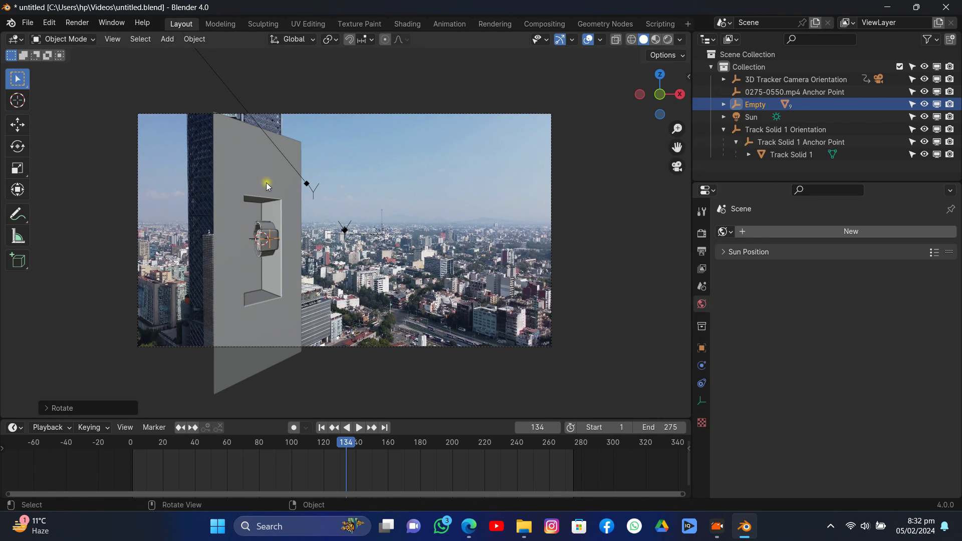
Step: Scale the watch up slightly and move it down close to the floor of the recess
scroll(342, 174, "up", 3)
key("s")
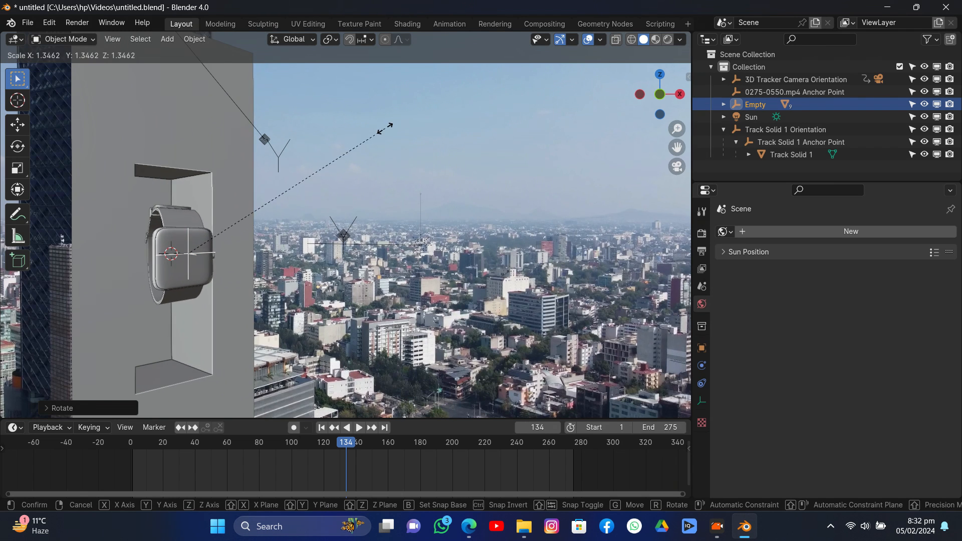
left_click(367, 158)
key("g")
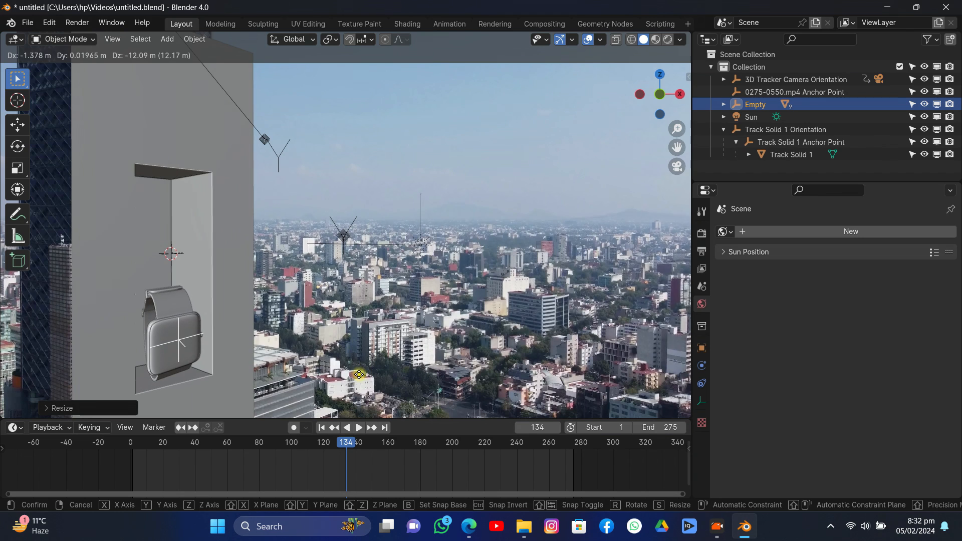
left_click(361, 371)
Step: Go to frame 1 of the timeline to check the watch's placement in the recess
scroll(306, 255, "down", 4)
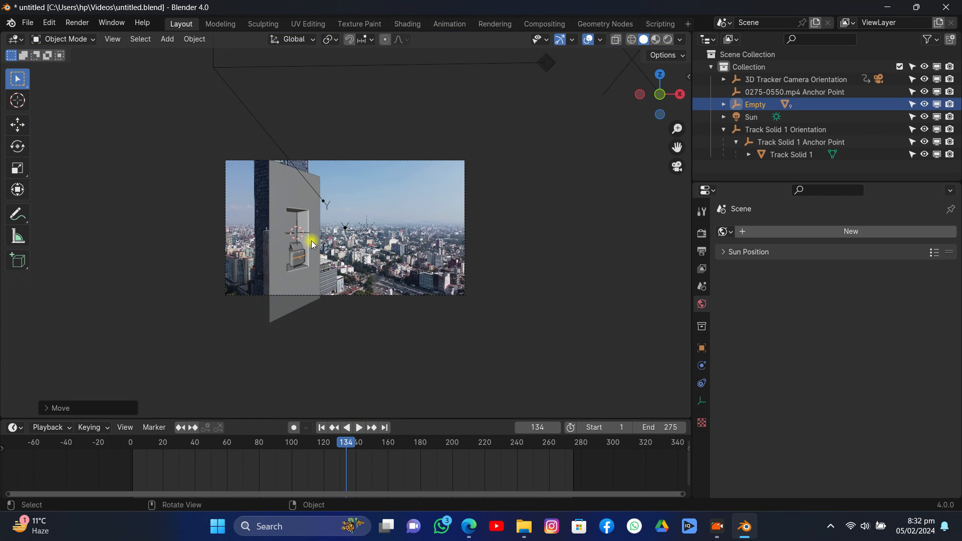
left_click(321, 427)
scroll(294, 265, "up", 7)
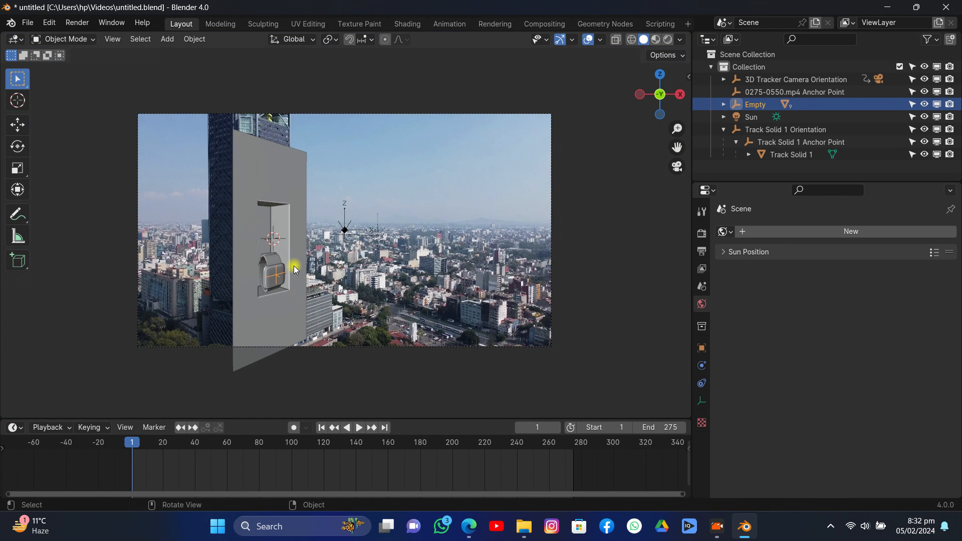
left_click_drag(678, 142, 672, 142)
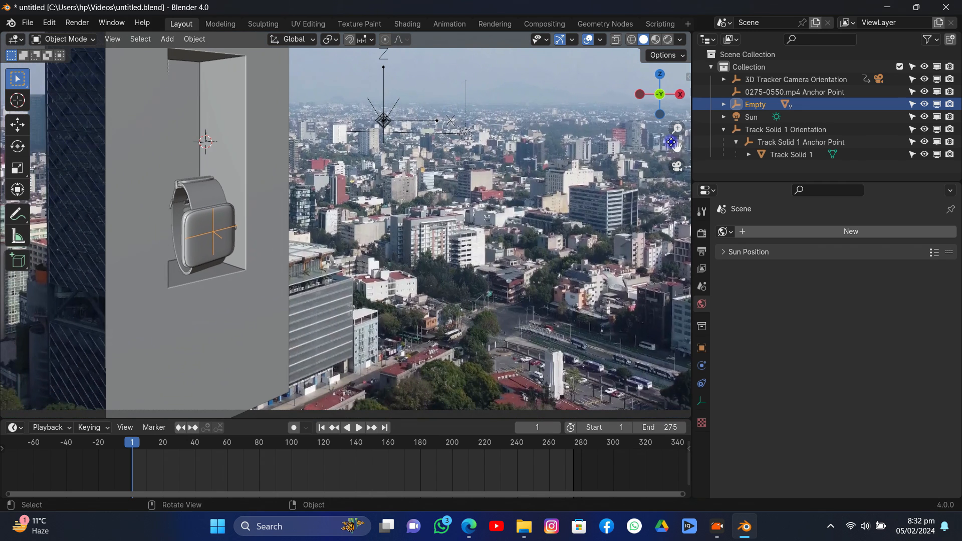
key("r")
key("y")
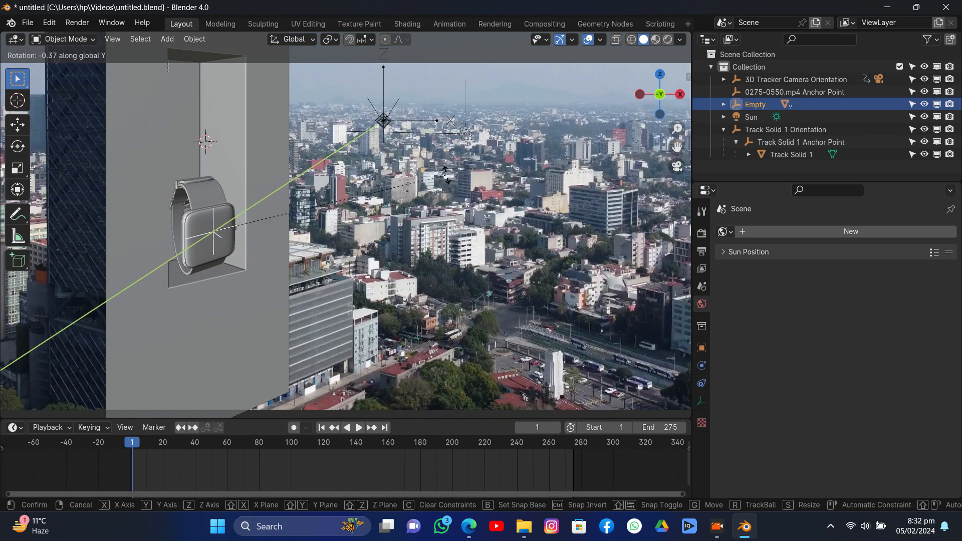
right_click(441, 178)
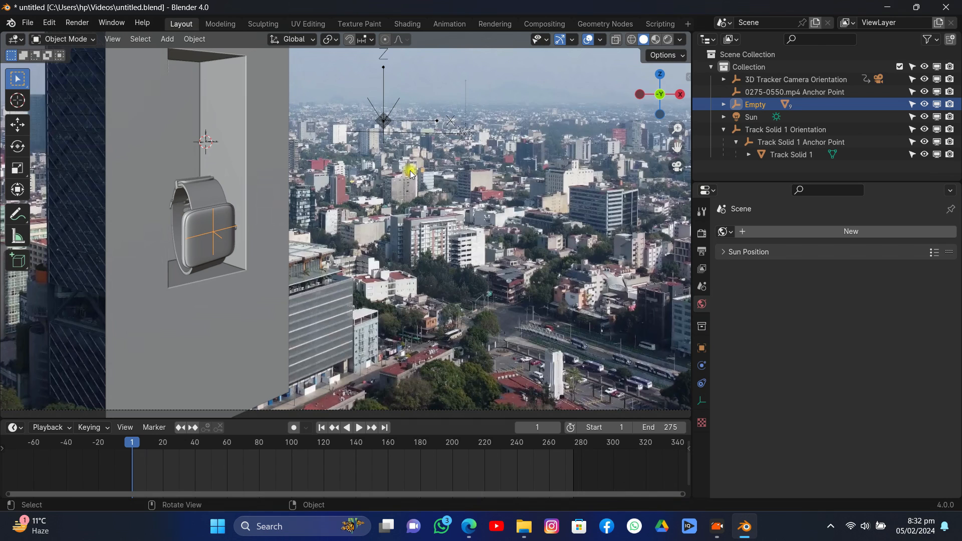
Step: Rotate the watch by about 9 degrees around the global Z axis and tilt it slightly around the global X axis
key("r")
key("z")
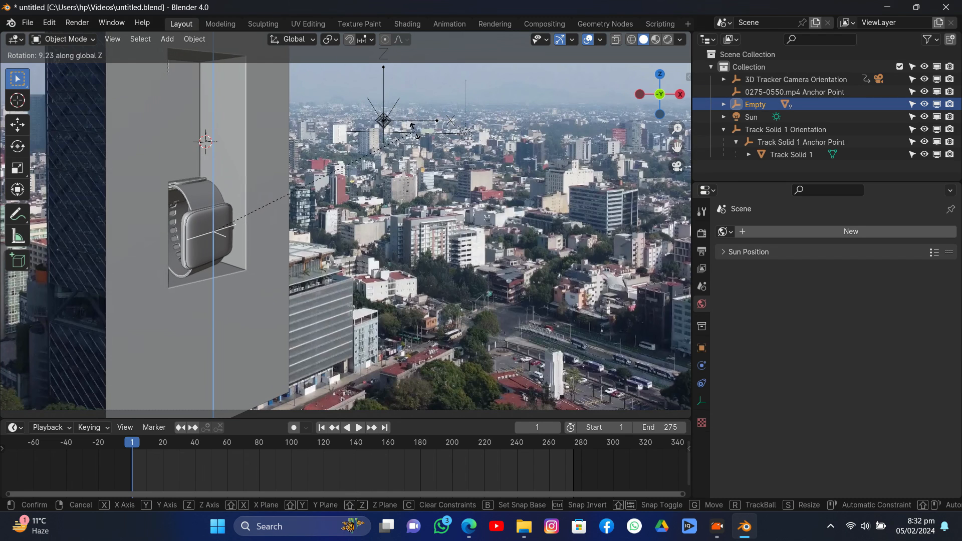
left_click(416, 129)
key("r")
key("x")
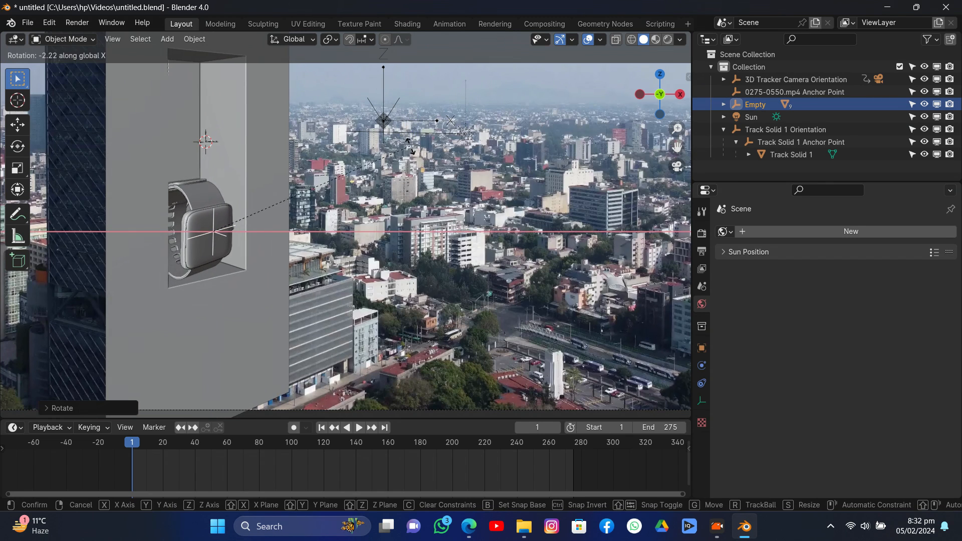
right_click(415, 161)
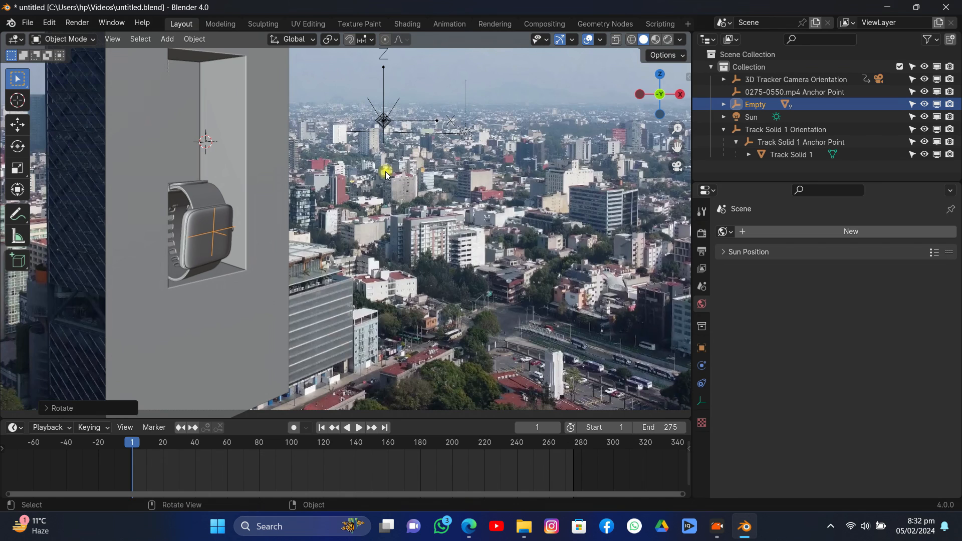
key("r")
right_click(384, 158)
Step: Move the watch up along the global Z axis into the upper part of the recess
key("g")
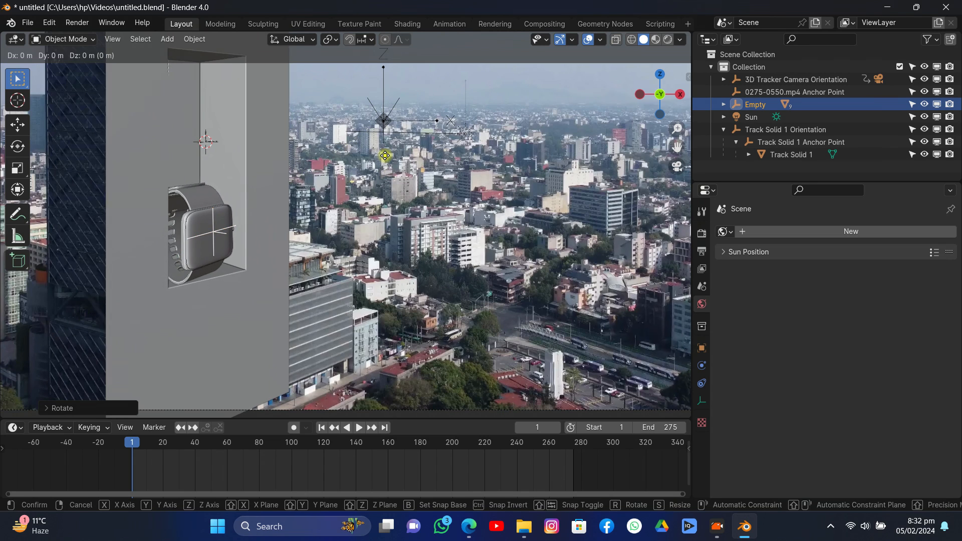
key("z")
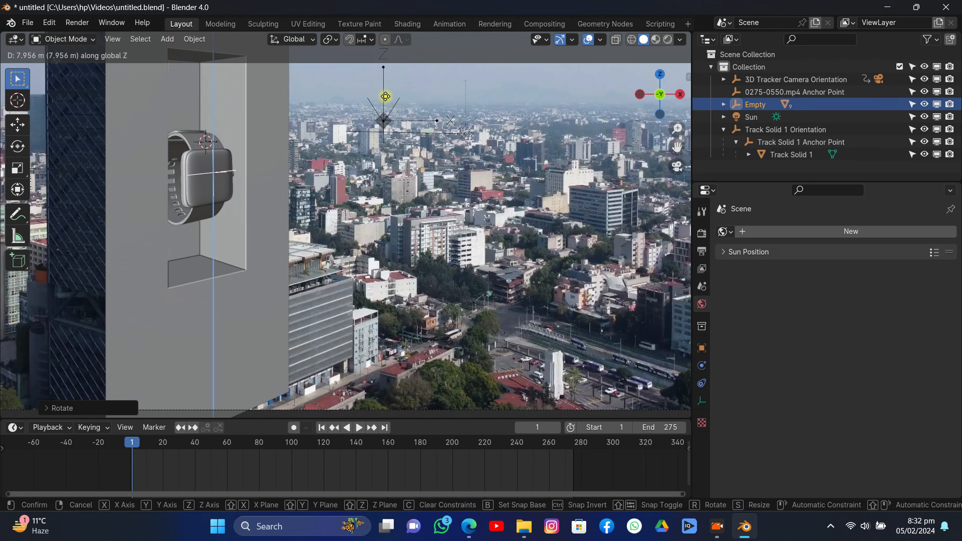
left_click(399, 411)
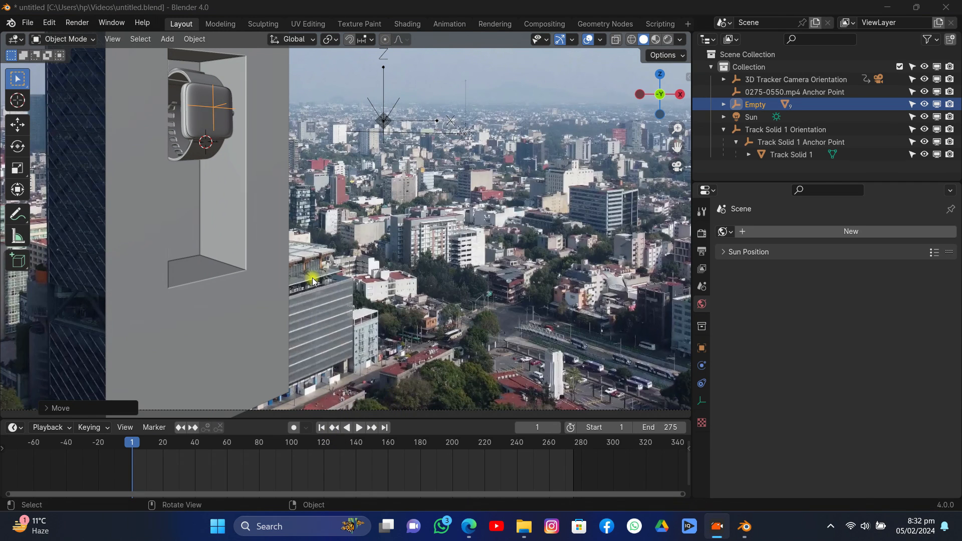
left_click_drag(152, 442, 153, 492)
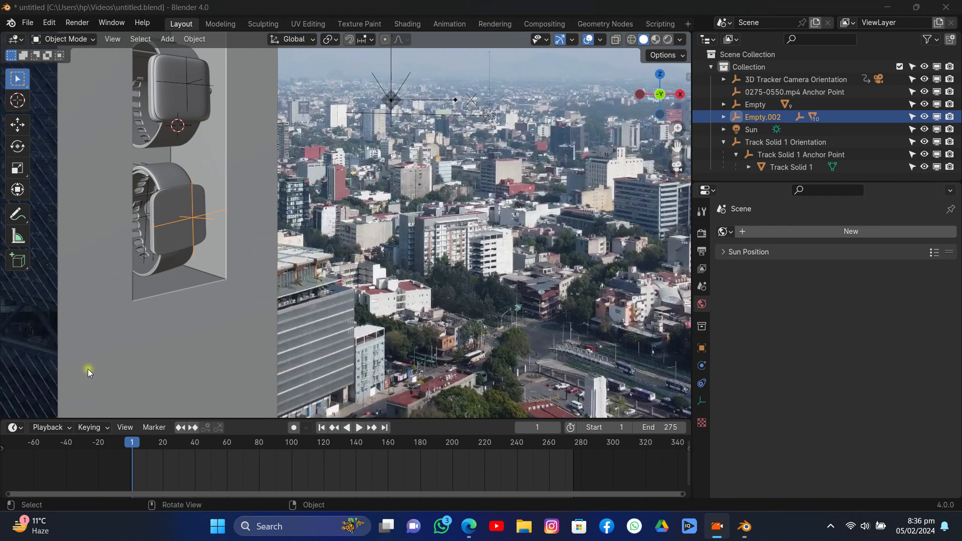
Step: Tilt the second, lower watch (Empty.002) slightly around the global X axis
scroll(134, 278, "down", 3)
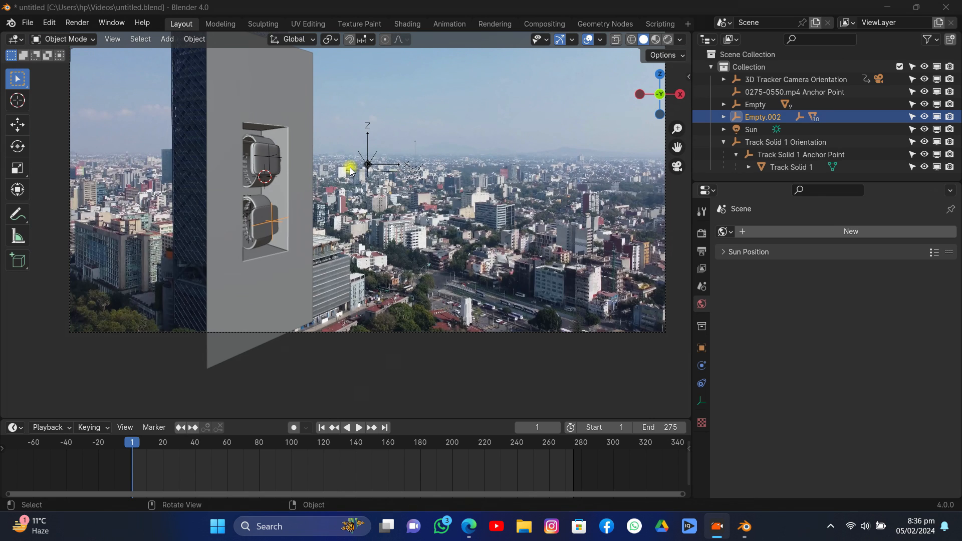
key("r")
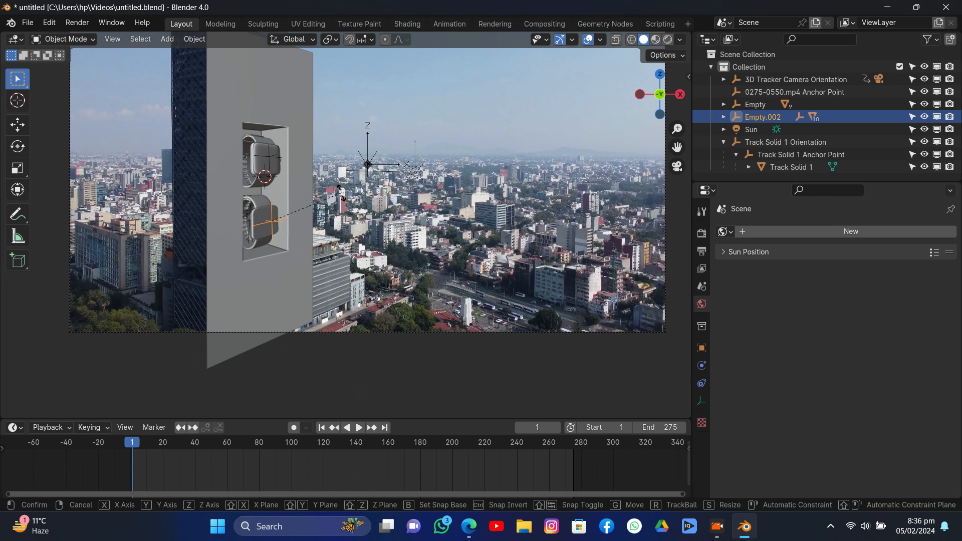
key("x")
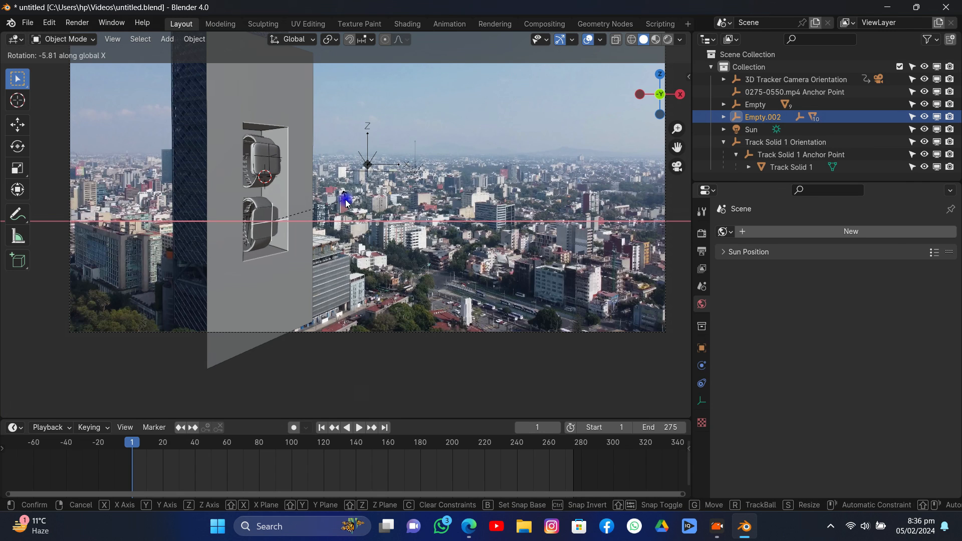
left_click(335, 209)
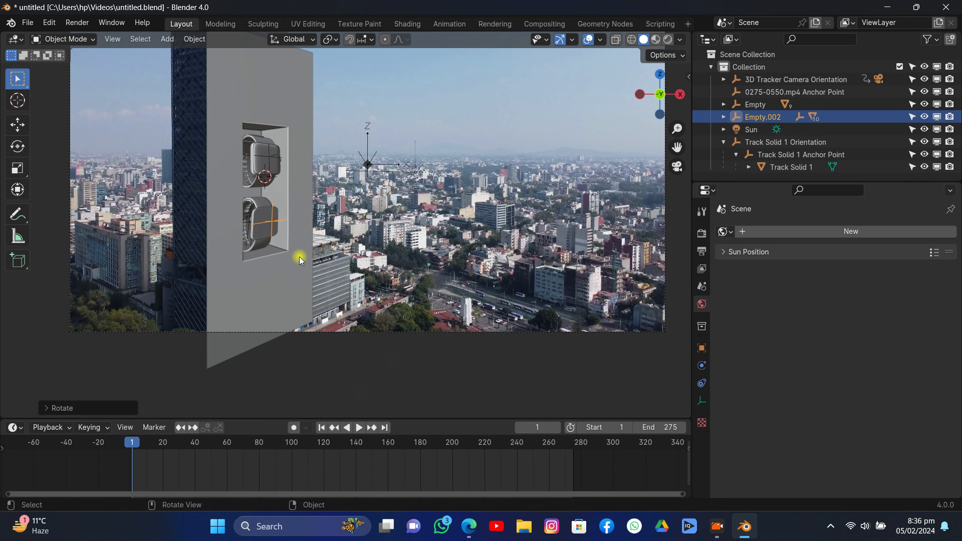
Step: Play the animation to preview both watches, go to the last frame, 275, and save the file
key("space")
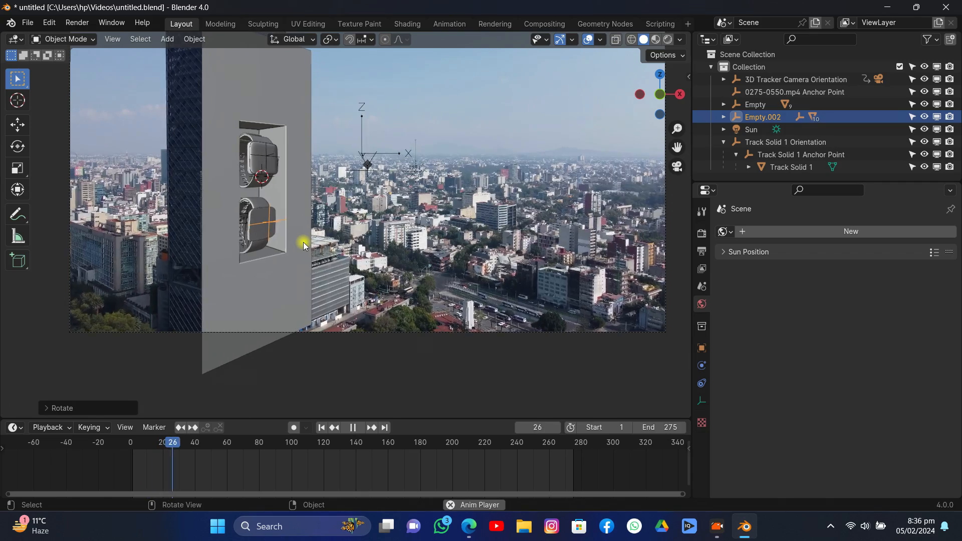
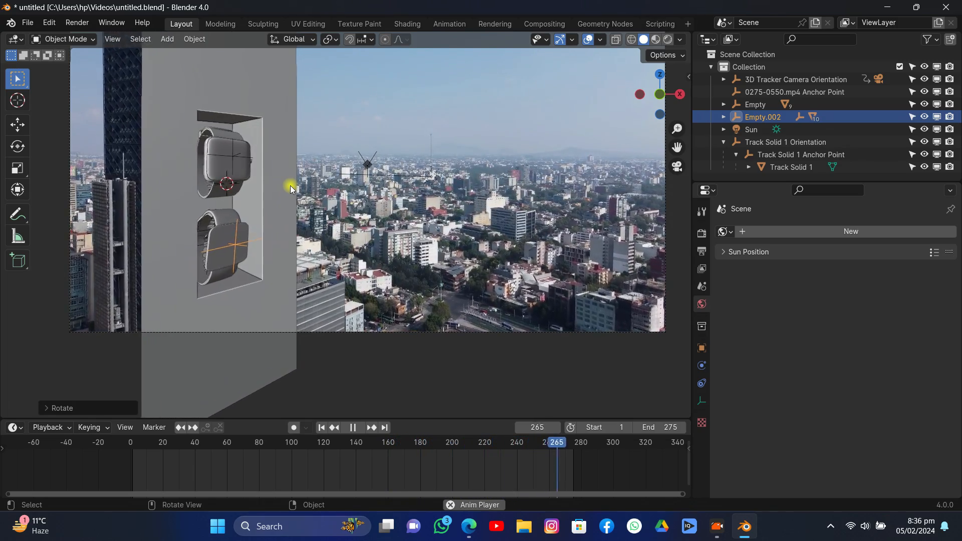
key("space")
left_click(386, 426)
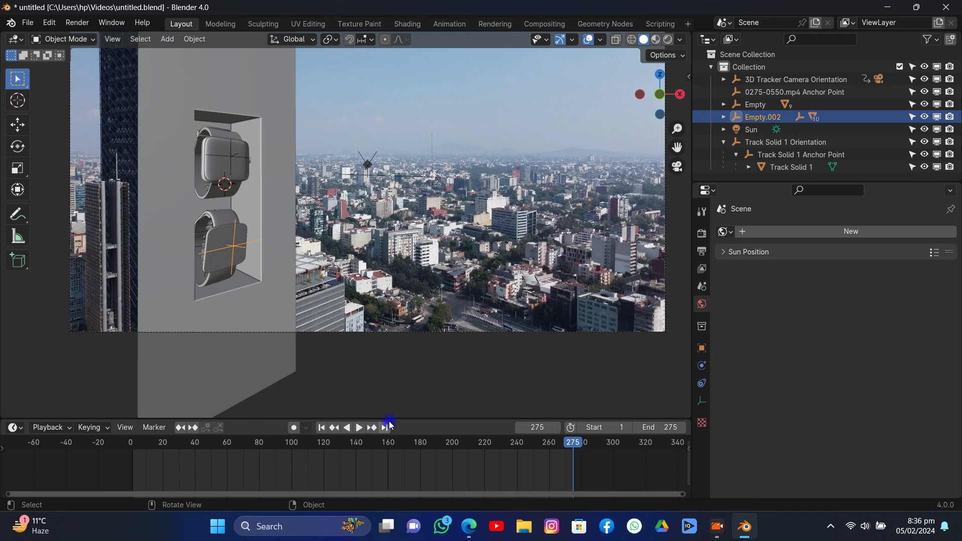
key("ctrl+s")
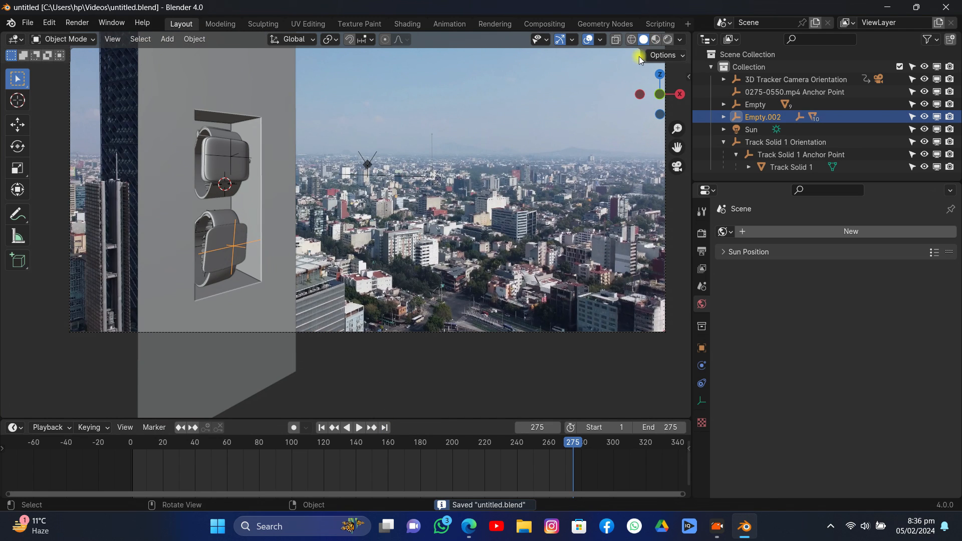
Step: Switch the viewport to rendered shading and turn off the Extras overlay
key("z")
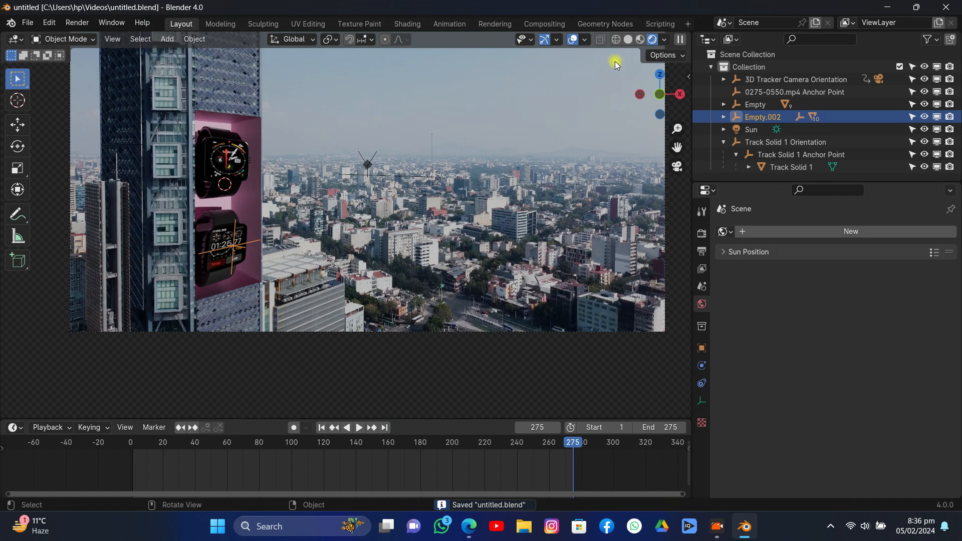
left_click(588, 40)
left_click(523, 174)
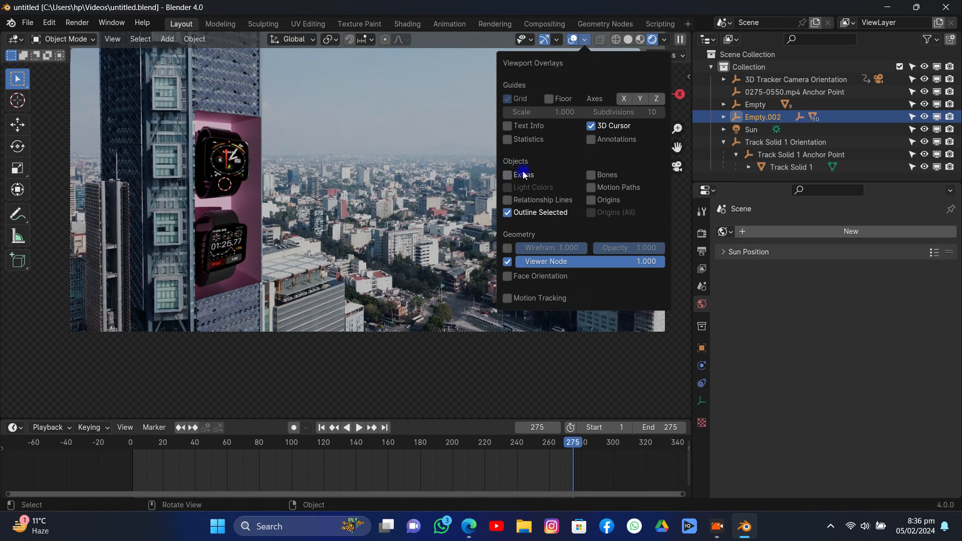
left_click(584, 41)
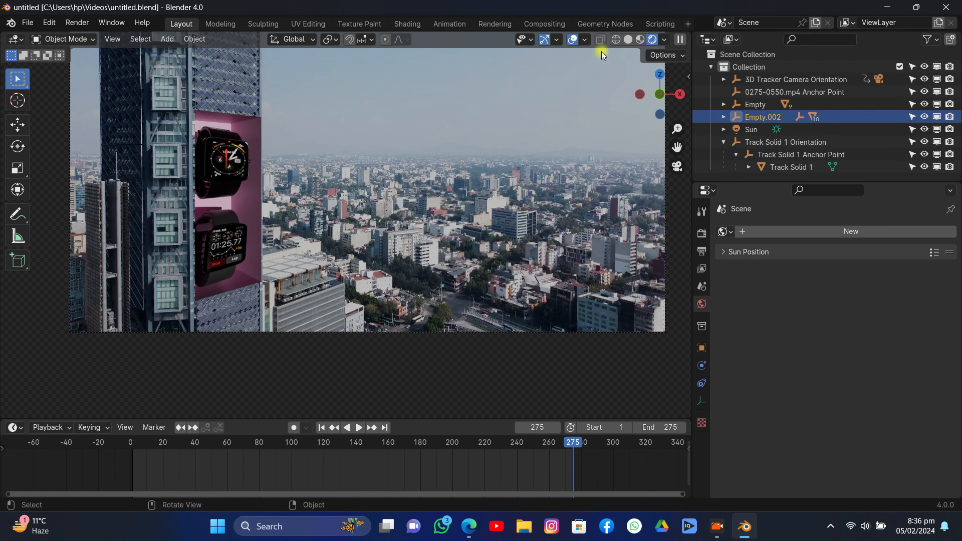
Step: Return the viewport to solid shading and scrub the timeline to frame 62
left_click(629, 40)
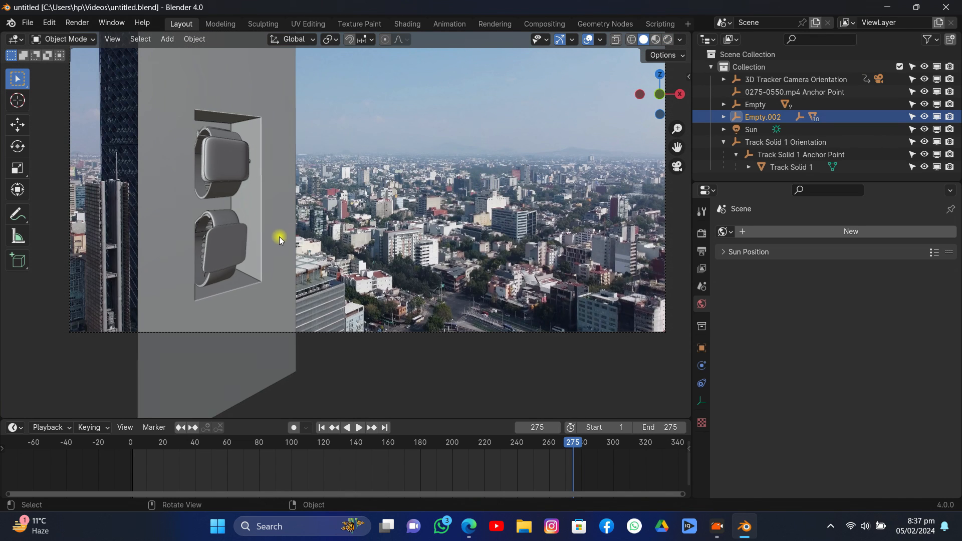
scroll(278, 236, "down", 2)
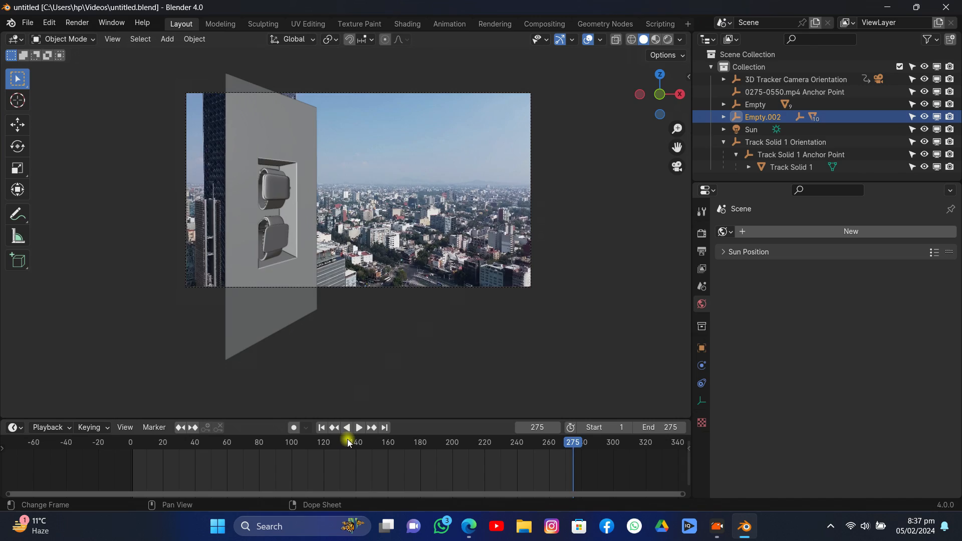
left_click_drag(349, 443, 230, 447)
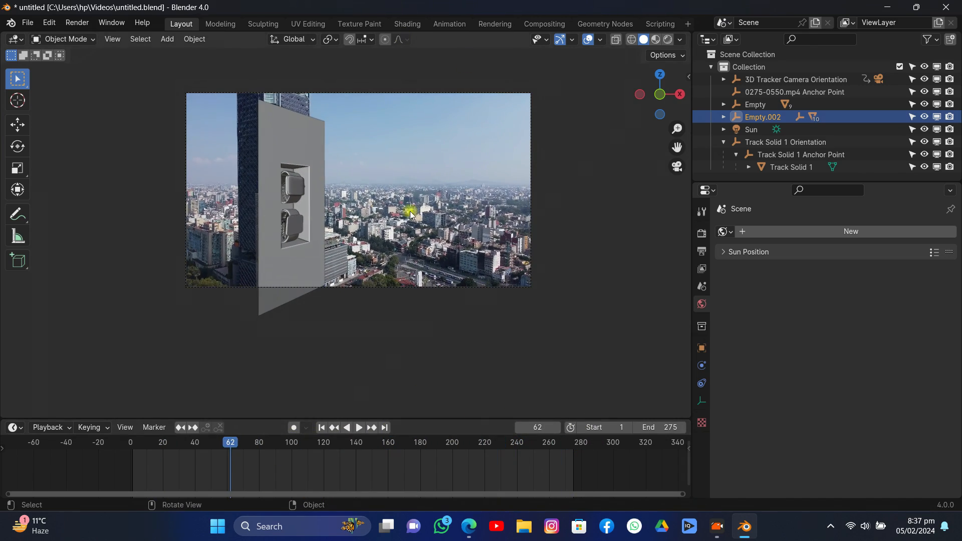
Step: Turn the viewport's Extras overlay back on
scroll(400, 148, "up", 3)
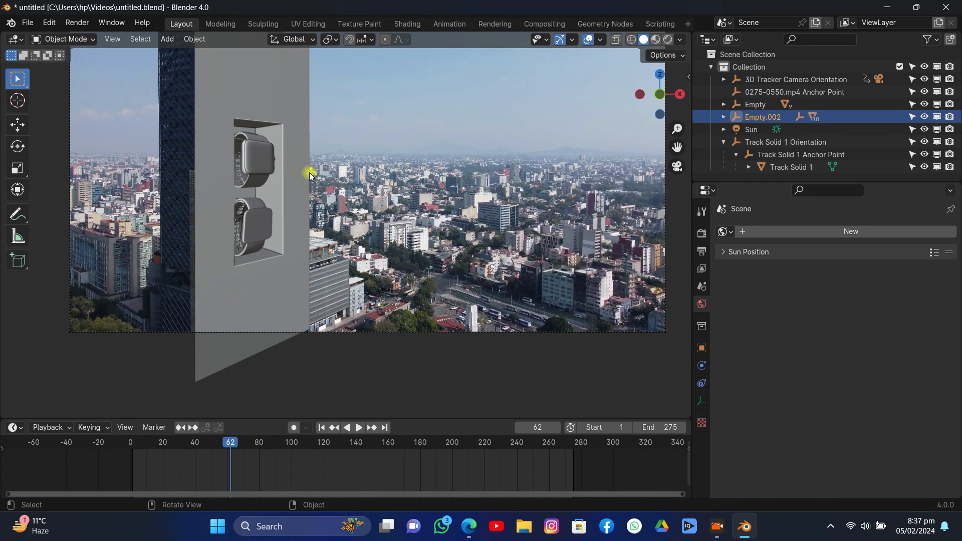
left_click(600, 40)
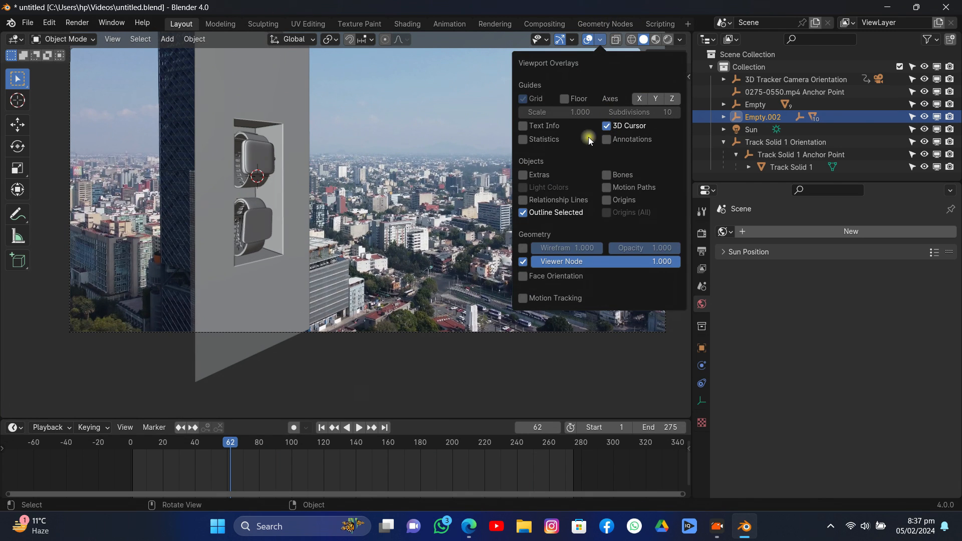
left_click(524, 175)
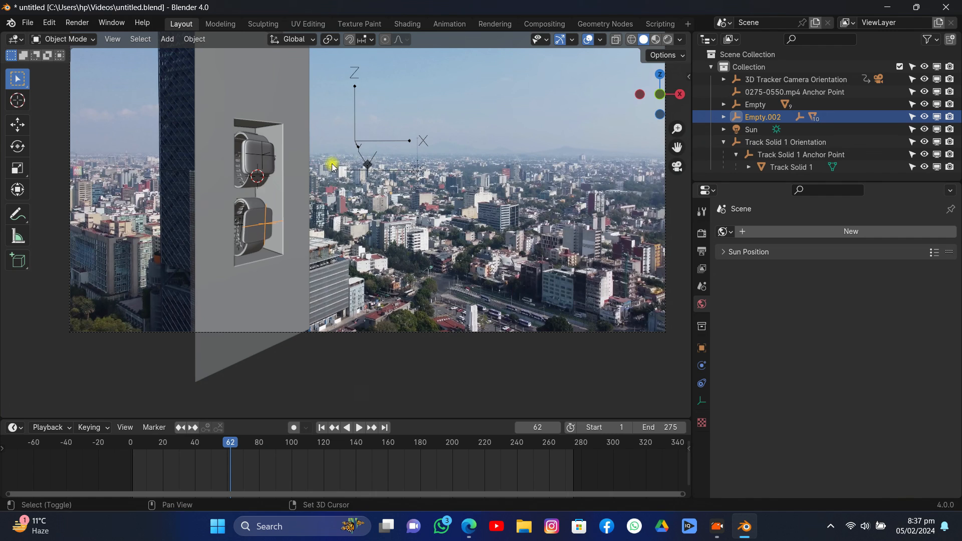
Step: Add a mesh plane at the 3D cursor between the two watches
key("shift+a")
mouse_move(296, 63)
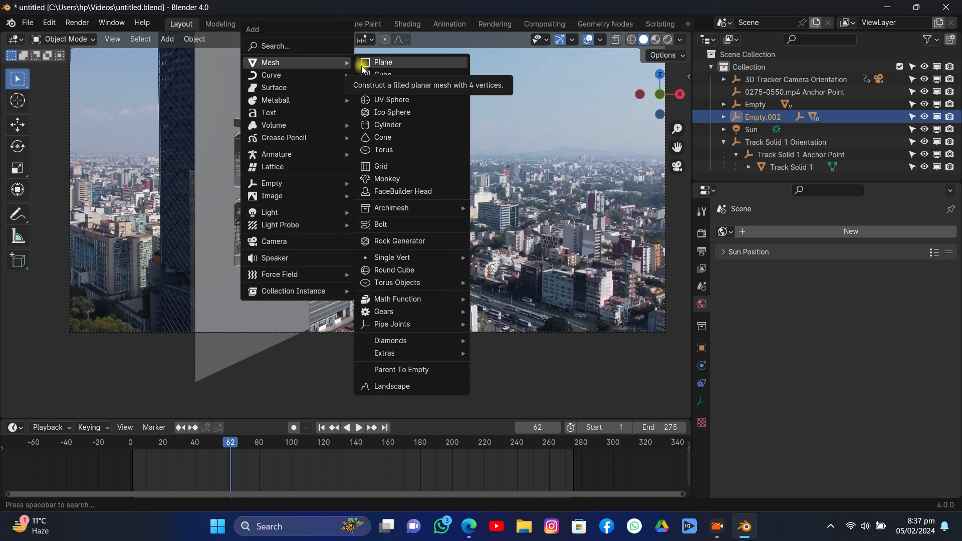
left_click(363, 63)
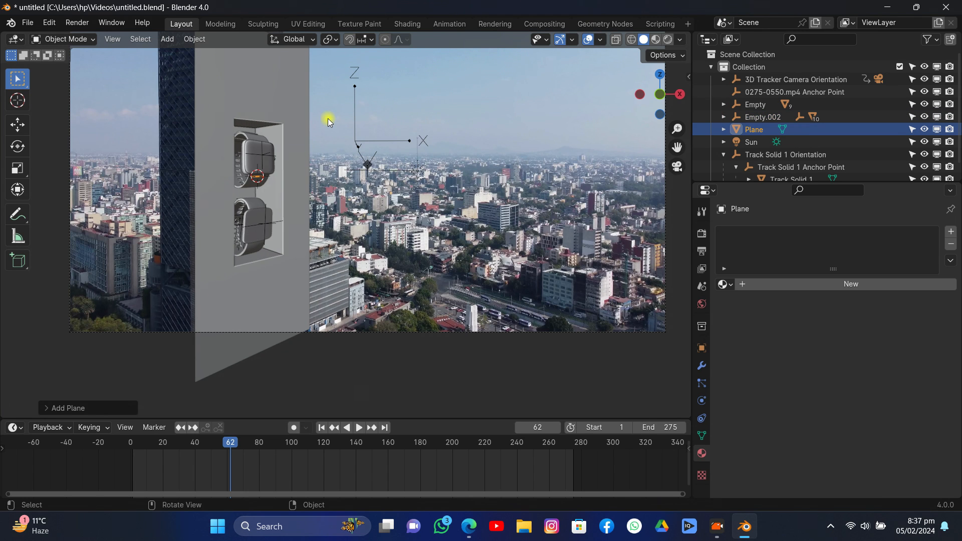
Step: Rotate the new plane about the global Y axis
key("r")
key("y")
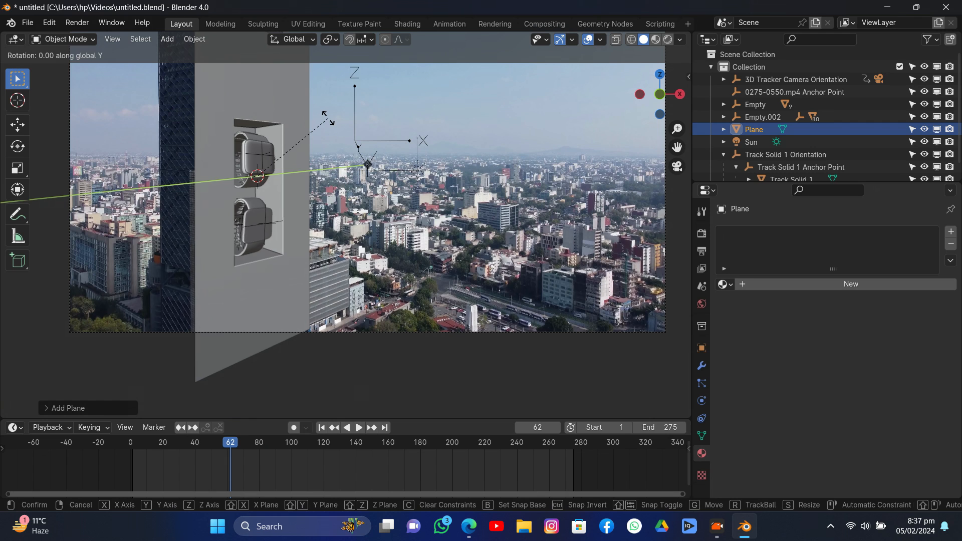
left_click(328, 117)
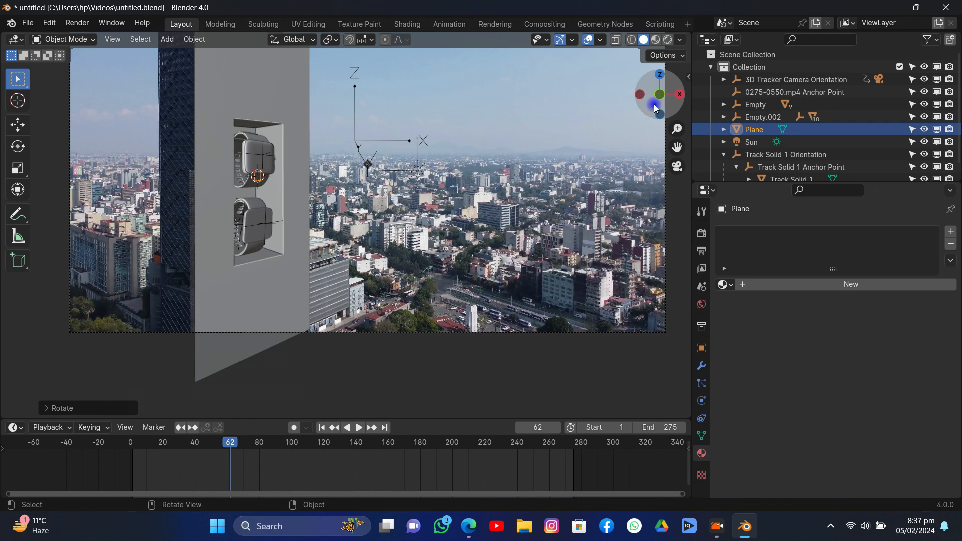
Step: Copy the rotation of the Track Solid 1 wall onto the new plane
left_click_drag(655, 108, 352, 157)
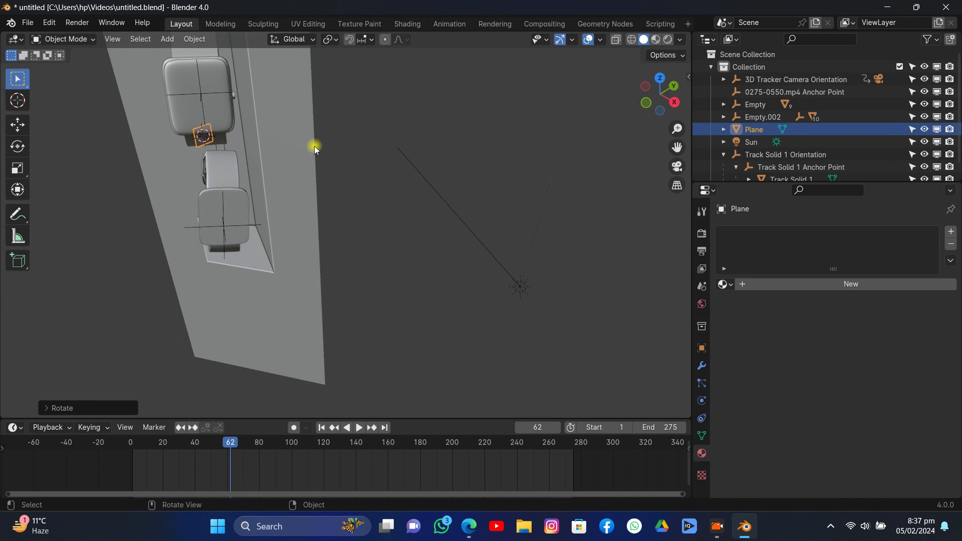
left_click(302, 140)
key("ctrl+c")
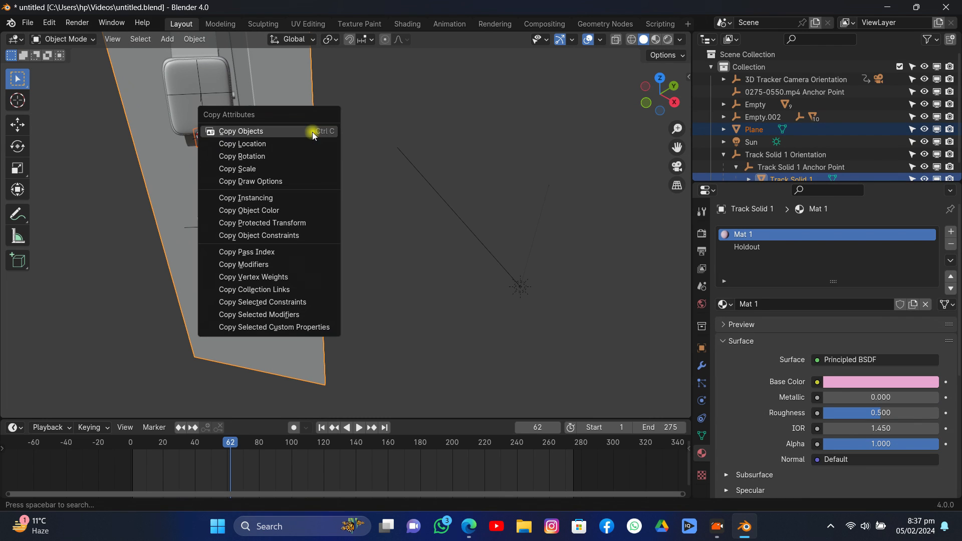
left_click(272, 155)
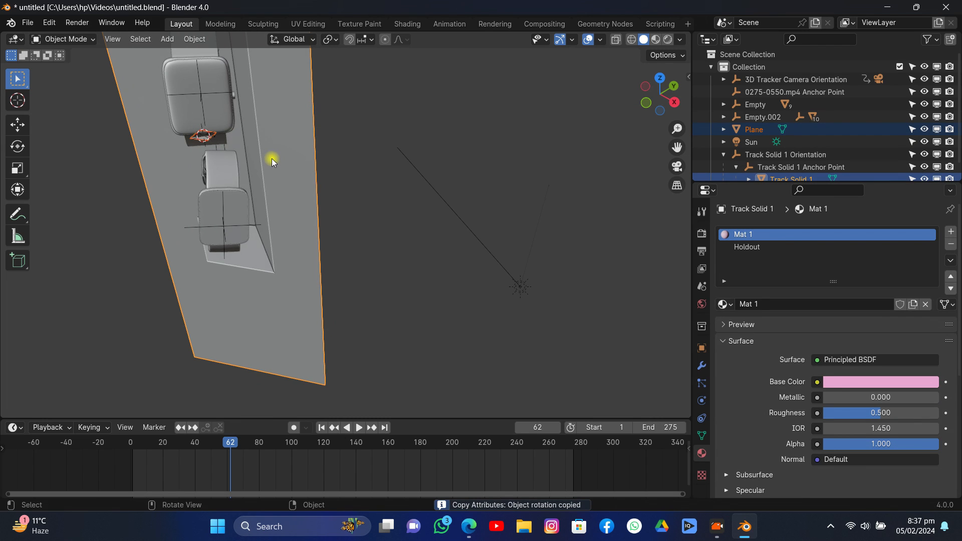
Step: Select only the plane and scale it up uniformly to about 8 times its size
left_click(209, 143)
key("s")
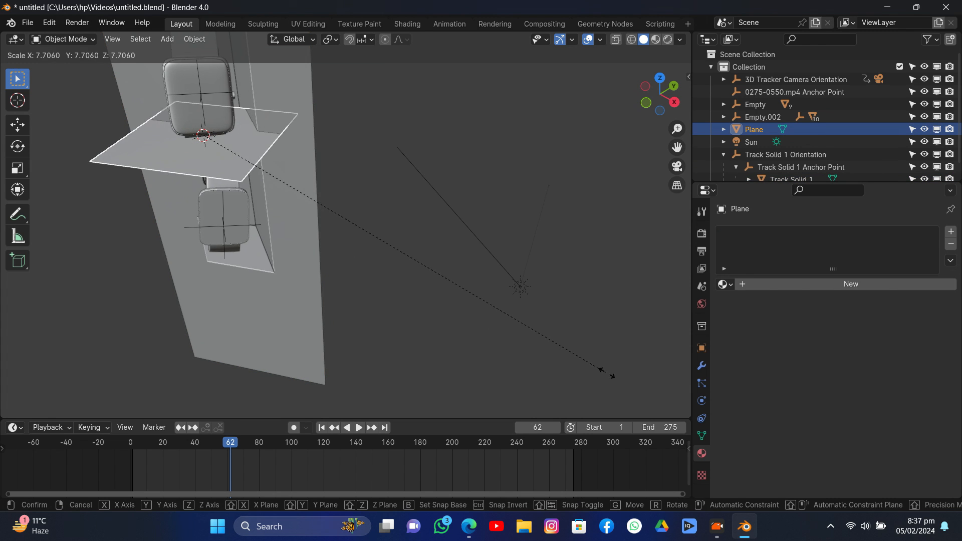
left_click(630, 380)
Step: Set the transform orientation to Local and rotate the plane 90 degrees about its local X axis
left_click(660, 78)
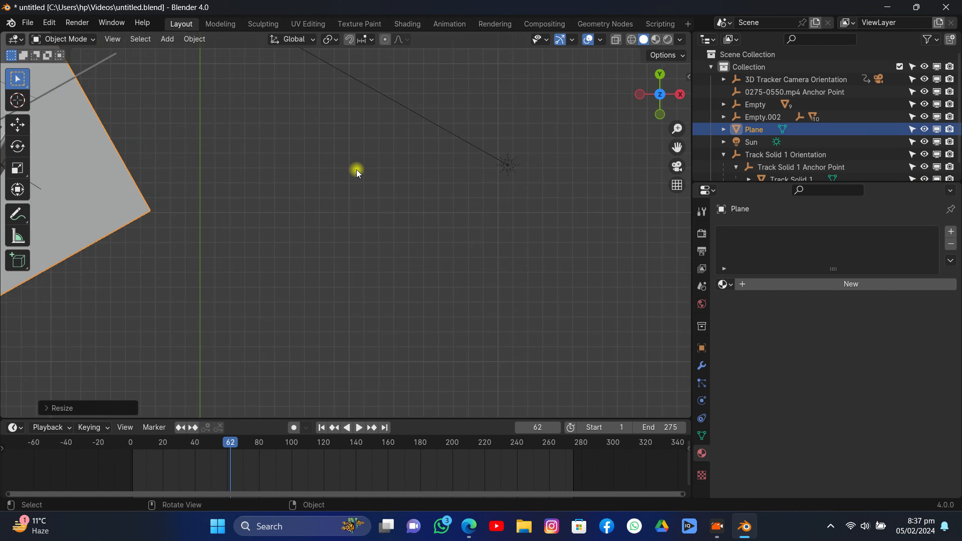
scroll(357, 169, "down", 5)
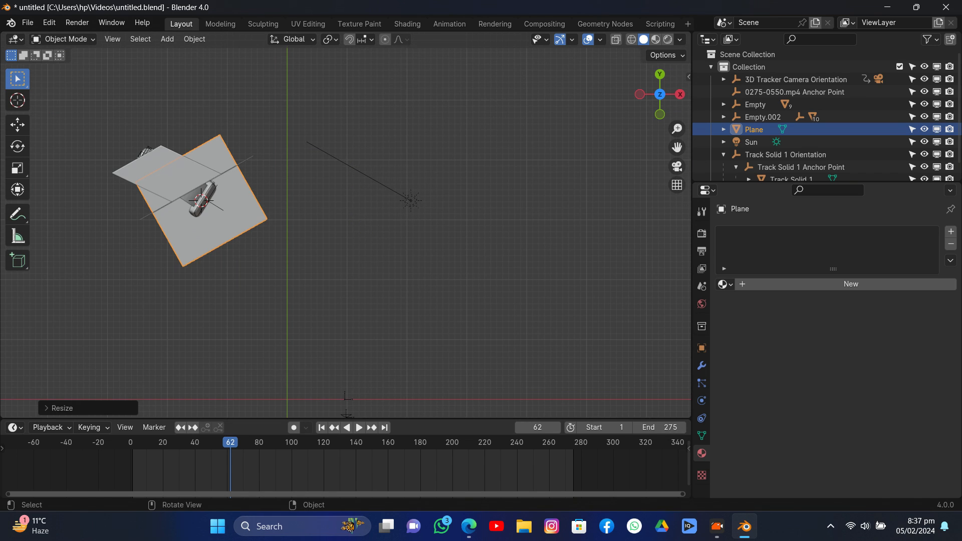
key("s")
right_click(359, 212)
left_click(294, 38)
left_click(261, 91)
key("r")
key("y")
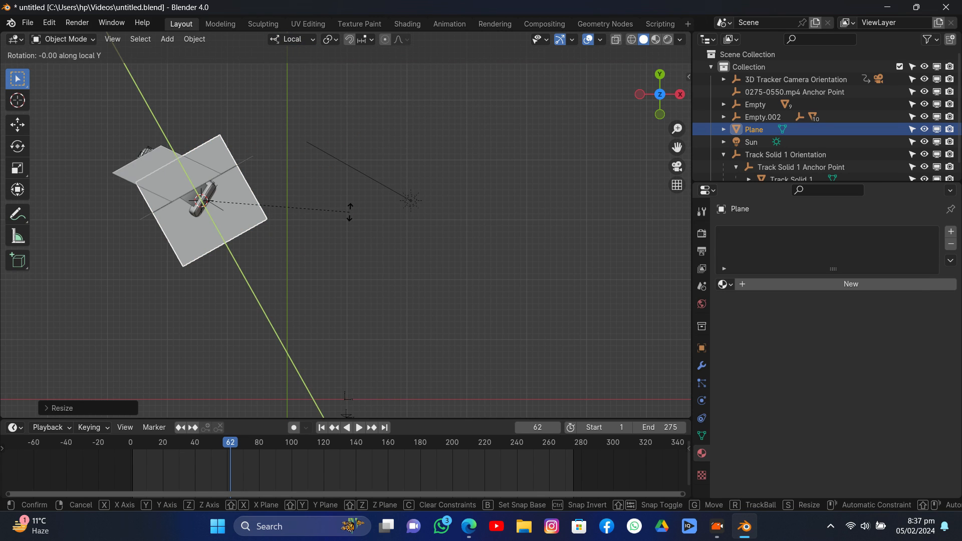
type("x90")
left_click(350, 212)
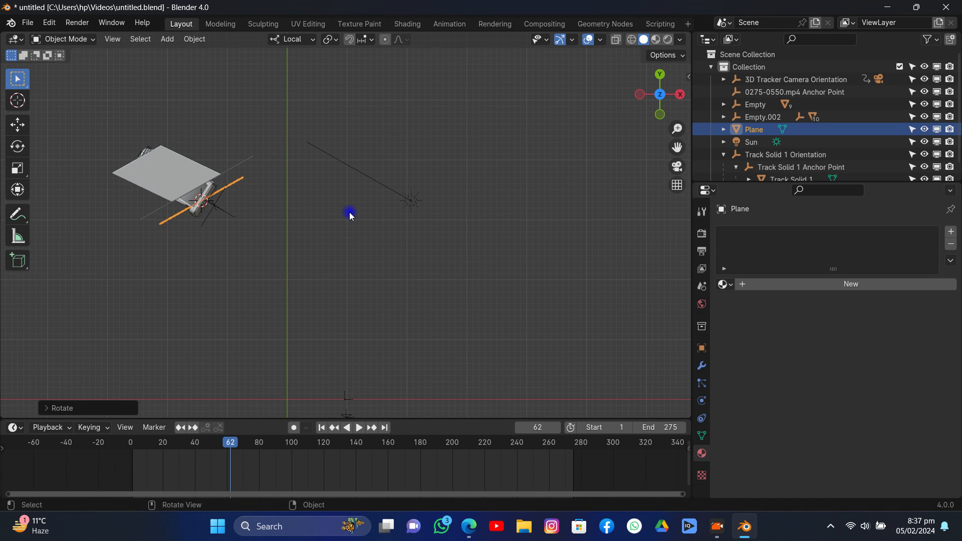
Step: Enlarge the plane uniformly by about 1.3 times, rotate it very slightly from the top view, and return to the camera view
key("s")
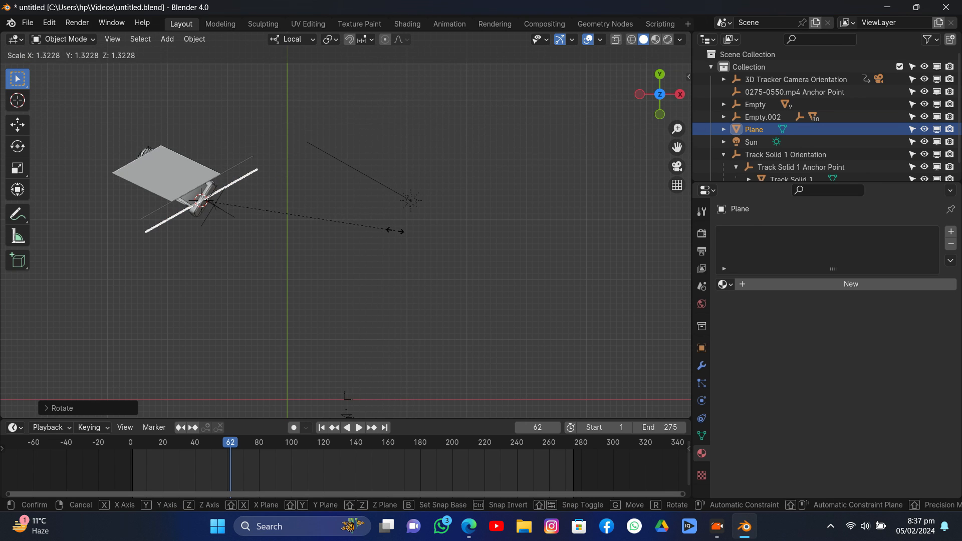
left_click(396, 232)
key("r")
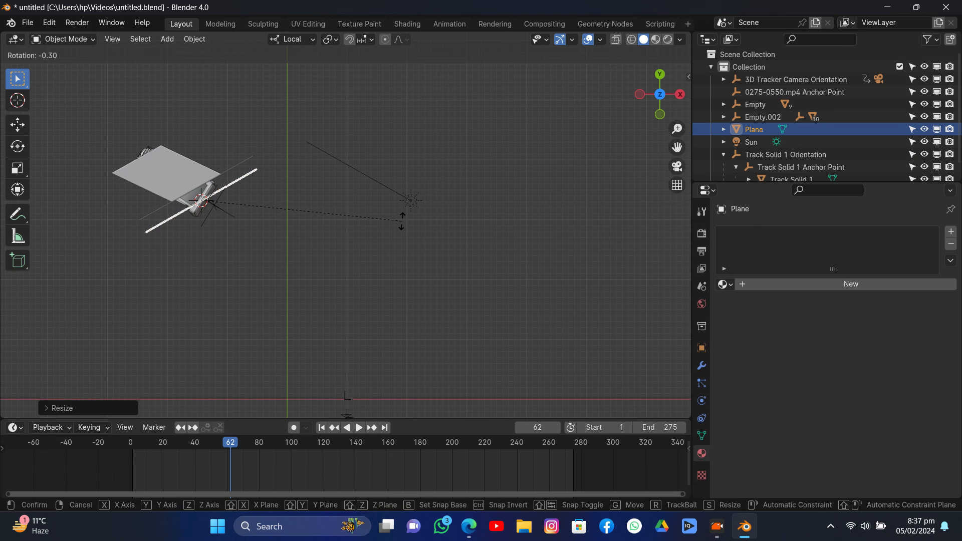
left_click(403, 224)
left_click(677, 168)
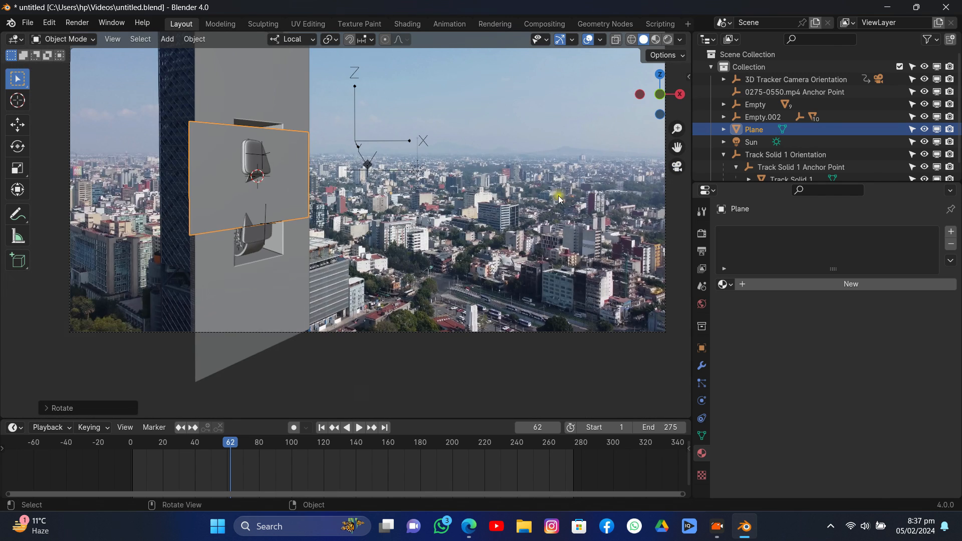
Step: Scale the plane to about 0.45 along its local X axis and shift it slightly along X over the recess
key("s")
key("x")
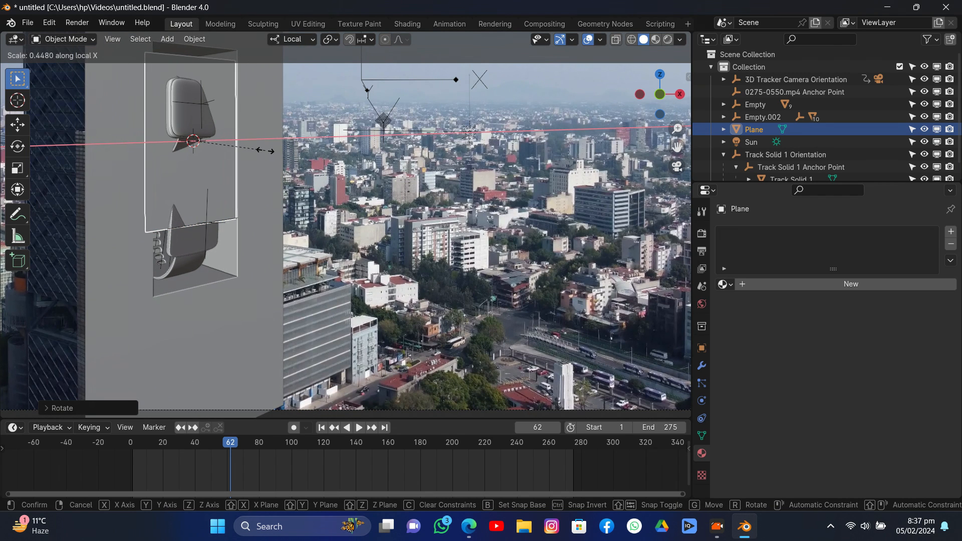
left_click(265, 151)
key("g")
key("x")
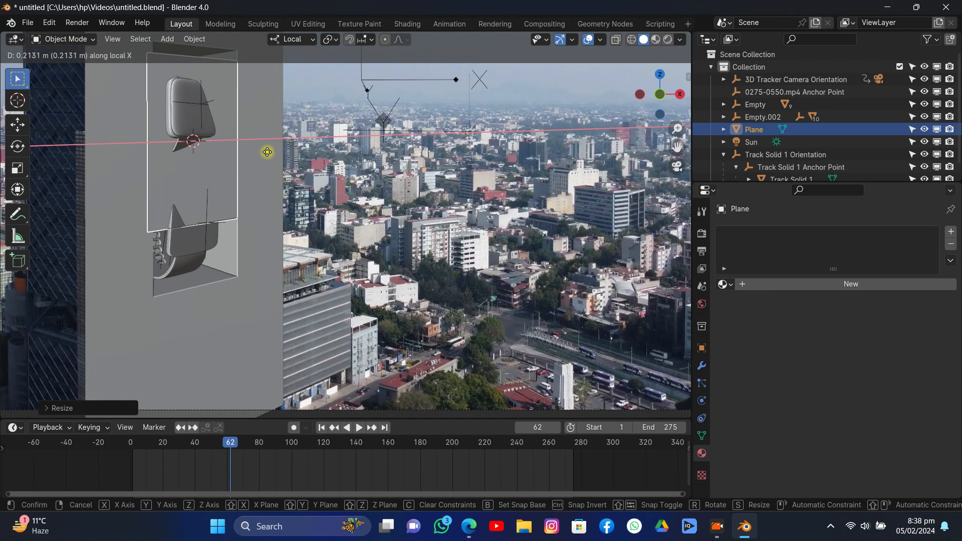
left_click(271, 156)
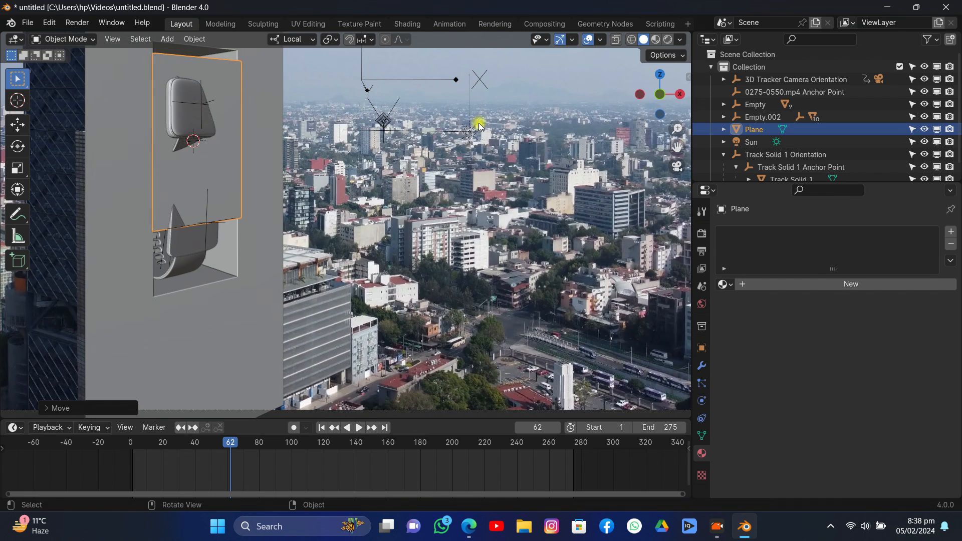
Step: Move the plane along its local Z axis towards the recess, behind the watch faces
left_click_drag(655, 97, 677, 103)
key("g")
key("y")
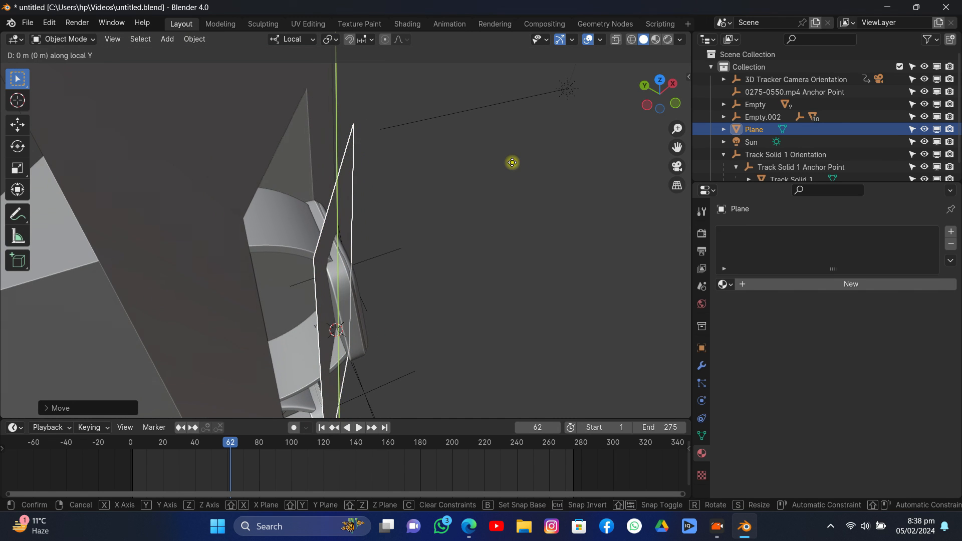
key("x")
key("z")
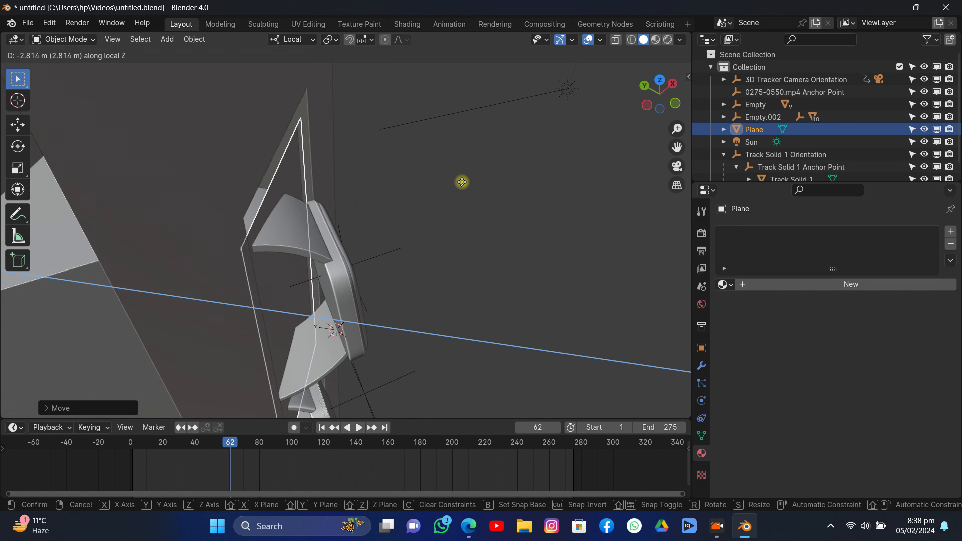
left_click(464, 184)
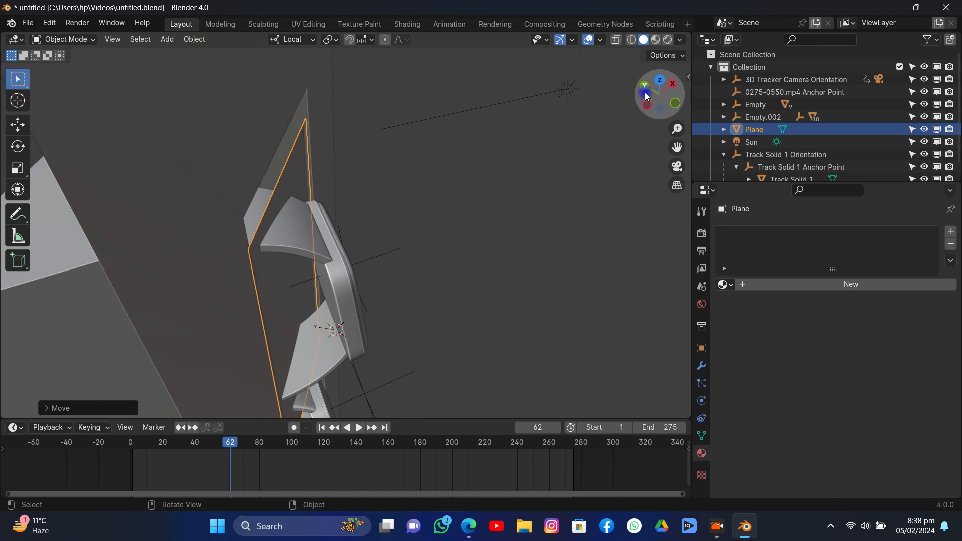
Step: Shift the plane slightly along its local X axis to line up with the recess's side edges
left_click_drag(647, 97, 677, 88)
key("g")
key("x")
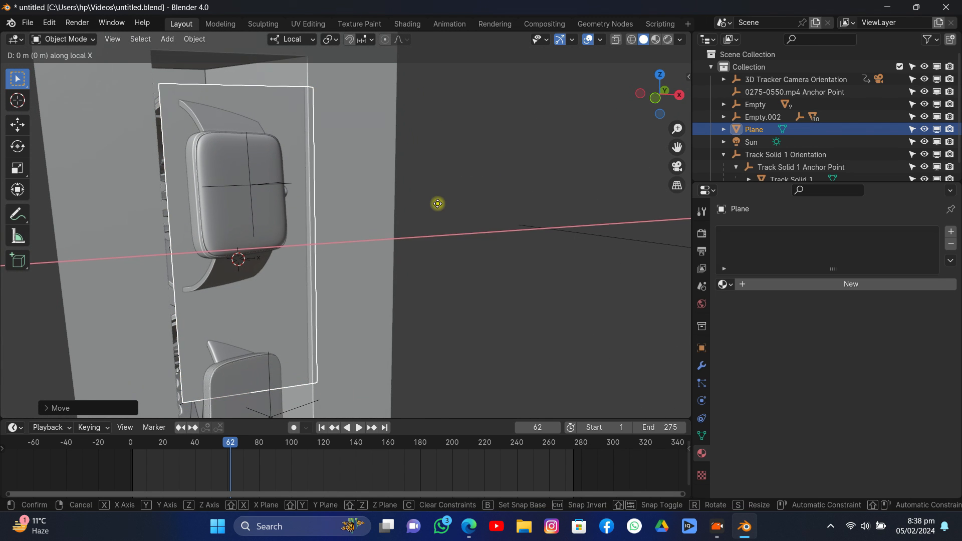
left_click(430, 206)
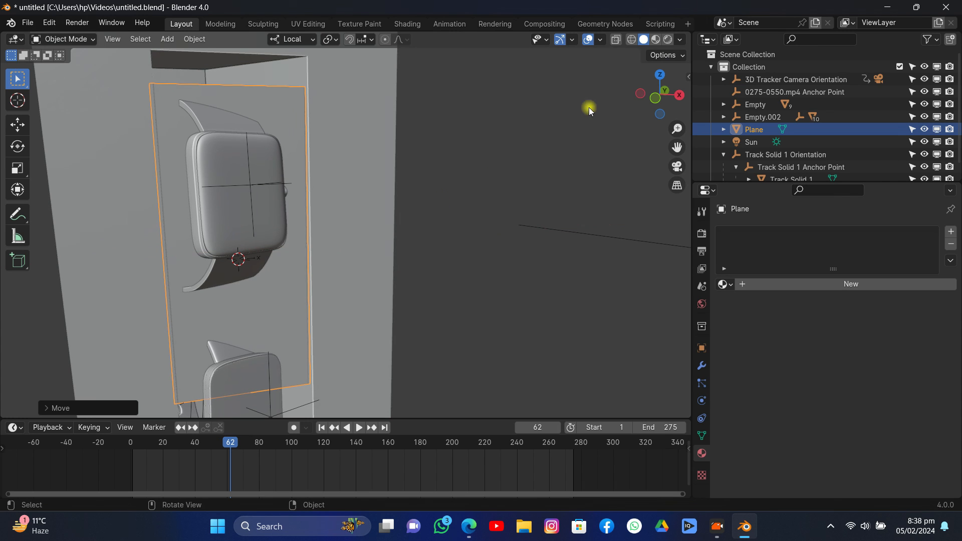
Step: Widen the plane slightly along its local X axis
left_click_drag(660, 95, 637, 101)
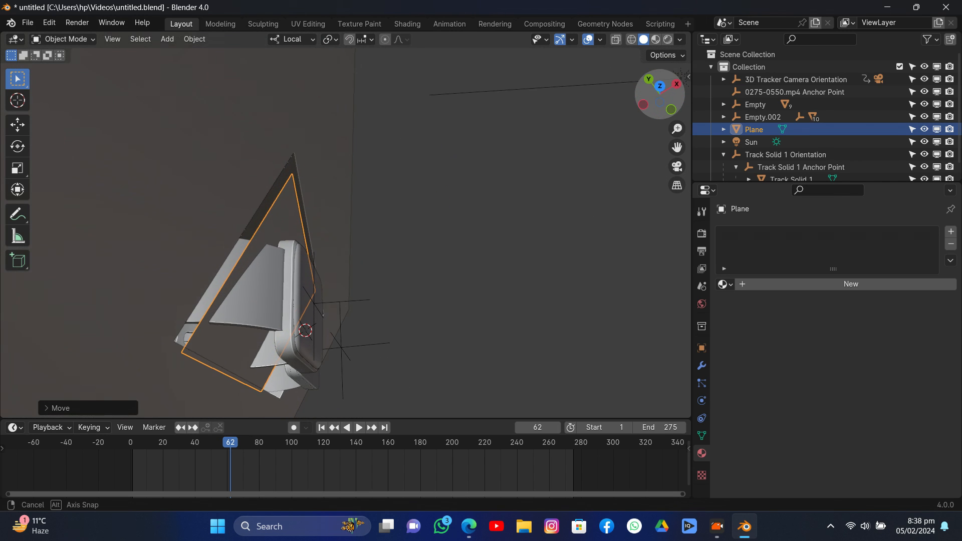
scroll(423, 194, "down", 2)
key("s")
key("z")
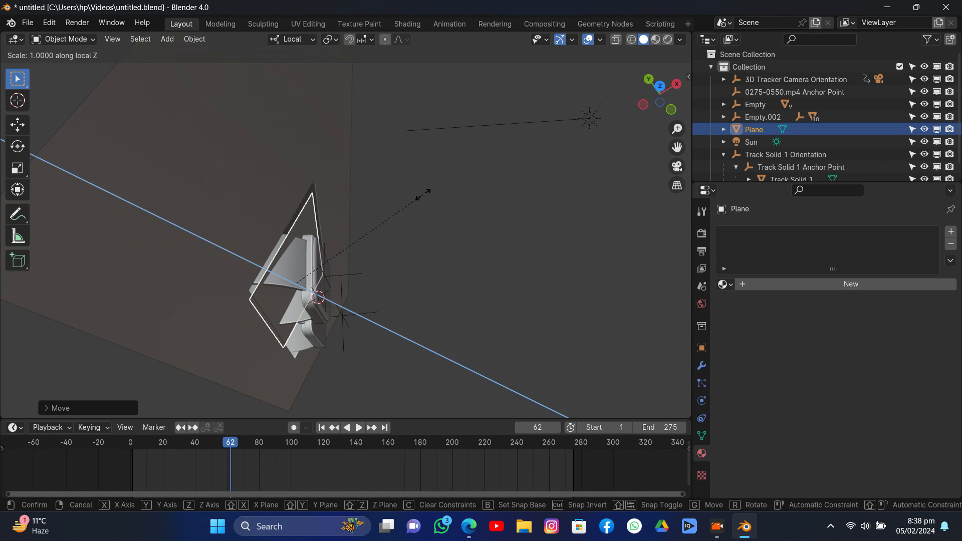
key("x")
left_click(426, 185)
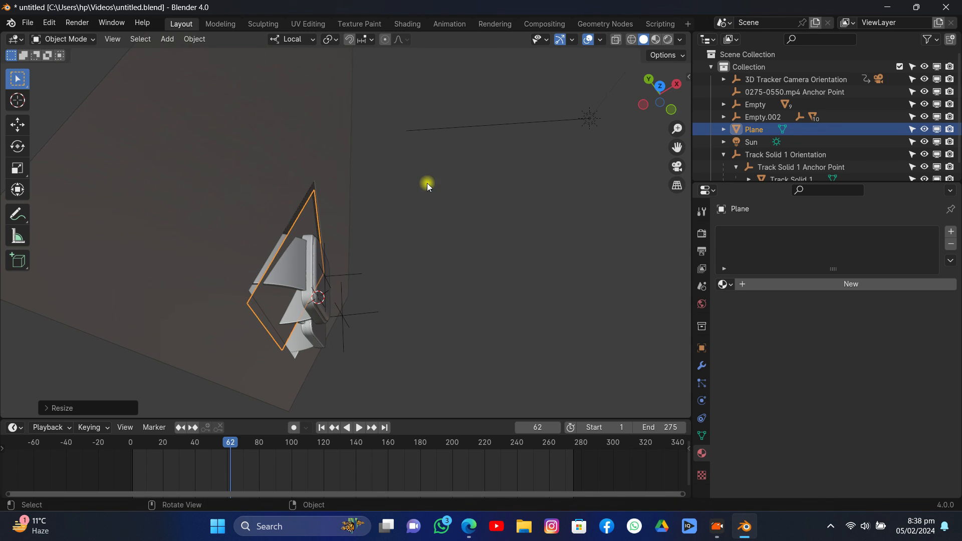
Step: Stretch the plane about 1.3 times along its local Y axis and lower it along Y within the recess
key("s")
key("y")
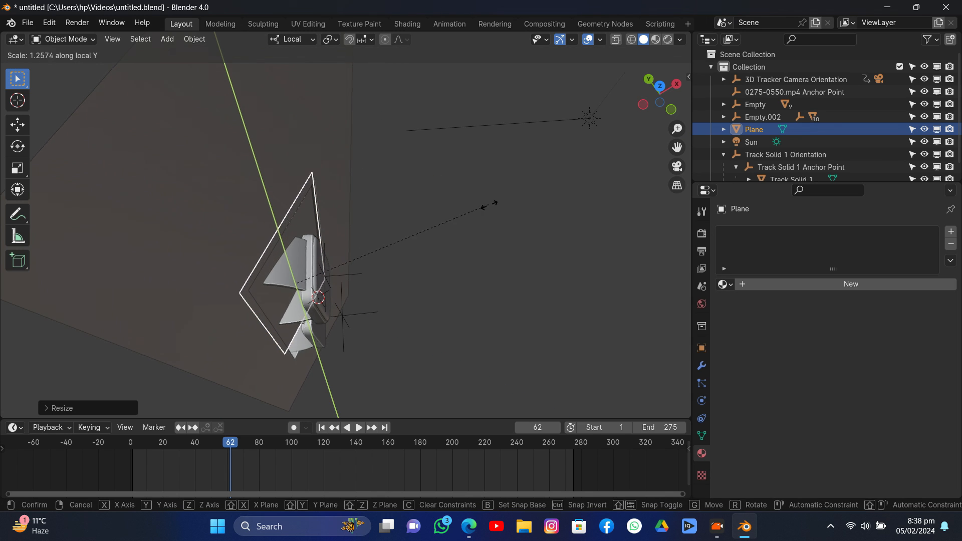
left_click(510, 208)
key("g")
key("y")
left_click(497, 214)
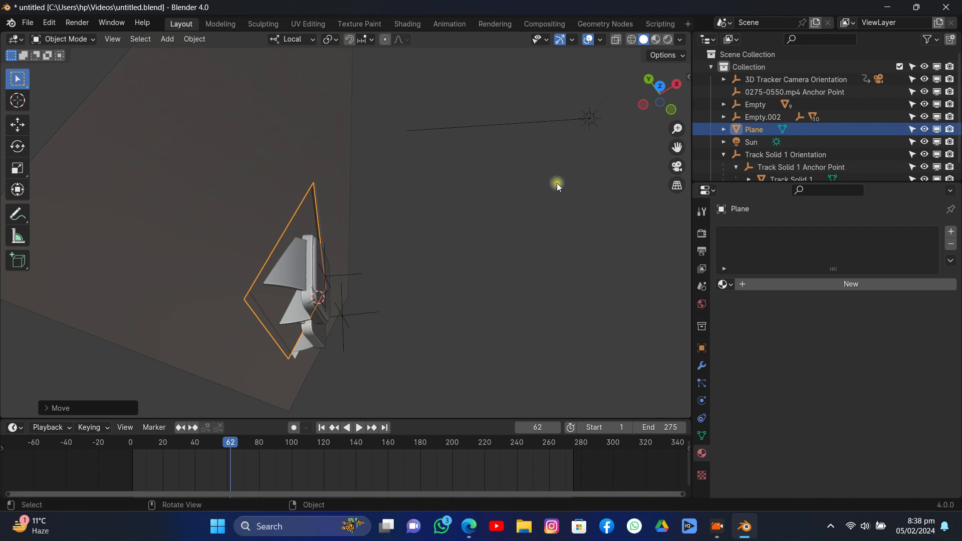
Step: Stretch the plane slightly more along its local Y axis and nudge it along Y to cover the recess's full height
left_click_drag(660, 96, 644, 10)
scroll(366, 145, "down", 6)
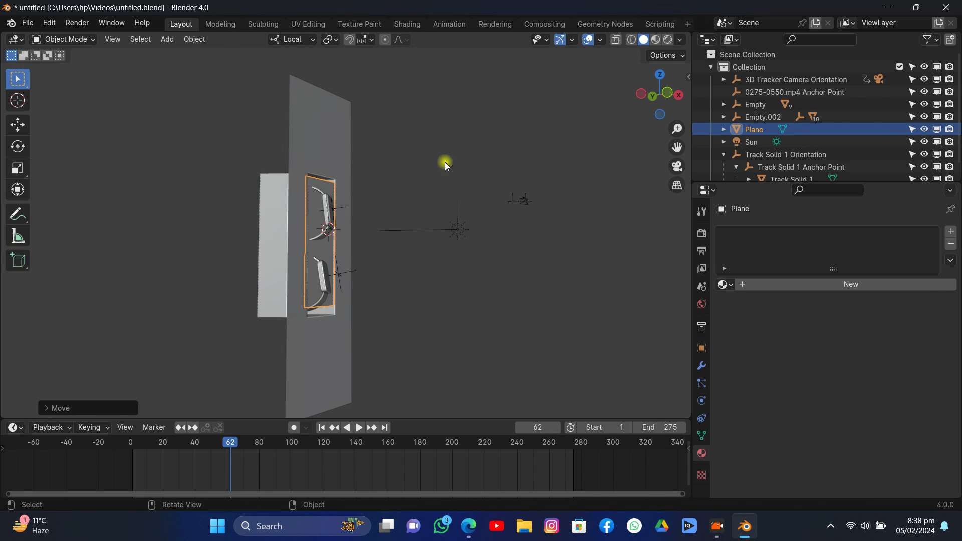
left_click_drag(682, 94, 539, 176)
key("s")
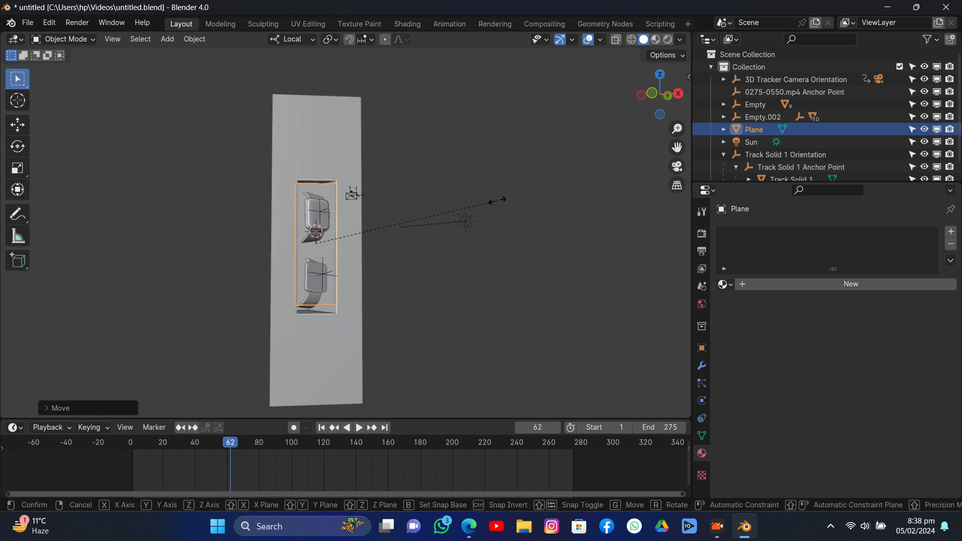
key("y")
left_click(517, 215)
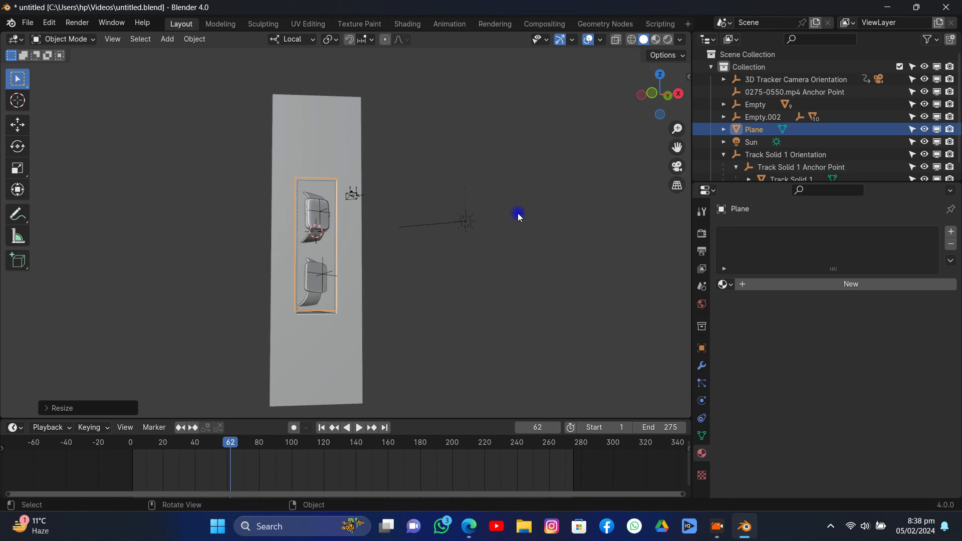
key("g")
key("y")
left_click(519, 218)
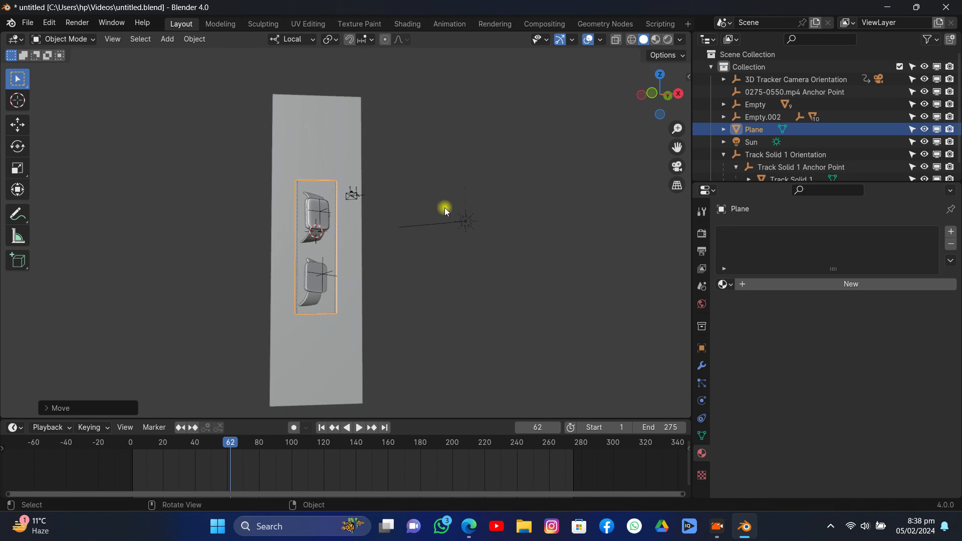
Step: Open the Track Solid 1 building mesh for editing from the recess's rear side
left_click_drag(652, 94, 725, 141)
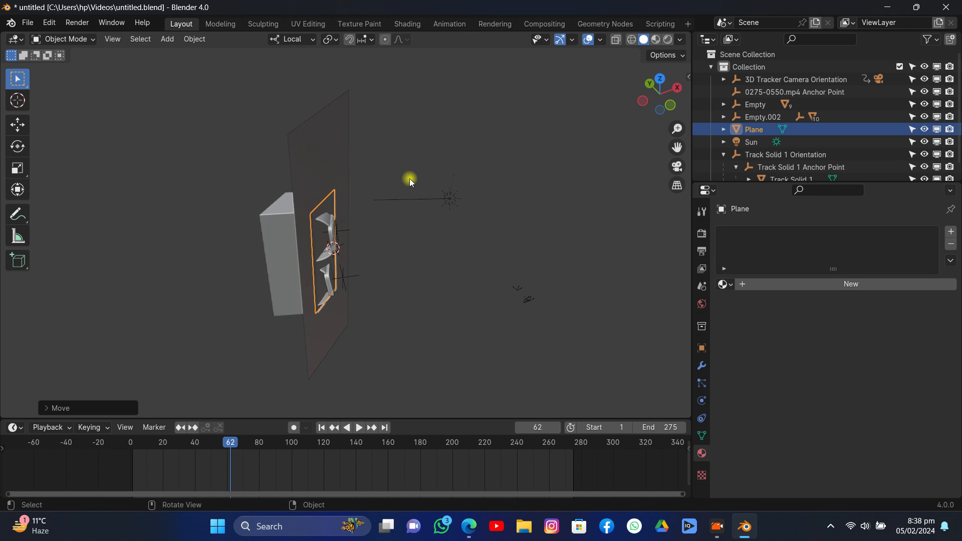
scroll(301, 252, "up", 5)
scroll(374, 233, "down", 1)
left_click_drag(658, 95, 627, 109)
left_click(352, 239)
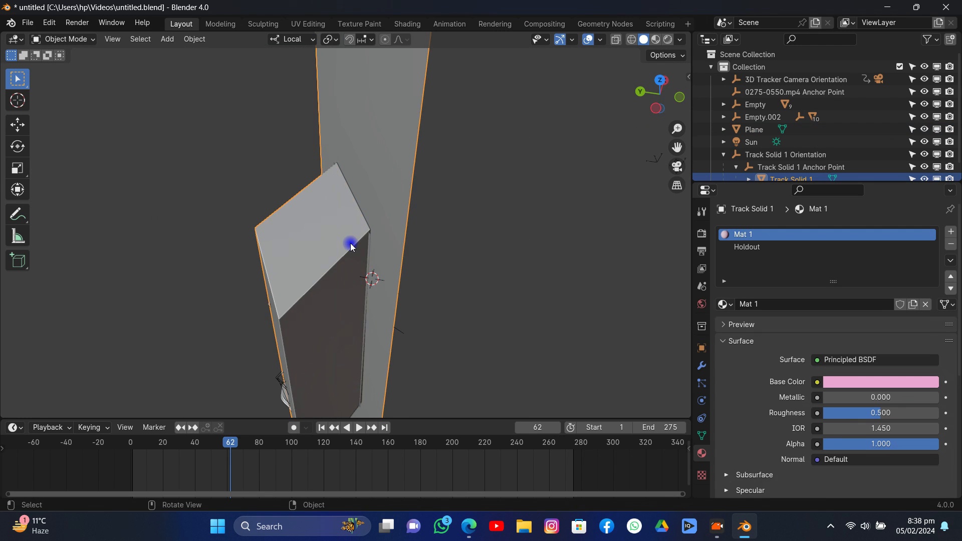
key("Tab")
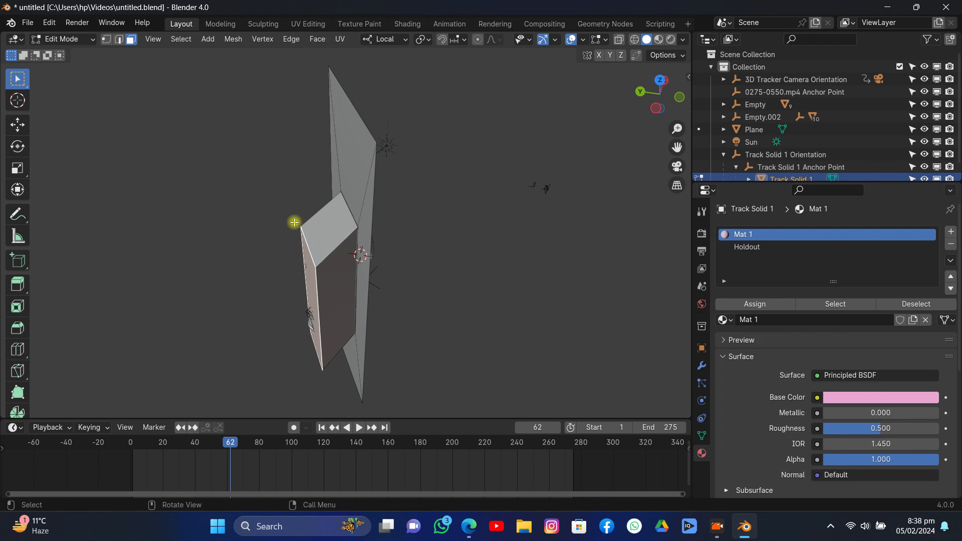
key("g")
key("y")
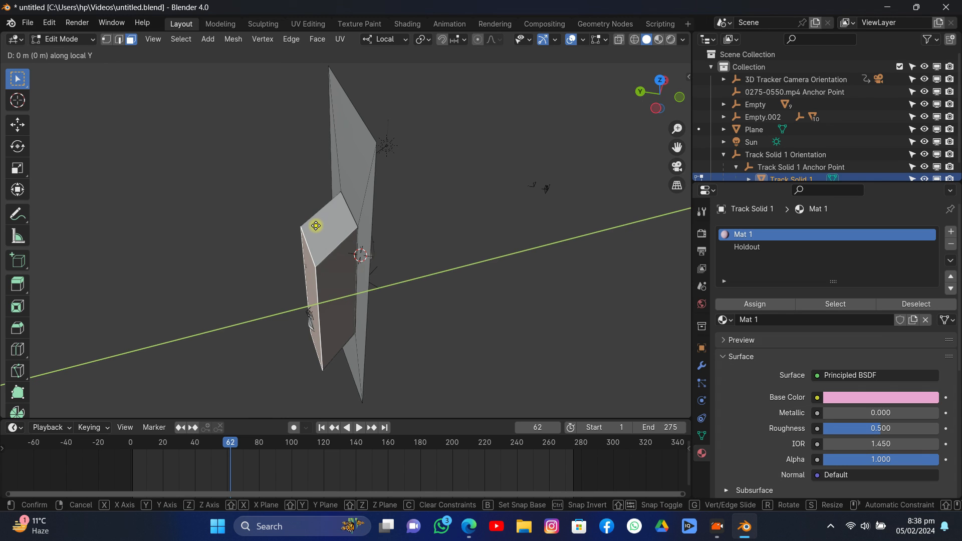
key("x")
key("z")
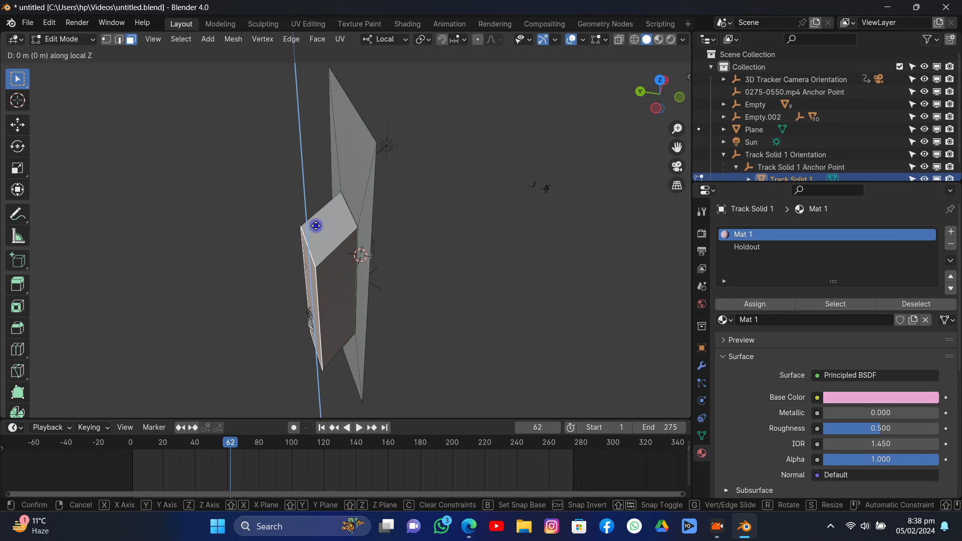
right_click(316, 226)
Step: In top view, move the recess's back face about 7.2 m away from the building to deepen the recess, and leave mesh editing
left_click(659, 81)
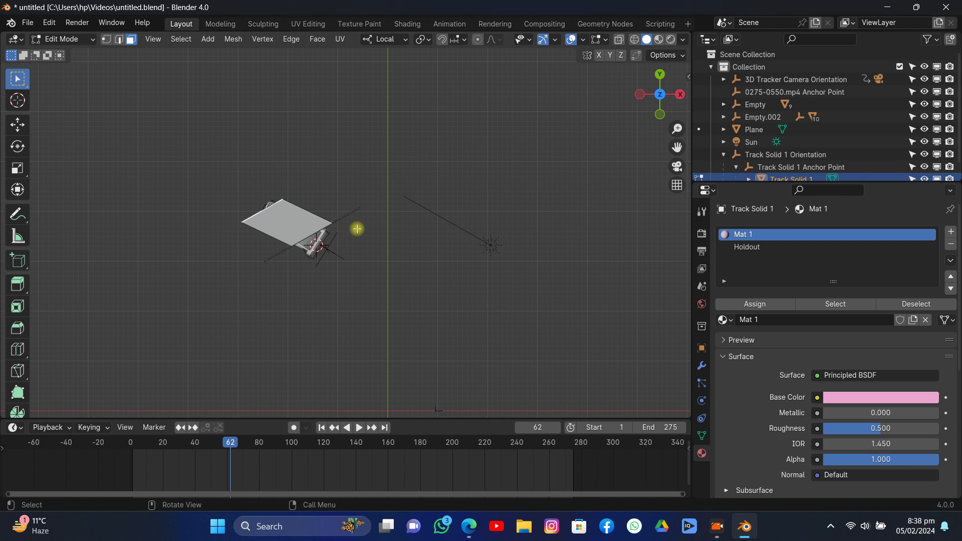
key("g")
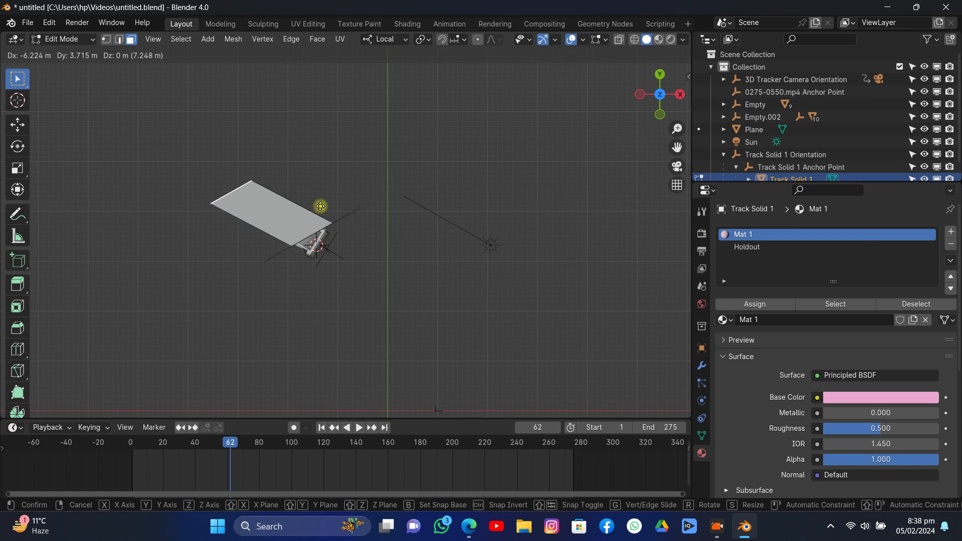
left_click(320, 206)
key("Tab")
Step: Select the empties of both smartwatches and activate the Move tool
left_click_drag(650, 94, 656, 26)
scroll(372, 200, "up", 3)
middle_click_drag(372, 200, 338, 308)
left_click(306, 230)
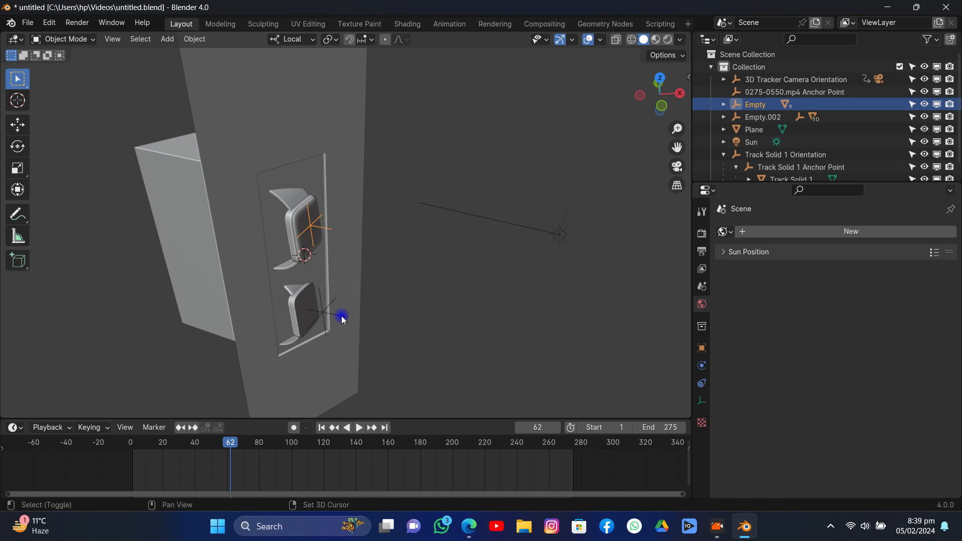
left_click(342, 316, "shift")
left_click(18, 125)
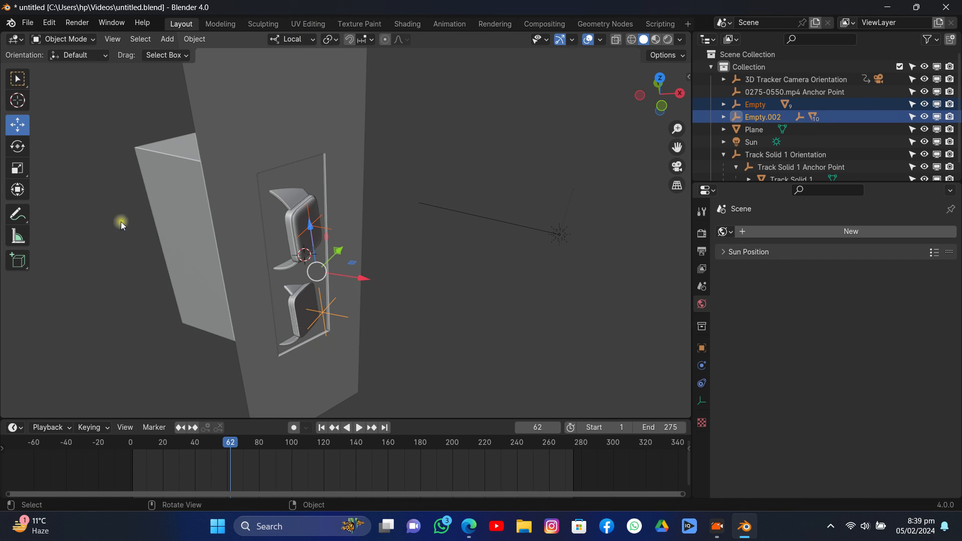
key("g")
key("x")
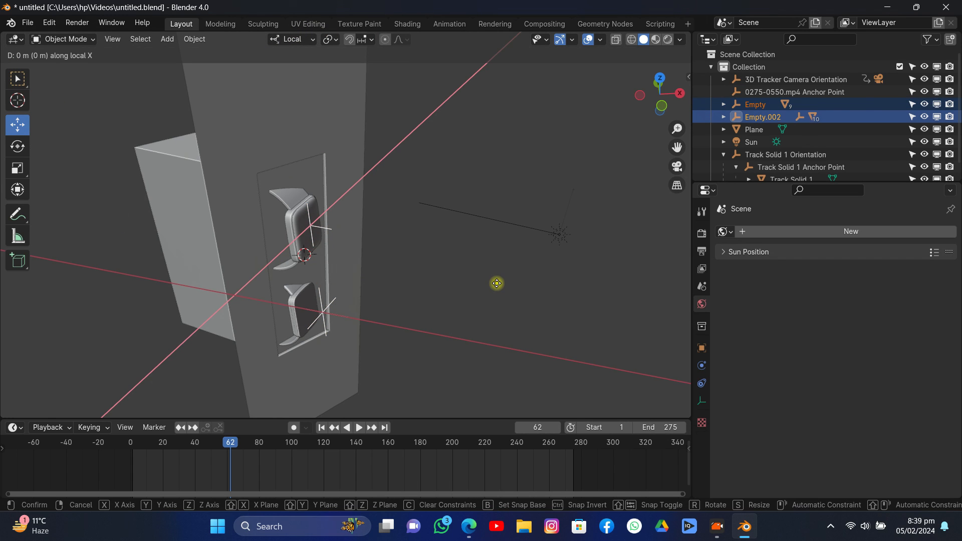
key("Escape")
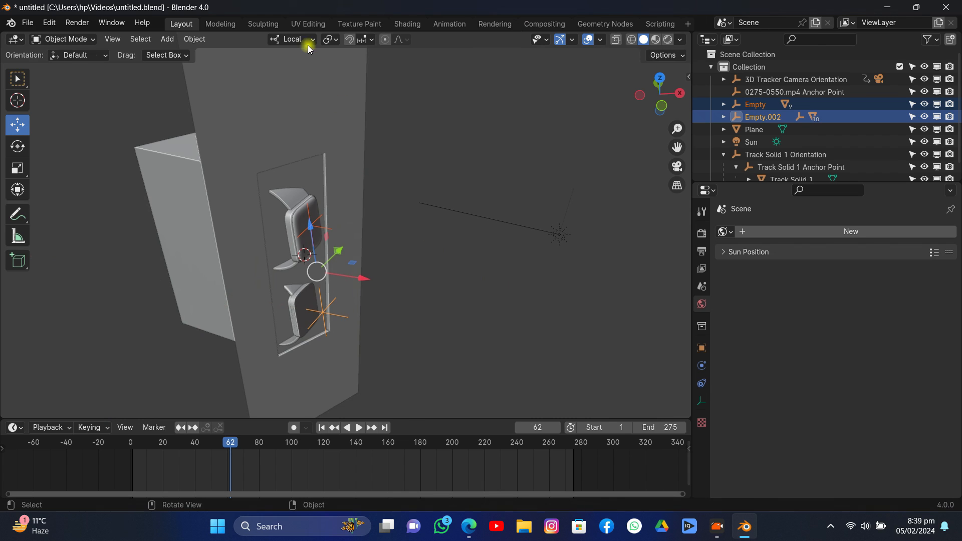
Step: Move the upper smartwatch's empty about 5.9 m along its local Y axis, deeper into the recess
left_click(325, 227)
left_click(325, 227)
key("g")
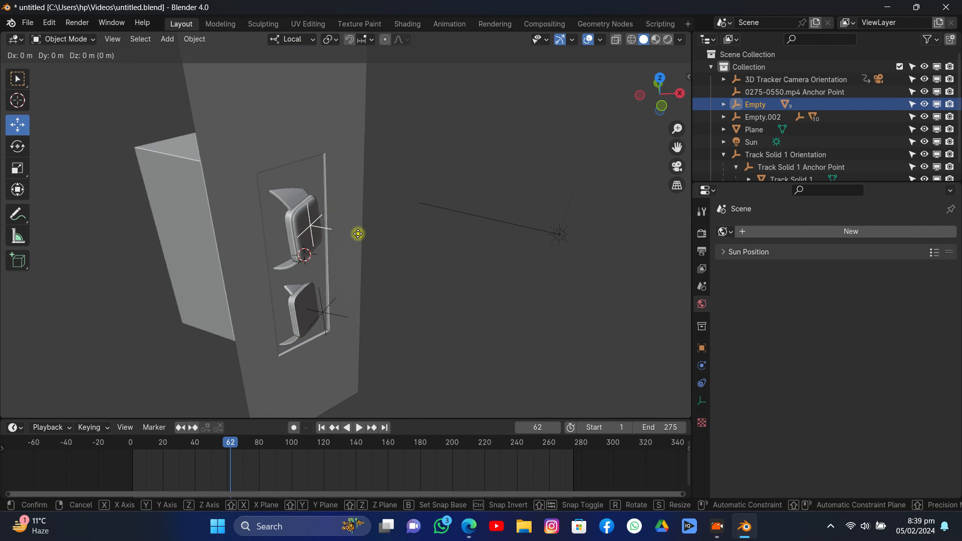
key("x")
key("z")
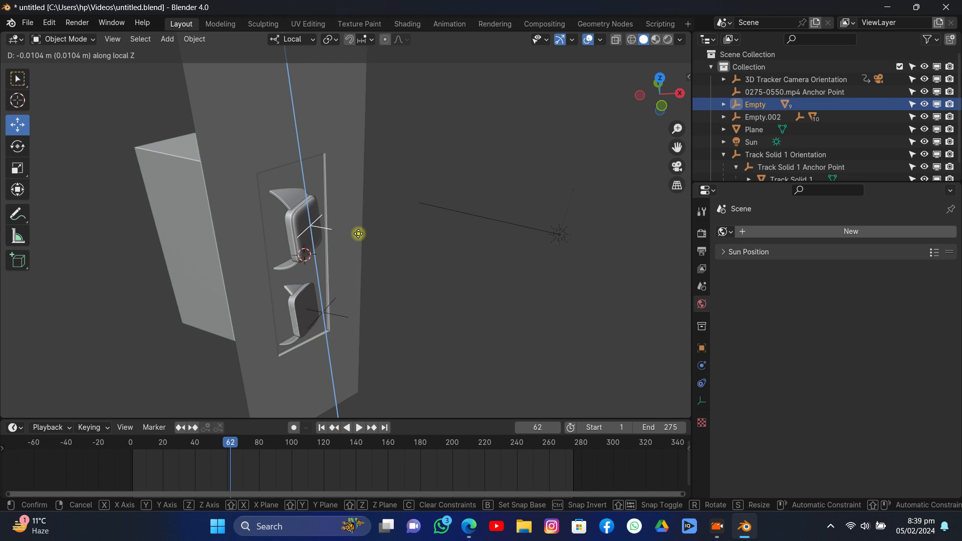
key("y")
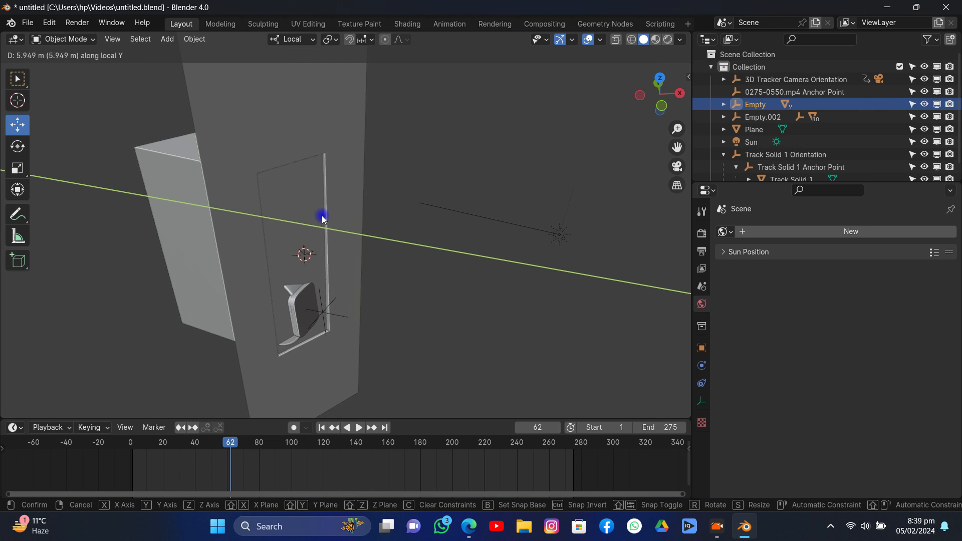
left_click(323, 220)
Step: Move the lower smartwatch's empty along its local X axis, deeper into the recess
left_click(340, 316)
left_click(341, 314)
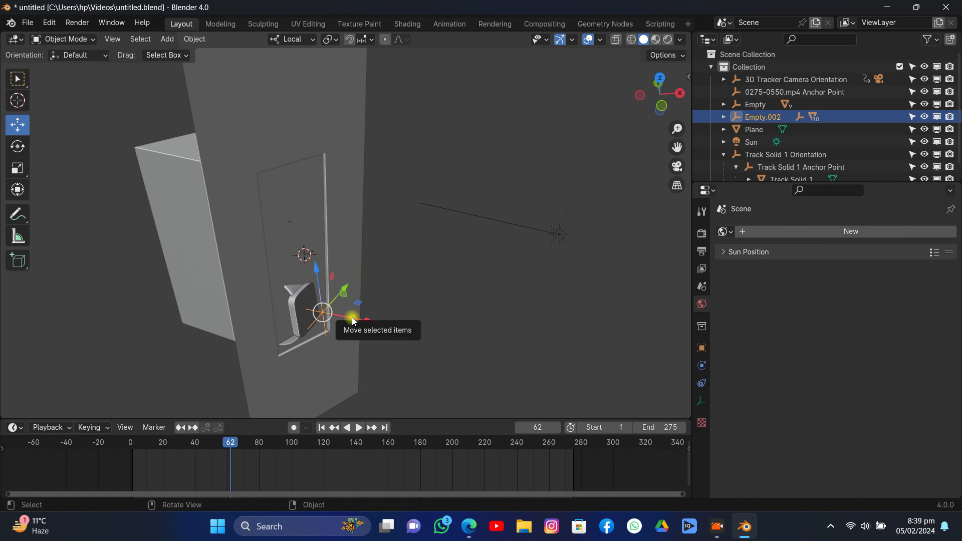
left_click_drag(353, 321, 326, 303)
Step: In camera view, give the plane over the recess opening a new material with roughness 0
left_click(677, 166)
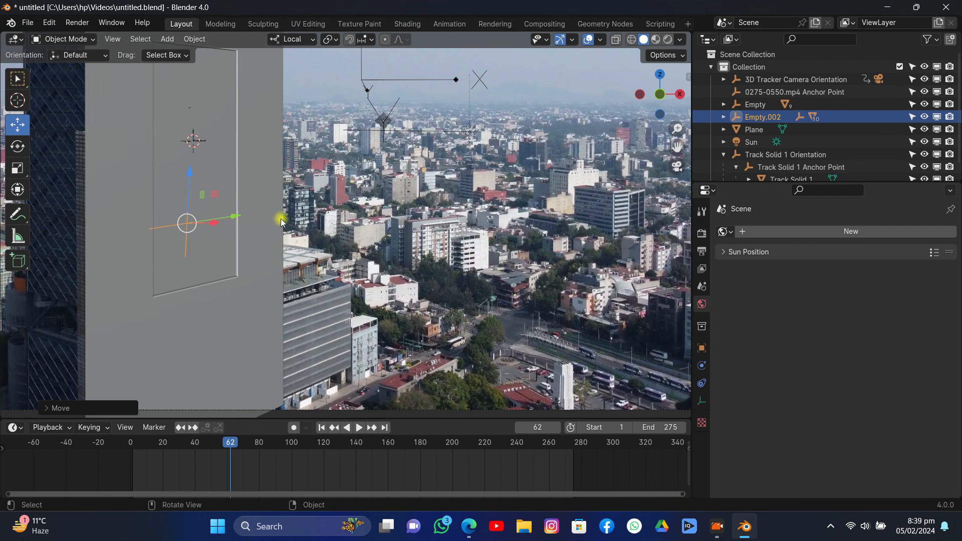
left_click(232, 173)
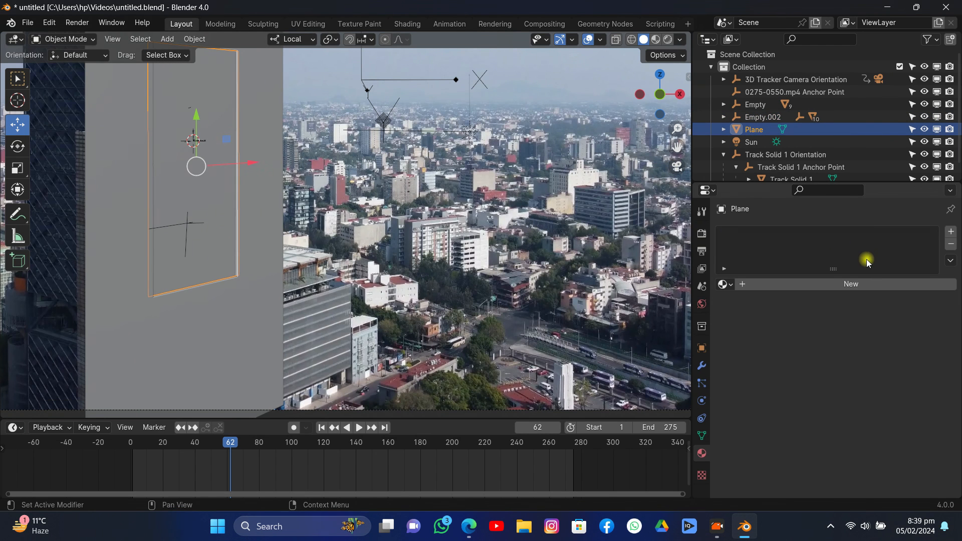
left_click(859, 284)
scroll(792, 300, "down", 6)
scroll(827, 326, "up", 5)
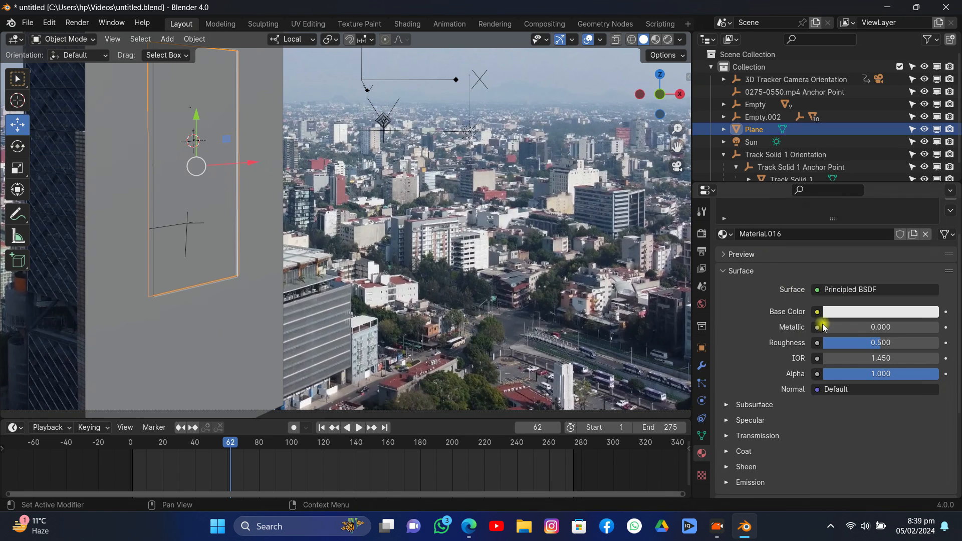
left_click_drag(881, 344, 820, 343)
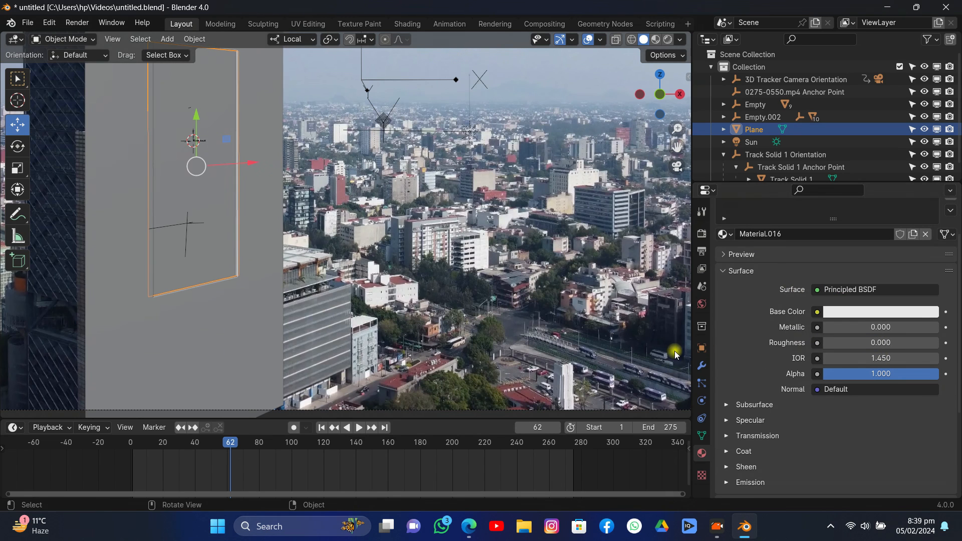
Step: Set the plane material's transmission weight to 1.000 and switch the viewport to rendered shading
scroll(675, 353, "down", 1)
left_click(755, 437)
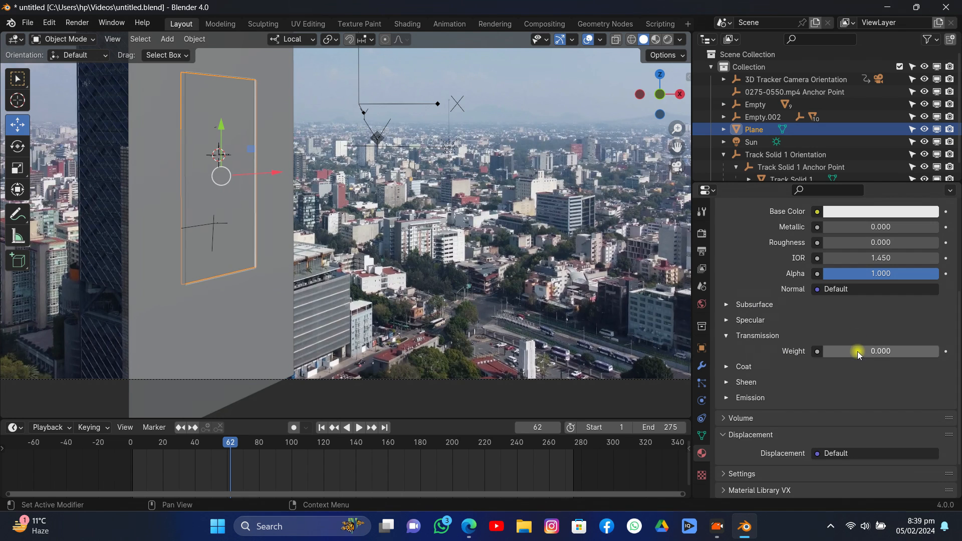
left_click(668, 39)
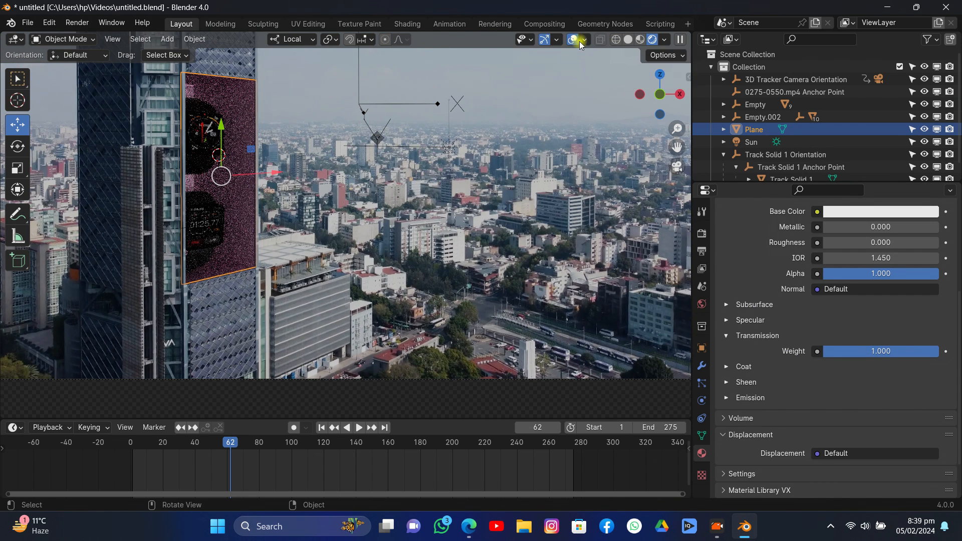
Step: Turn off the Extras and Outline Selected overlays and hide the viewport gizmos for a clean camera preview
left_click(584, 40)
left_click(521, 174)
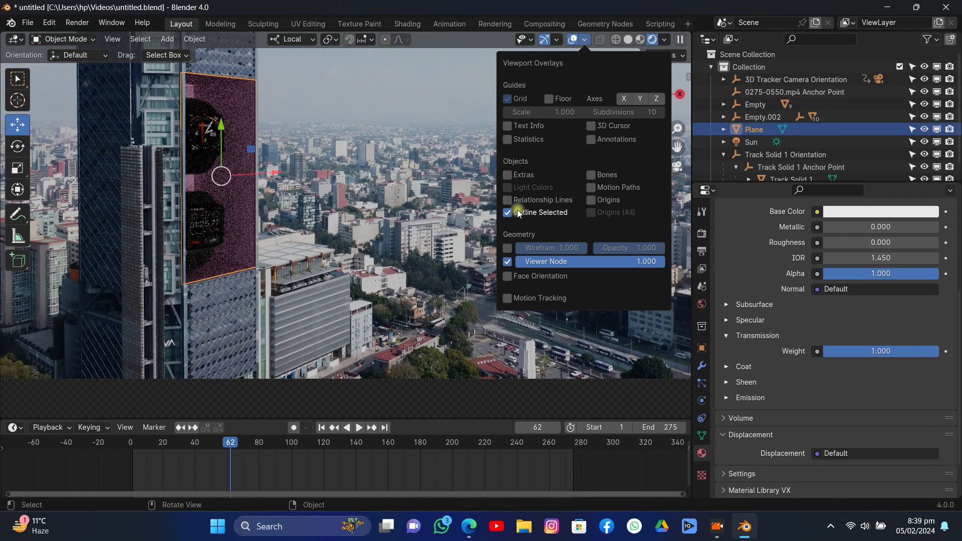
left_click(516, 212)
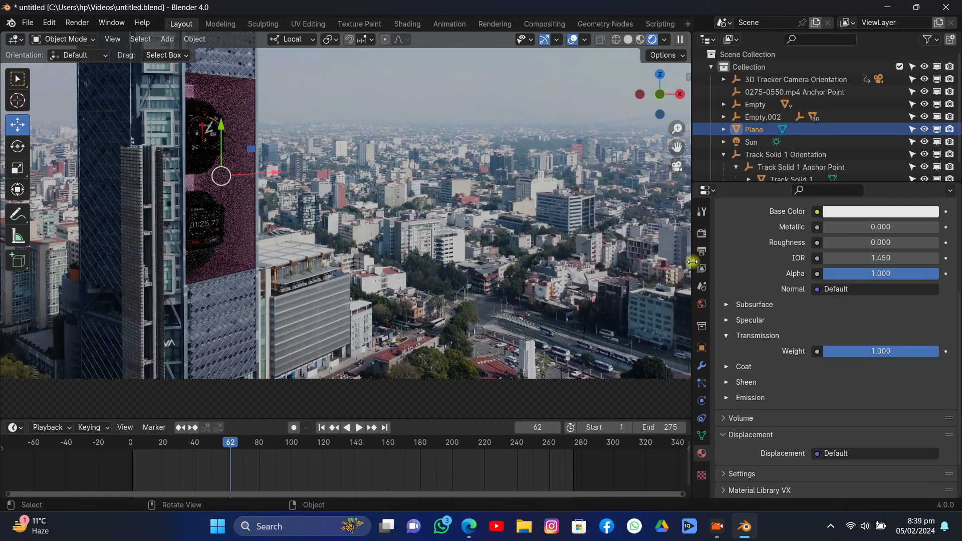
scroll(753, 262, "up", 8)
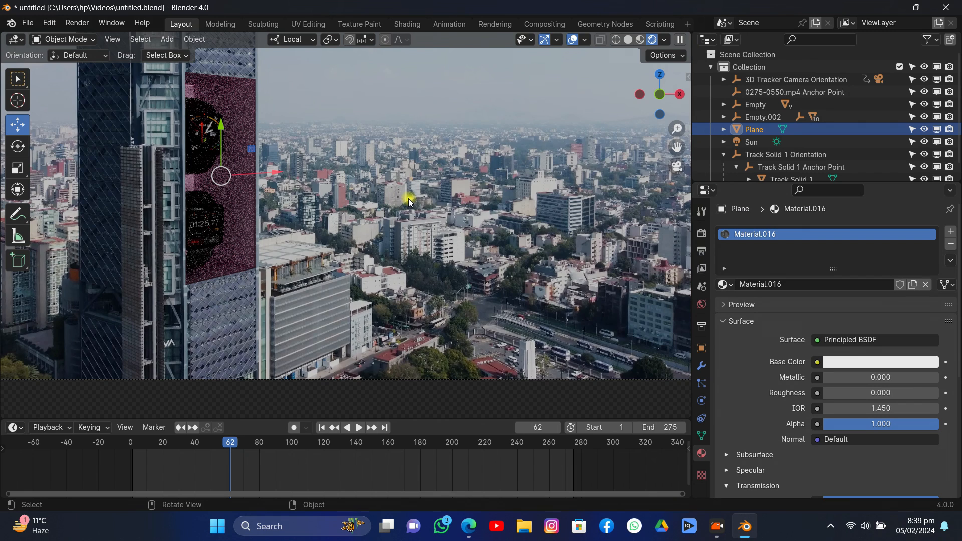
scroll(408, 199, "down", 3)
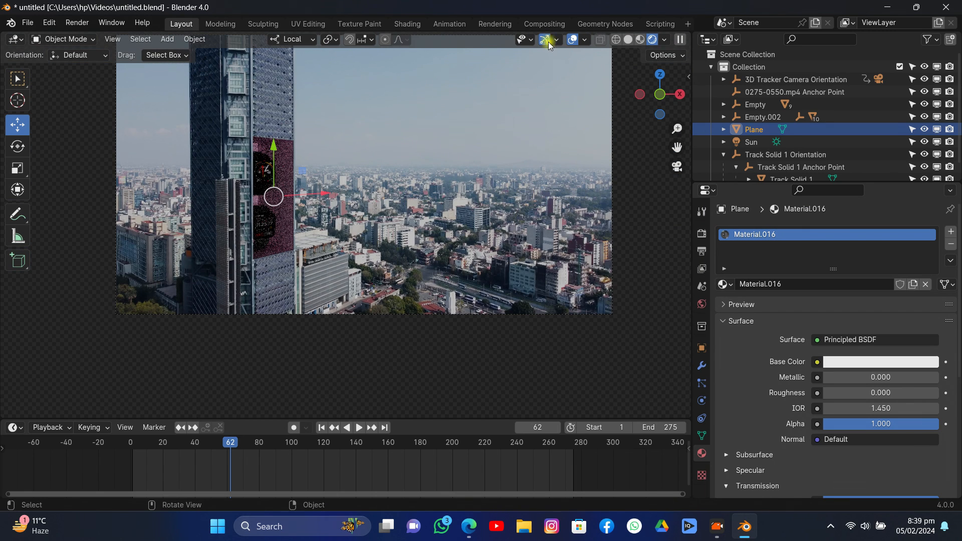
left_click(547, 43)
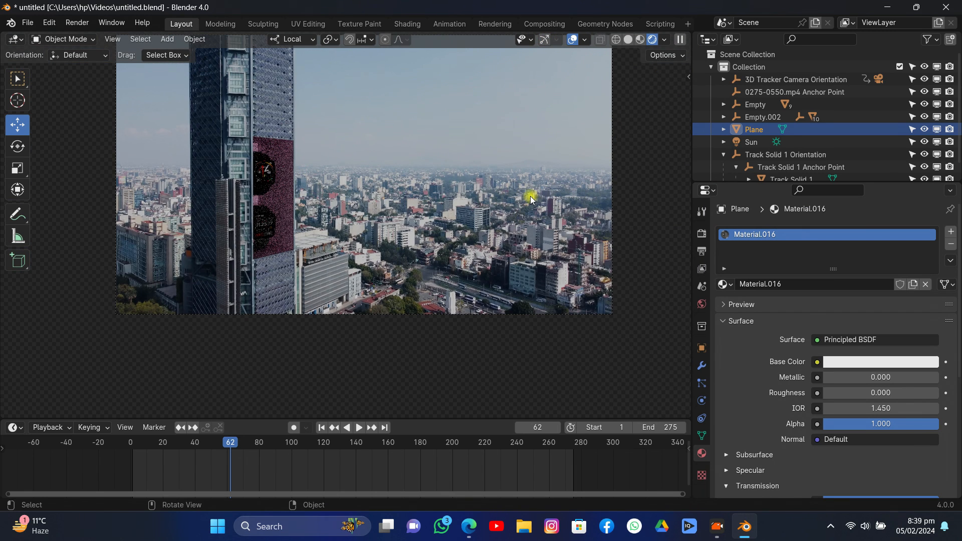
Step: Return the viewport to solid shading with gizmos shown in camera view, and save the project
key("KP_0")
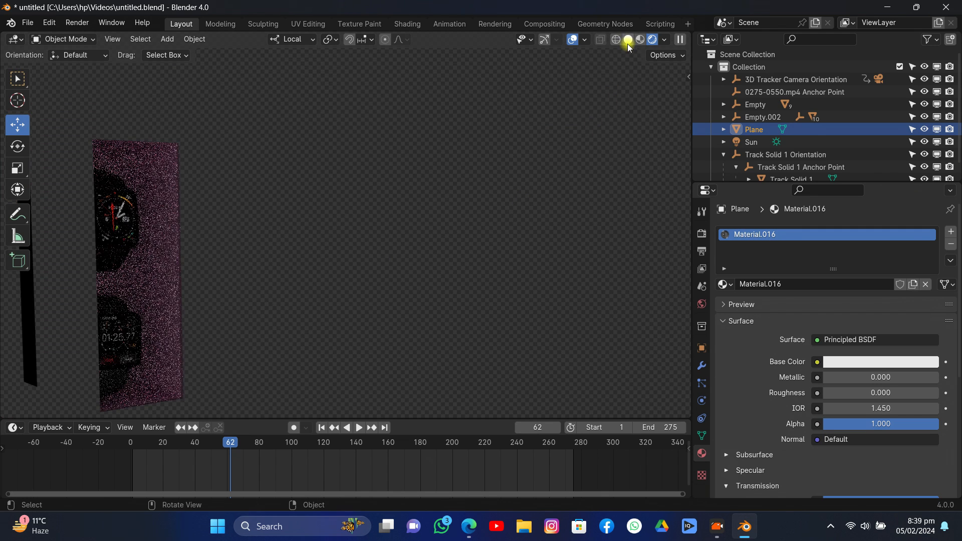
scroll(500, 128, "down", 2)
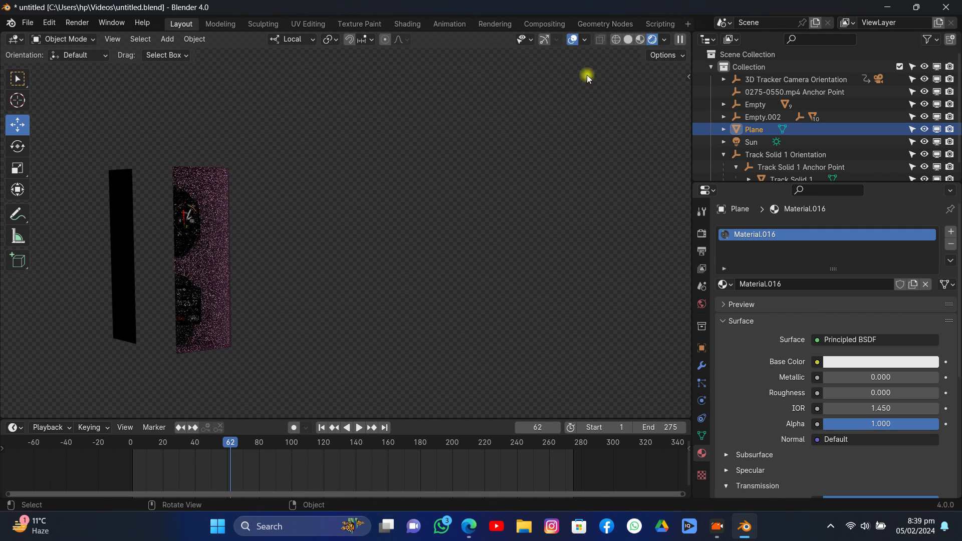
left_click(630, 40)
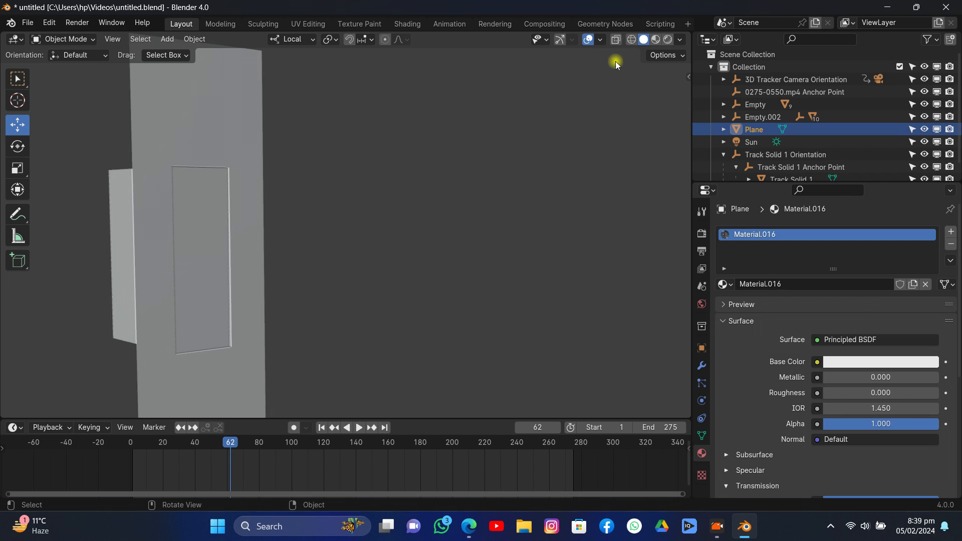
left_click(564, 40)
left_click(677, 167)
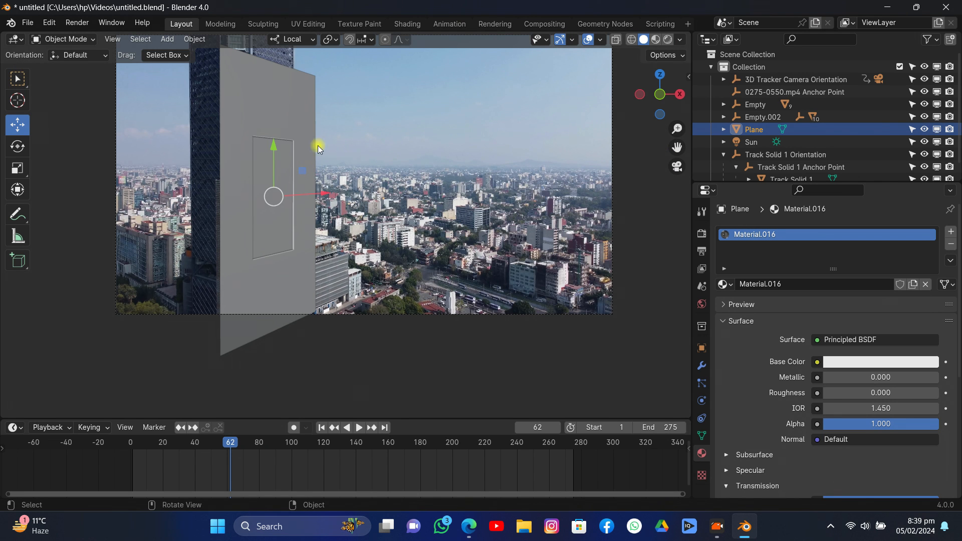
left_click(28, 22)
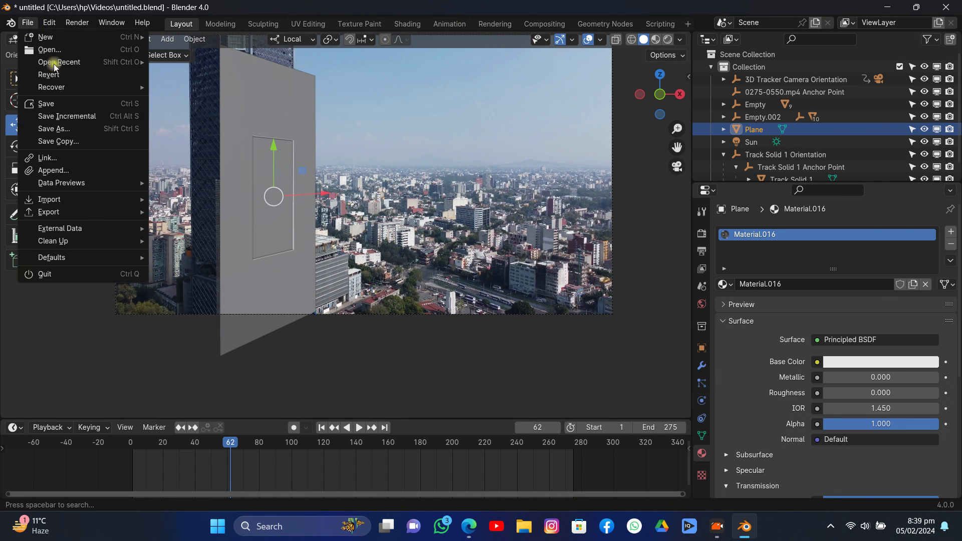
left_click(64, 102)
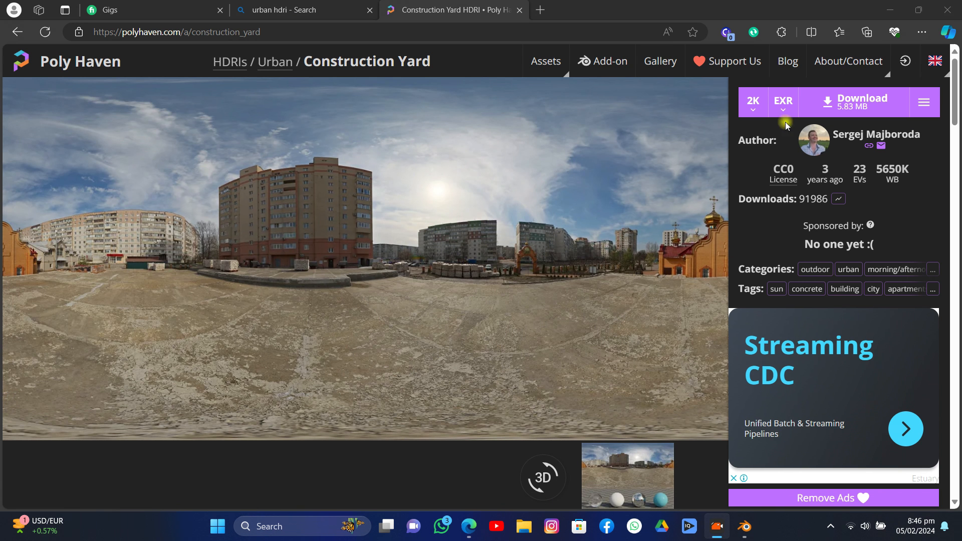
Step: Switch to the browser and check the address of Poly Haven's Construction Yard HDRI page, dismissing the download notification
left_click(364, 33)
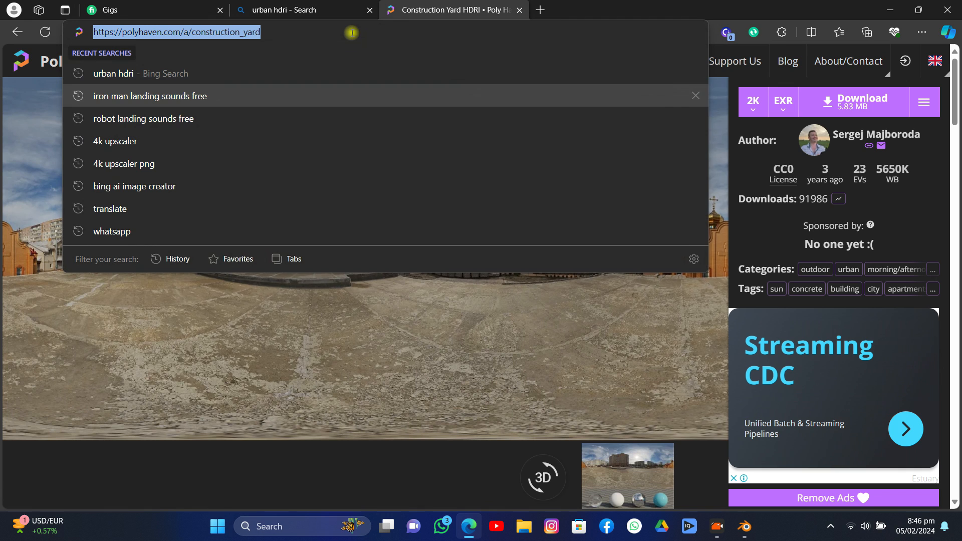
left_click(492, 307)
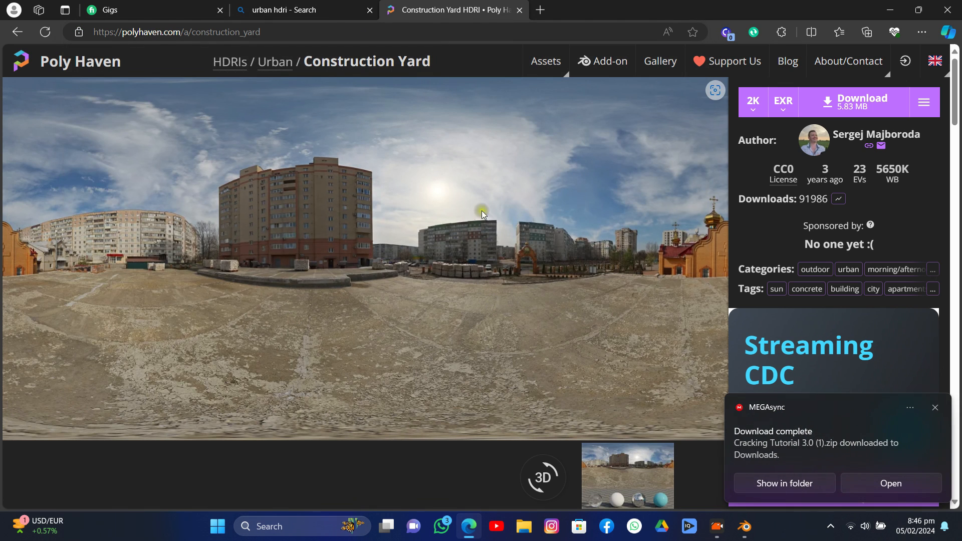
left_click(935, 407)
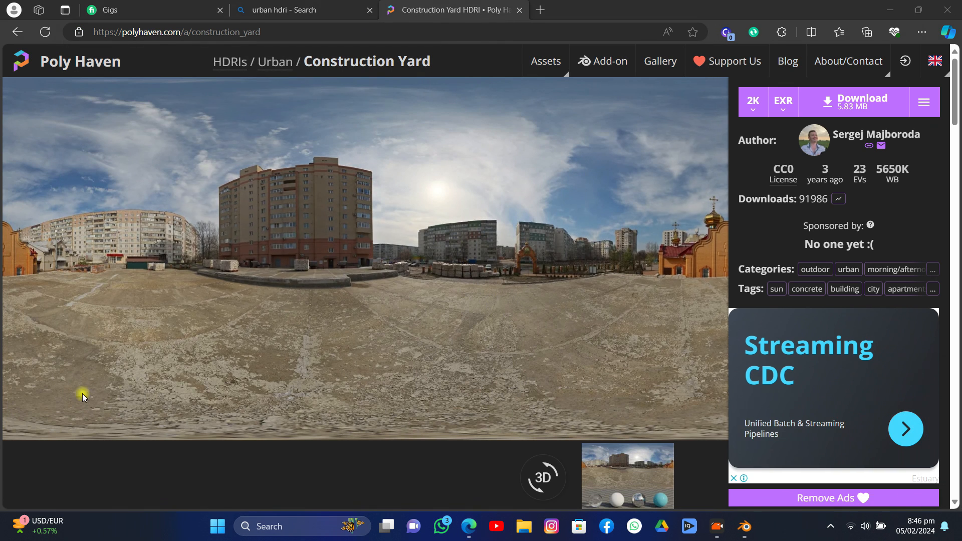
Step: Switch back to Blender, set the viewport to solid shading, and save the project
key("alt+Tab")
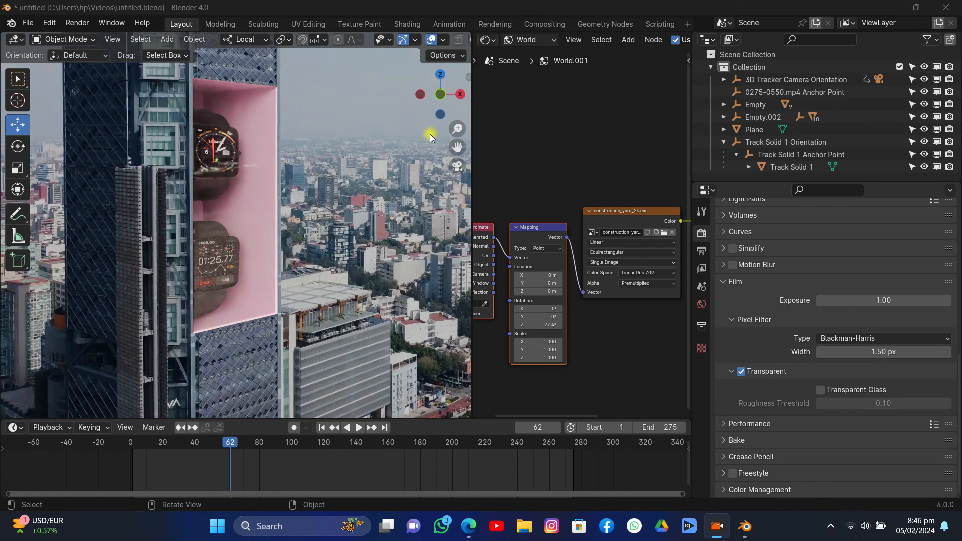
scroll(430, 134, "down", 1)
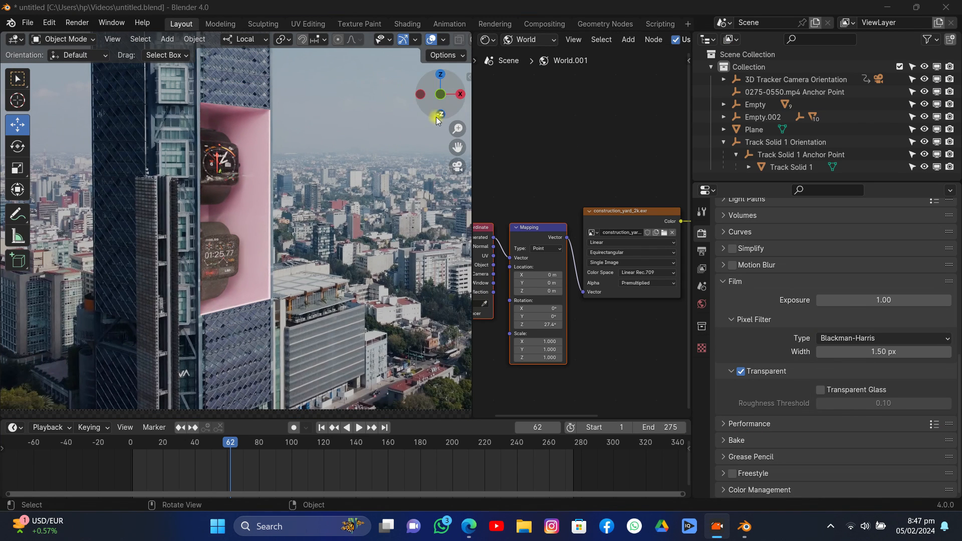
scroll(448, 41, "down", 3)
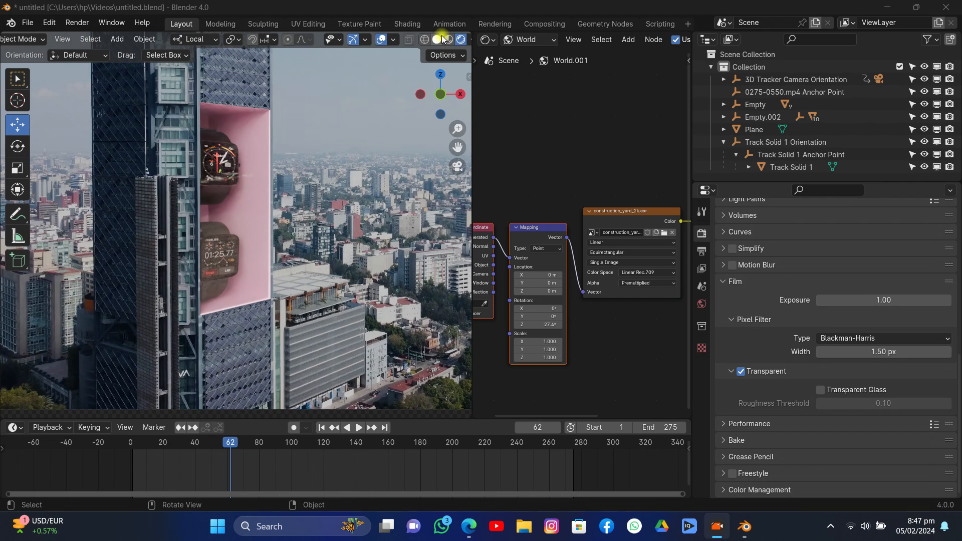
left_click(439, 40)
key("ctrl+s")
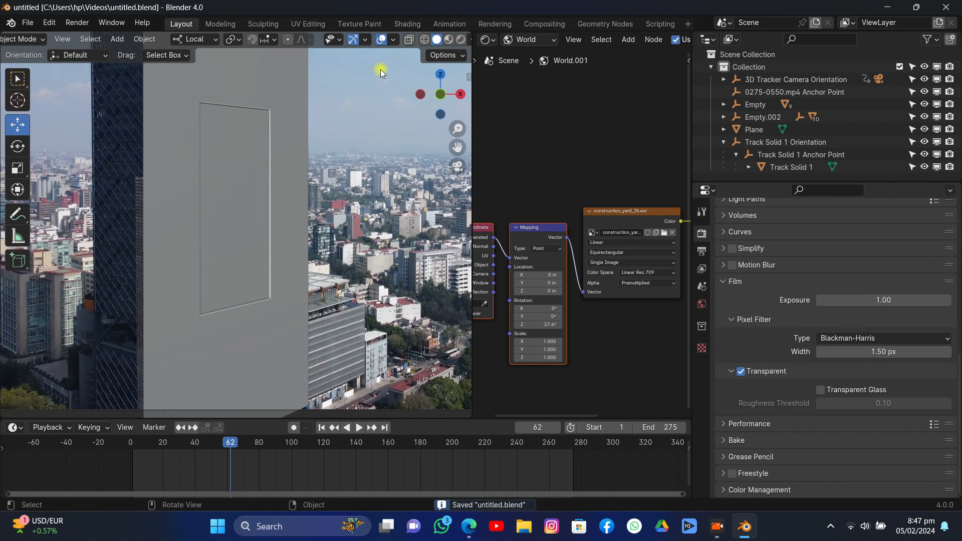
Step: Turn the Extras and Outline Selected viewport overlays back on
middle_click_drag(380, 69, 374, 77)
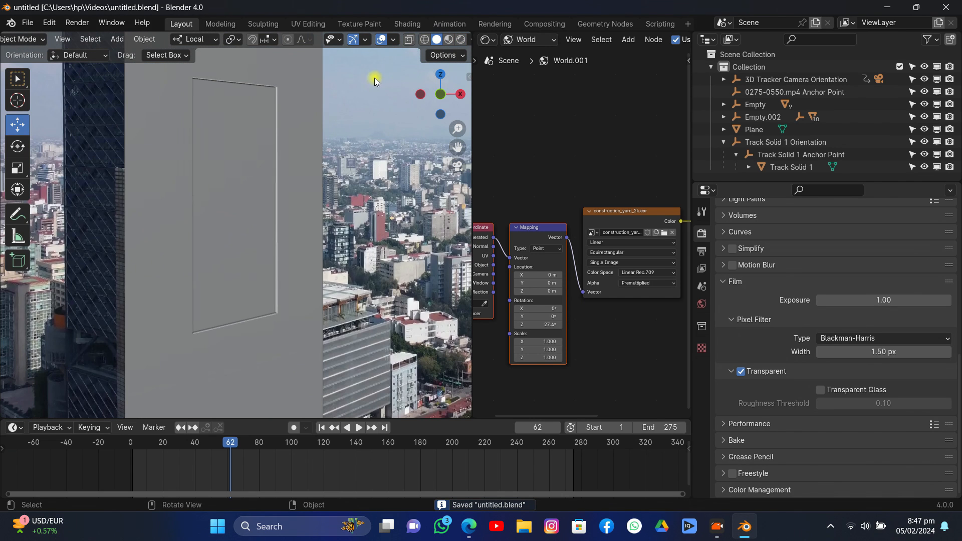
left_click(393, 40)
left_click(323, 175)
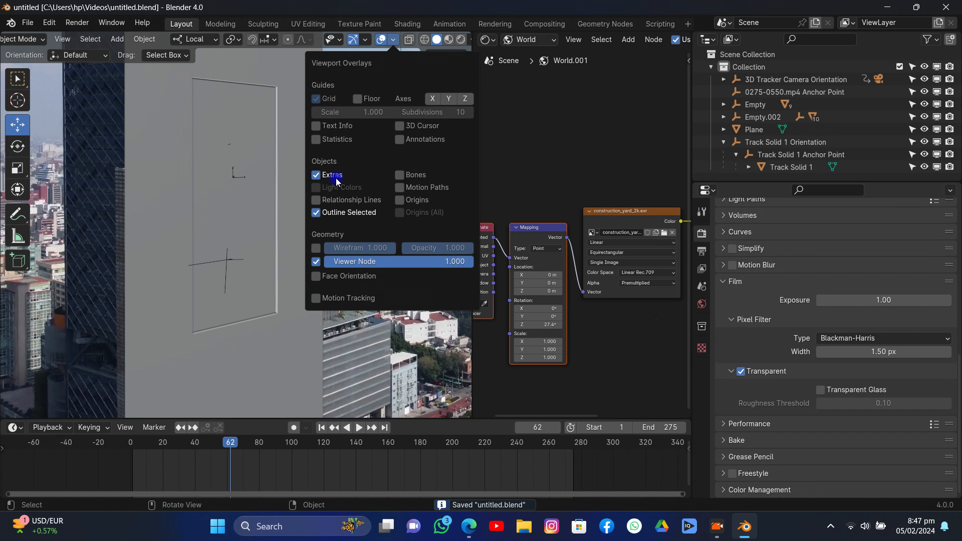
Step: Duplicate the glass plane, offset the copy along its local Z axis, and return to the camera view
left_click(212, 213)
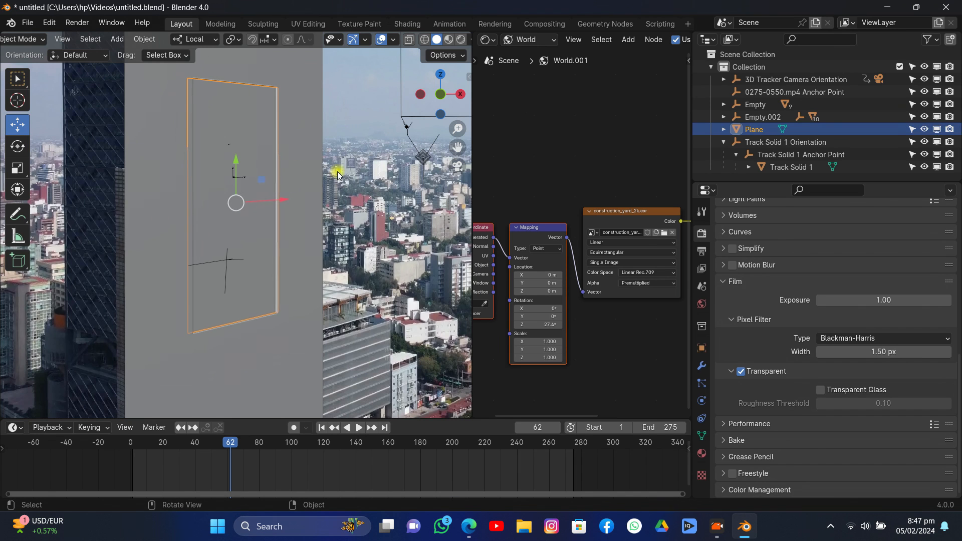
left_click_drag(435, 100, 451, 111)
left_click_drag(455, 149, 361, 201)
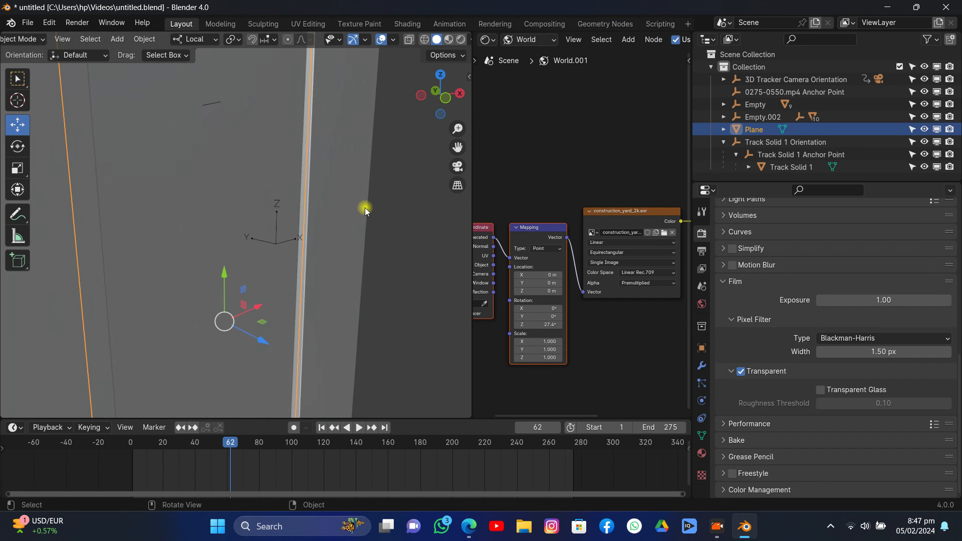
key("shift+d")
key("z")
key("z")
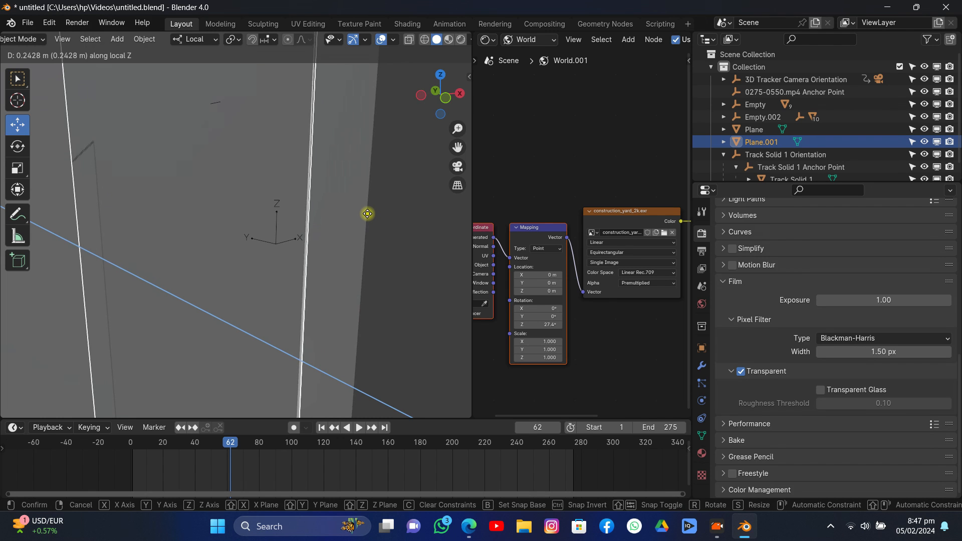
left_click(420, 207)
left_click(460, 167)
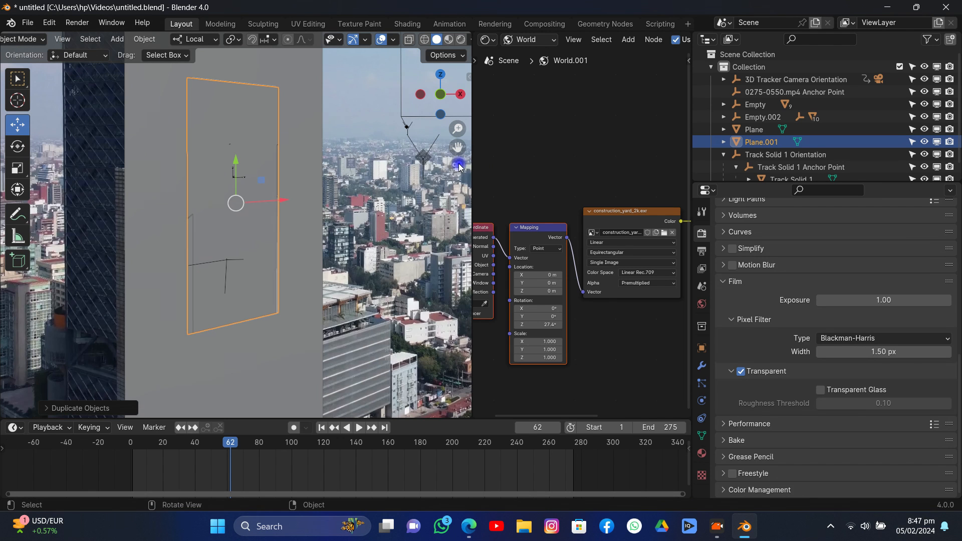
Step: Set the viewport to rendered shading and examine the two stacked glass planes over the recess
scroll(303, 165, "down", 2)
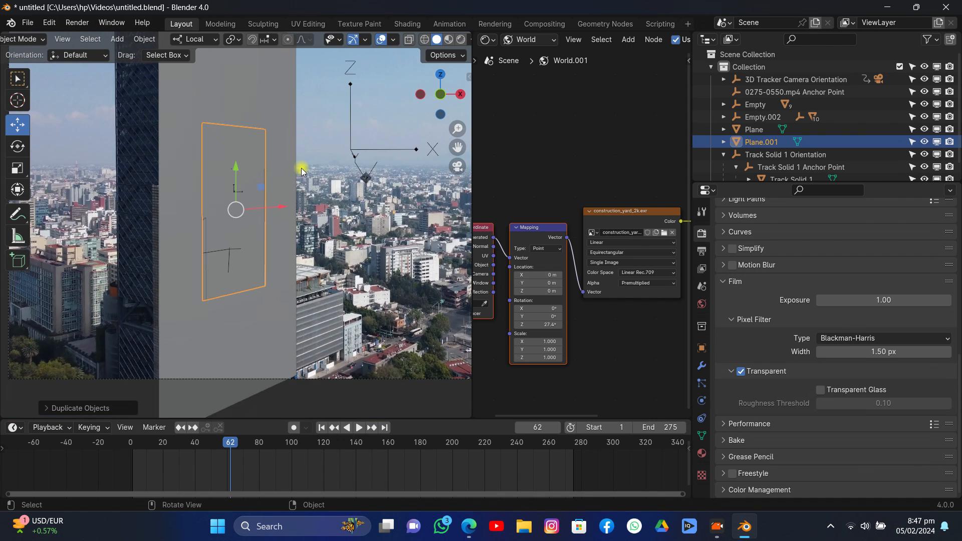
scroll(302, 171, "up", 1)
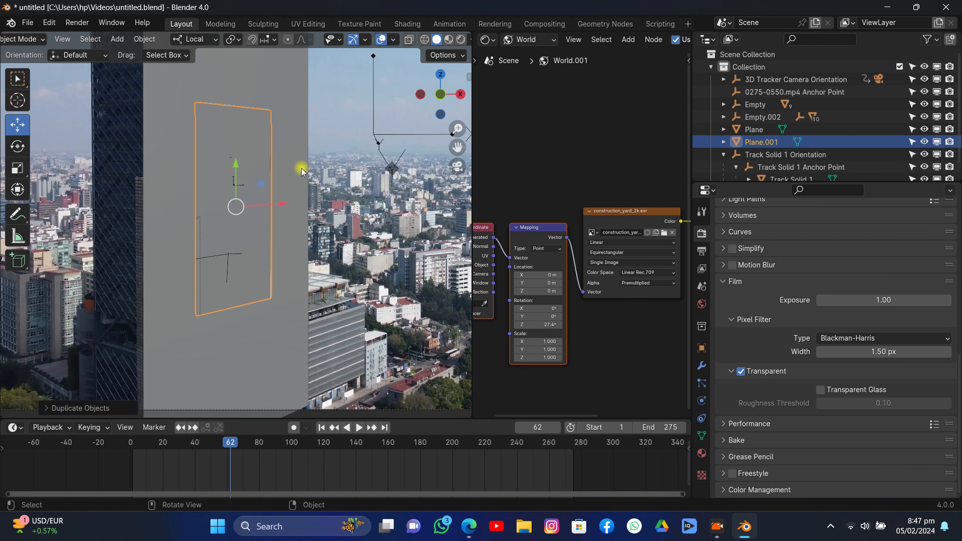
scroll(302, 169, "up", 1)
scroll(302, 168, "down", 1)
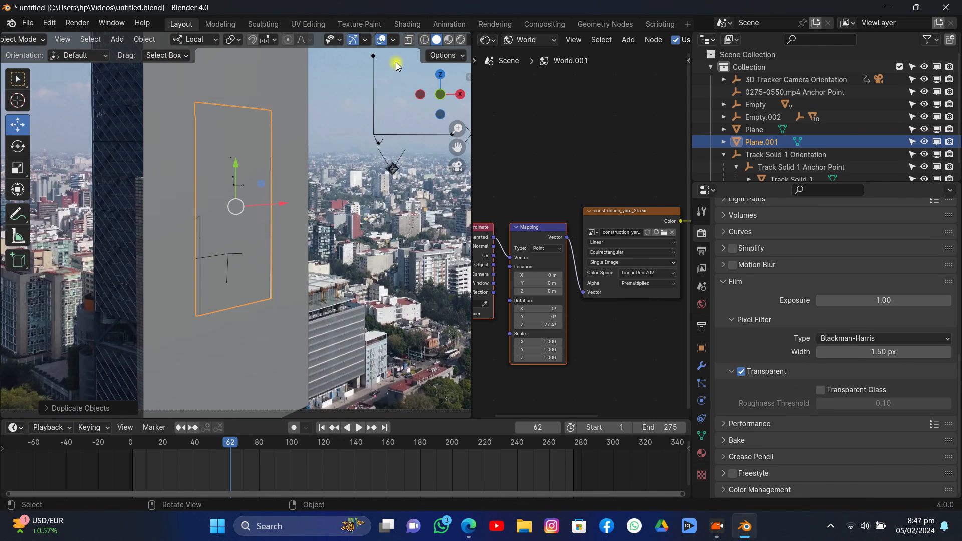
left_click(460, 39)
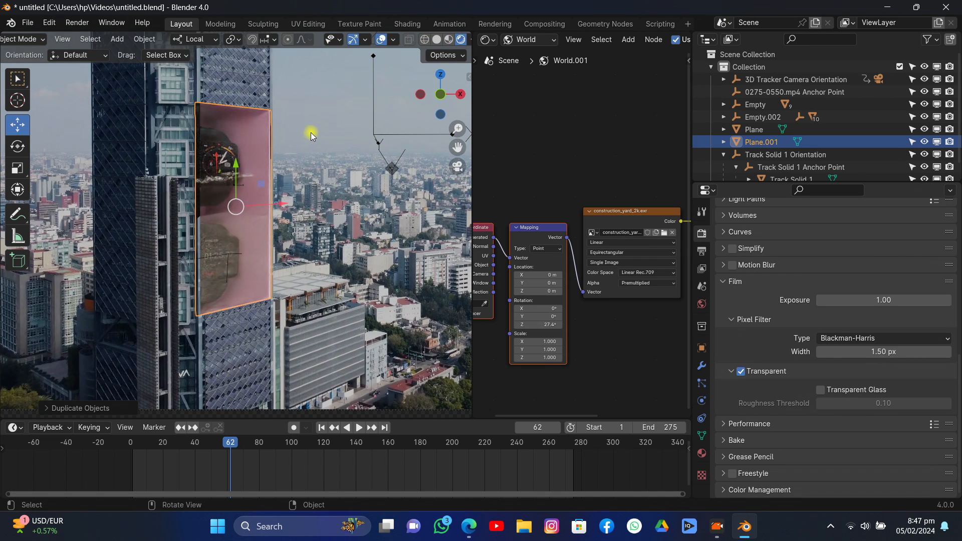
key("g")
key("z")
key("z")
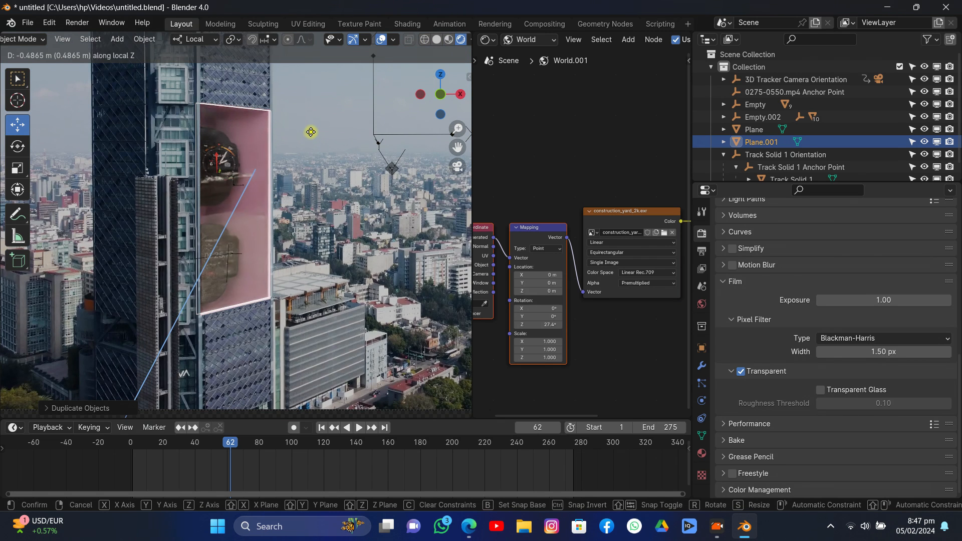
key("y")
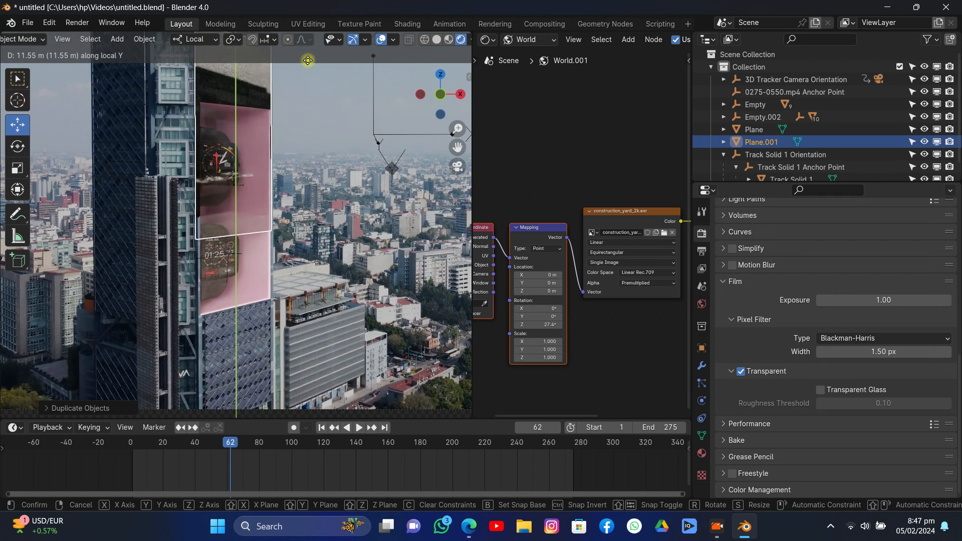
right_click(308, 61)
Step: In solid shading, move the duplicated plane about -0.22 m along its local Z axis, closer to the original
left_click_drag(456, 145, 476, 165)
scroll(370, 187, "up", 4)
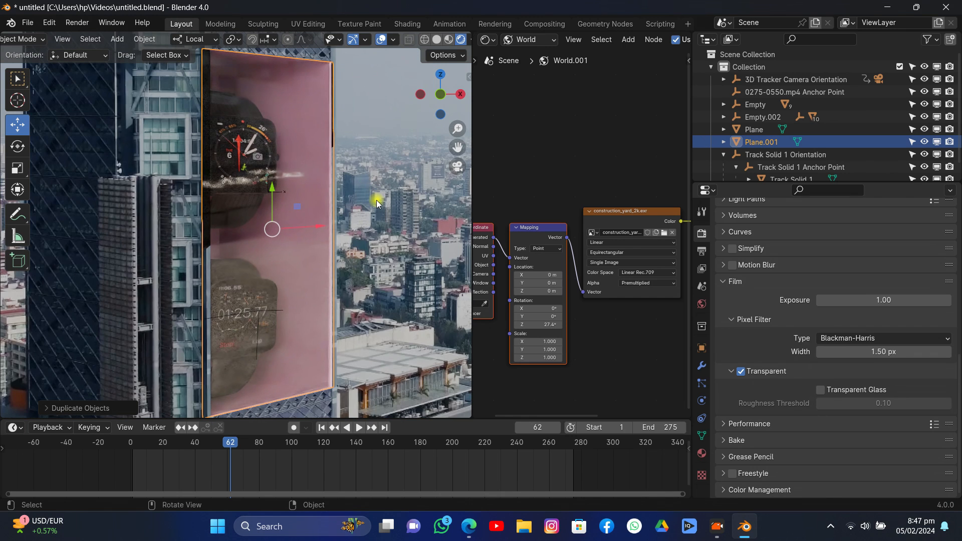
left_click(435, 40)
left_click_drag(429, 102, 461, 107)
key("g")
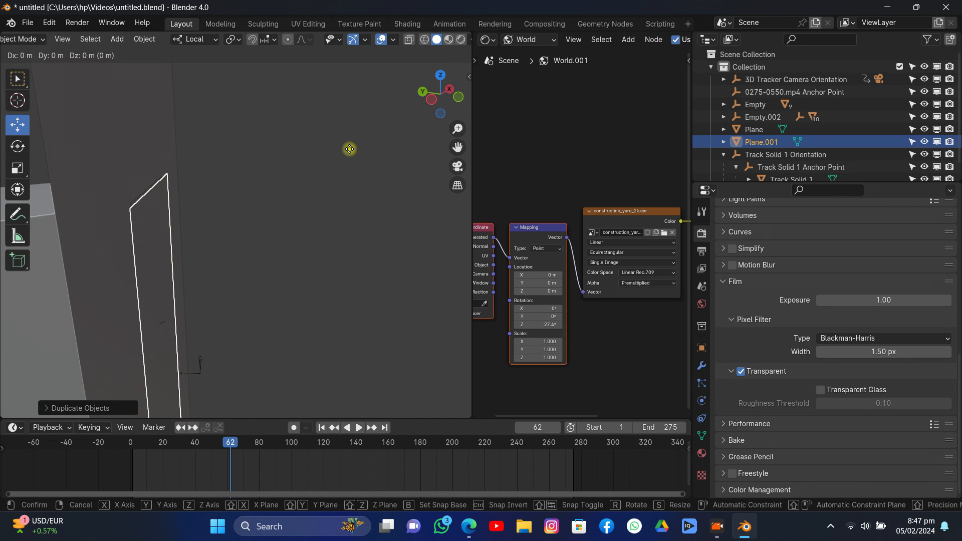
key("z")
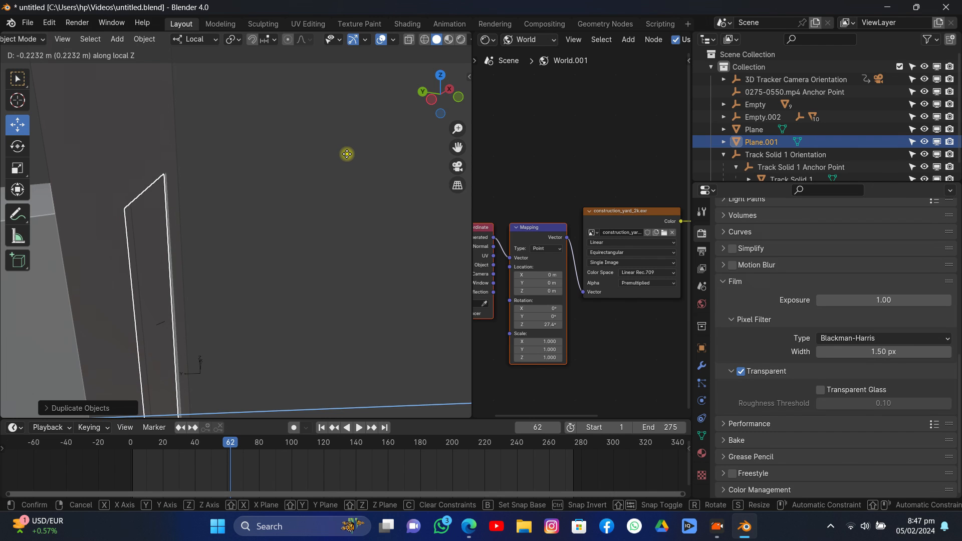
left_click(348, 155)
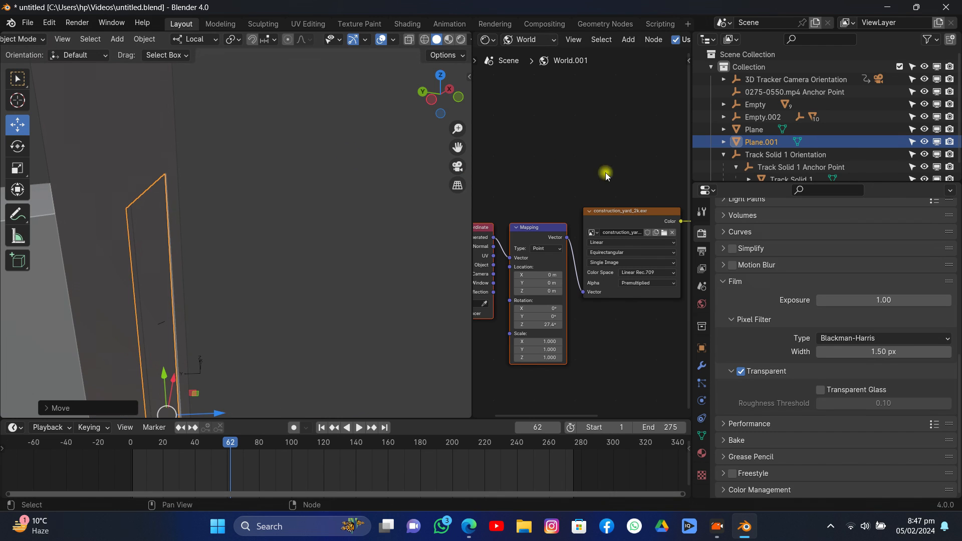
Step: Select Plane.001 and display it through the camera in rendered shading
left_click(755, 131)
left_click(756, 142)
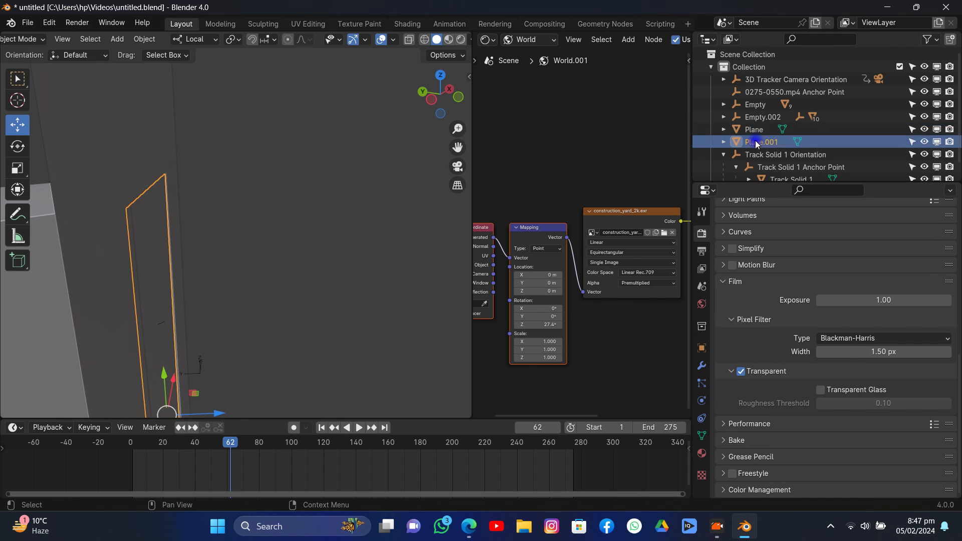
left_click(464, 164)
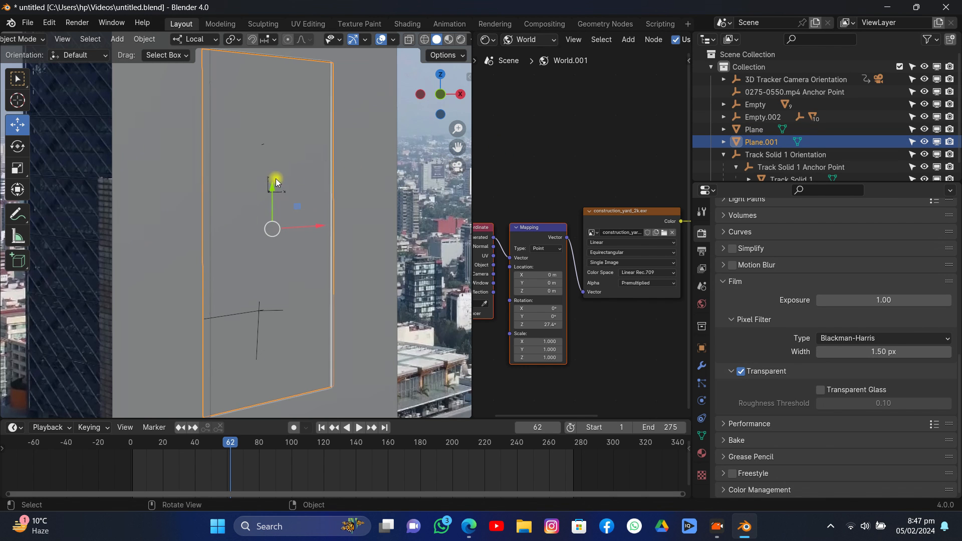
left_click(461, 39)
scroll(343, 112, "down", 3)
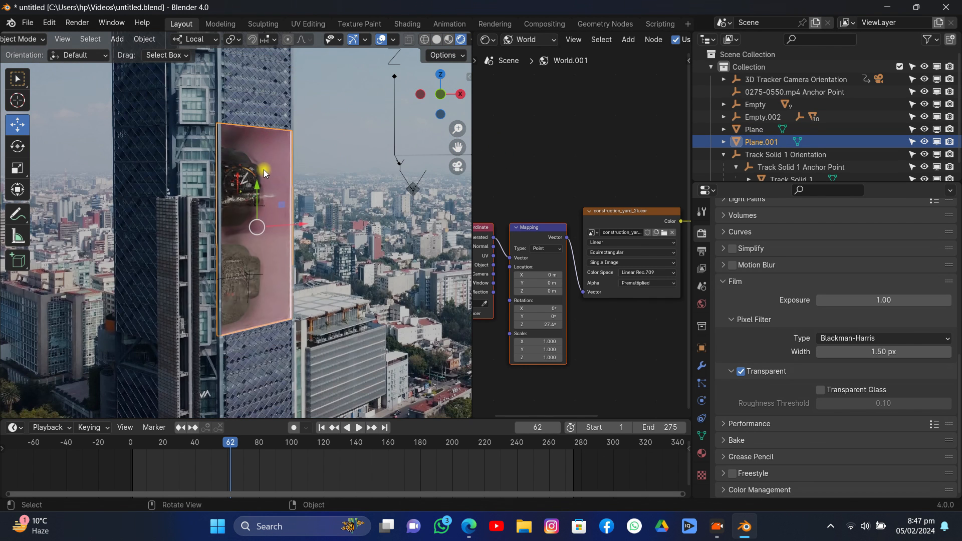
key("g")
key("y")
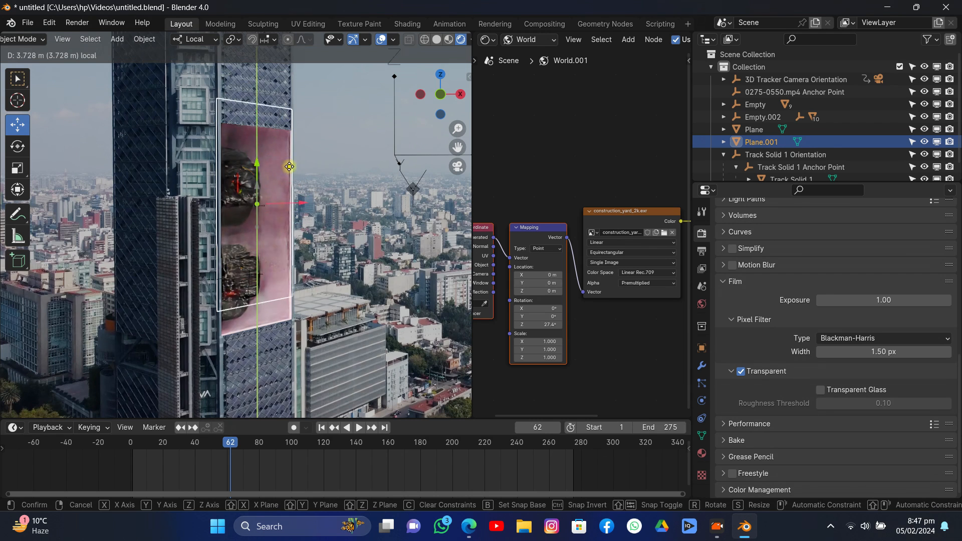
left_click(280, 189)
Step: Make the duplicated plane's material a single-user copy and set its roughness to 0.642
left_click(702, 453)
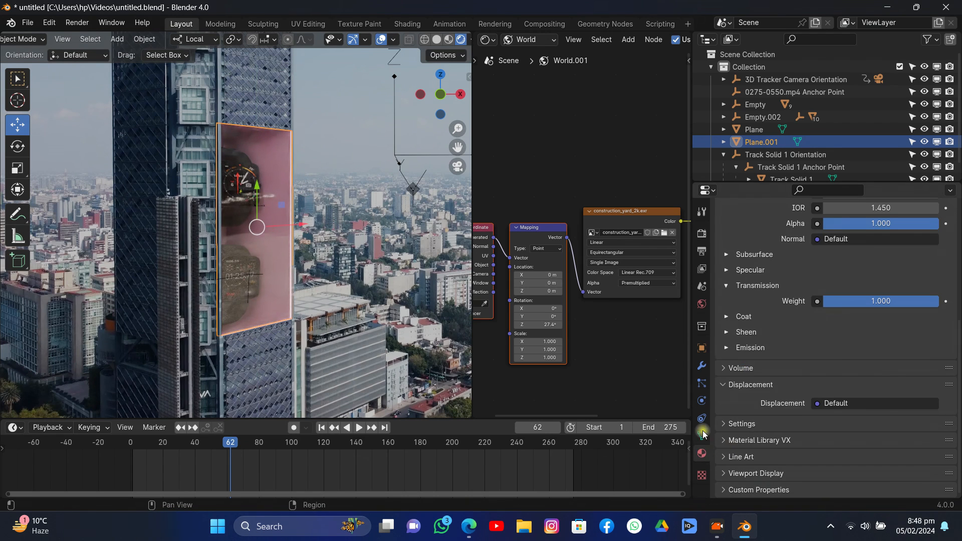
scroll(840, 345, "up", 10)
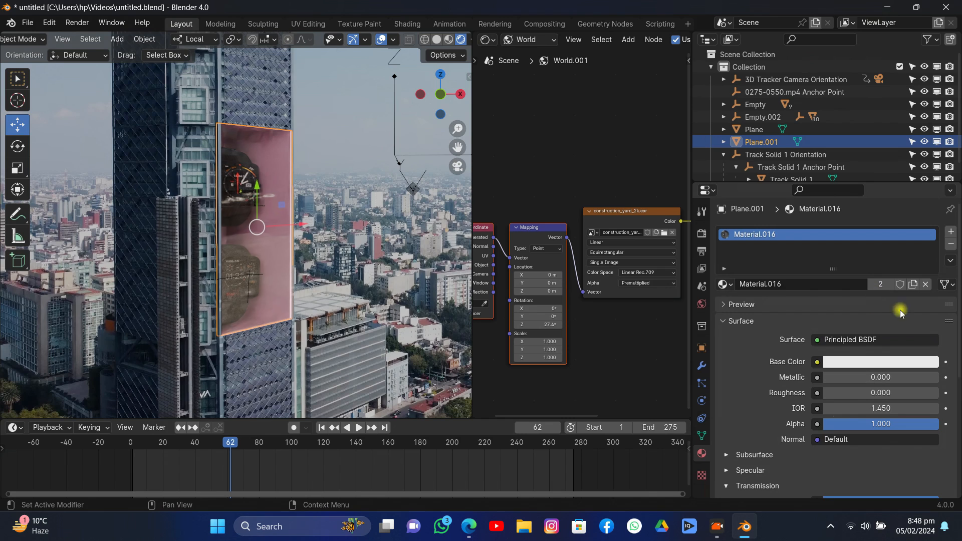
left_click(917, 284)
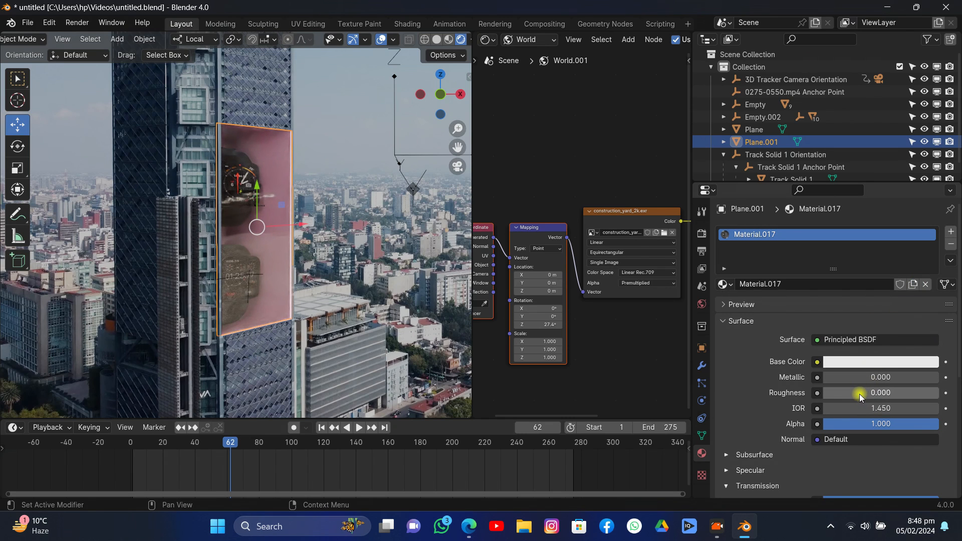
mouse_move(861, 397)
left_mouse_down()
mouse_move(938, 397)
mouse_move(900, 393)
left_mouse_up()
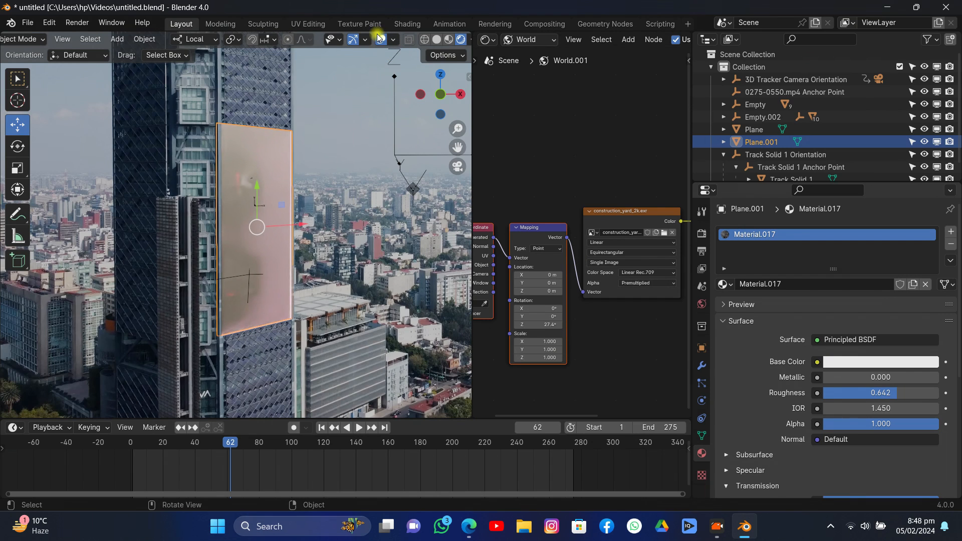
Step: Turn off the Outline Selected and Extras viewport overlays
left_click(394, 40)
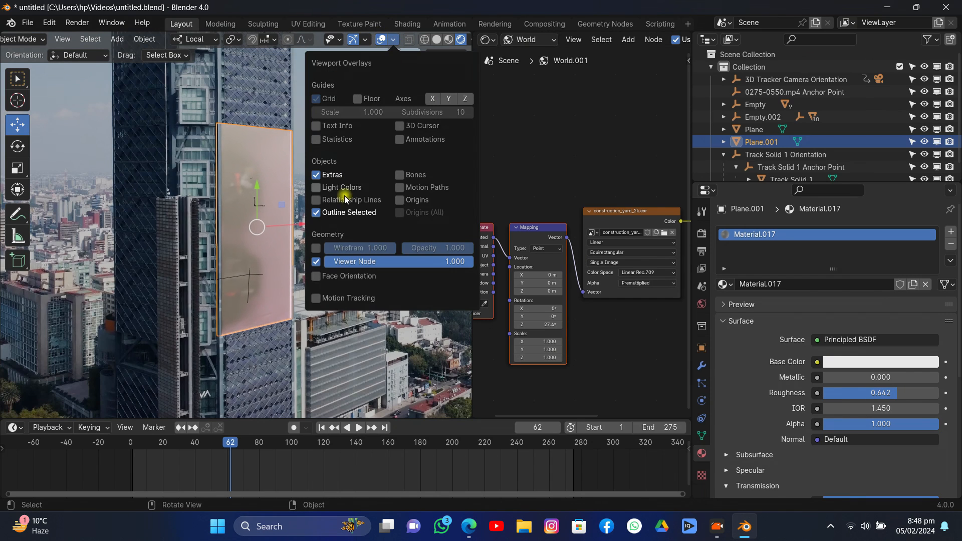
left_click(343, 213)
left_click(390, 40)
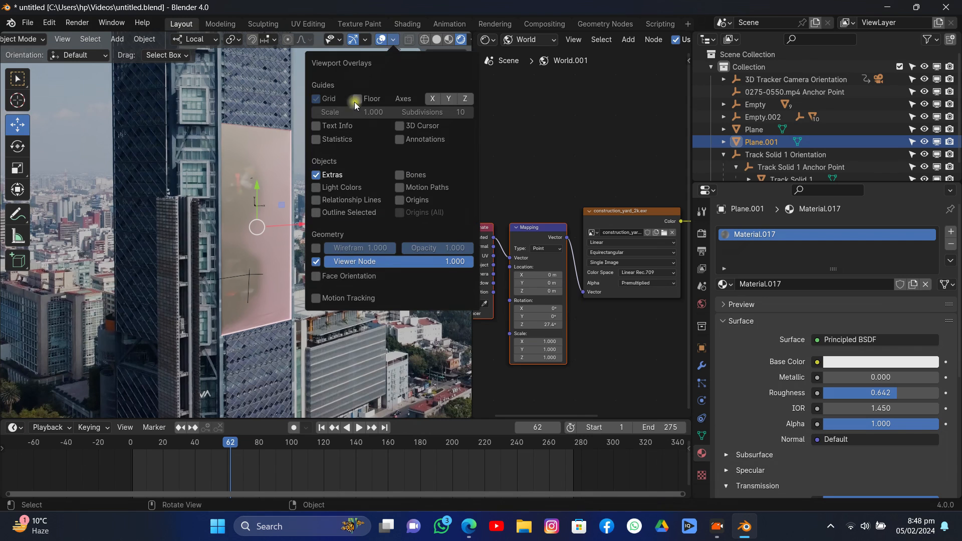
left_click(318, 174)
Step: Slide the frosted plane up along its local Y axis, then down until the upper watch is uncovered
left_click_drag(260, 194, 318, 102)
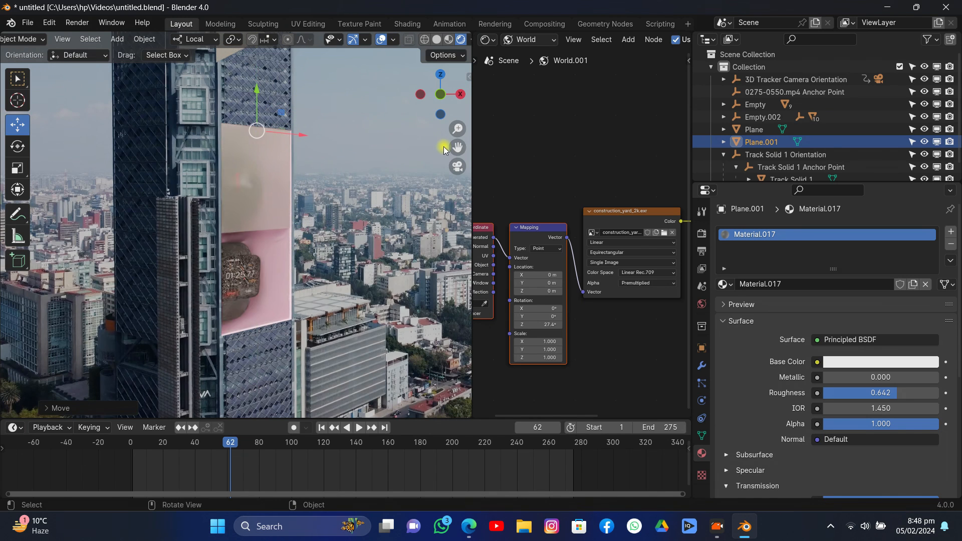
left_click_drag(457, 147, 477, 241)
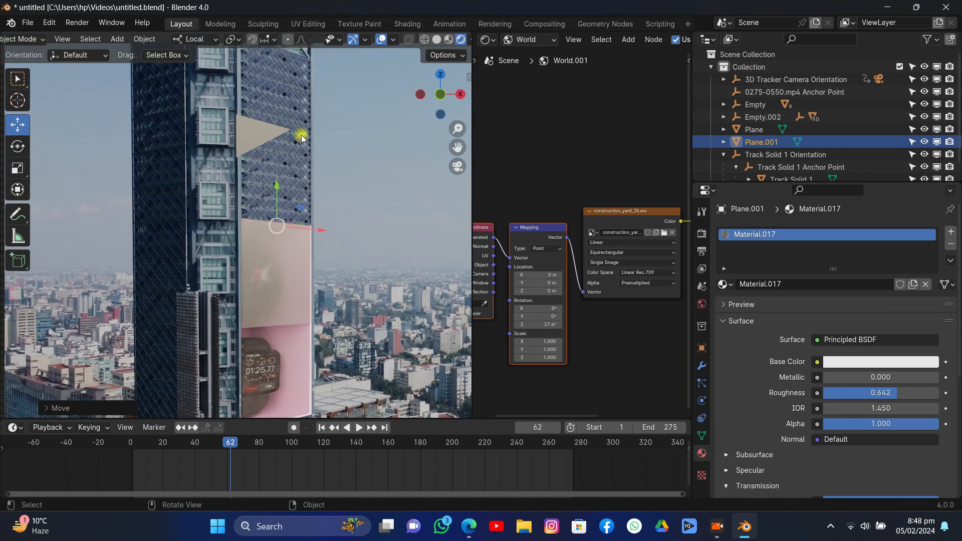
scroll(311, 135, "down", 3)
left_click_drag(260, 187, 317, 290)
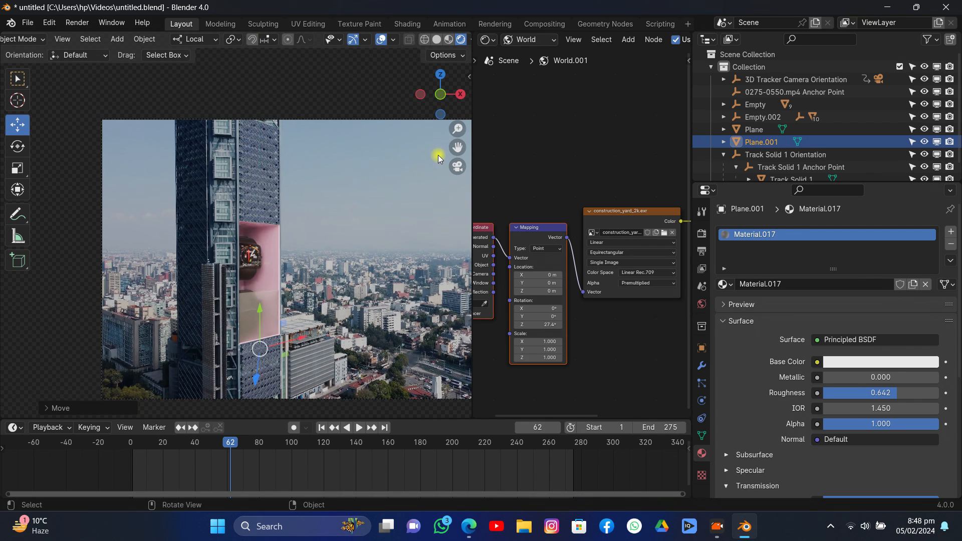
Step: Move the frosted plane back up along its local Y axis to cover the whole recess, and go to frame 1
left_click_drag(453, 149, 418, 102)
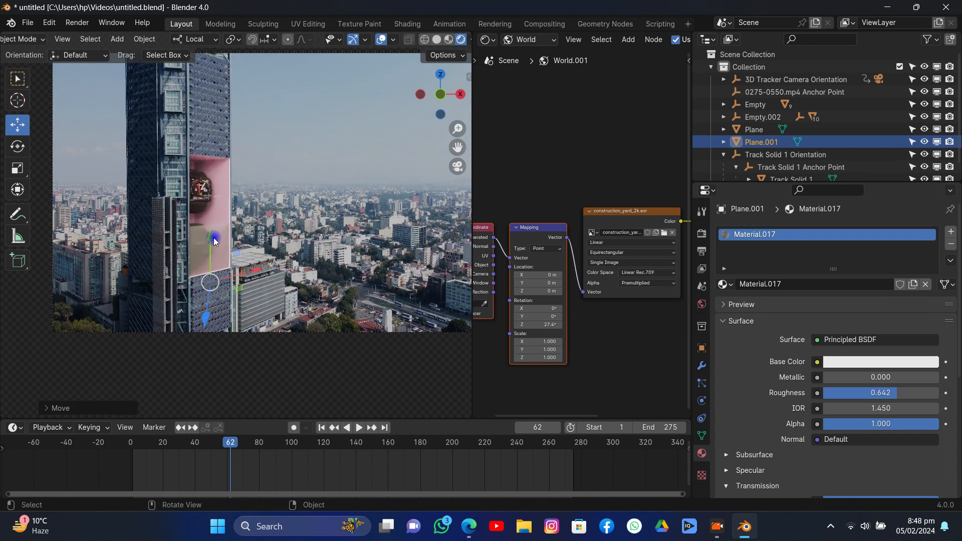
left_click_drag(214, 241, 241, 168)
left_click(321, 427)
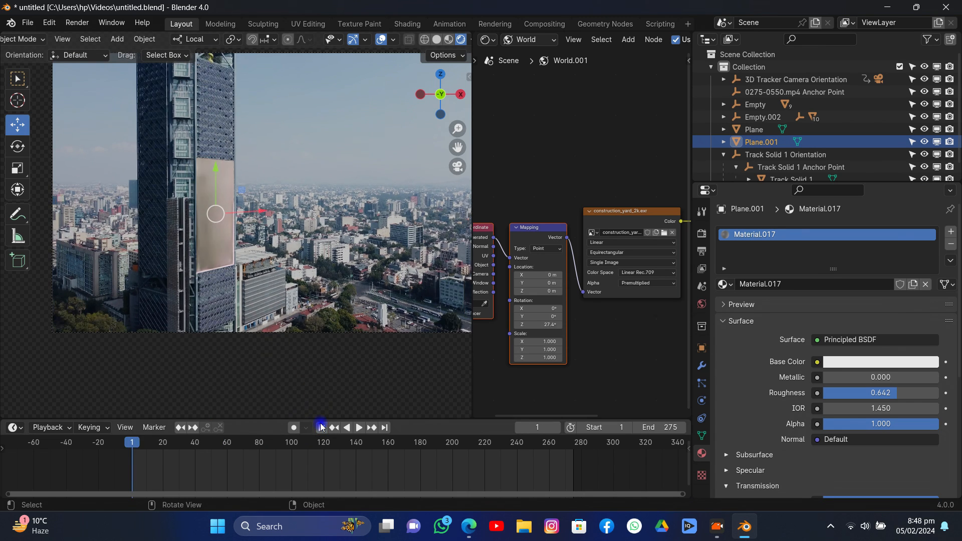
Step: Insert a Location keyframe for the frosted plane at frame 1, and another at frame 79 with the plane lowered below the recess along local Y
key("i")
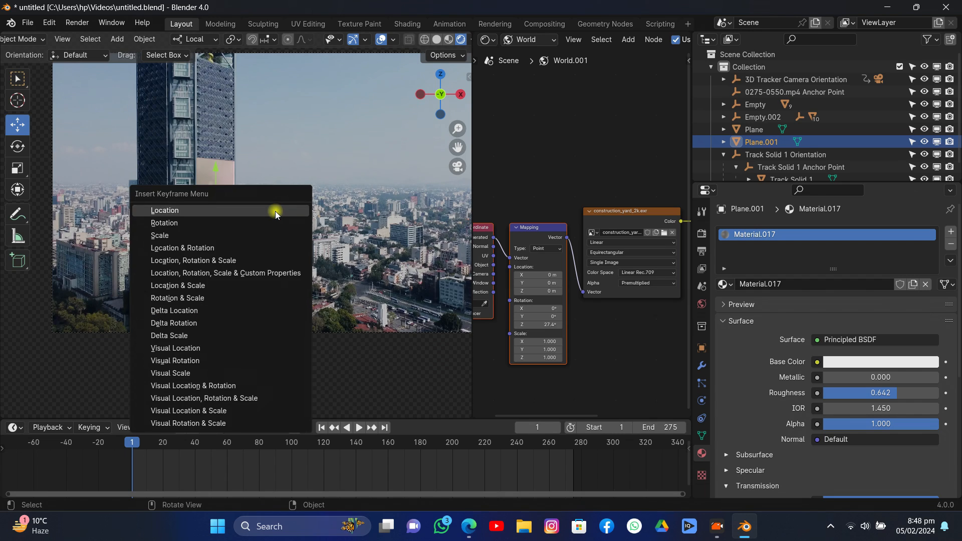
left_click(275, 211)
left_click_drag(135, 443, 258, 449)
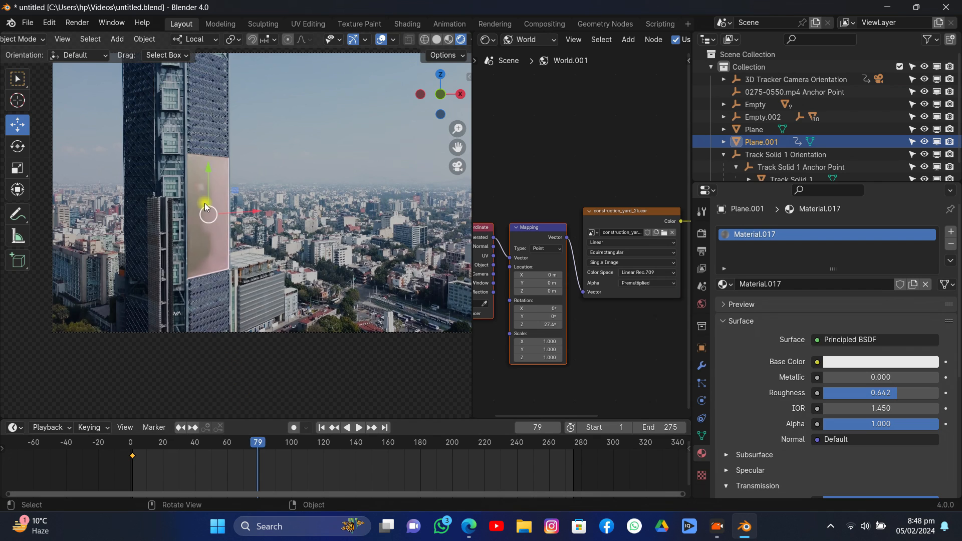
left_click_drag(206, 171, 215, 286)
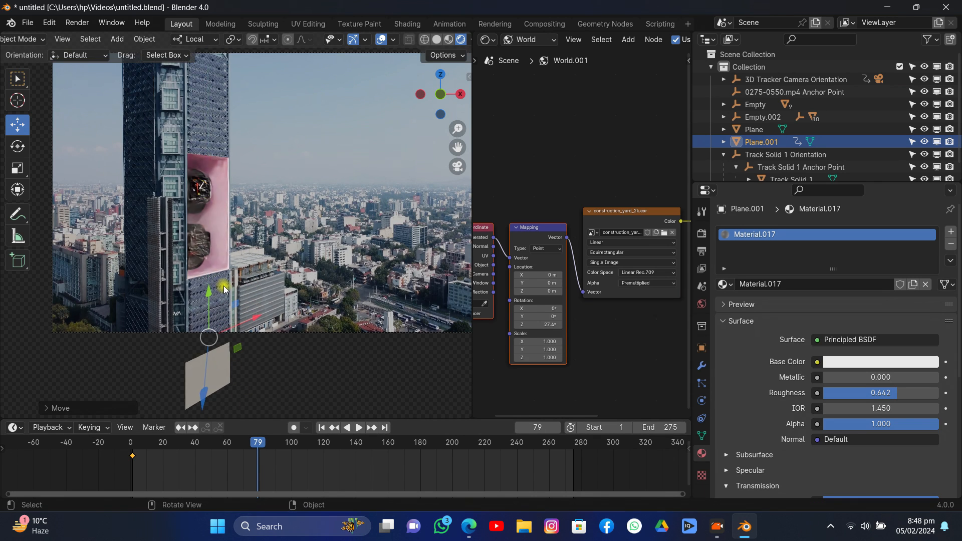
key("i")
left_click(253, 239)
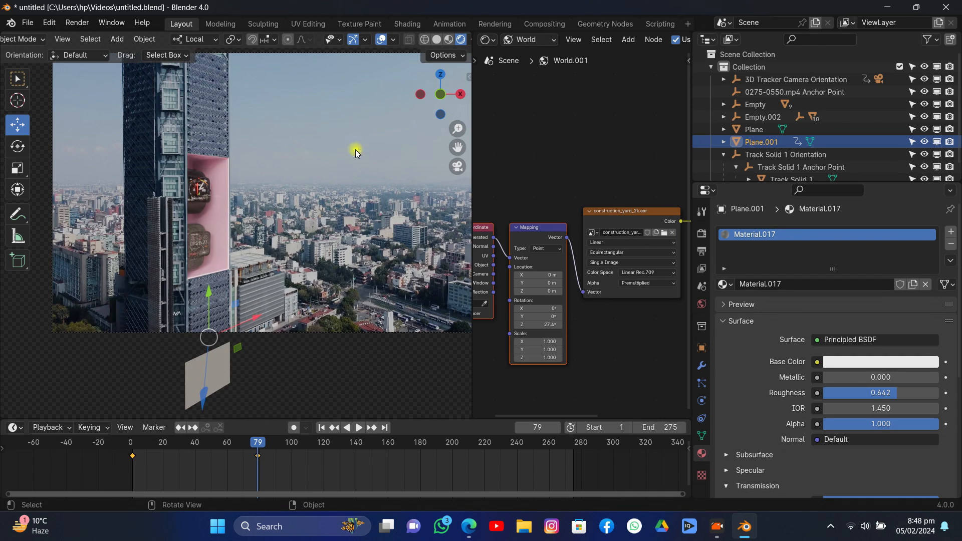
mouse_move(258, 442)
left_mouse_down()
mouse_move(177, 442)
mouse_move(347, 458)
mouse_move(570, 447)
mouse_move(253, 448)
mouse_move(524, 441)
mouse_move(550, 431)
mouse_move(255, 425)
left_mouse_up()
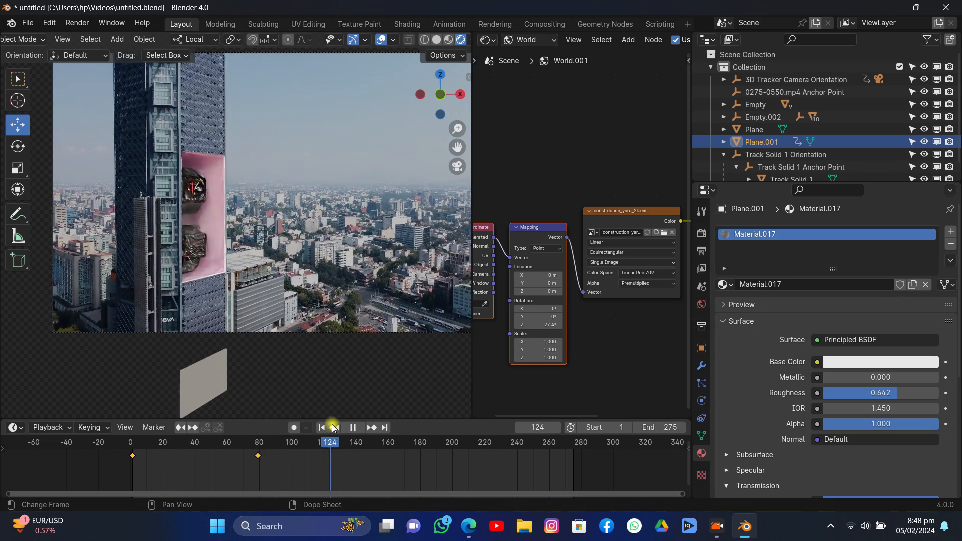
left_click(349, 428)
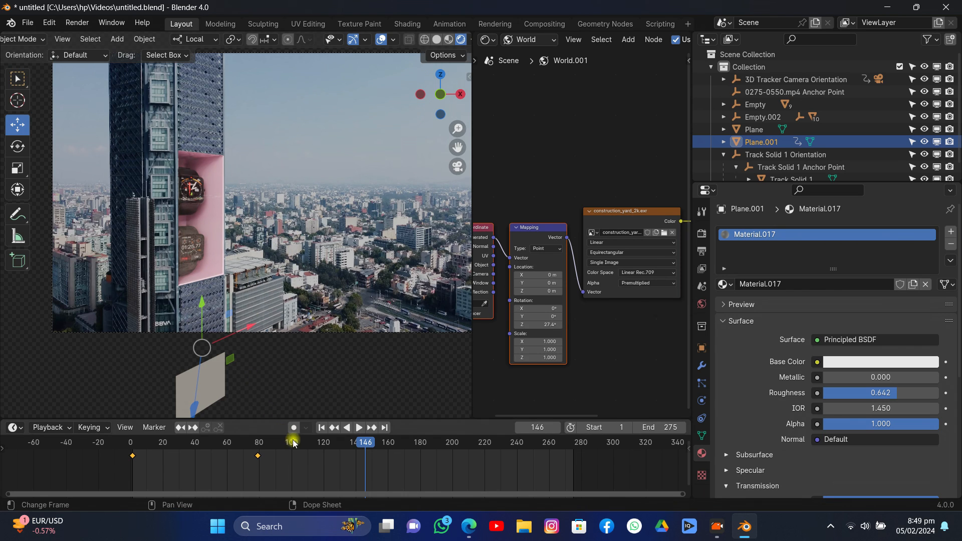
left_click_drag(294, 443, 264, 455)
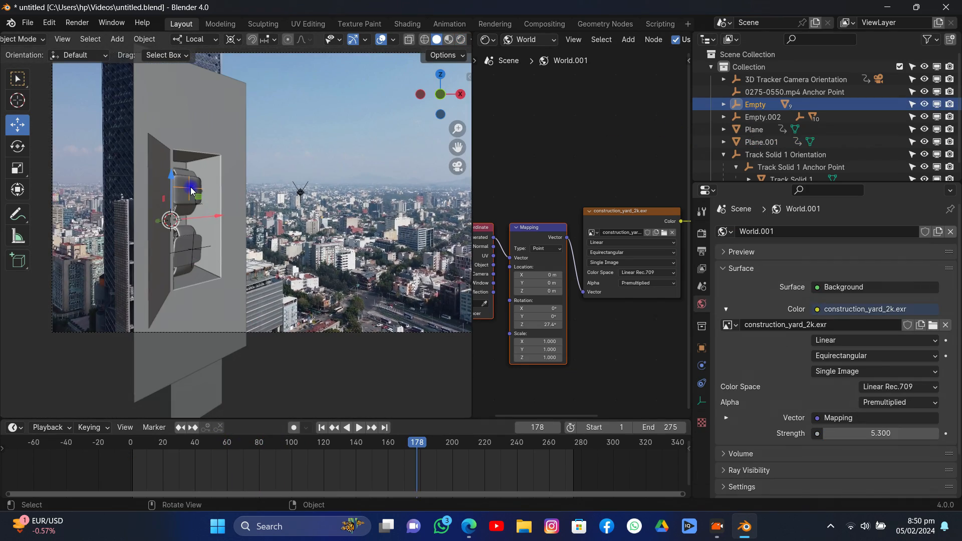
Step: Insert a Location keyframe for the upper watch's empty at frame 143
left_click_drag(413, 441, 361, 449)
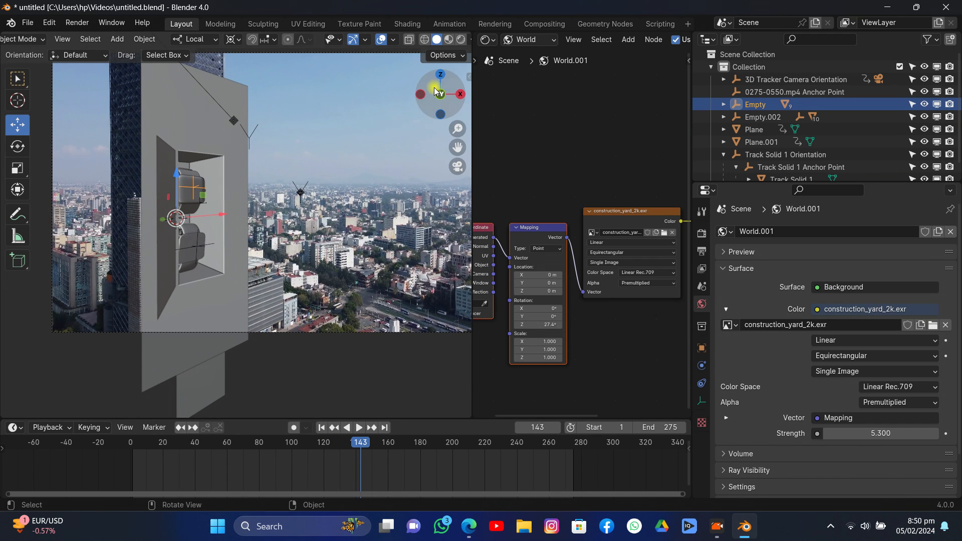
left_click_drag(434, 87, 445, 97)
scroll(387, 160, "down", 5)
left_click_drag(458, 146, 550, 173)
left_click_drag(441, 95, 438, 145)
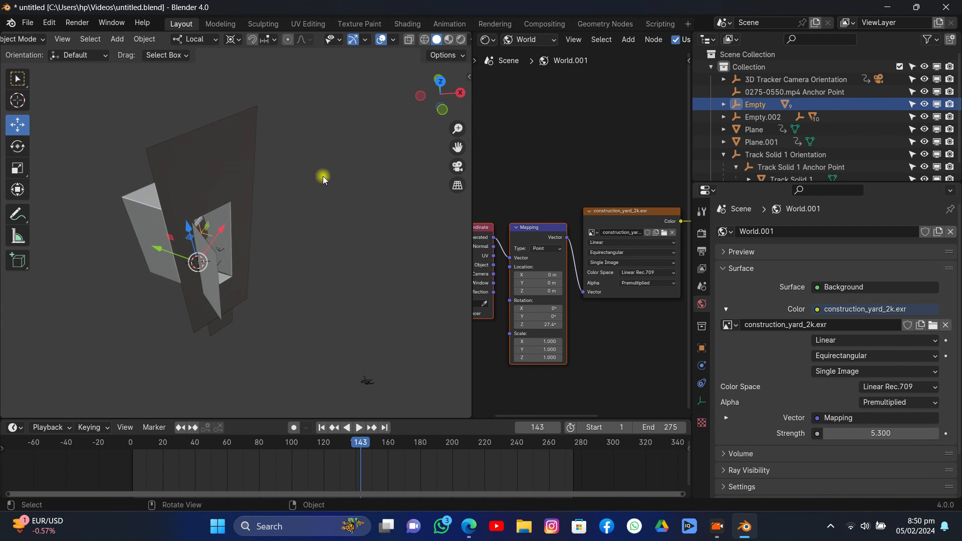
key("i")
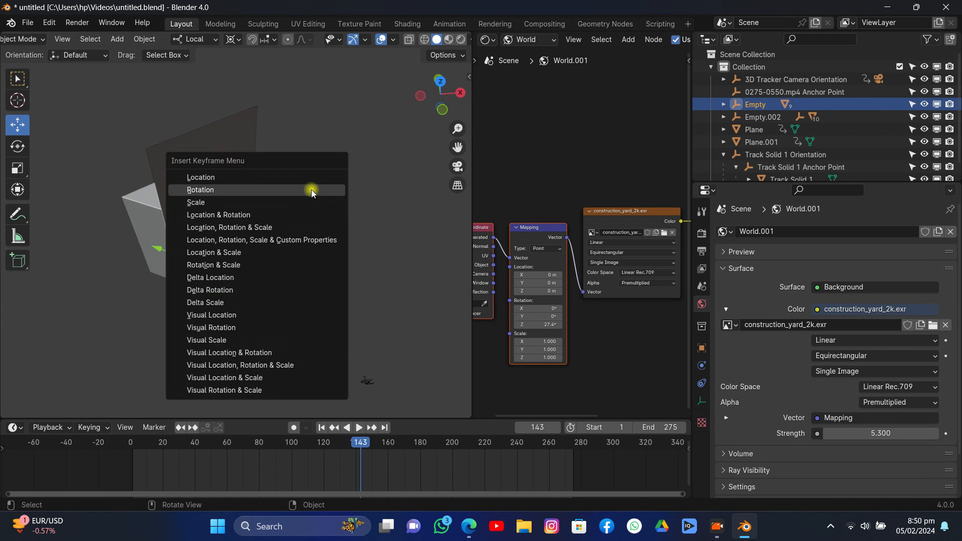
left_click(272, 178)
Step: Move the upper watch's empty out of the recess along its local Y axis at frame 201 and keyframe its location
left_click_drag(373, 444, 455, 442)
left_click_drag(157, 251, 259, 288)
key("i")
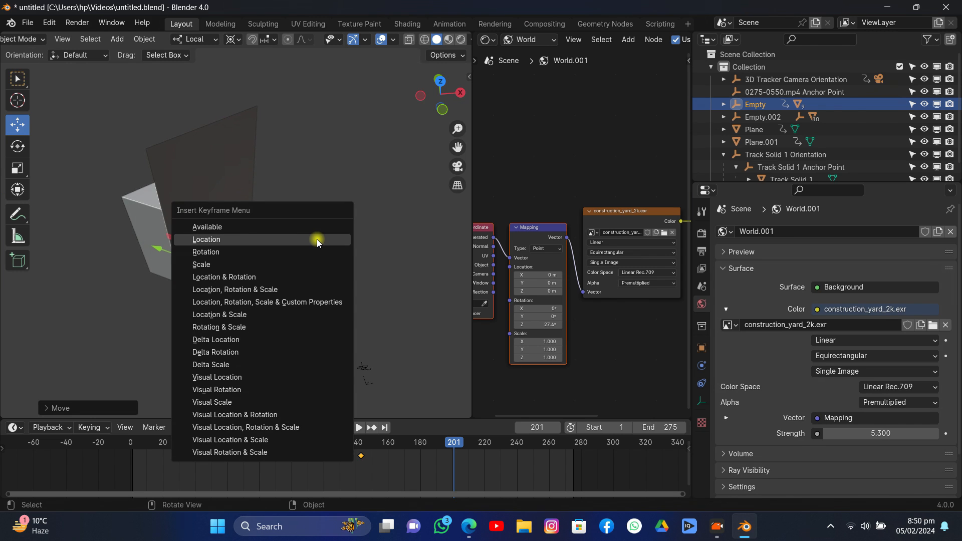
left_click(317, 239)
left_click(421, 445)
key("space")
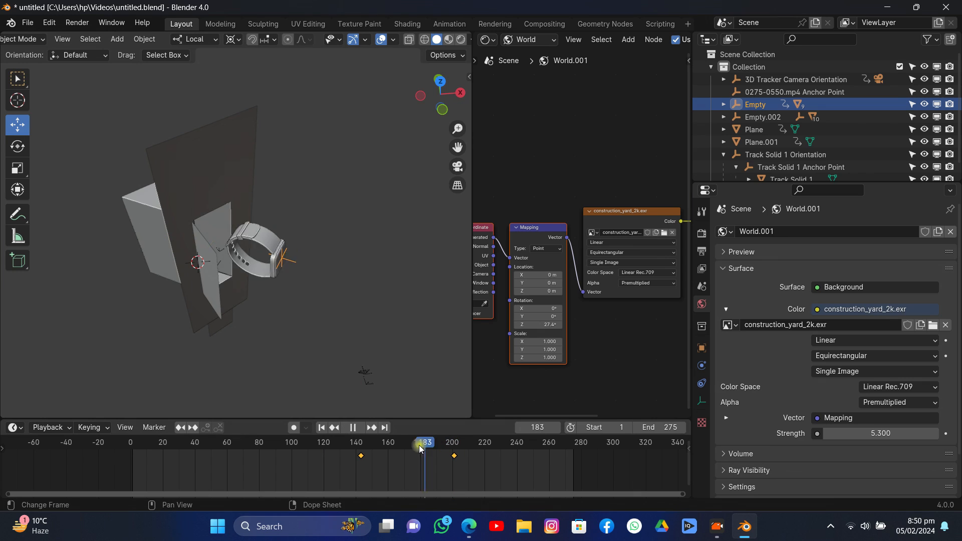
left_click_drag(420, 448, 576, 444)
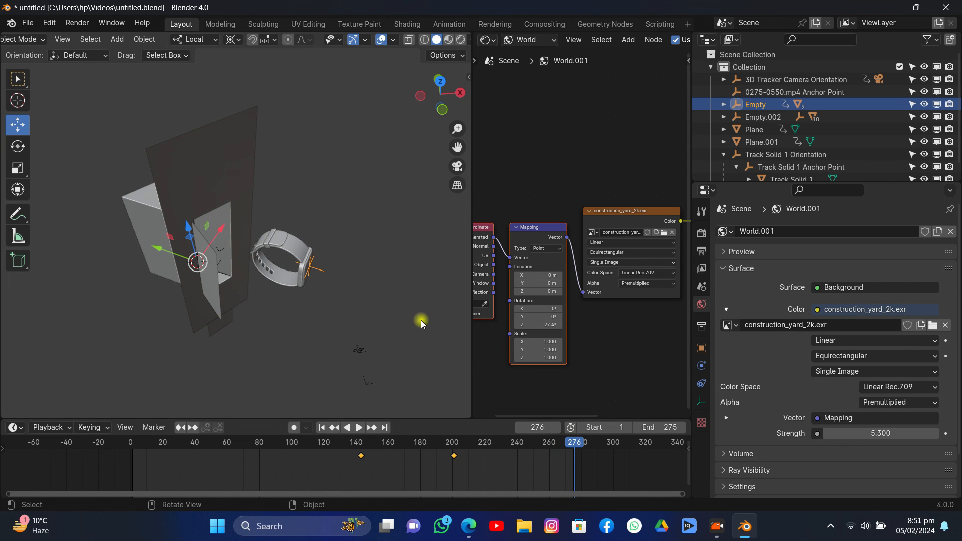
left_click(456, 167)
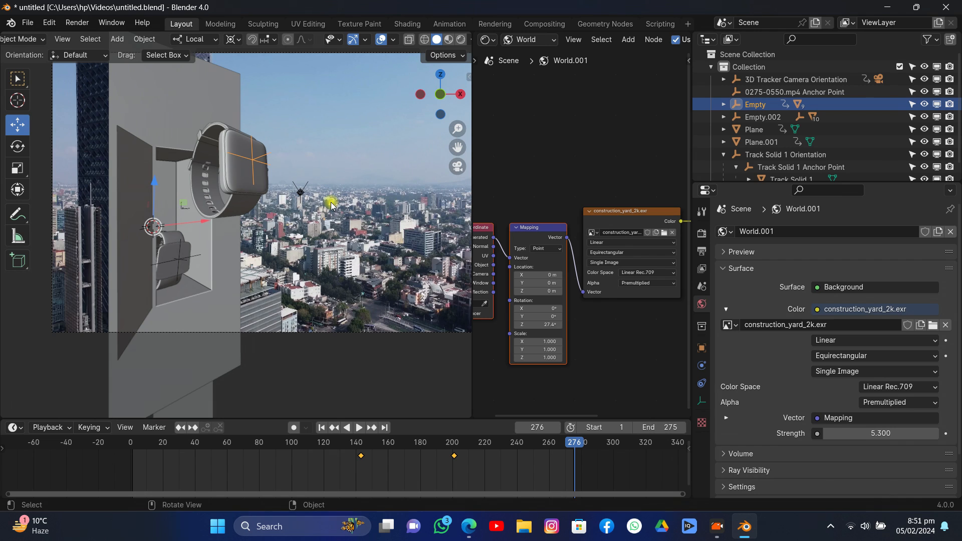
key("r")
key("r")
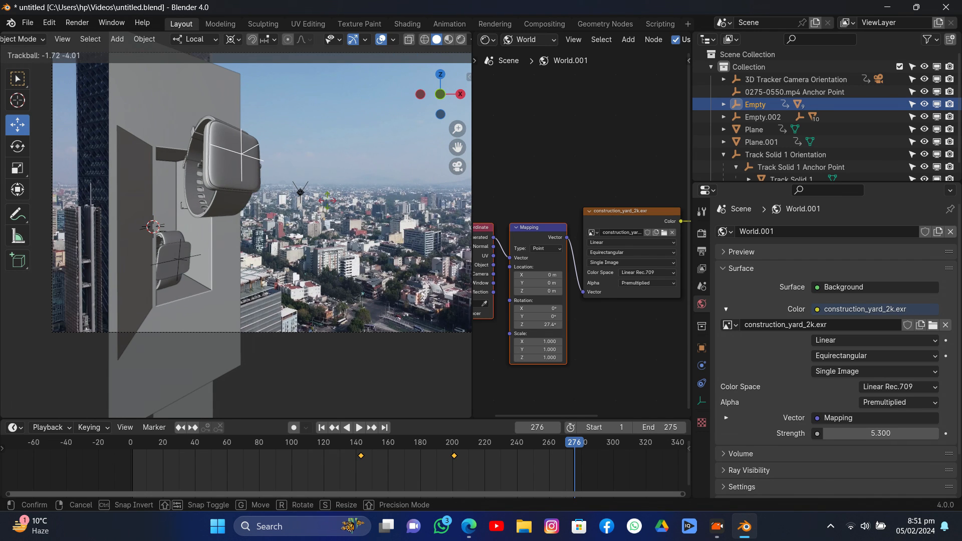
left_click(261, 85)
Step: Set the transform pivot point to Individual Origins
left_click(235, 39)
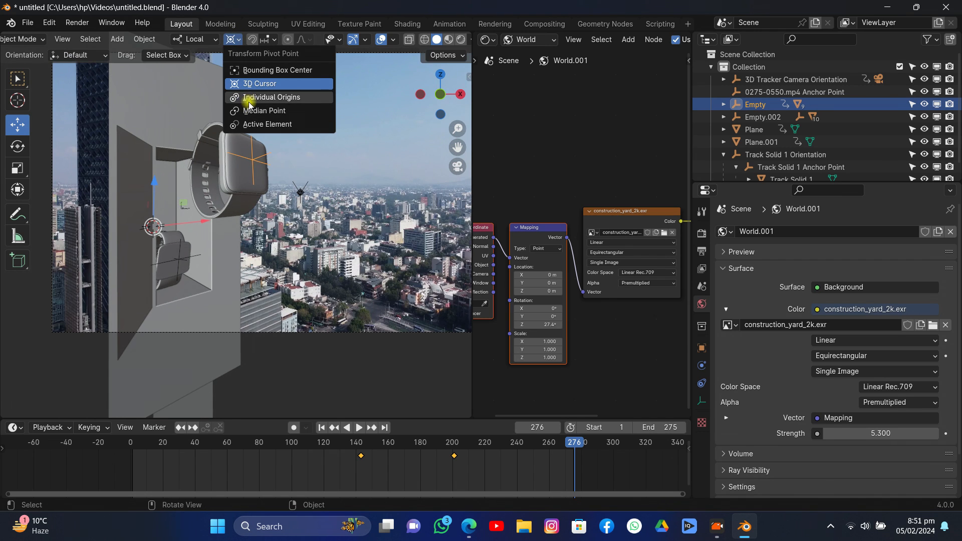
left_click(245, 97)
key("r")
key("r")
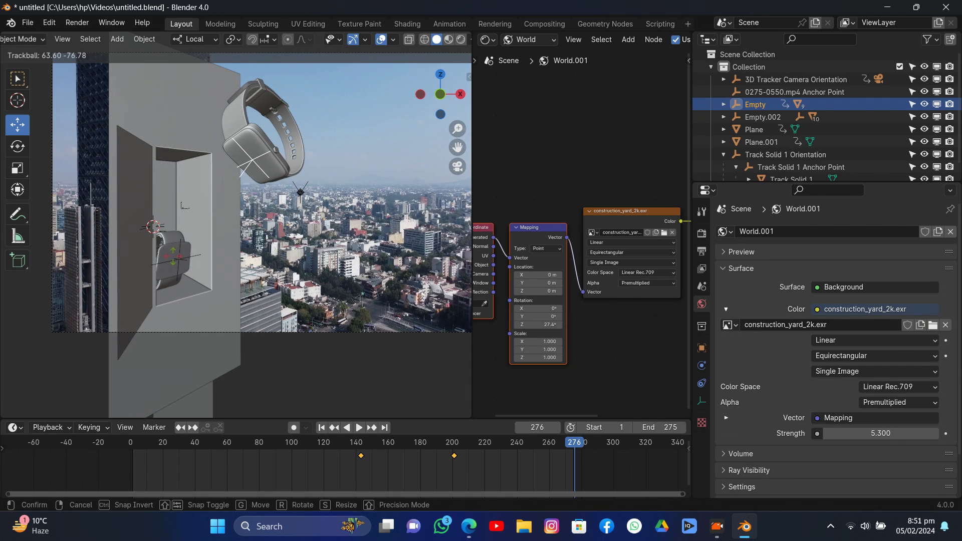
right_click(213, 305)
Step: Keyframe the rotation of the upper watch's empty at frame 201
left_click(333, 426)
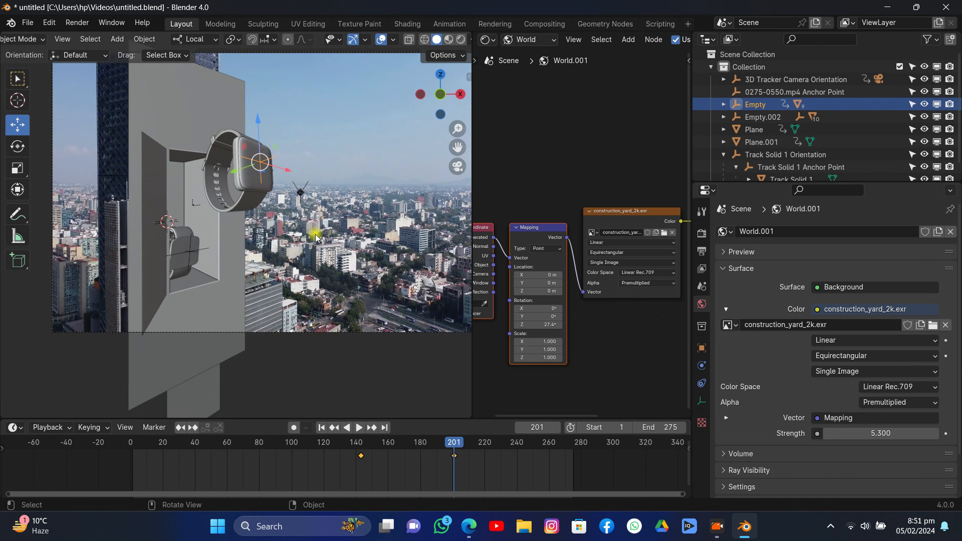
key("i")
left_click(296, 262)
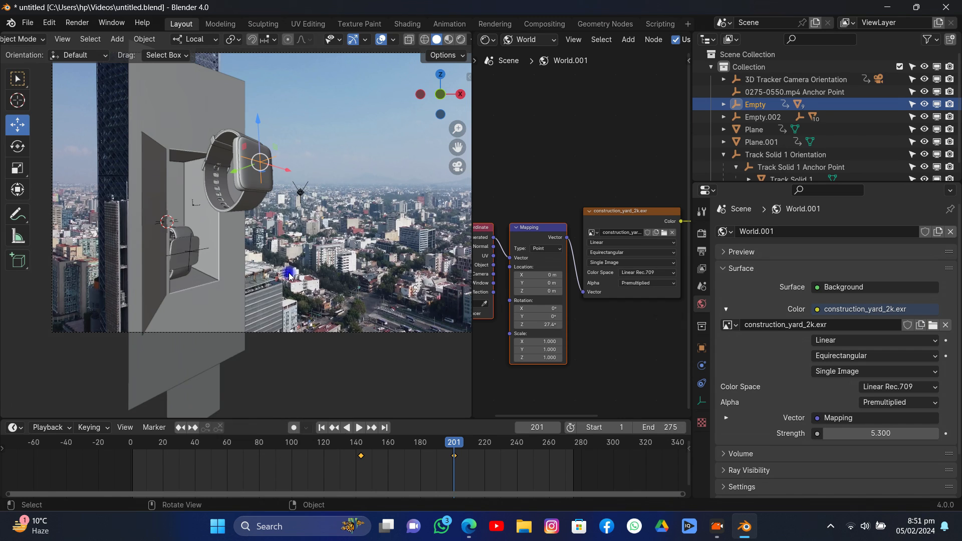
Step: Trackball-rotate the upper watch at frame 275 so it tilts with its strap upward, and insert a Location & Rotation keyframe
left_click(389, 428)
key("r")
key("r")
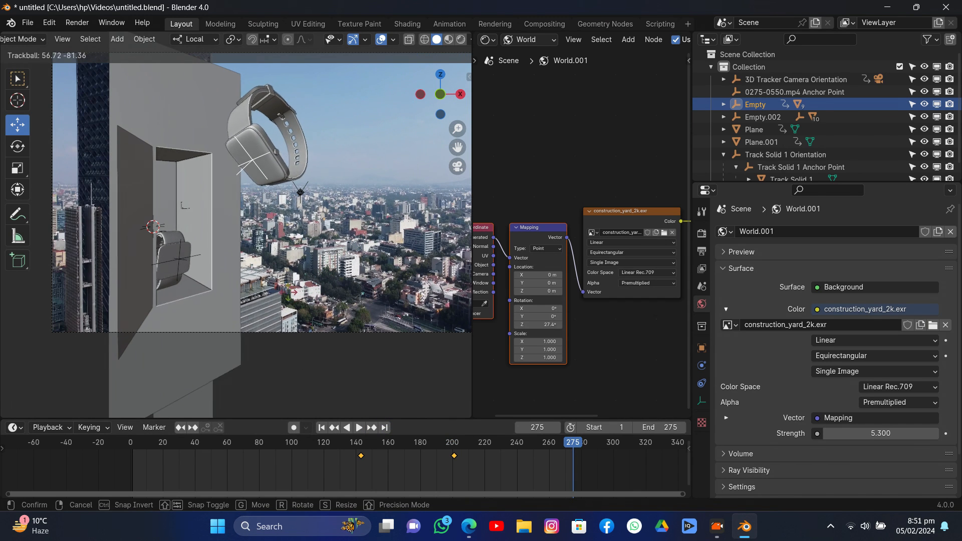
left_click(283, 263)
key("i")
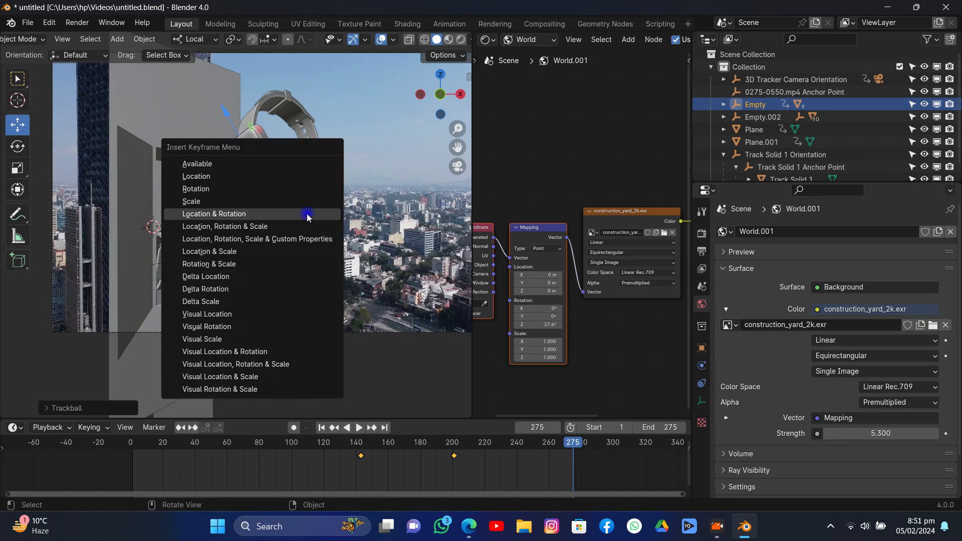
left_click(307, 215)
left_click_drag(512, 440, 476, 462)
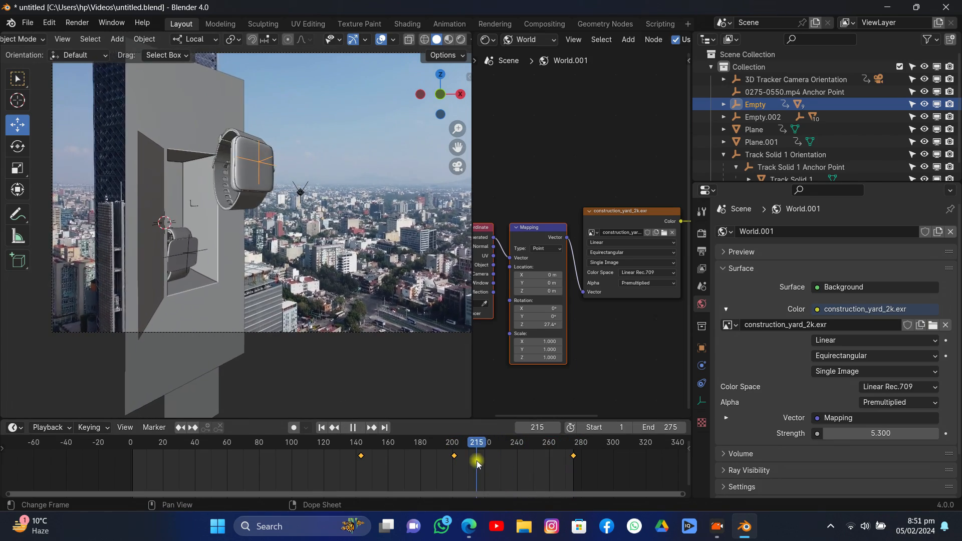
Step: Insert a Location & Rotation keyframe for the lower watch's empty, Empty.002, at frame 143
left_click(334, 427)
left_click(201, 249)
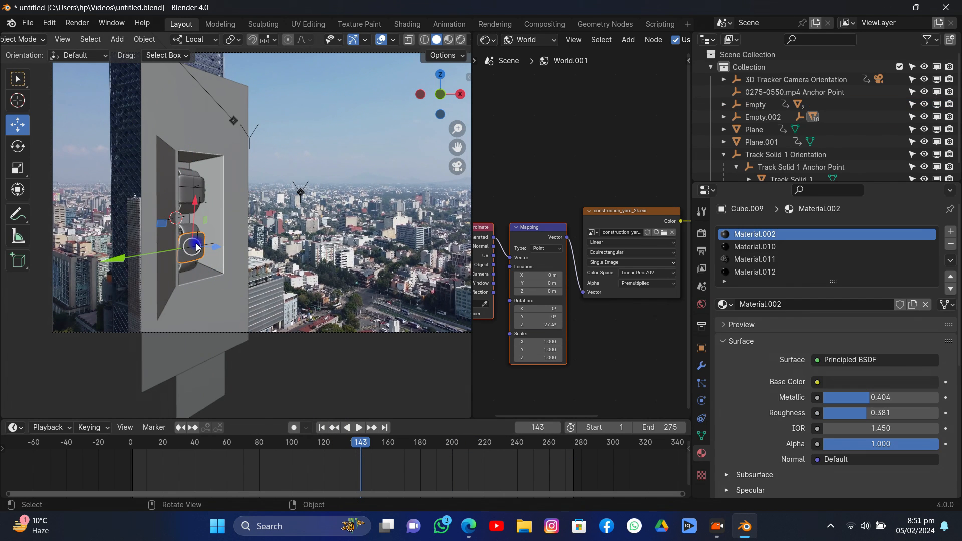
left_click(196, 247)
key("i")
left_click(244, 234)
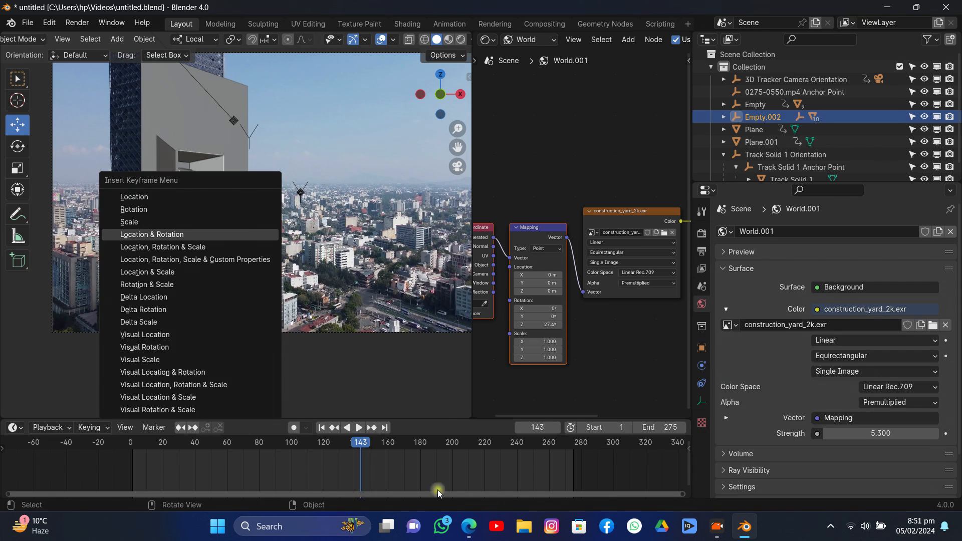
Step: Move the lower watch out of the recess along its local X axis at frame 201 and insert a Location & Rotation keyframe
left_click(455, 445)
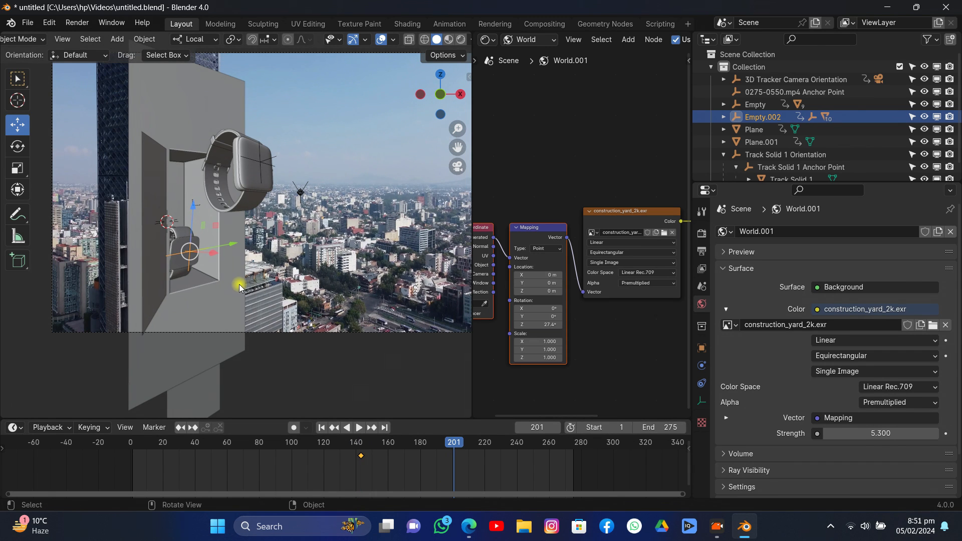
key("g")
key("x")
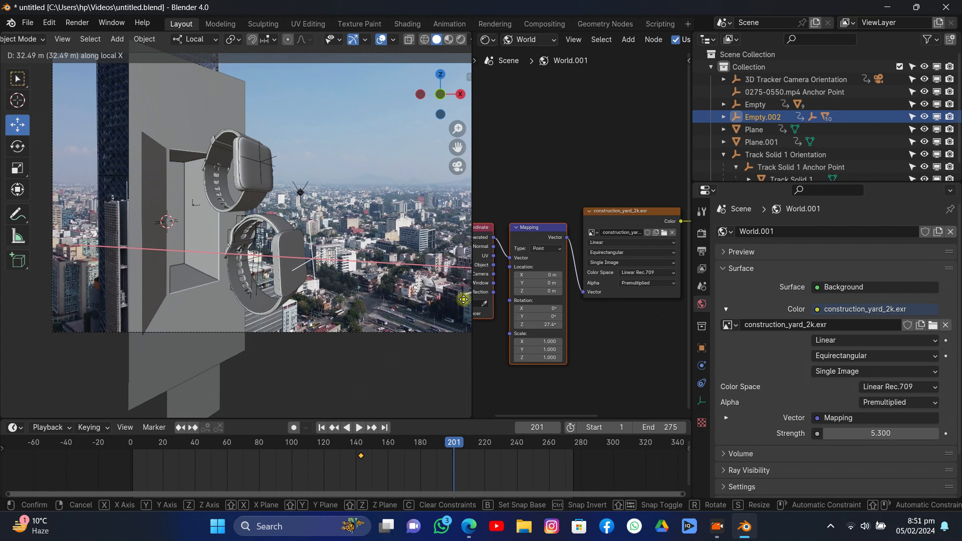
left_click(386, 231)
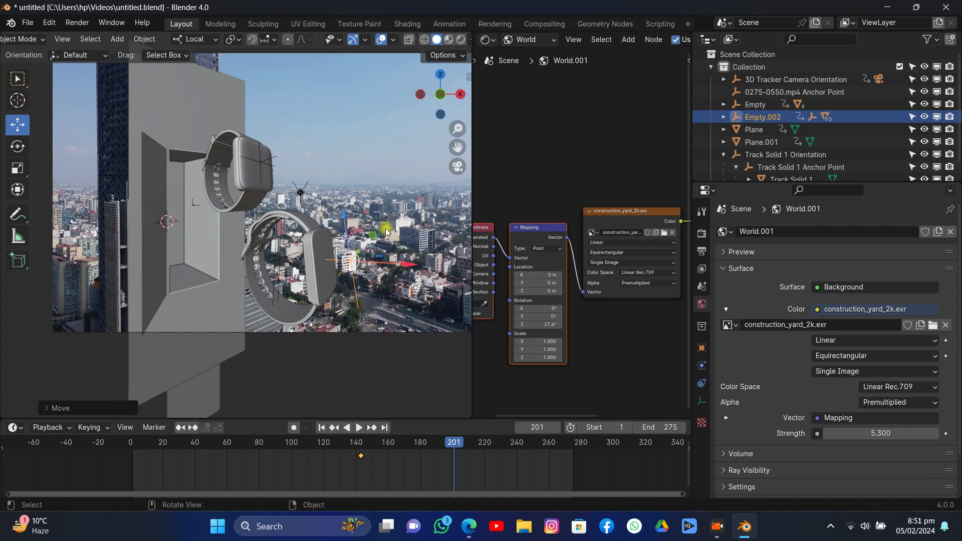
key("i")
left_click(386, 231)
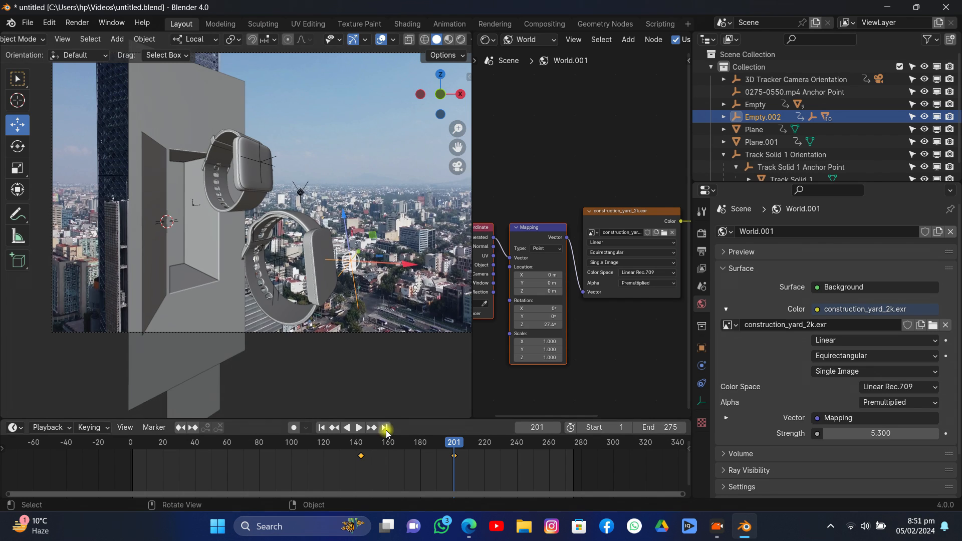
Step: Trackball-rotate the lower watch at frame 275 so its face turns toward the camera, and insert a Location & Rotation keyframe
left_click(384, 428)
key("g")
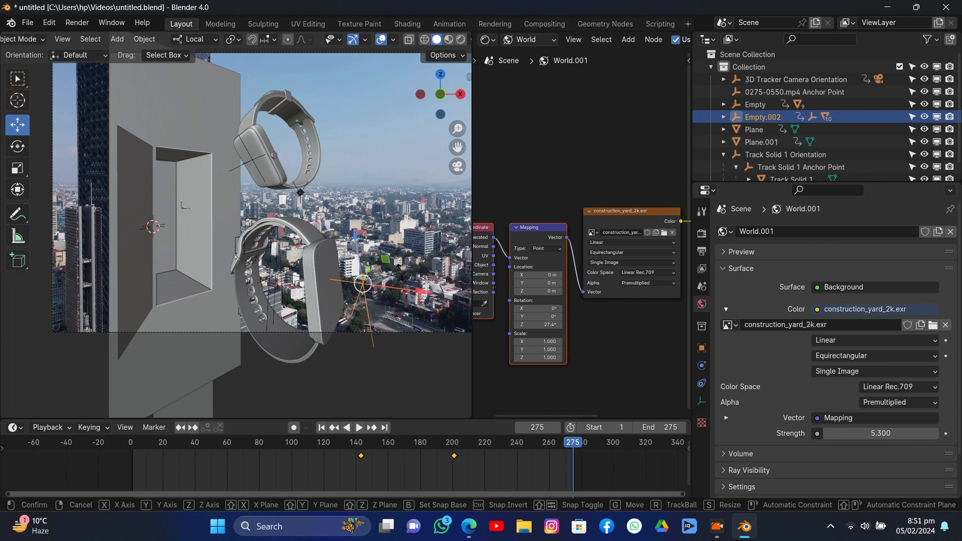
key("r")
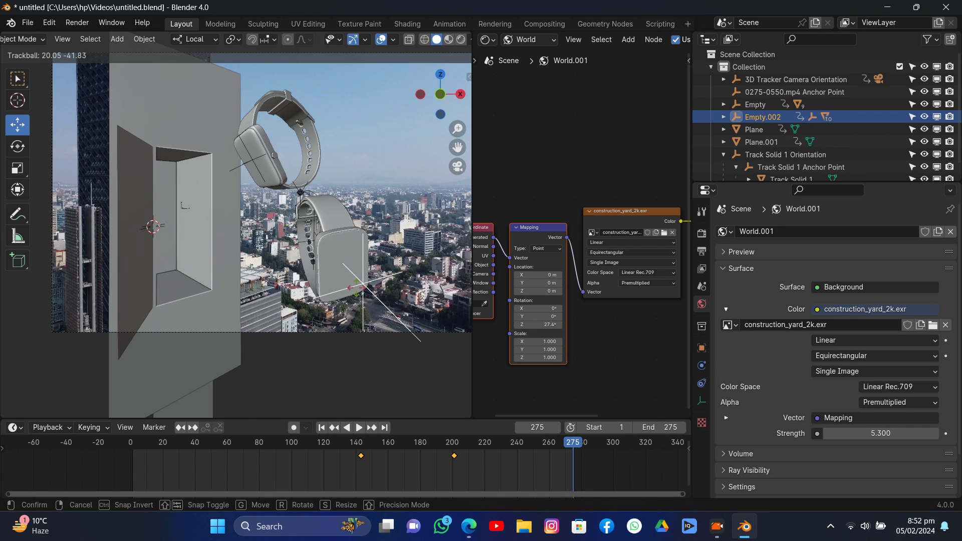
left_click(357, 289)
key("i")
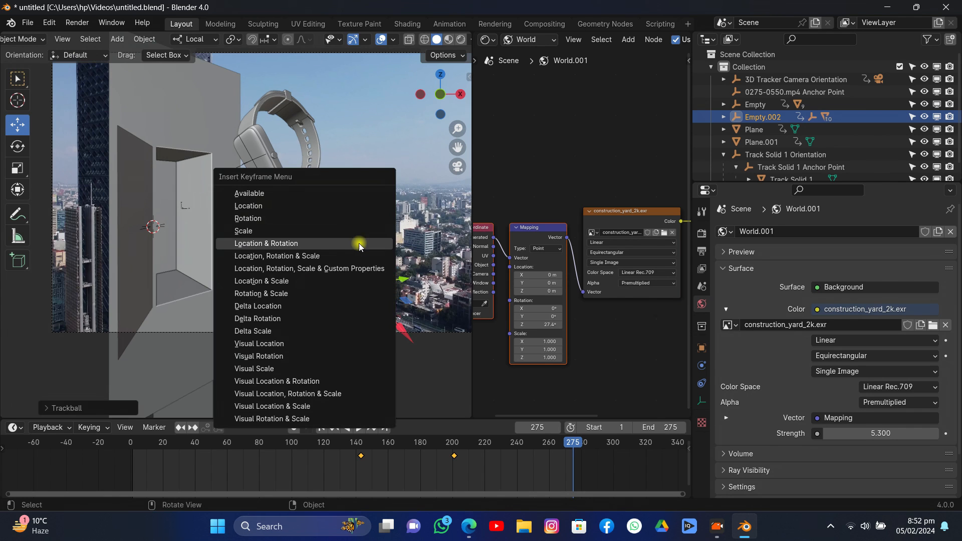
left_click(359, 242)
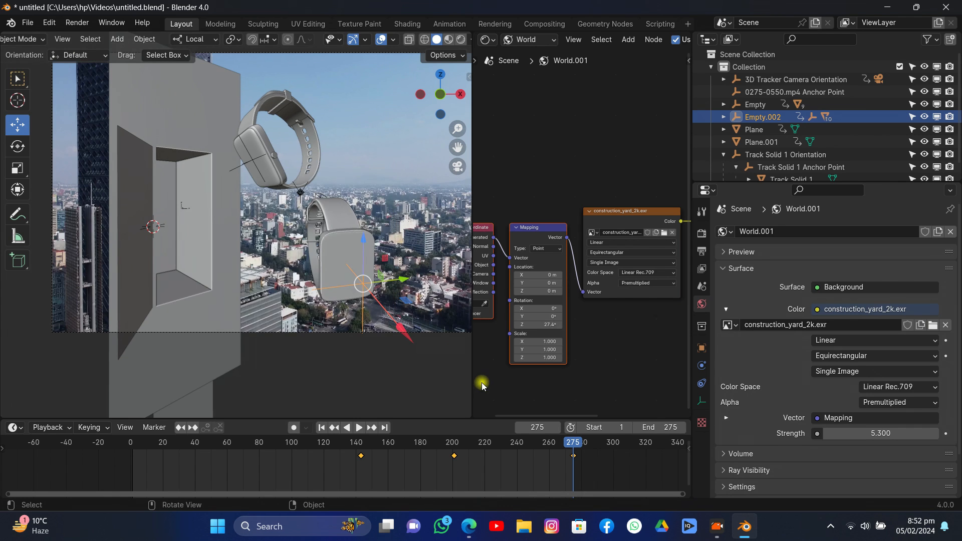
Step: Play back the watch animation, stop the playback, and save the Blender file
left_click(490, 446)
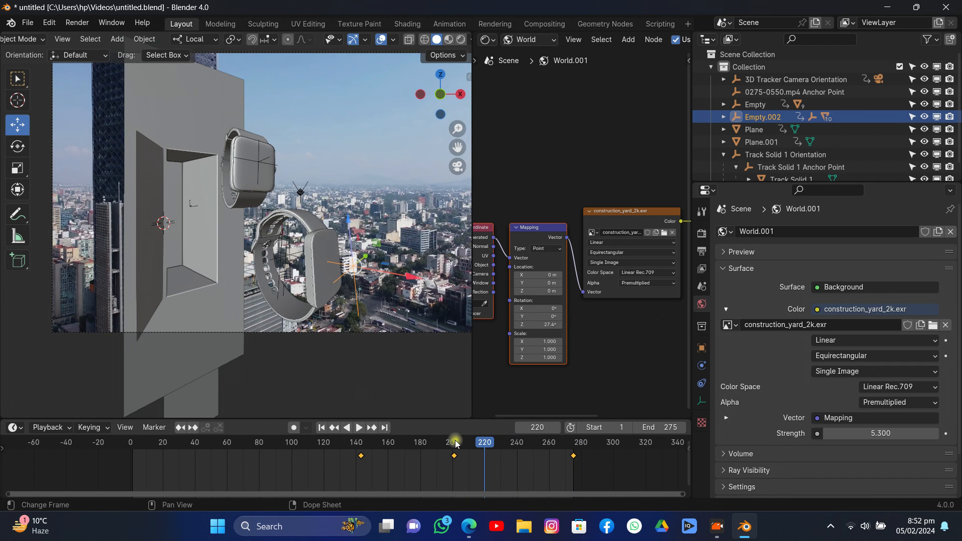
key("shift+ctrl+space")
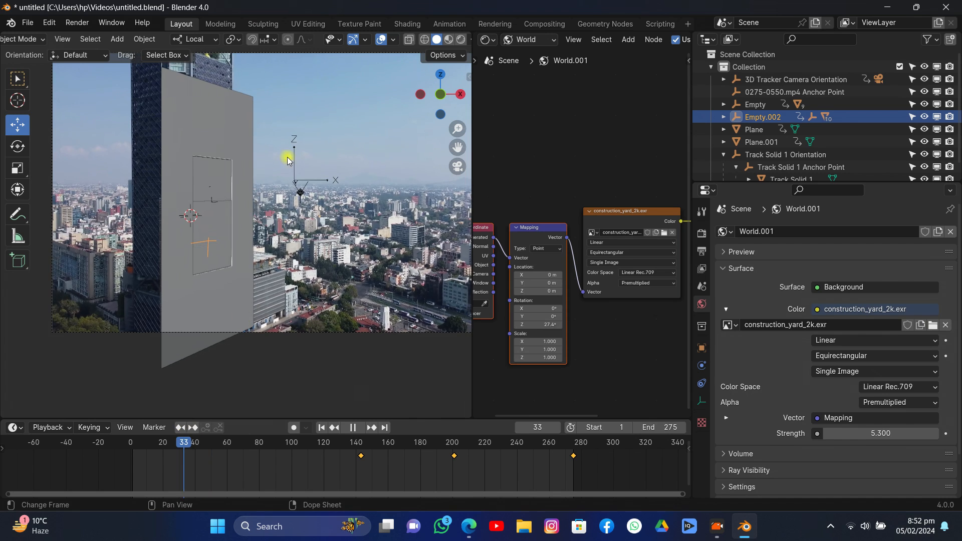
key("space")
key("ctrl+s")
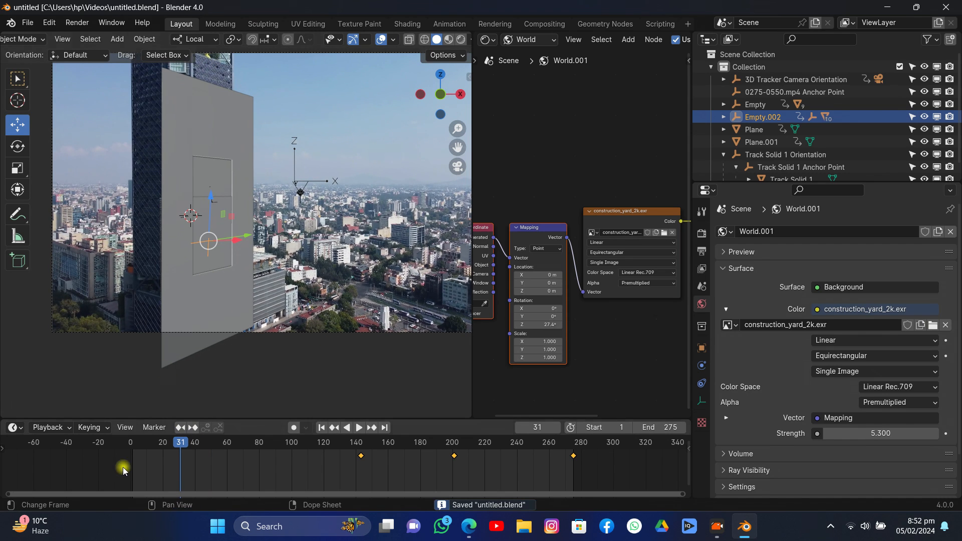
Step: Set the maximum samples for the final Cycles render to 30
left_click(329, 8)
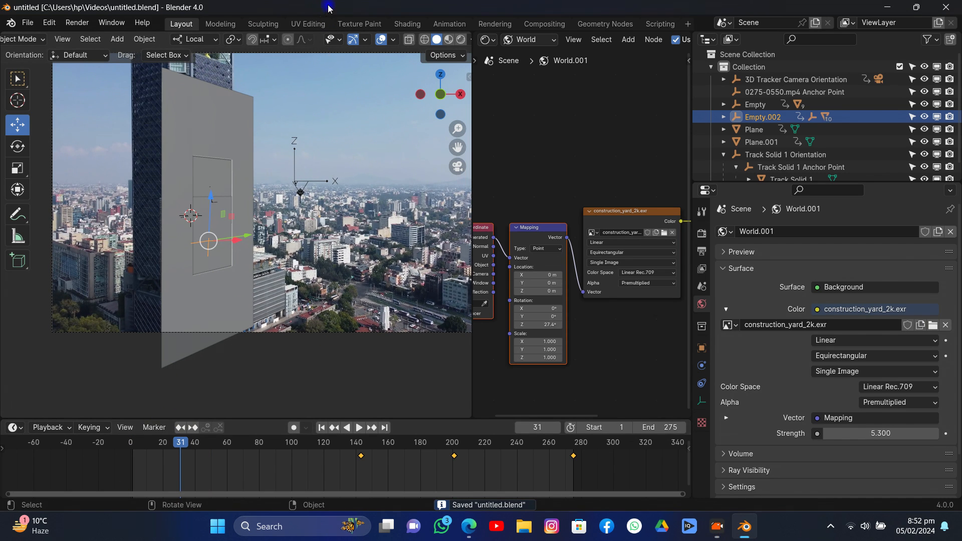
left_click_drag(471, 89, 346, 165)
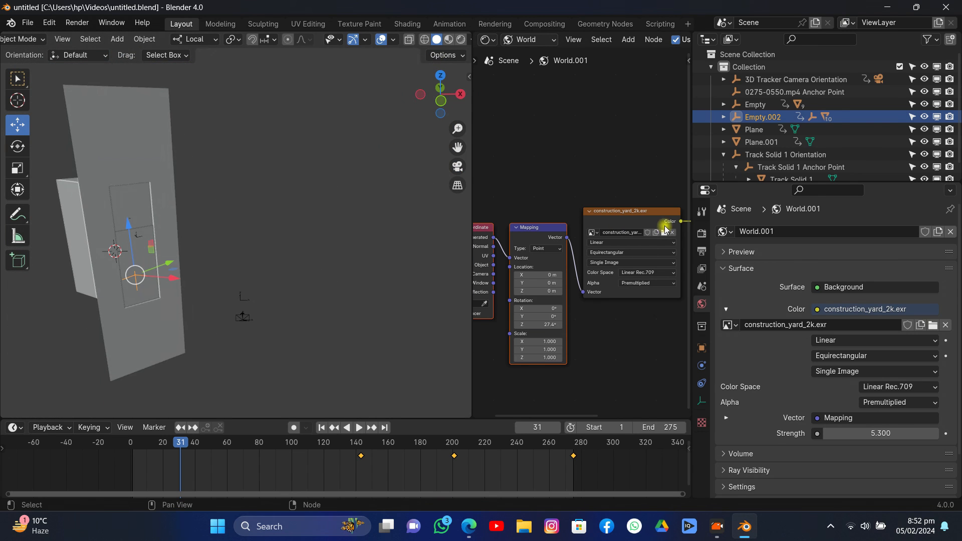
left_click(702, 233)
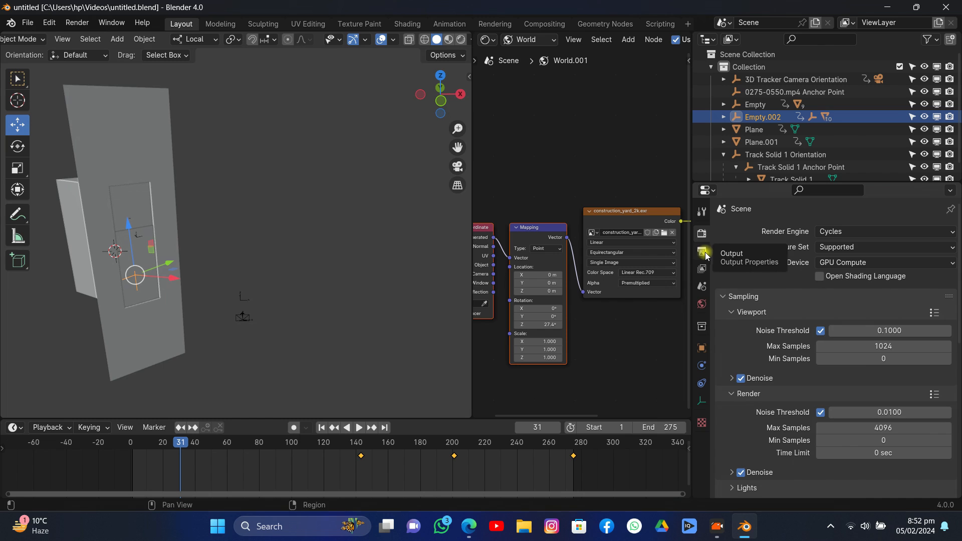
left_click(877, 427)
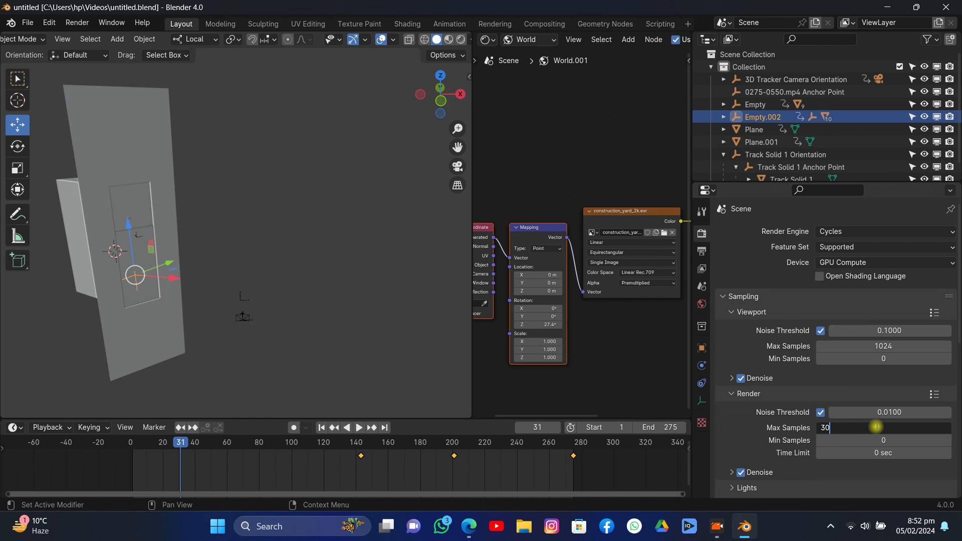
type("30")
key("Return")
Step: Look over the remaining render settings and open the scene's output properties at the frame range and output path
scroll(781, 381, "down", 5)
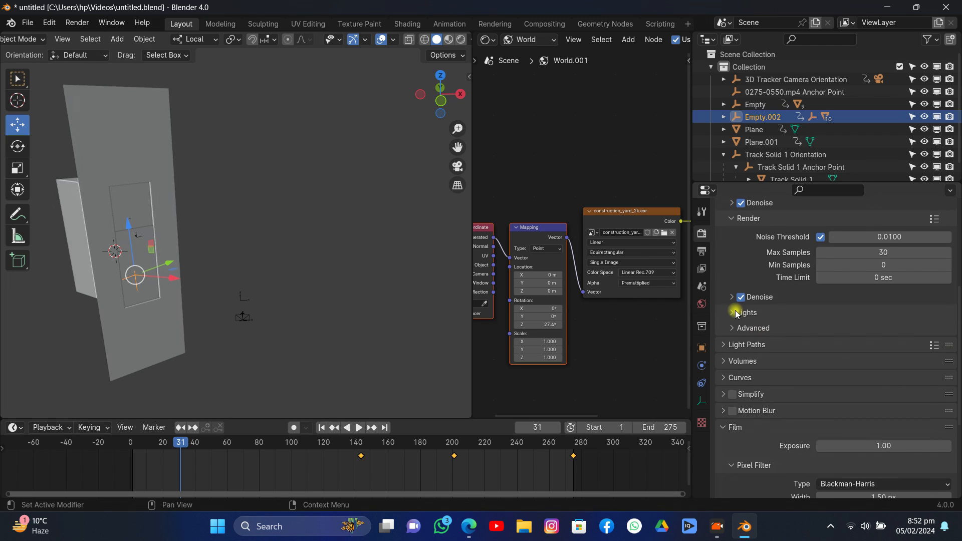
scroll(787, 302, "up", 5)
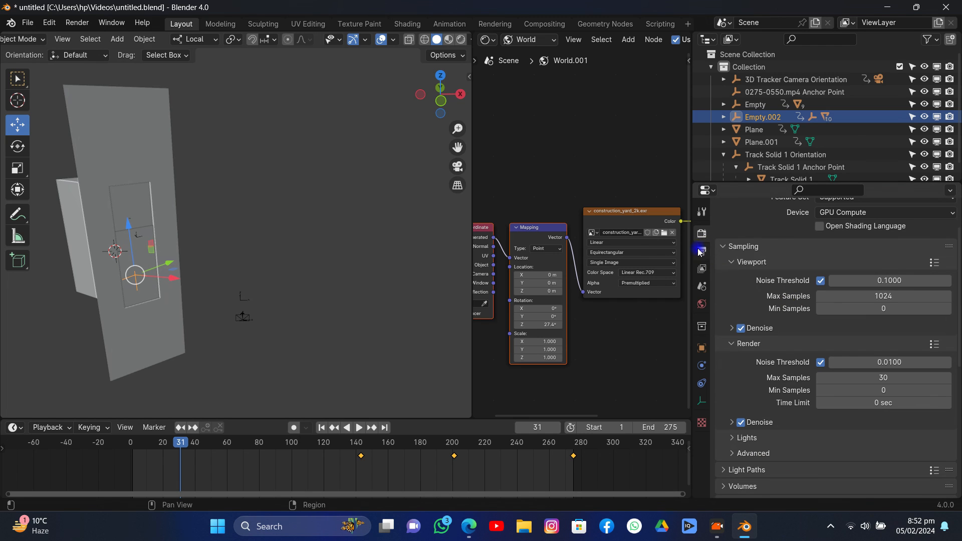
left_click(702, 250)
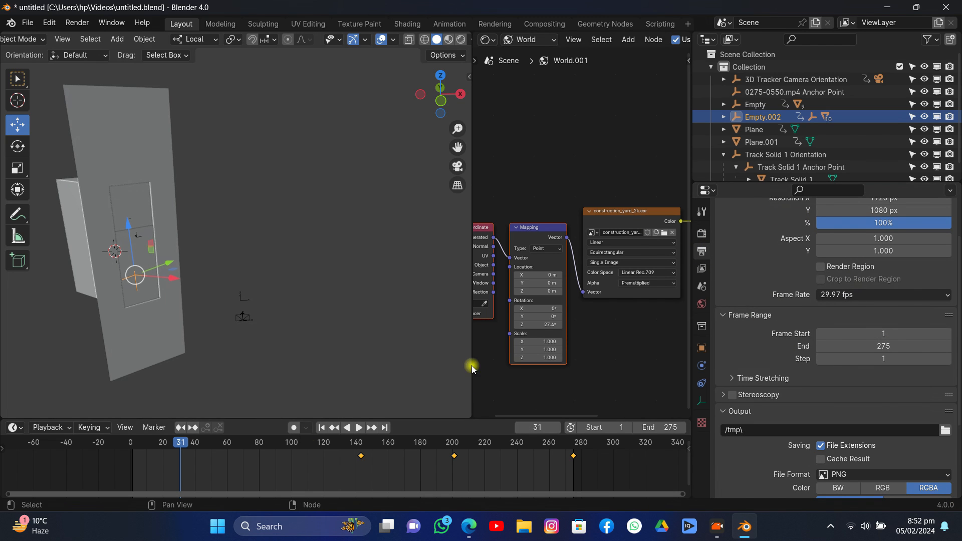